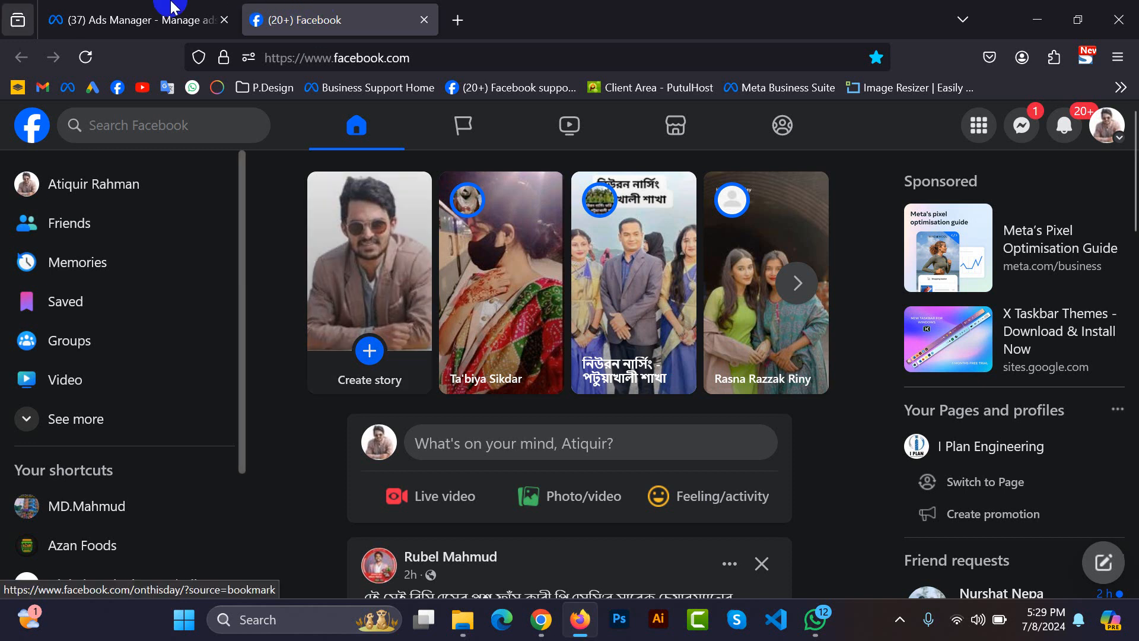
# Expand the full Facebook navigation menu and open the Pages overview.
pyautogui.scroll(-4, 472, 341)
pyautogui.scroll(-3, 474, 349)
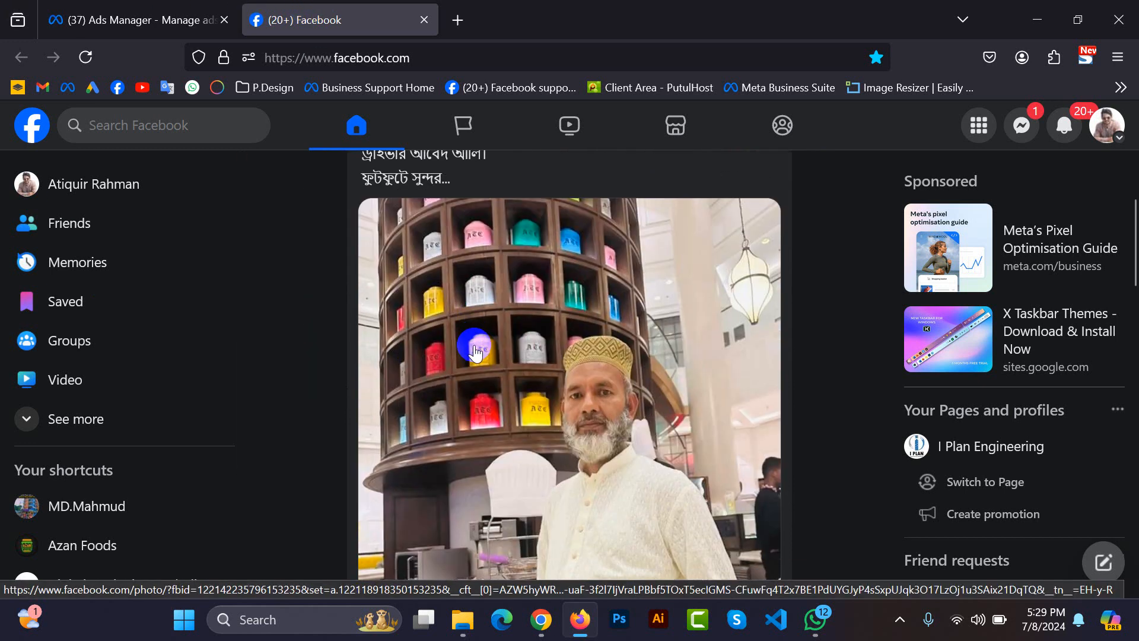
pyautogui.click(105, 418)
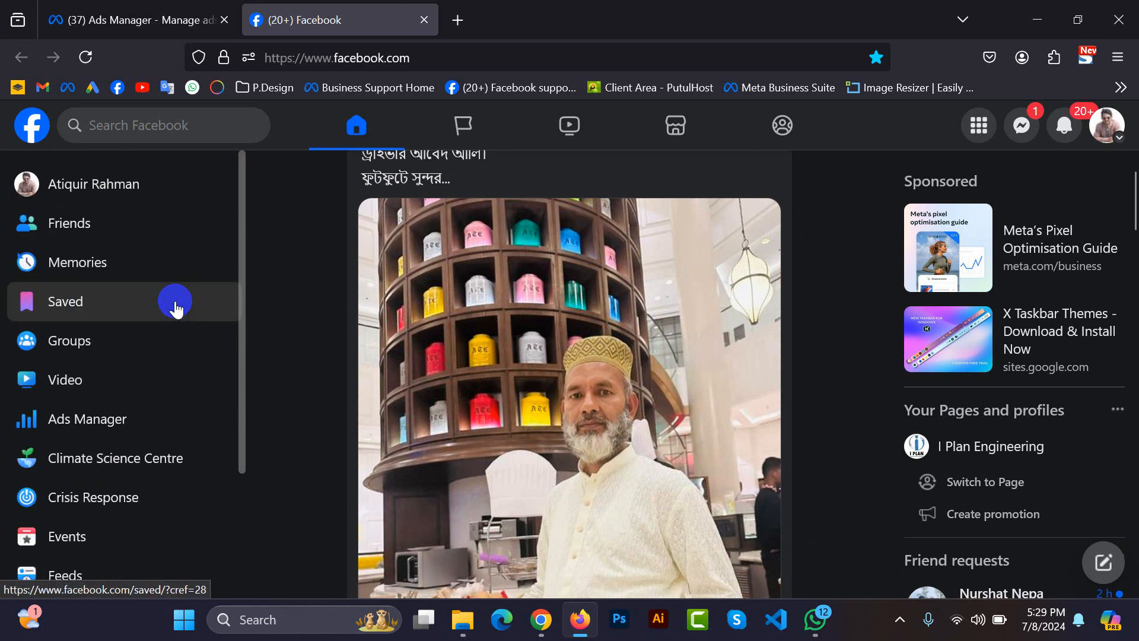
pyautogui.scroll(-7, 176, 430)
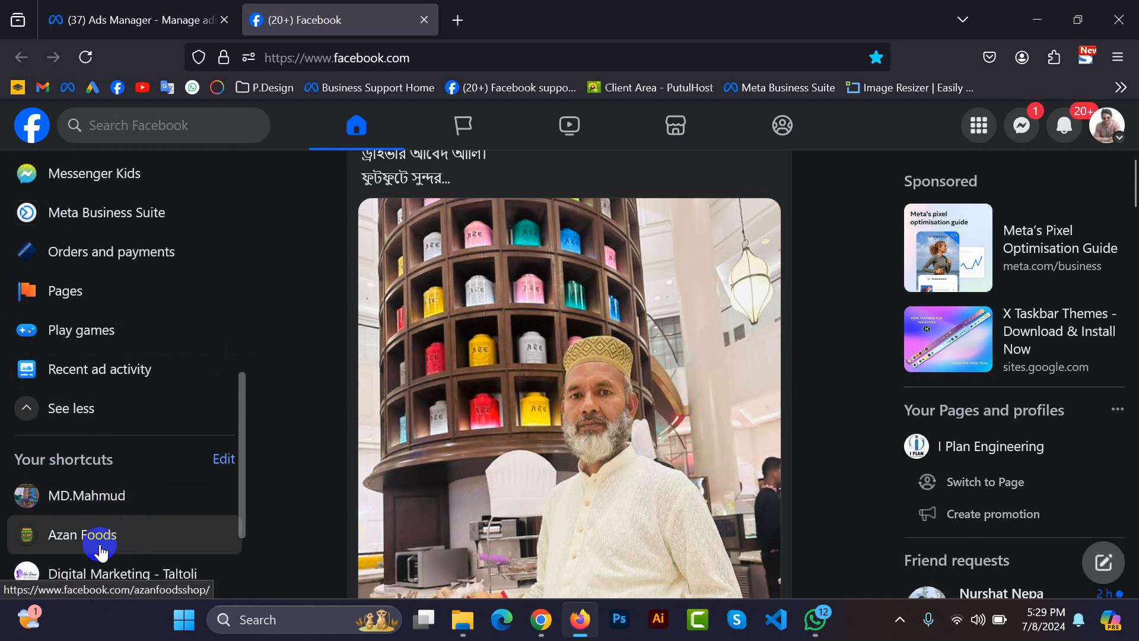
pyautogui.scroll(3, 117, 323)
pyautogui.click(106, 392)
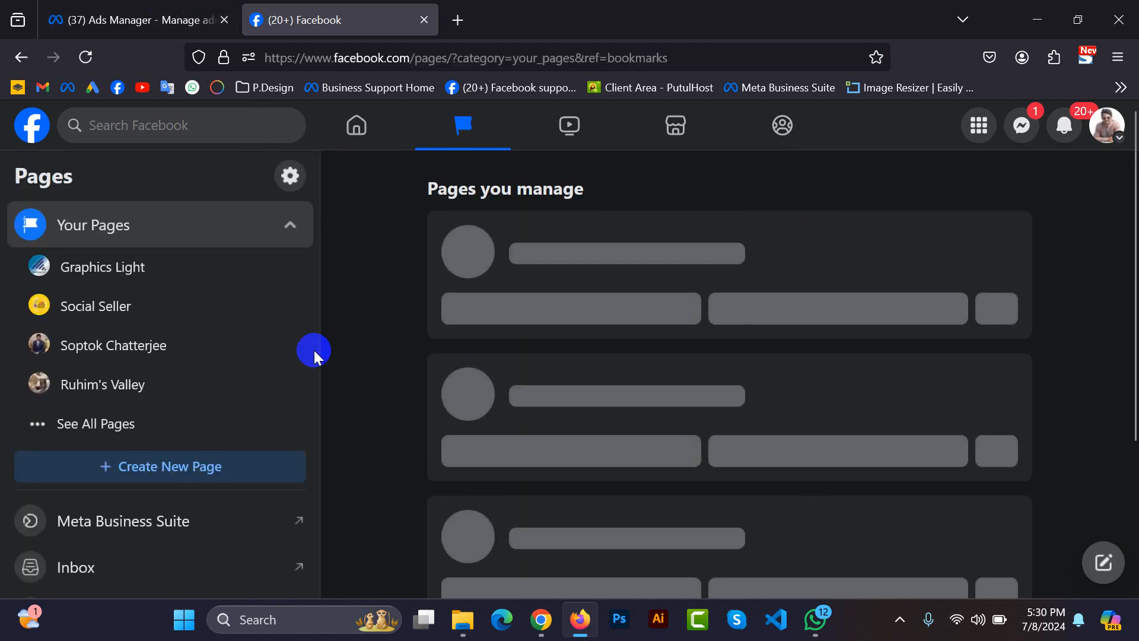
# Expand the complete list of managed pages and look through it for the Digital Marketing page.
pyautogui.click(140, 426)
pyautogui.scroll(-3, 141, 434)
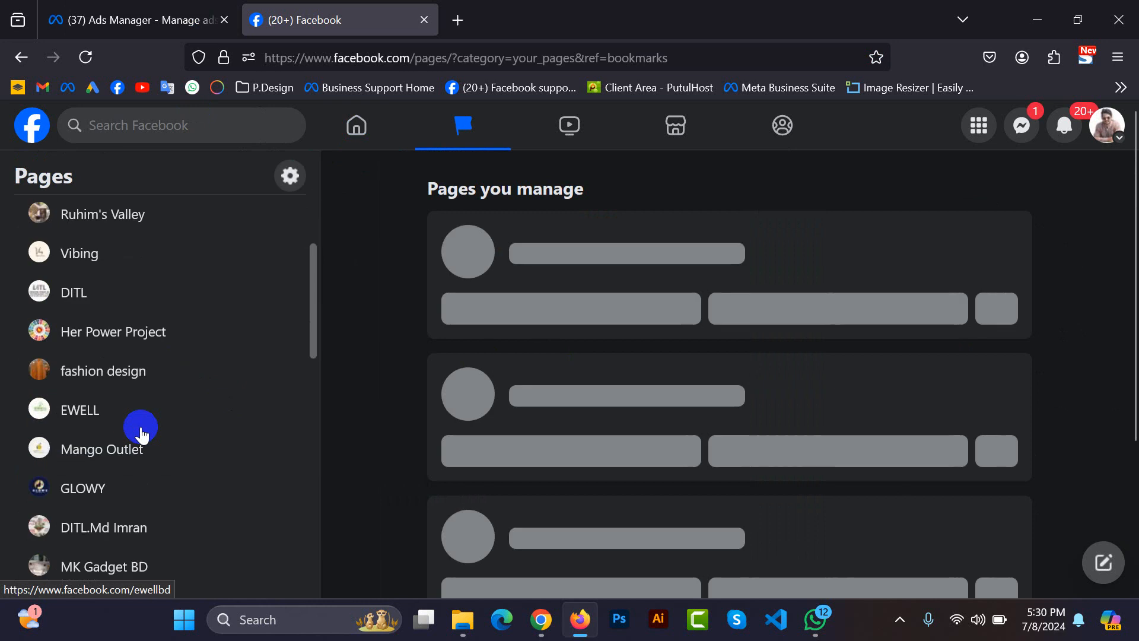
pyautogui.scroll(-7, 141, 435)
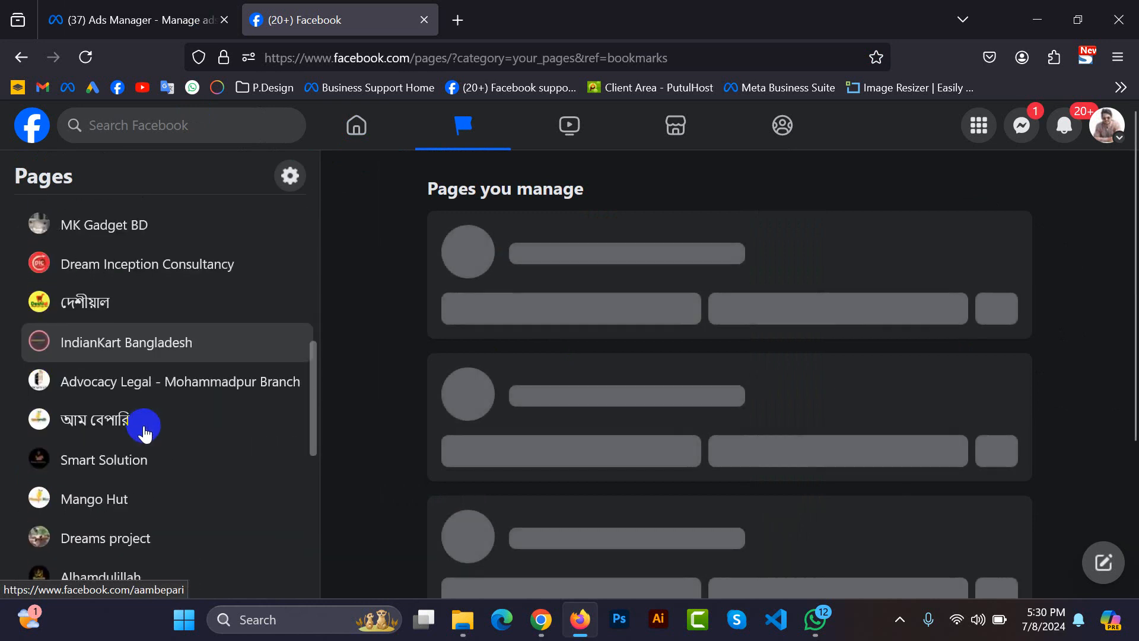
pyautogui.scroll(-3, 144, 433)
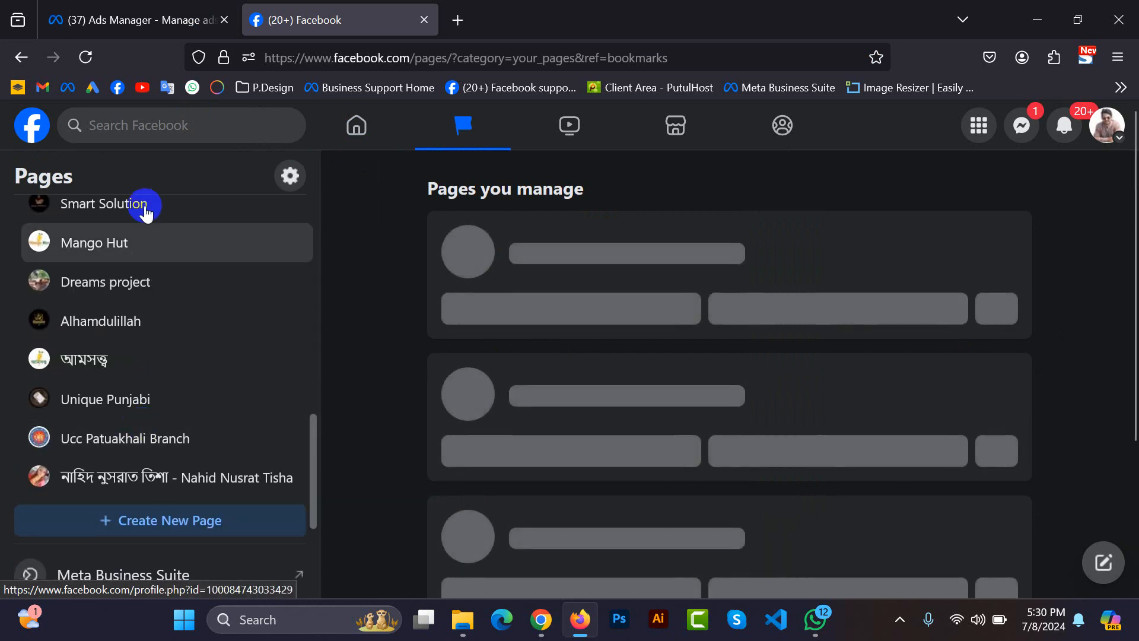
# Search Facebook for "digital marketing taltoli" and open the Digital Marketing - Taltoli (Her Power Project) page.
pyautogui.click(132, 118)
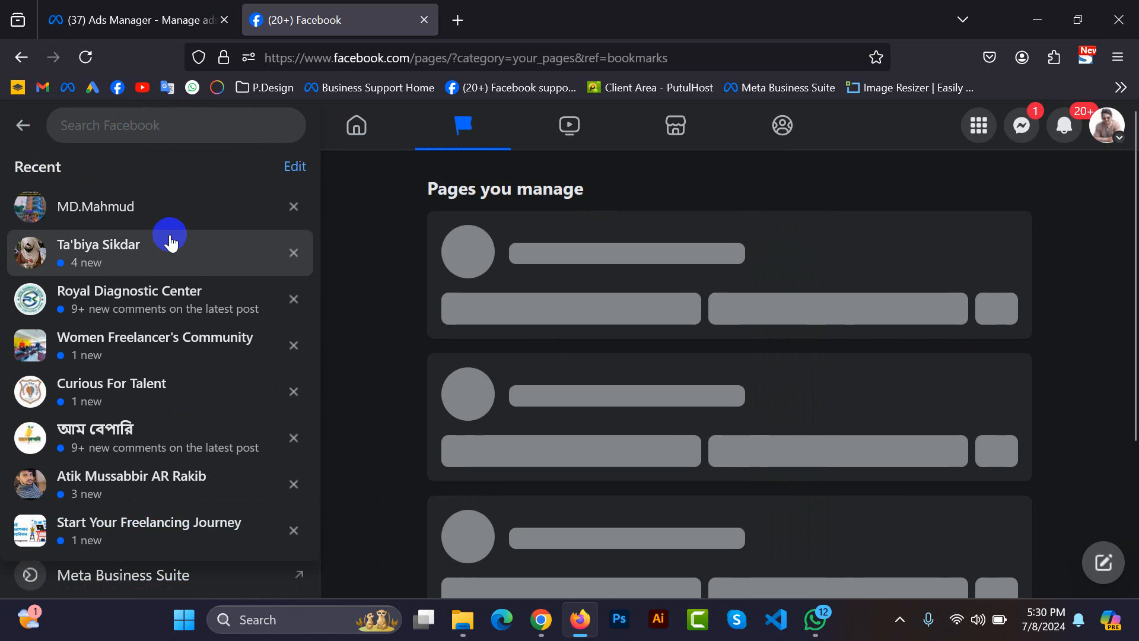
pyautogui.write('digit')
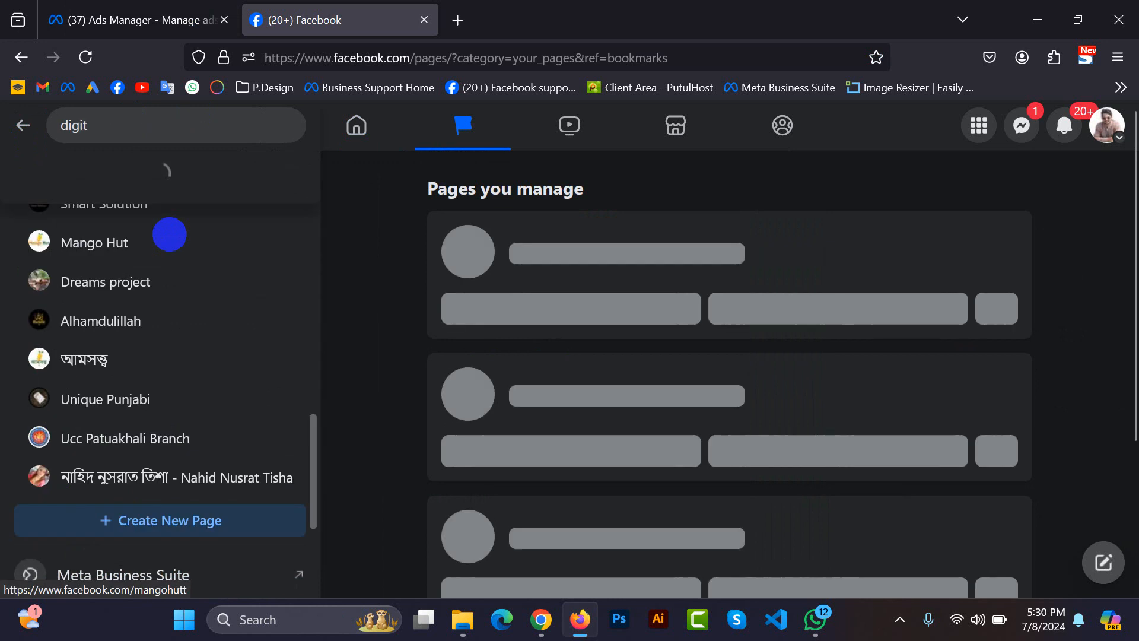
pyautogui.write('al')
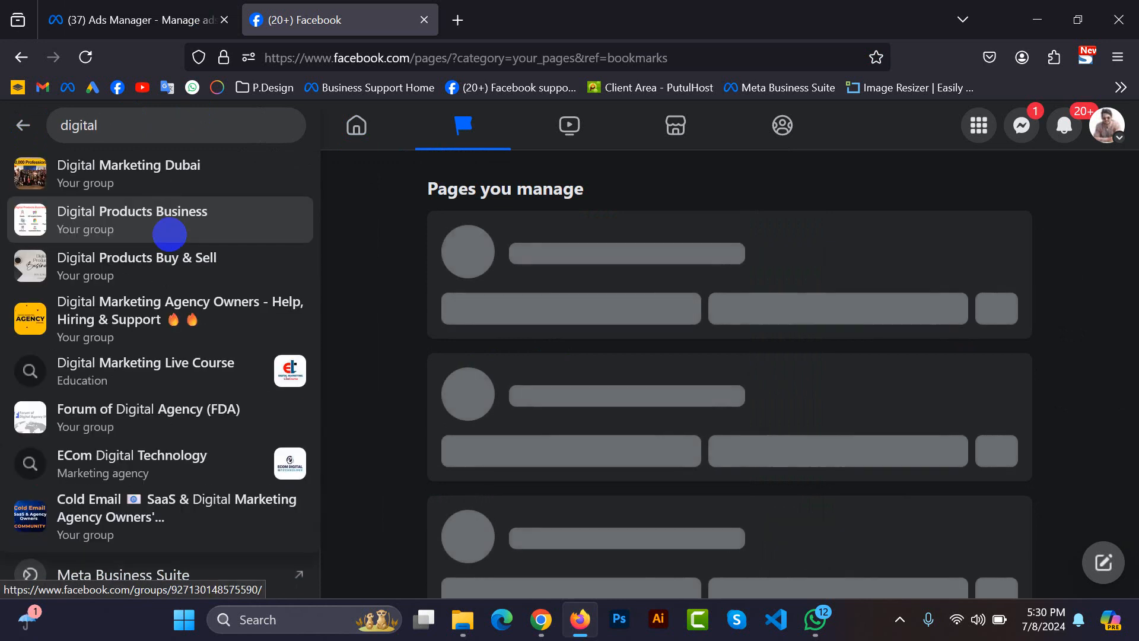
pyautogui.write(' ma')
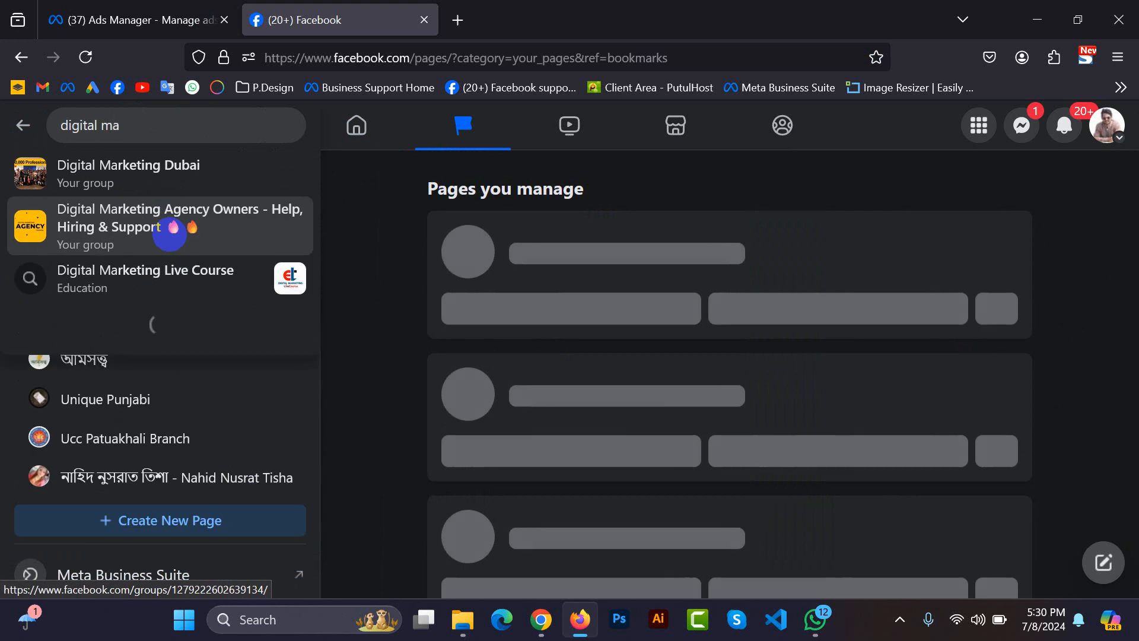
pyautogui.write('rketing 5')
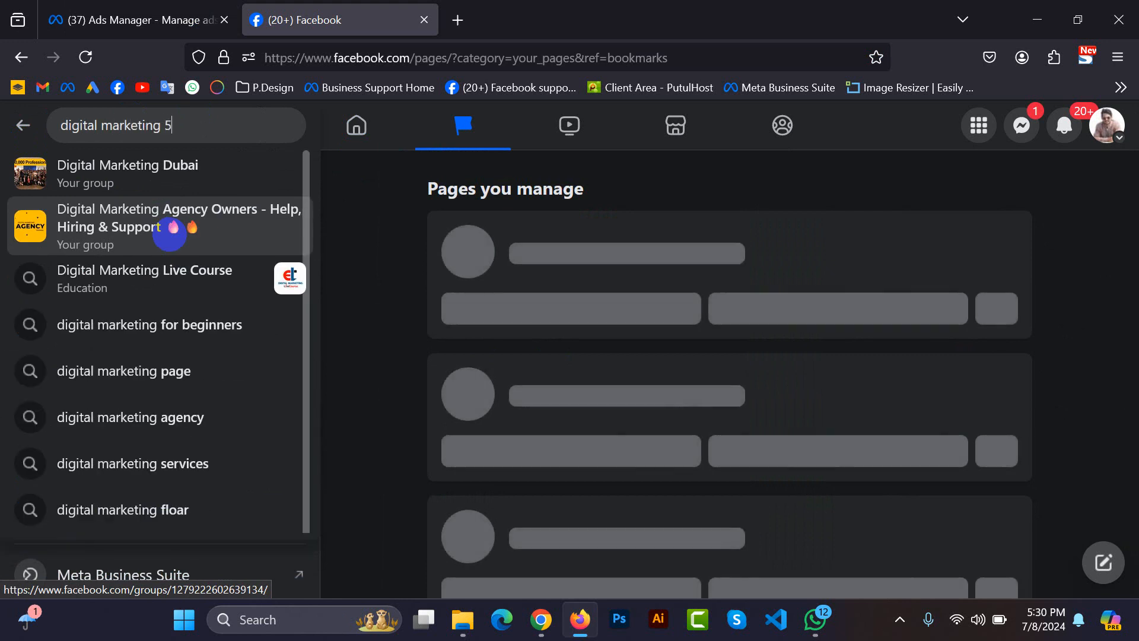
pyautogui.press('BackSpace')
pyautogui.write('ta')
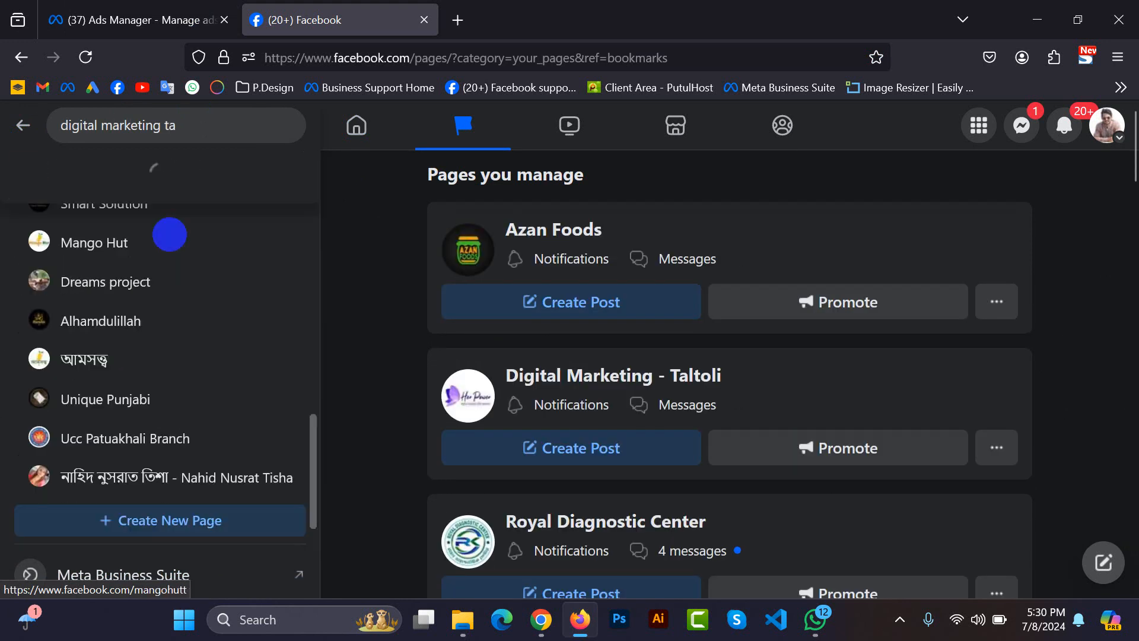
pyautogui.write('ltoli')
pyautogui.press('Return')
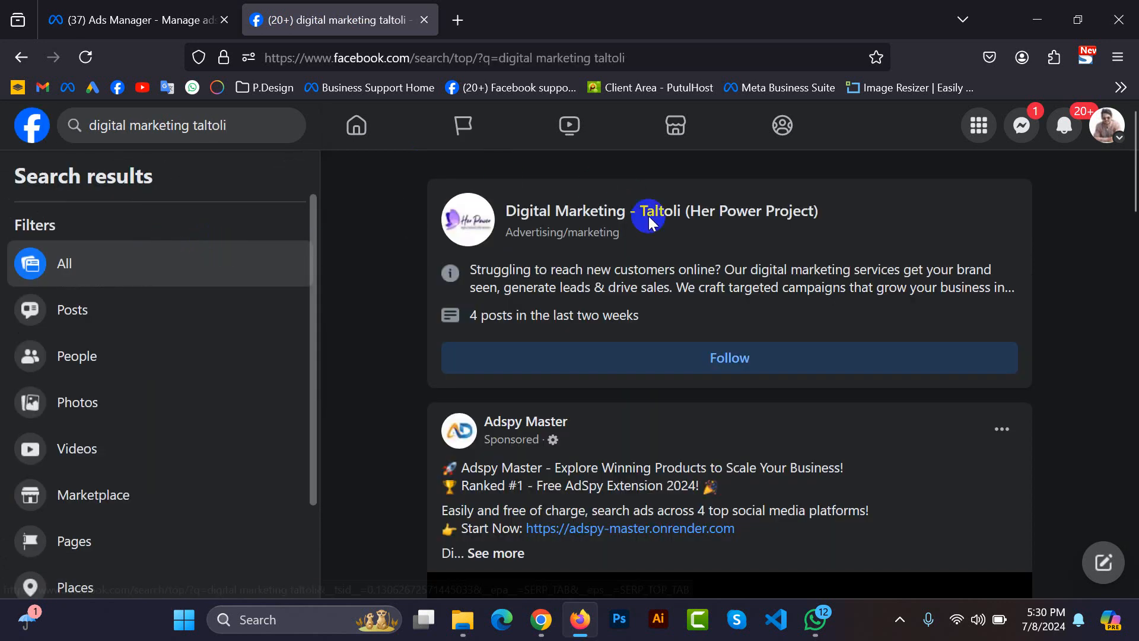
pyautogui.click(649, 220)
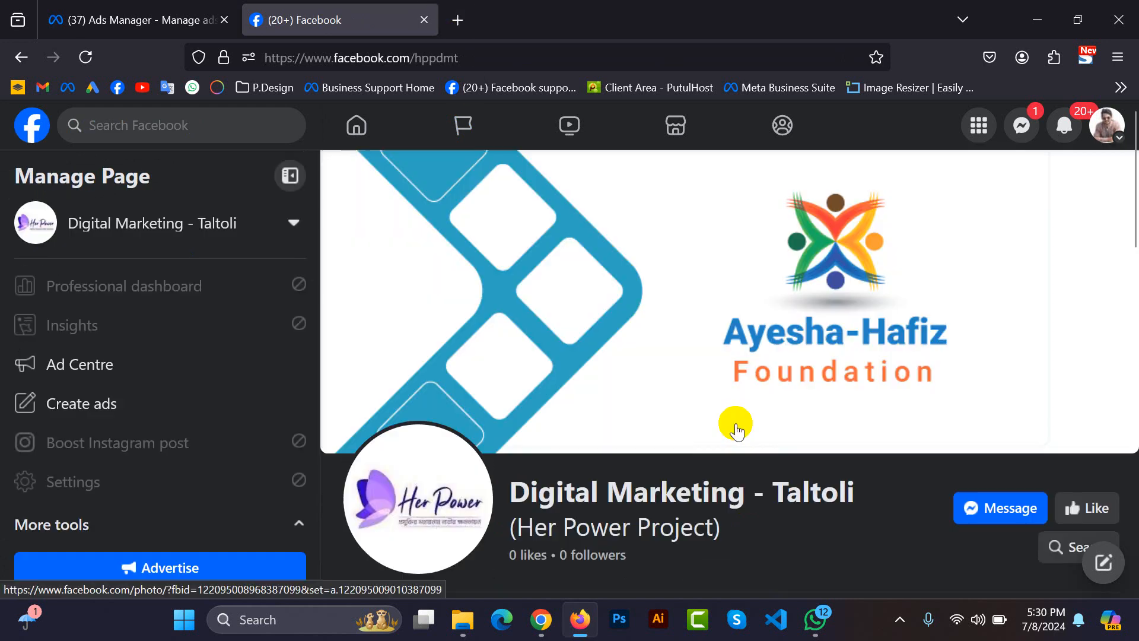
# Look over the page's intro and posts, and view the ad creation form for the cover photo post before returning to the page.
pyautogui.scroll(-15, 736, 427)
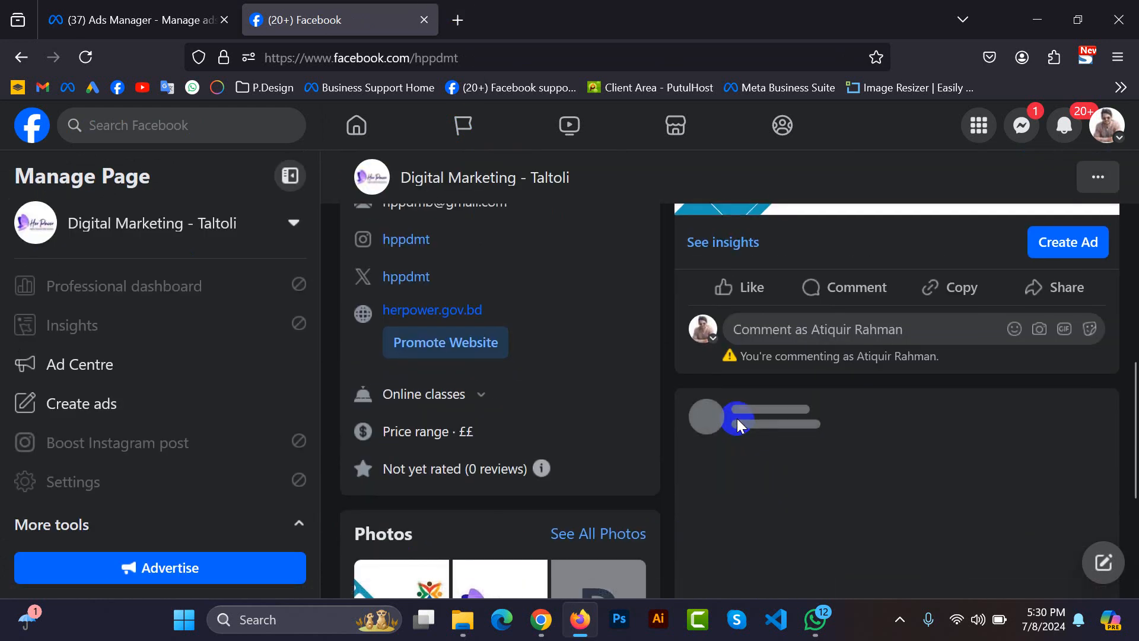
pyautogui.scroll(-5, 738, 409)
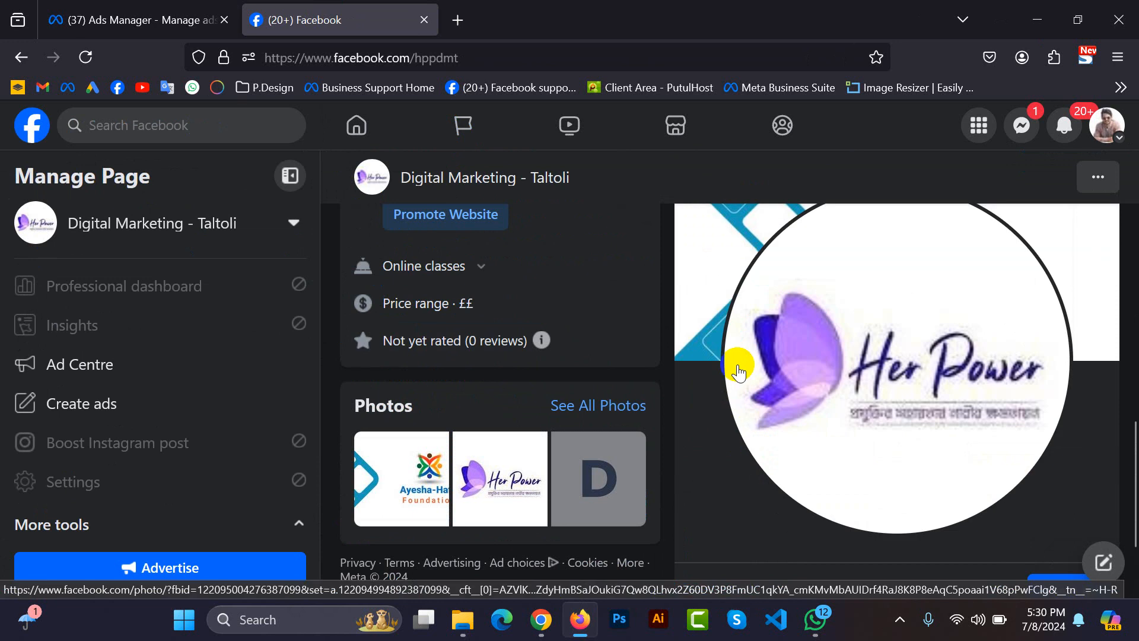
pyautogui.scroll(8, 888, 497)
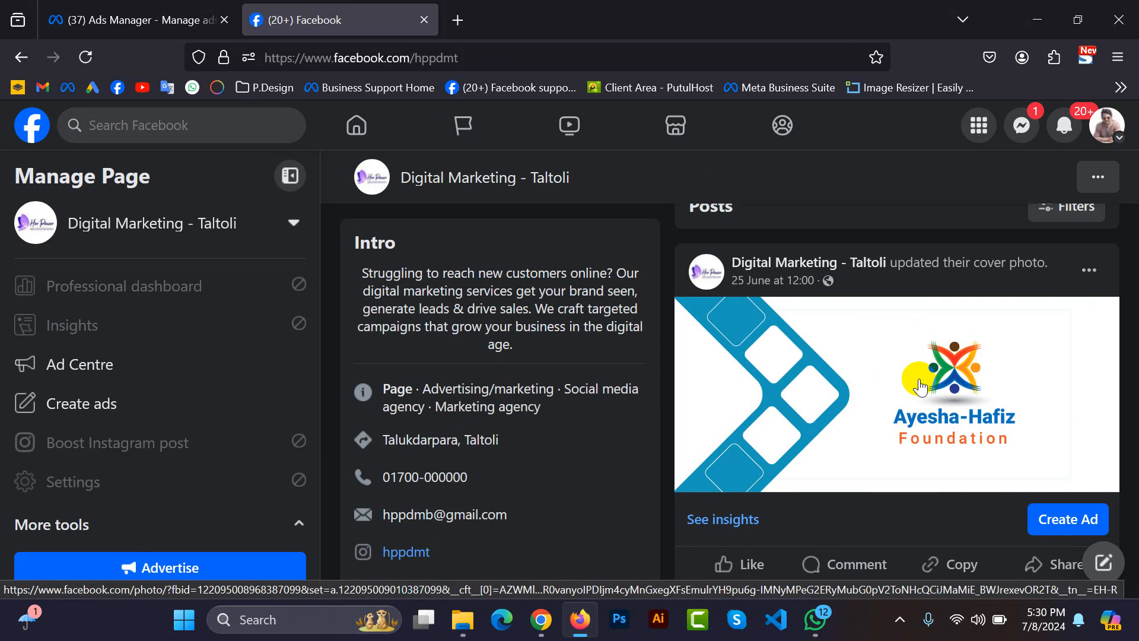
pyautogui.scroll(3, 920, 387)
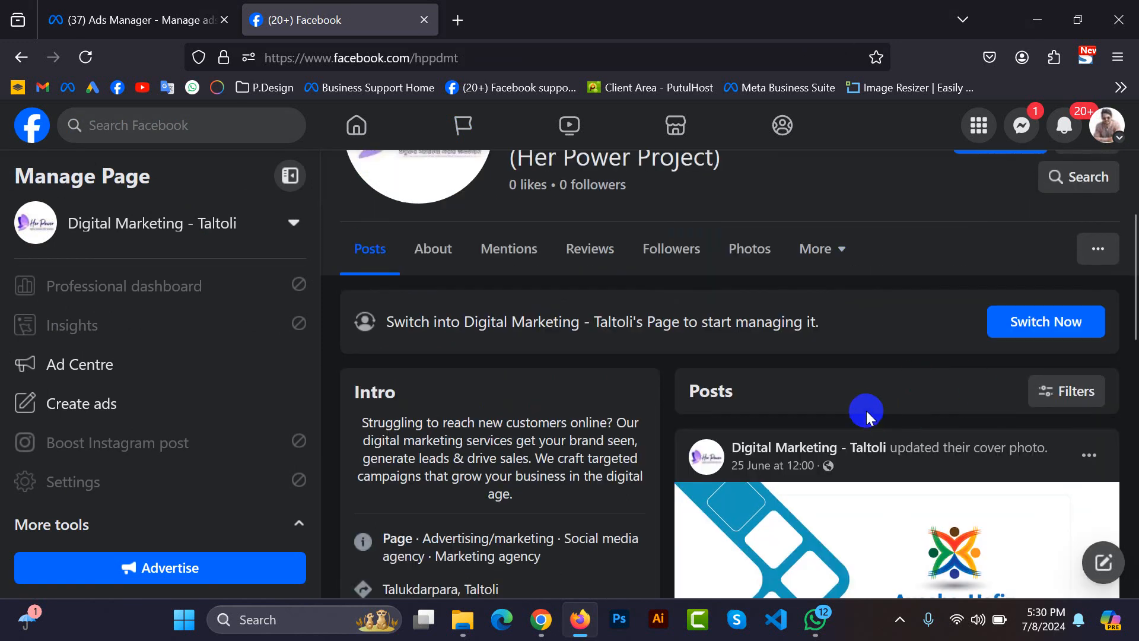
pyautogui.scroll(-5, 866, 408)
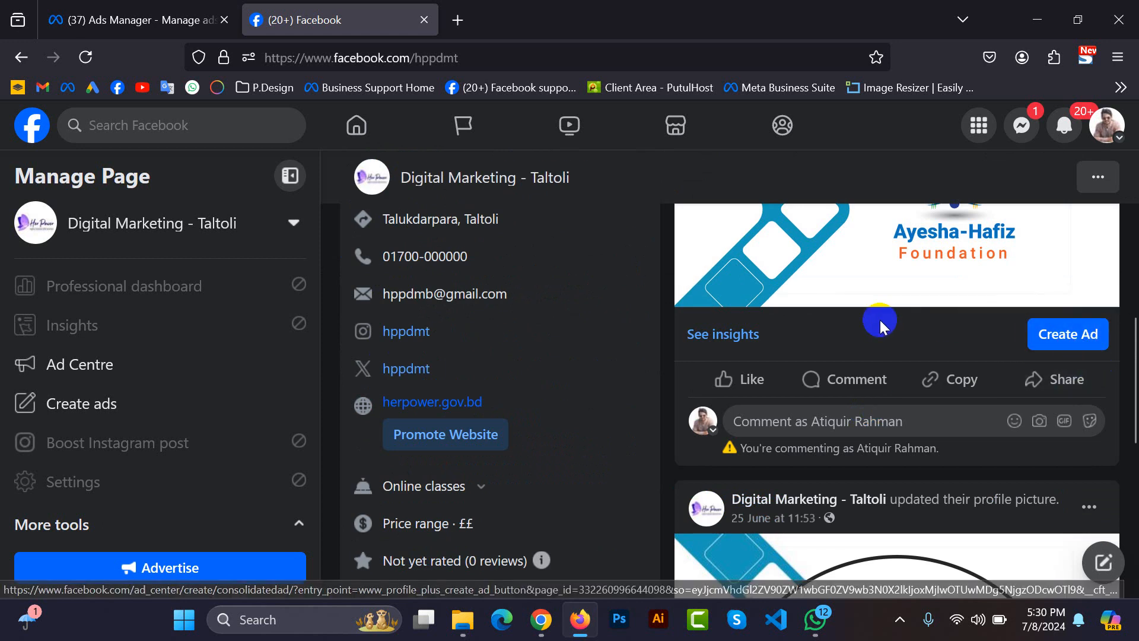
pyautogui.click(1094, 336)
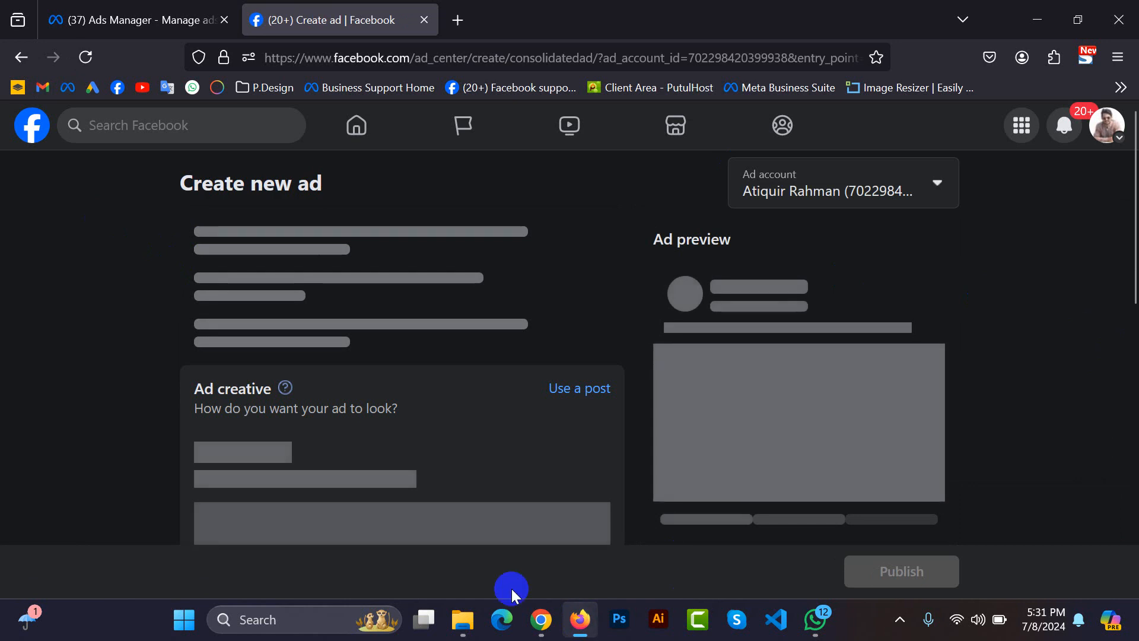
pyautogui.click(8, 61)
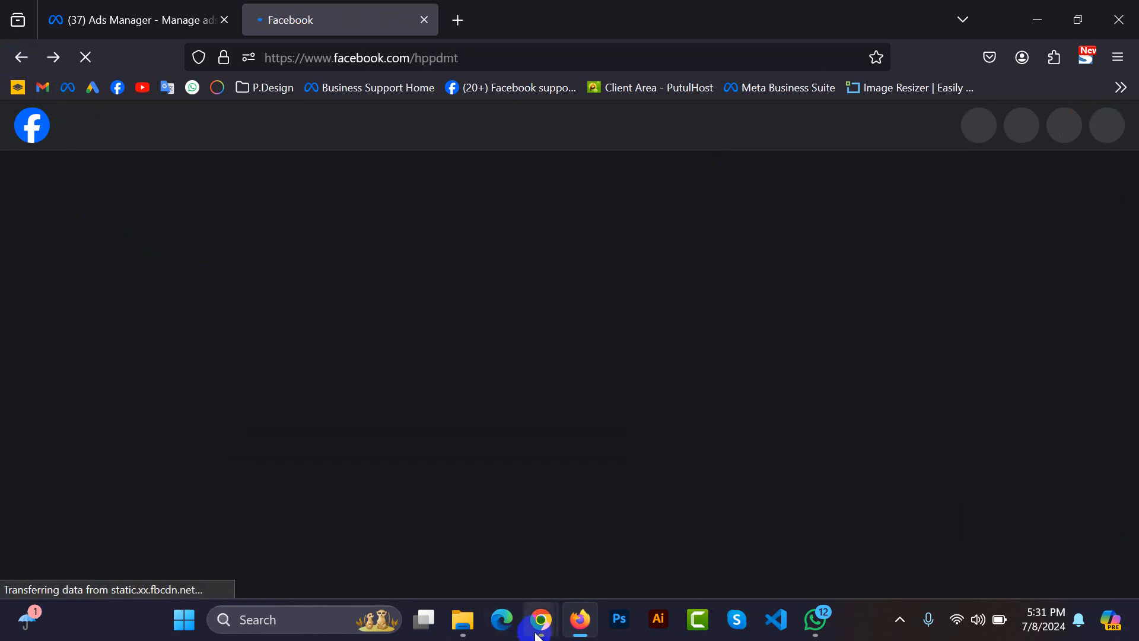
pyautogui.click(508, 574)
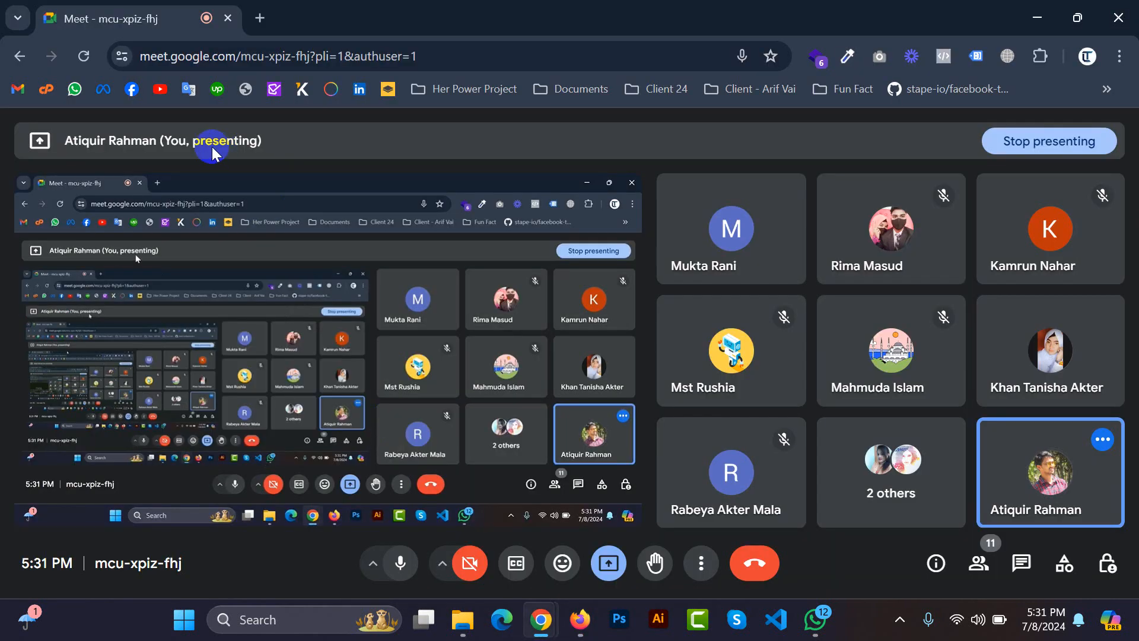
pyautogui.middleClick(131, 89)
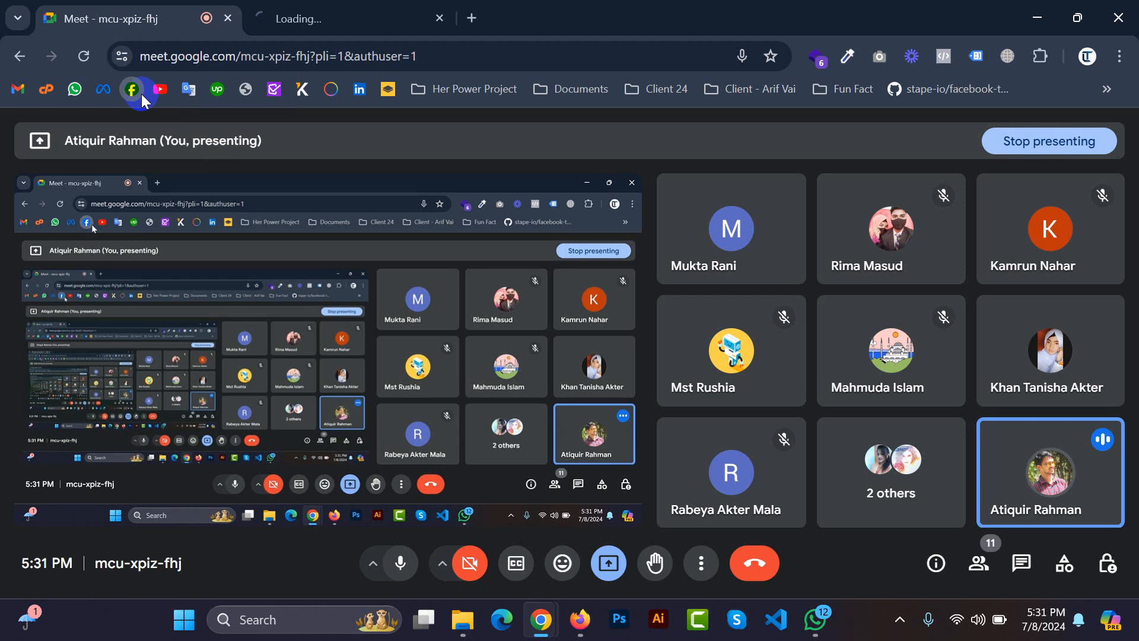
pyautogui.click(580, 619)
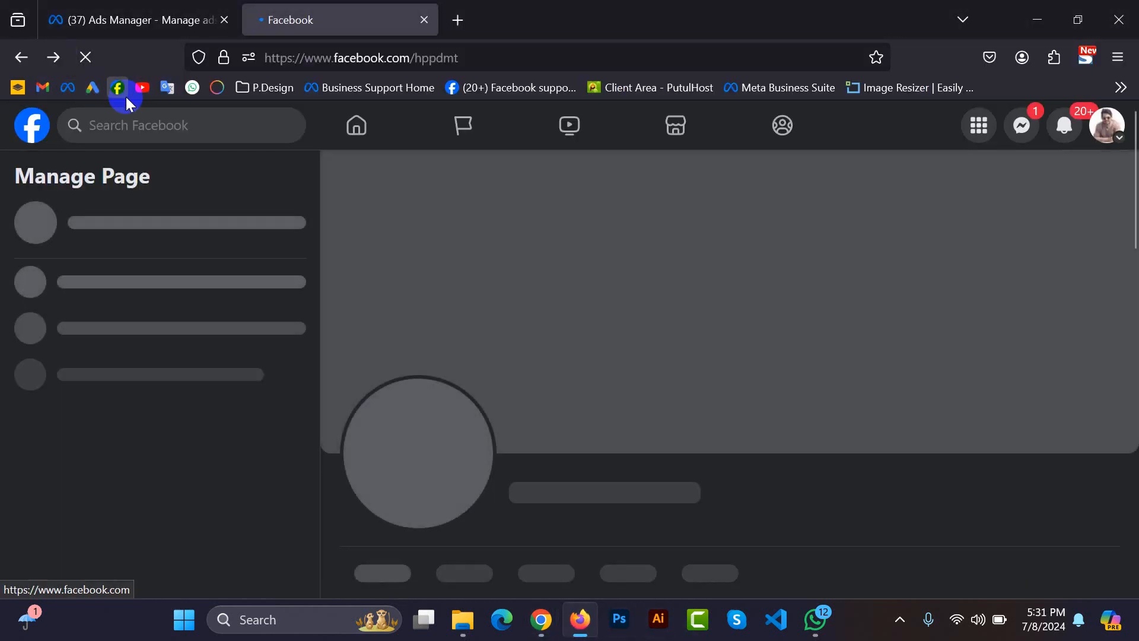
# Open the Facebook home feed in a new browser tab.
pyautogui.middleClick(118, 87)
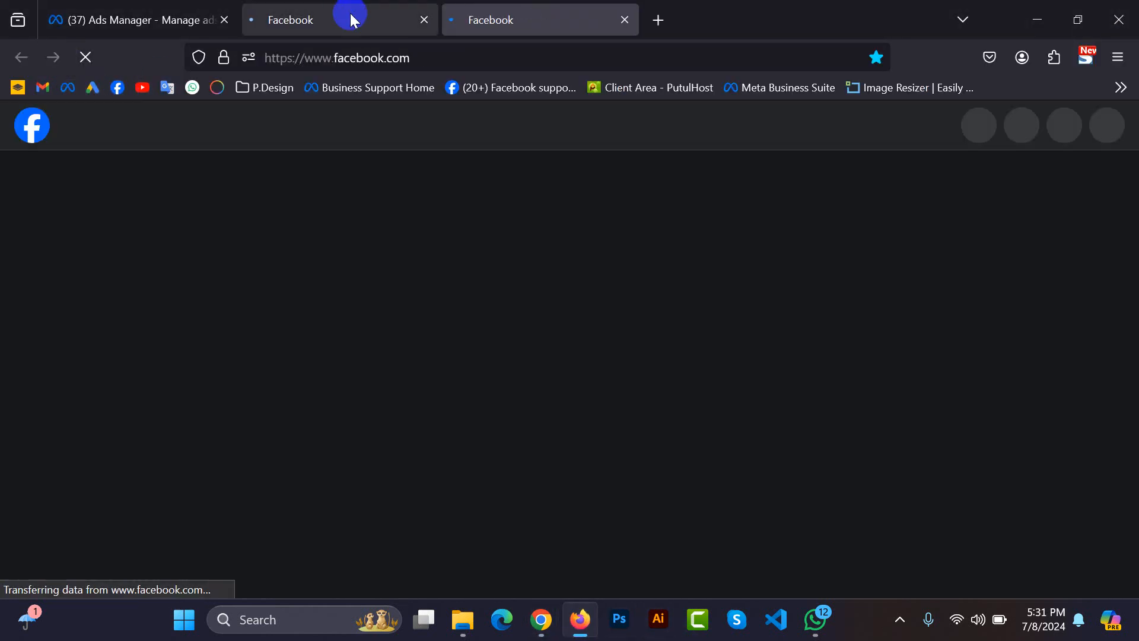
pyautogui.click(333, 21)
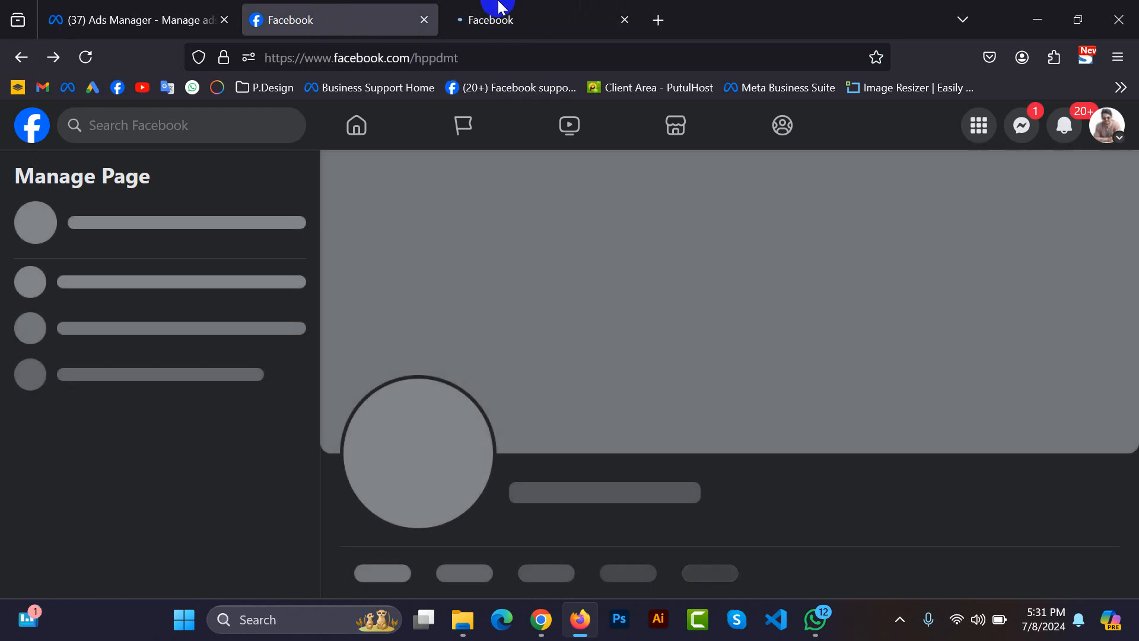
pyautogui.click(503, 9)
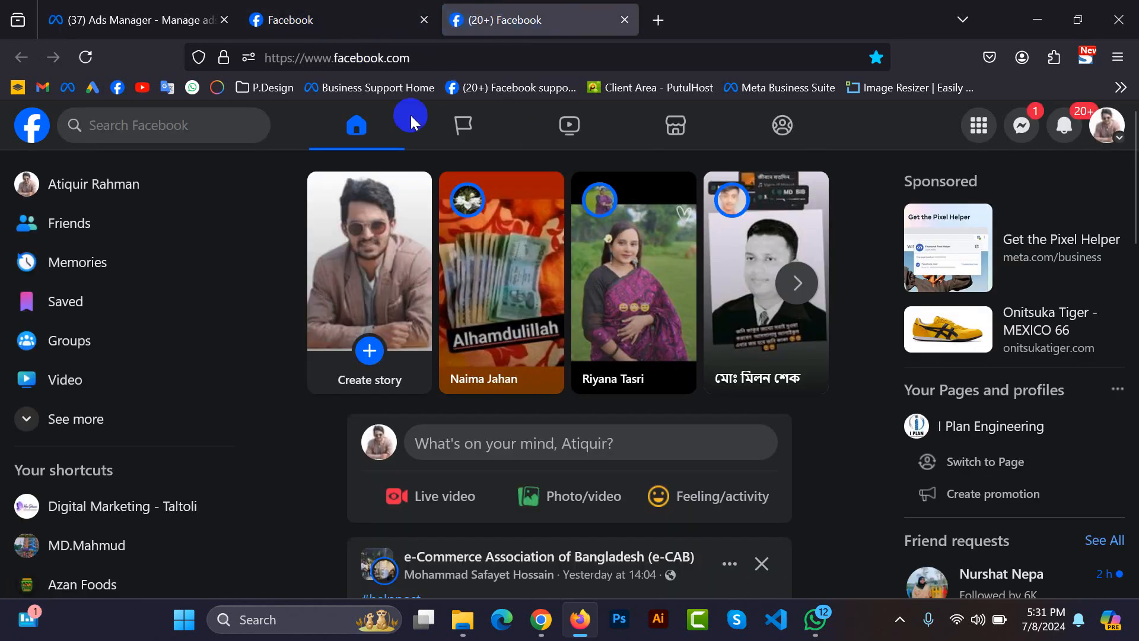
# Expand the home feed's navigation menu and look through its entries and the page shortcuts.
pyautogui.scroll(-9, 570, 485)
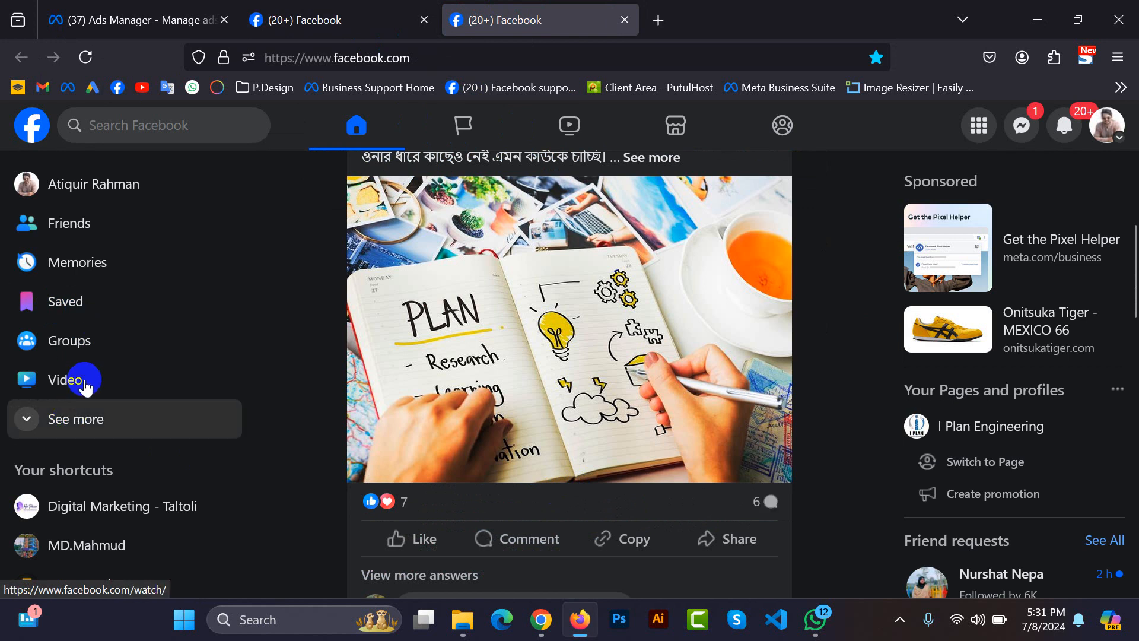
pyautogui.scroll(-3, 81, 382)
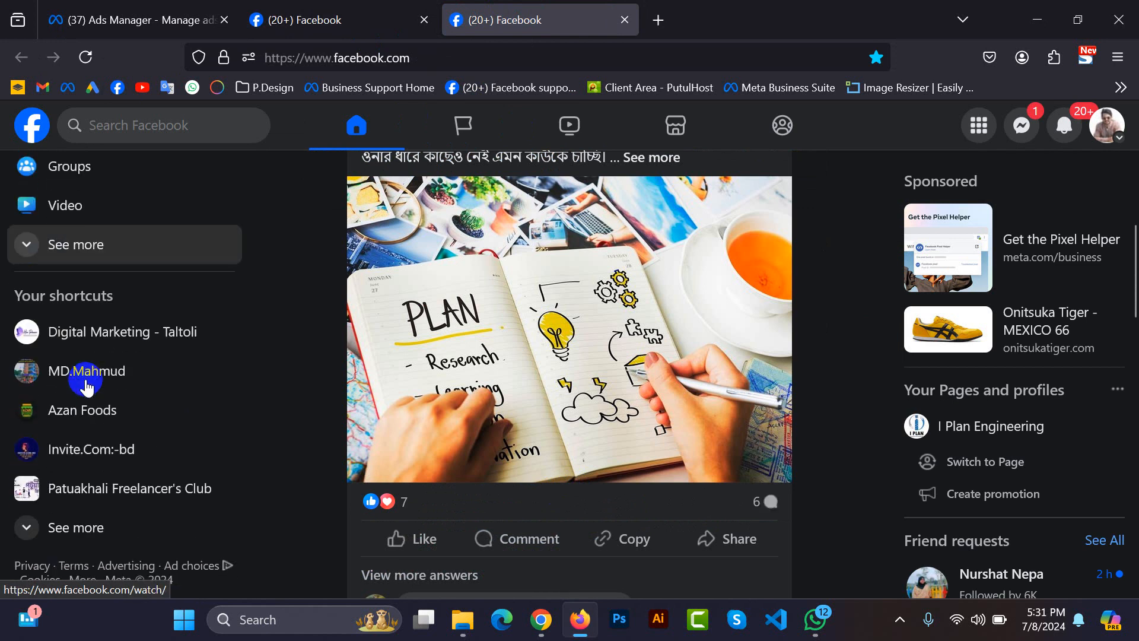
pyautogui.scroll(3, 84, 330)
pyautogui.click(84, 330)
pyautogui.scroll(-4, 81, 472)
pyautogui.scroll(-2, 81, 473)
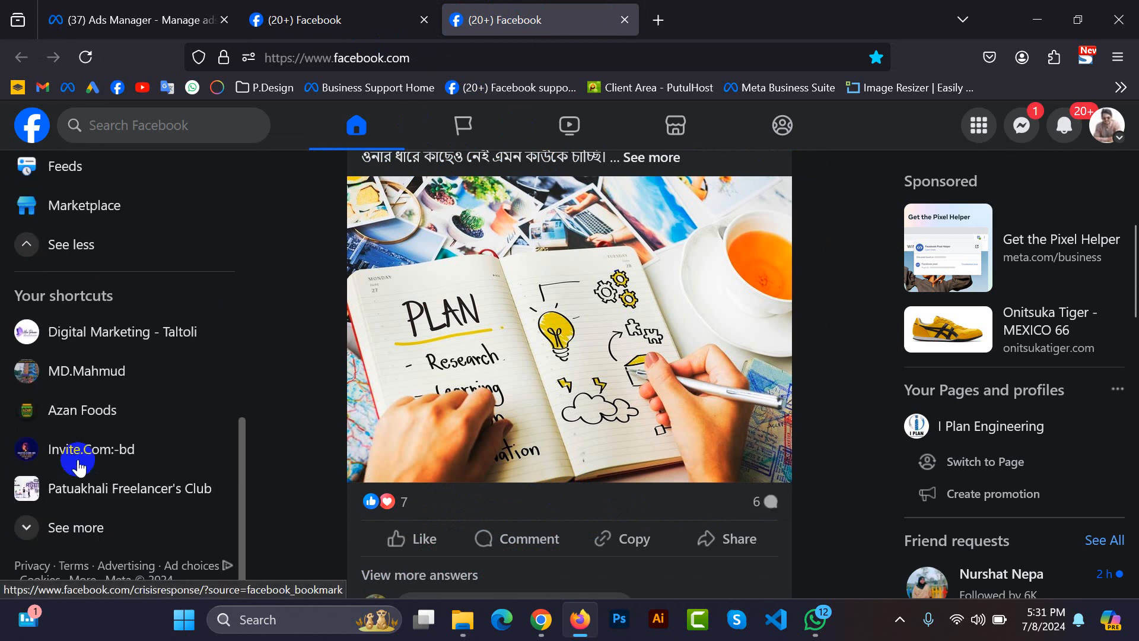
pyautogui.scroll(-6, 77, 416)
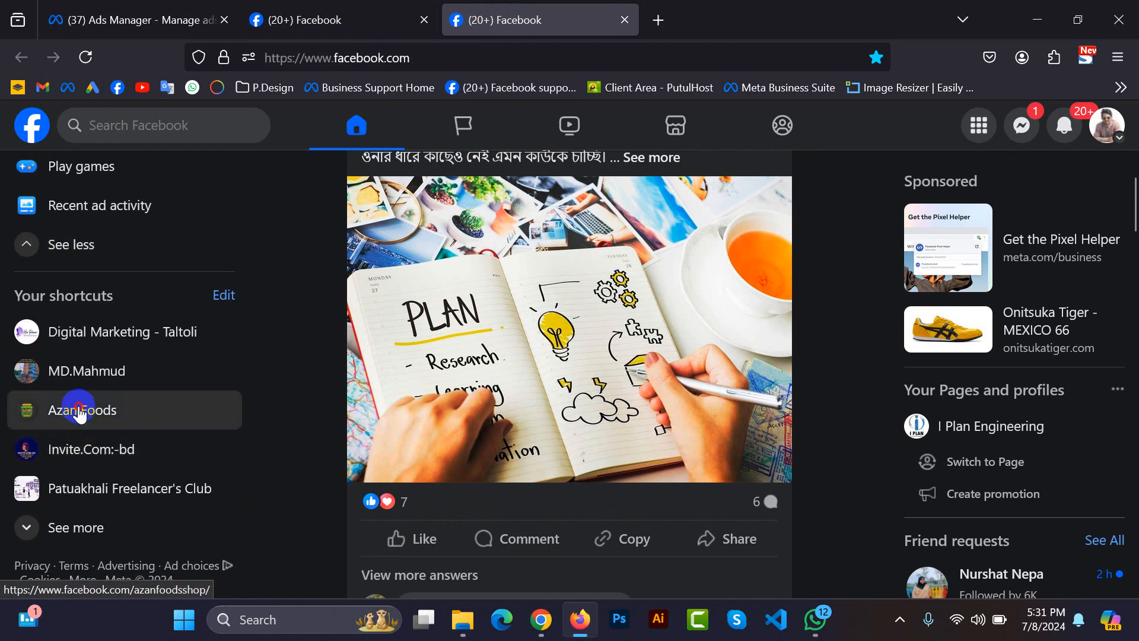
# Return to the Digital Marketing - Taltoli page and examine its intro and cover photo post.
pyautogui.click(285, 21)
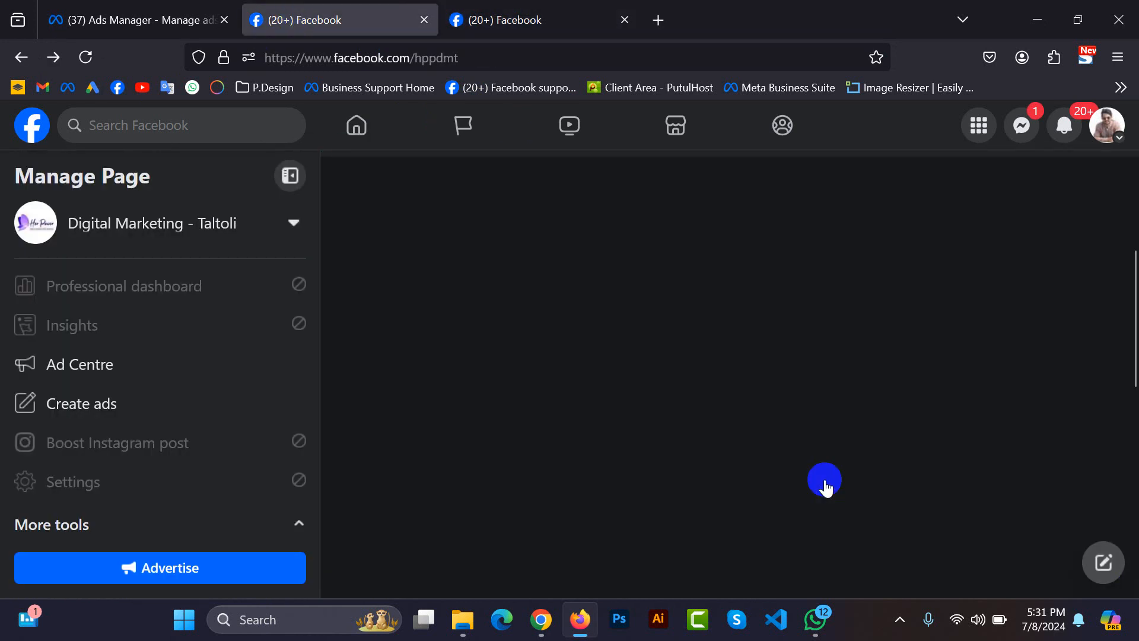
pyautogui.scroll(-5, 825, 480)
pyautogui.scroll(10, 825, 480)
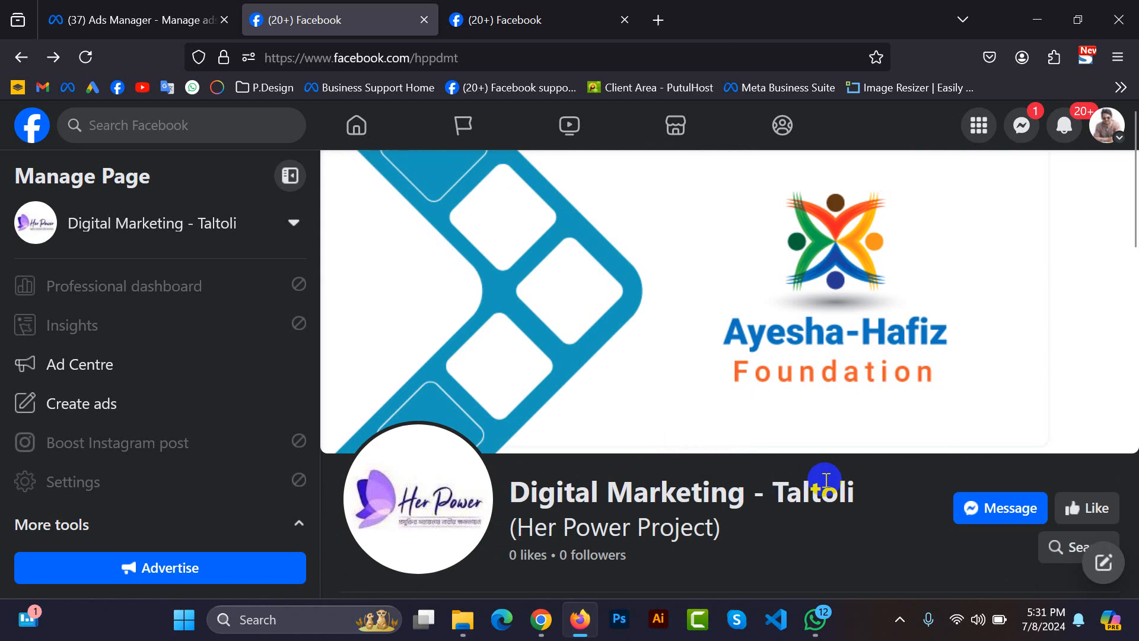
pyautogui.scroll(-10, 826, 479)
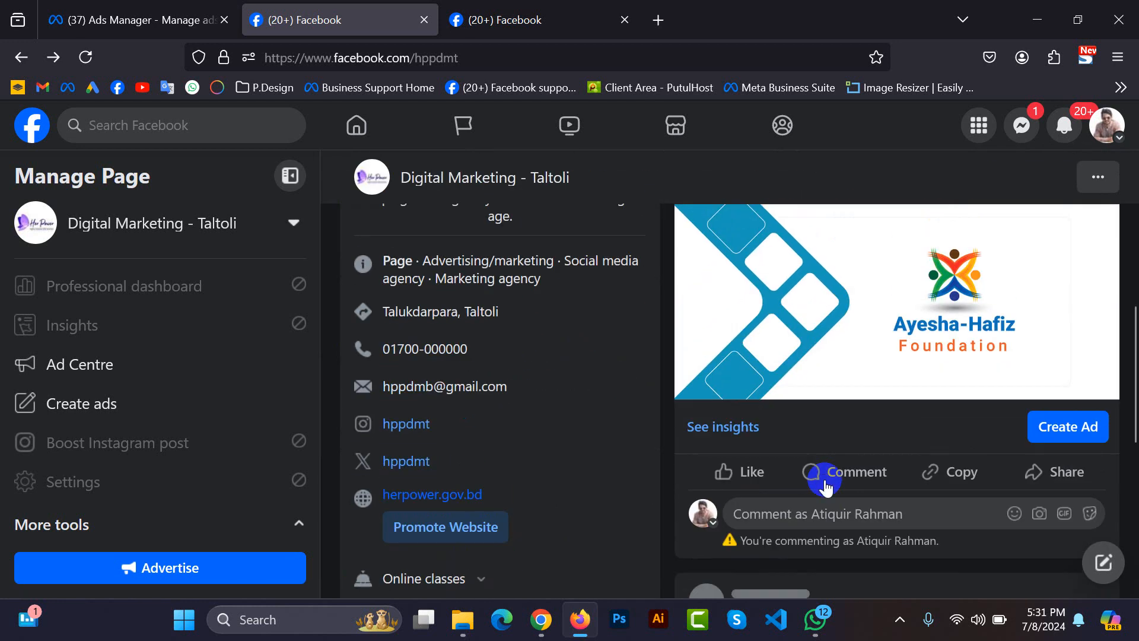
# Switch to the Azan Foods page and look through its posts for the boost option.
pyautogui.click(508, 20)
pyautogui.scroll(-5, 686, 421)
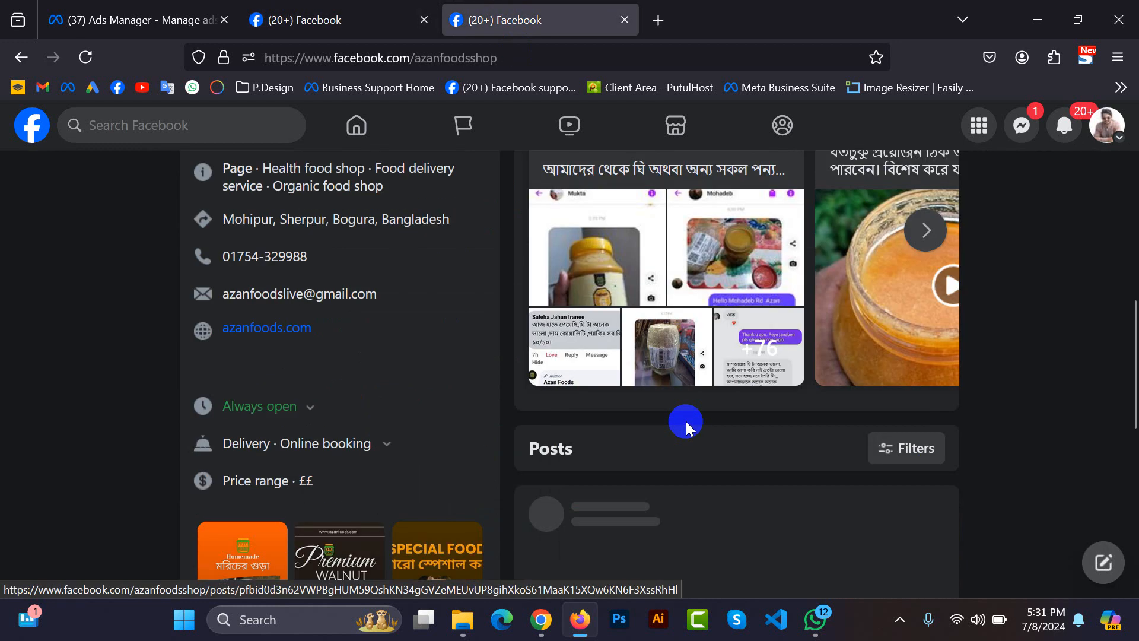
pyautogui.scroll(-10, 685, 422)
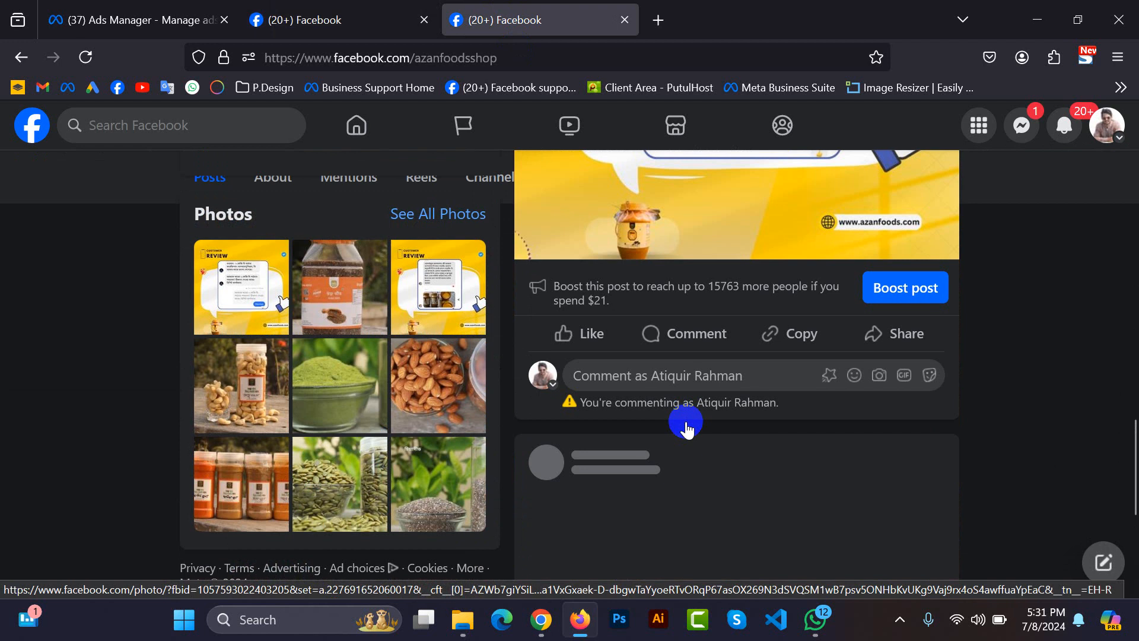
pyautogui.scroll(6, 686, 428)
pyautogui.scroll(-5, 679, 426)
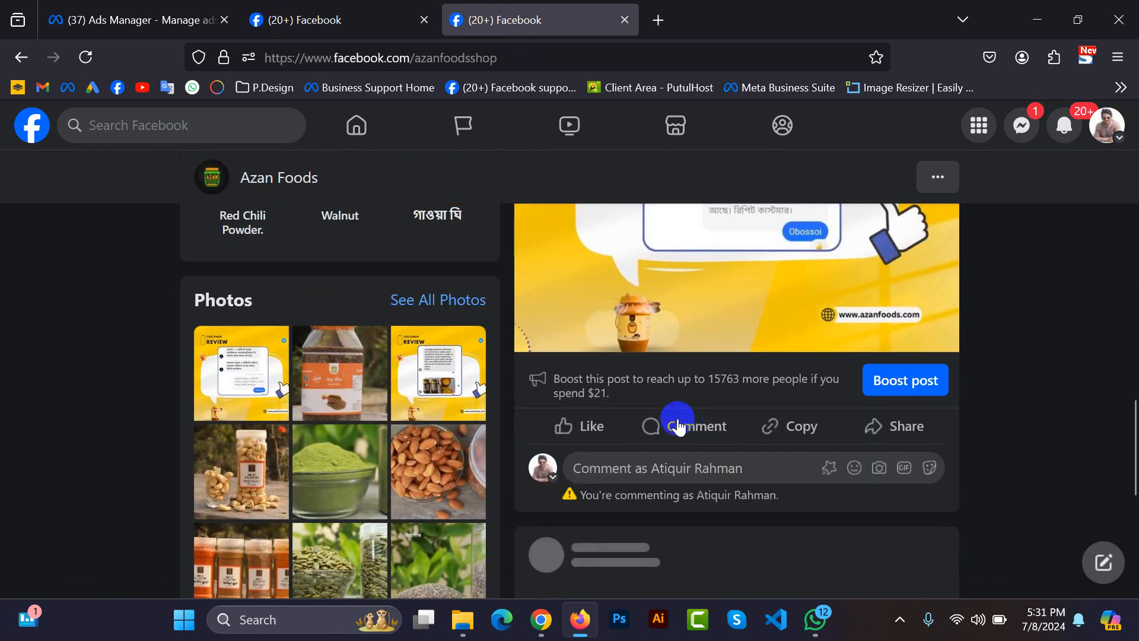
pyautogui.scroll(-5, 610, 433)
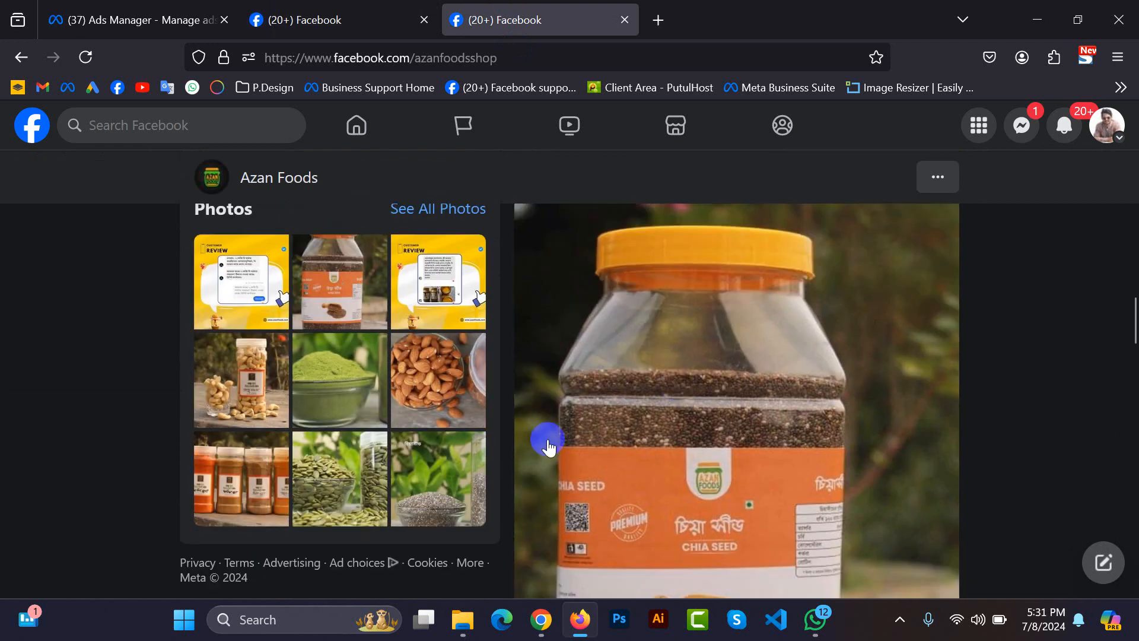
# Return to the Digital Marketing - Taltoli page and check the ad option under its cover photo post.
pyautogui.click(315, 30)
pyautogui.click(1054, 435)
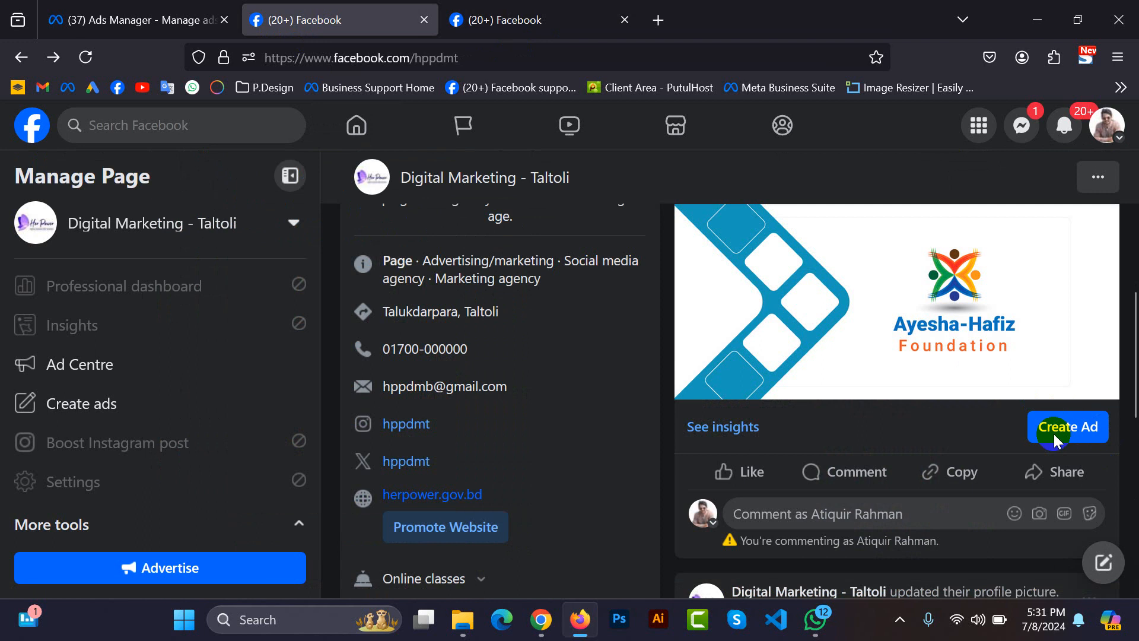
pyautogui.scroll(6, 871, 419)
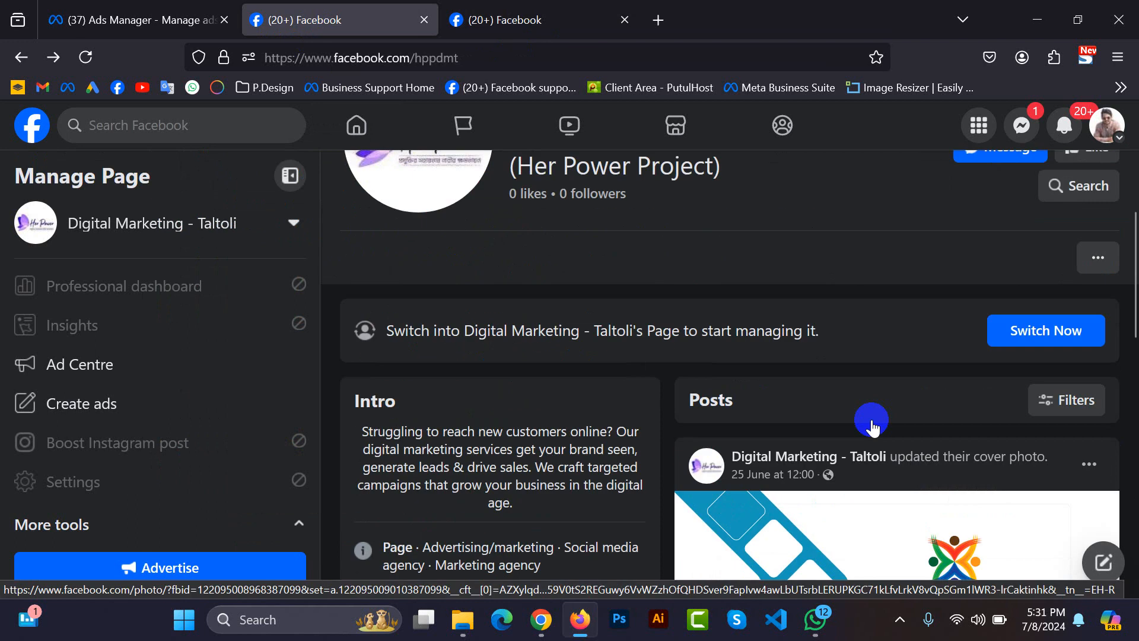
pyautogui.click(540, 630)
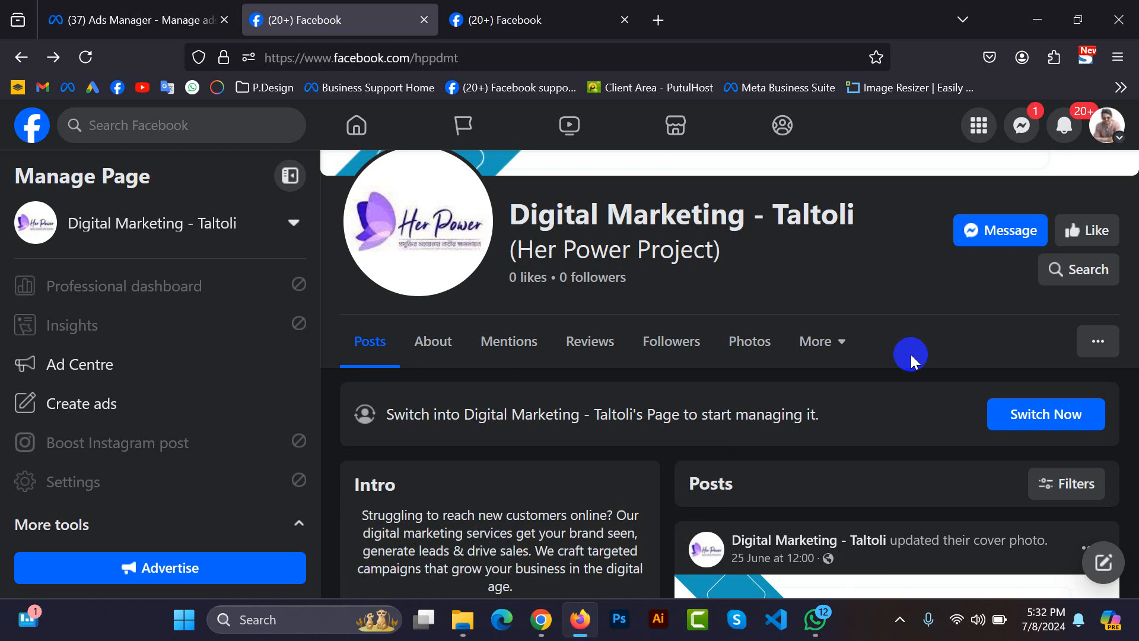
# Examine the page's profile picture and cover photo posts, view the profile picture full size, and check the cover post's ad option.
pyautogui.scroll(-8, 966, 463)
pyautogui.scroll(-4, 980, 472)
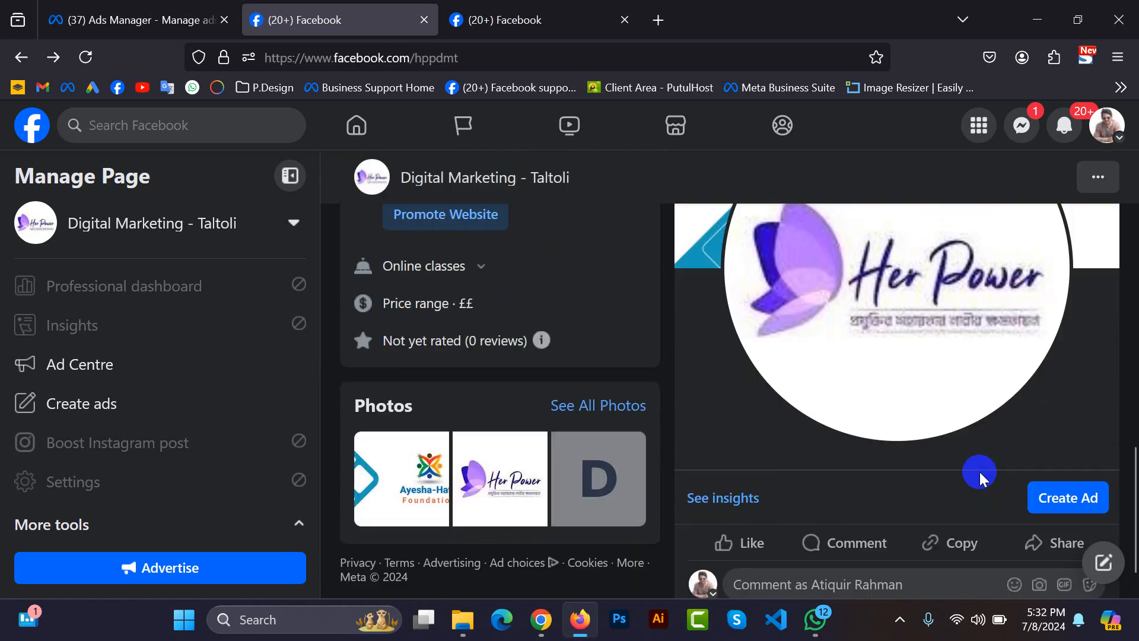
pyautogui.scroll(4, 980, 472)
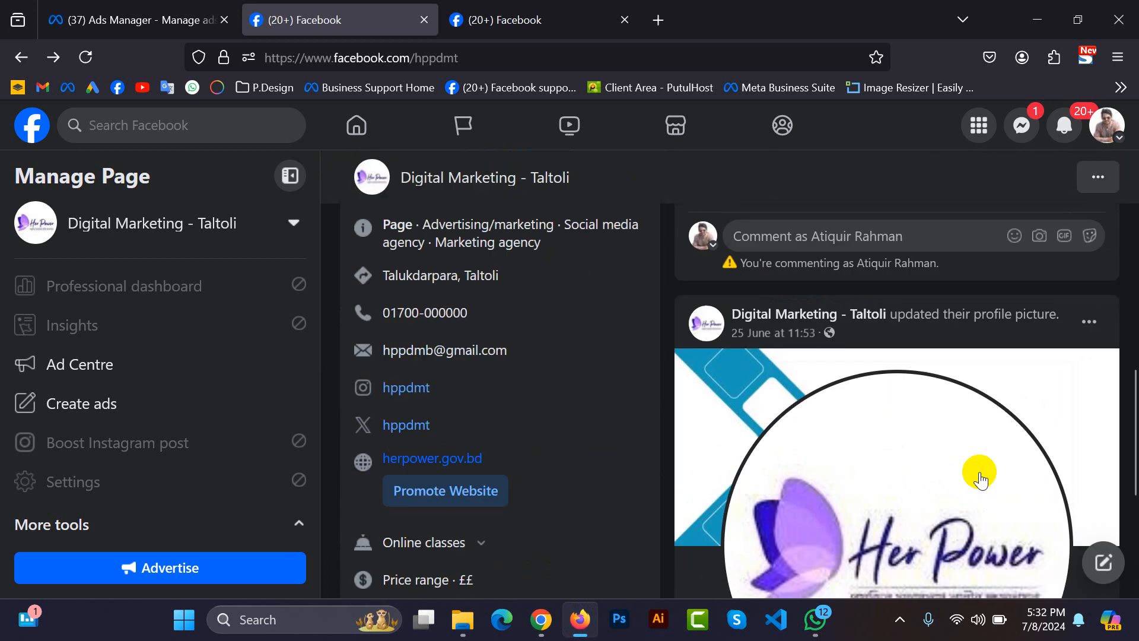
pyautogui.click(891, 503)
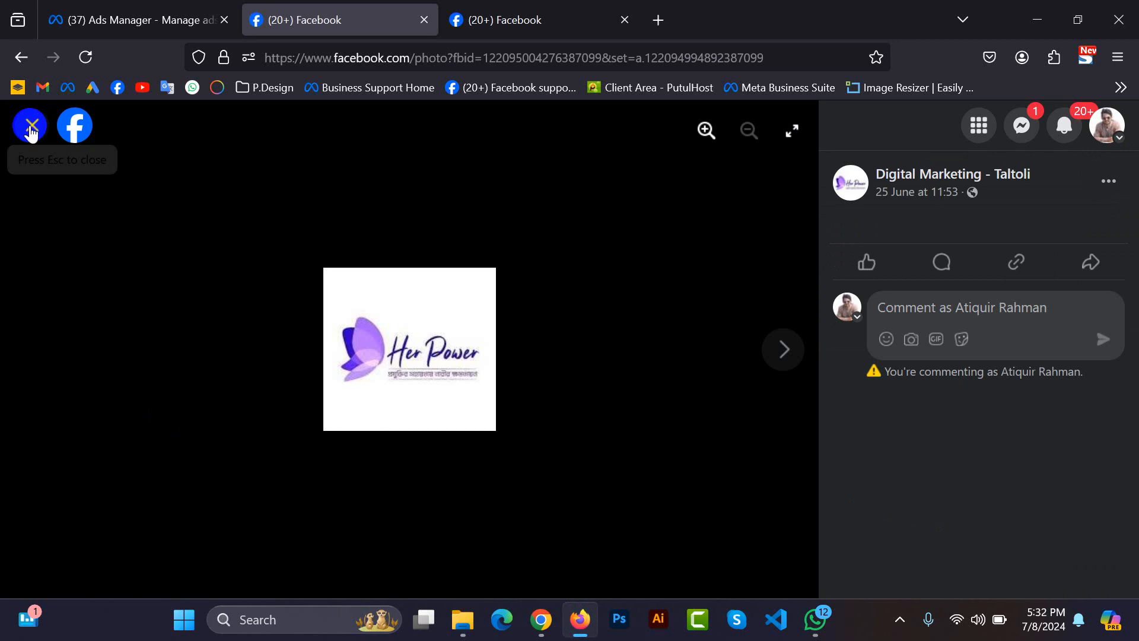
pyautogui.click(32, 124)
pyautogui.moveTo(897, 312); pyautogui.dragTo(1055, 309)
pyautogui.click(1025, 333)
pyautogui.scroll(4, 1024, 334)
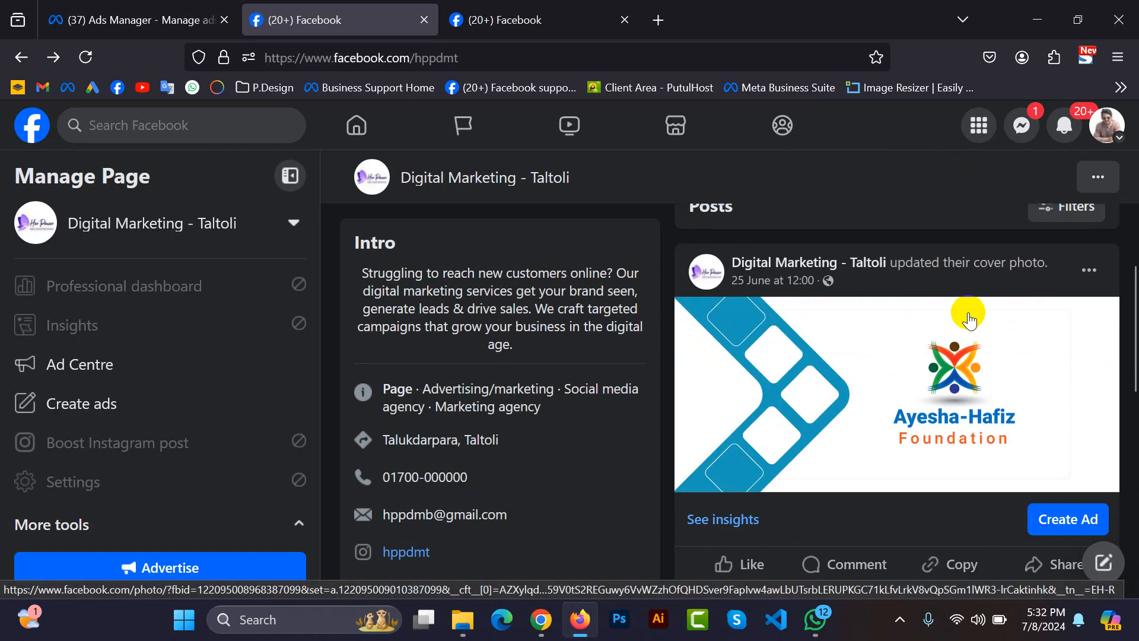
pyautogui.click(1047, 264)
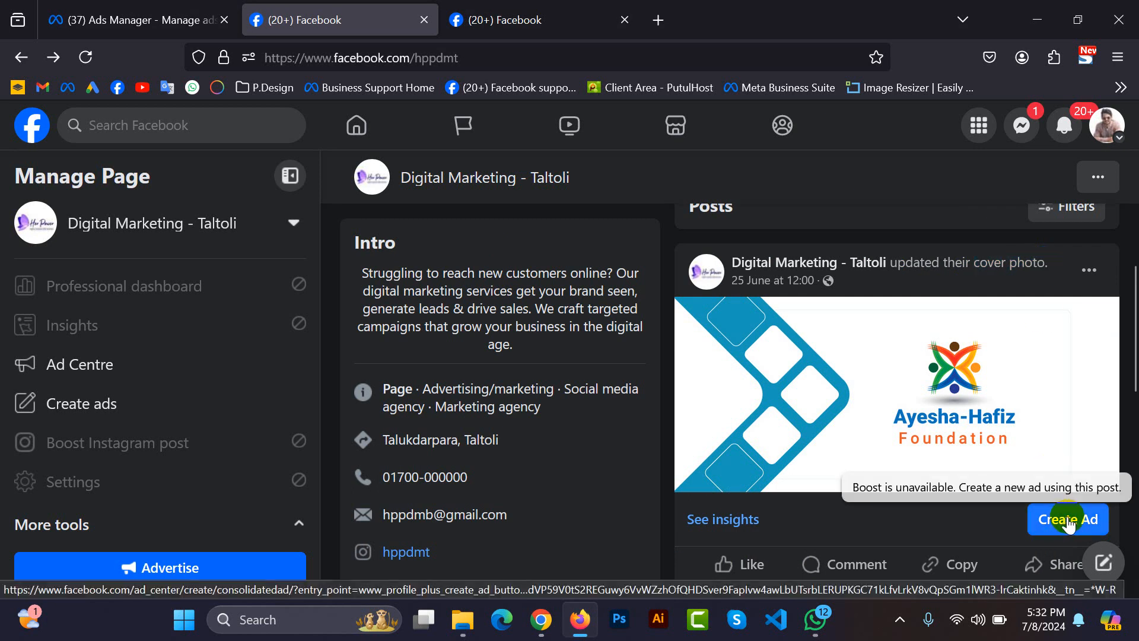
pyautogui.scroll(5, 865, 480)
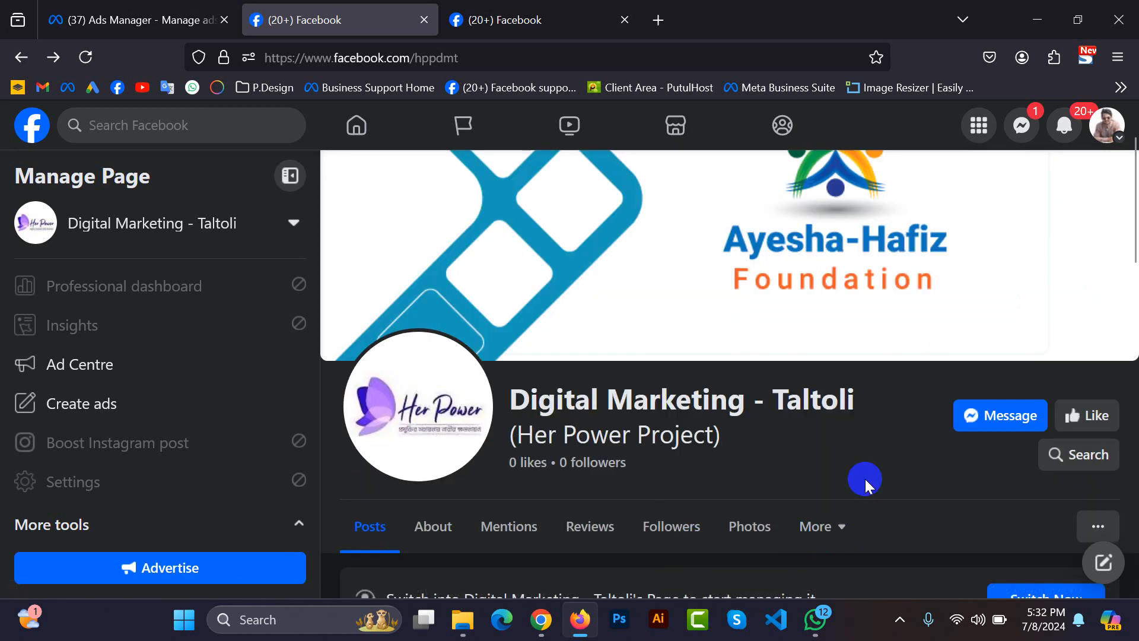
# Show the boost option under the chia seed post on the Azan Foods page.
pyautogui.click(552, 16)
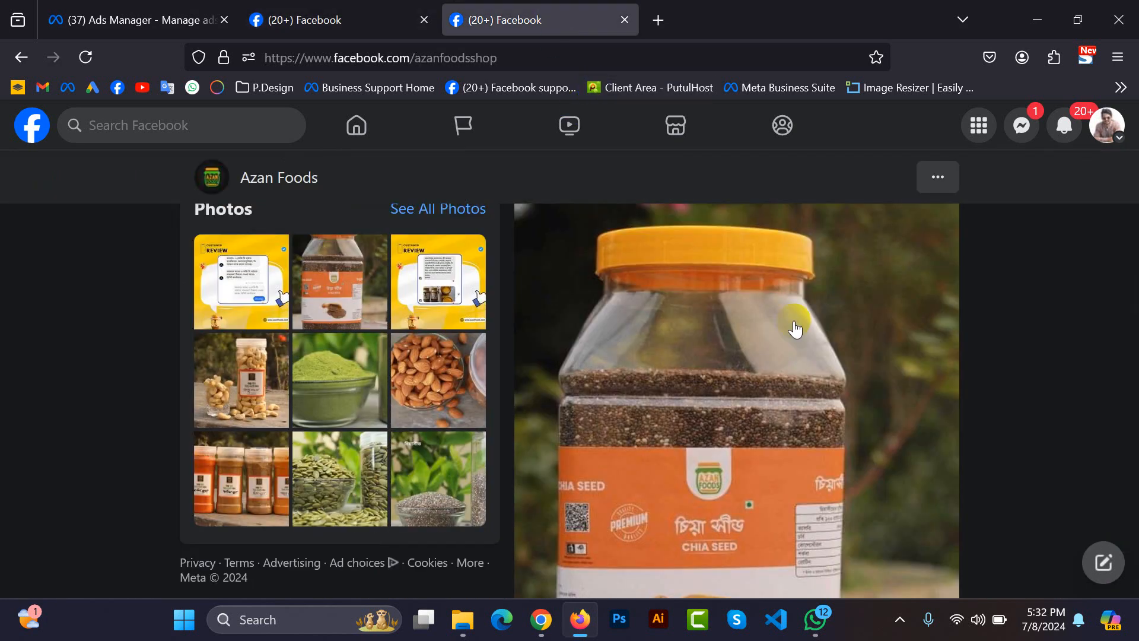
pyautogui.scroll(-5, 964, 365)
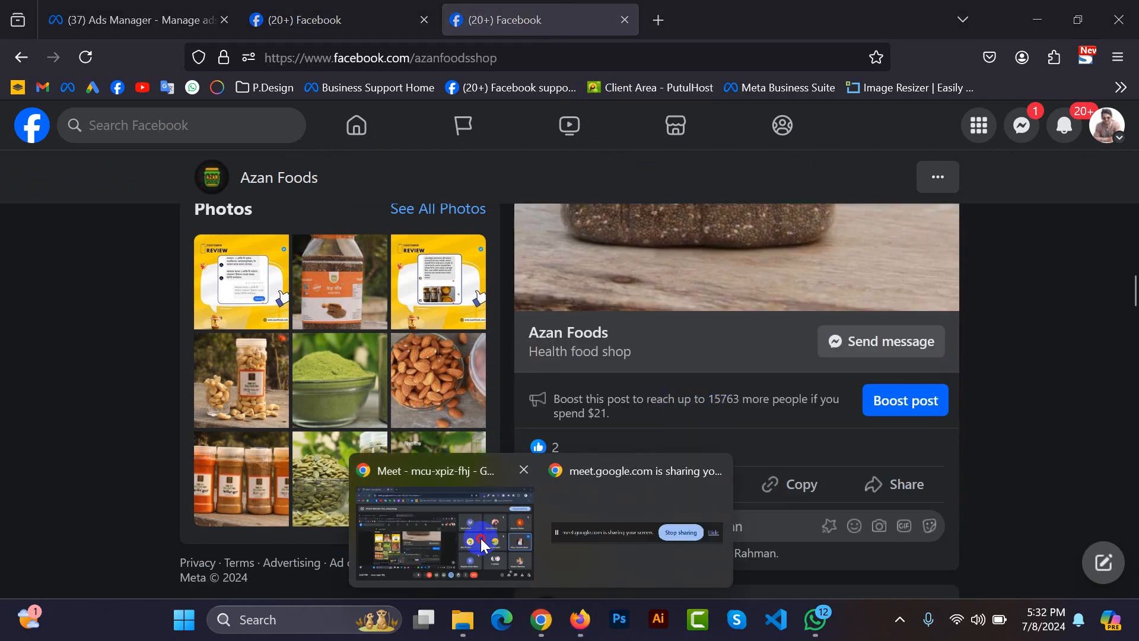
# Switch to the Google Meet call, show its participants, and mute the first attendee with an active microphone for everyone.
pyautogui.click(480, 538)
pyautogui.click(978, 563)
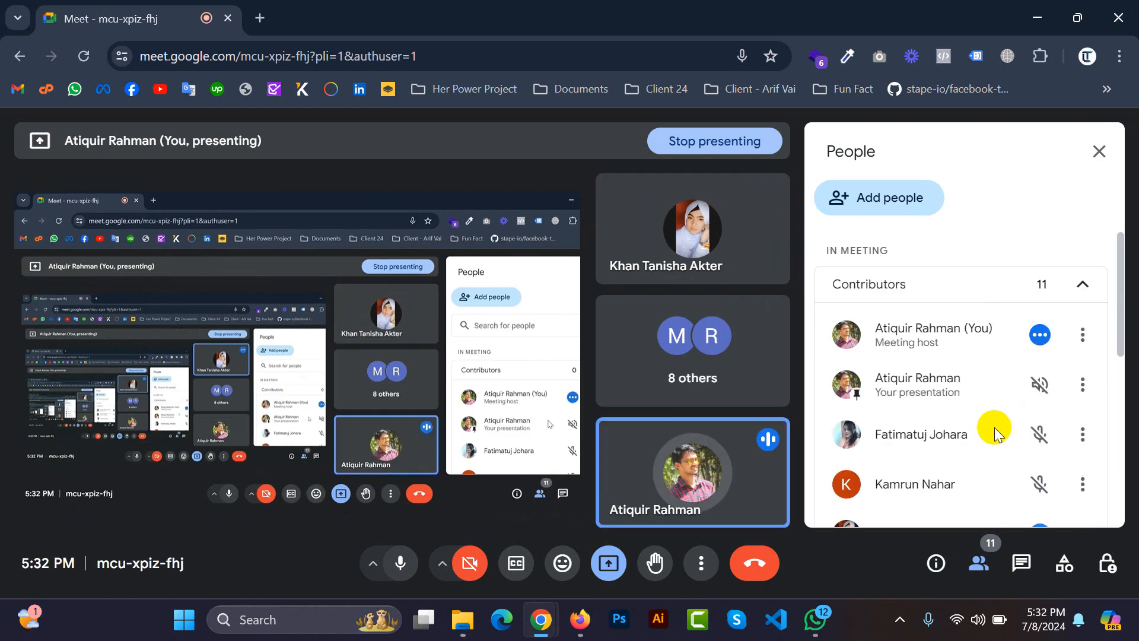
pyautogui.scroll(-1, 994, 426)
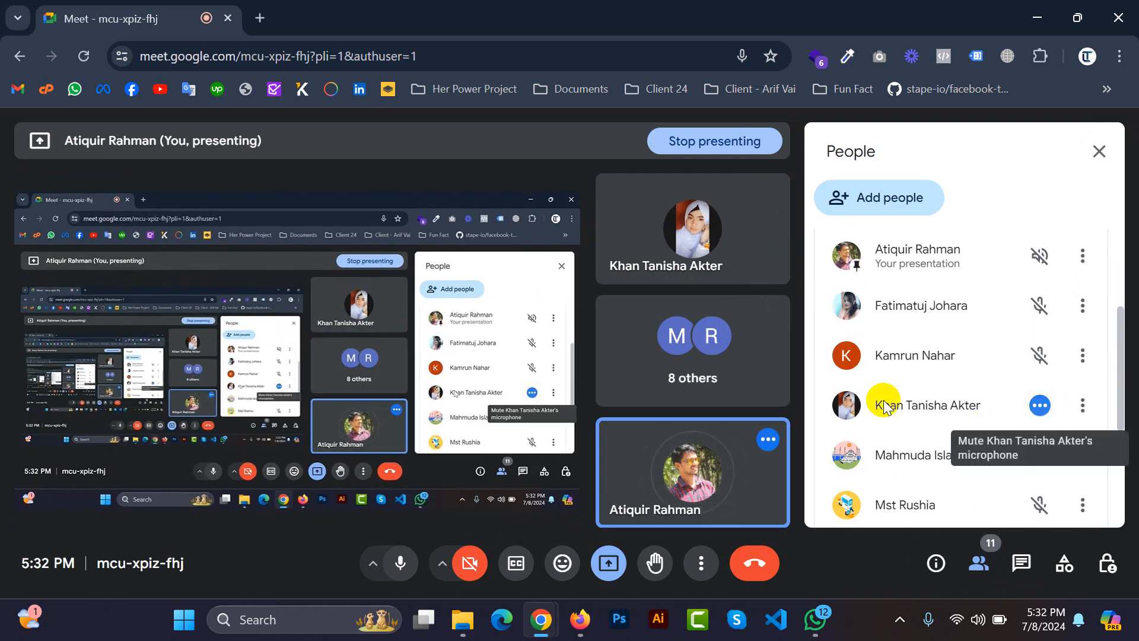
pyautogui.click(1055, 409)
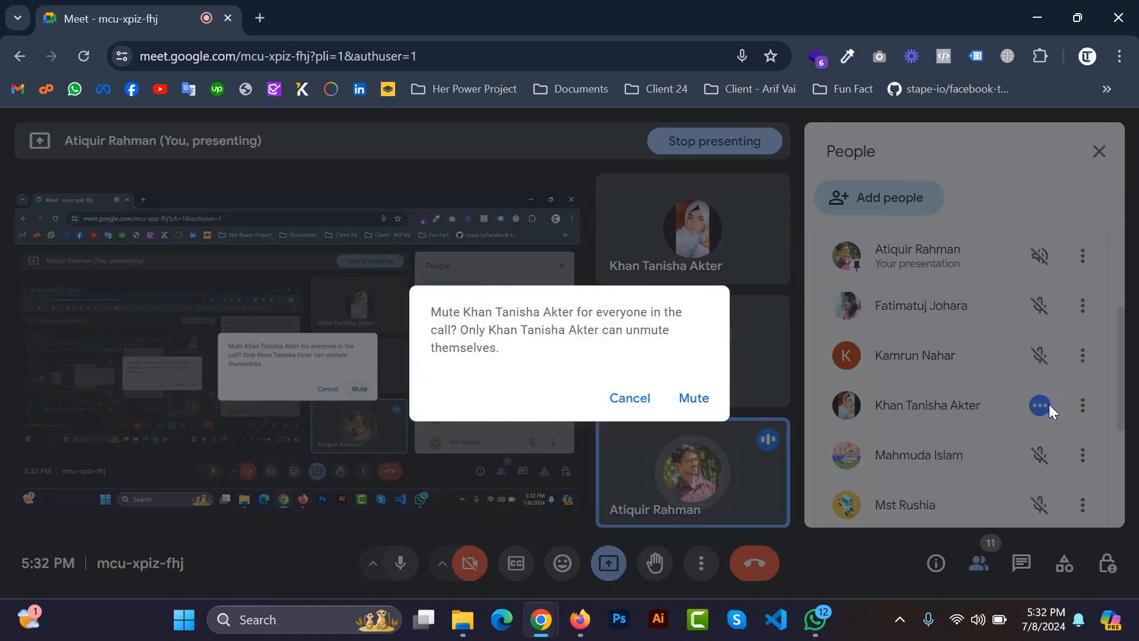
pyautogui.click(712, 397)
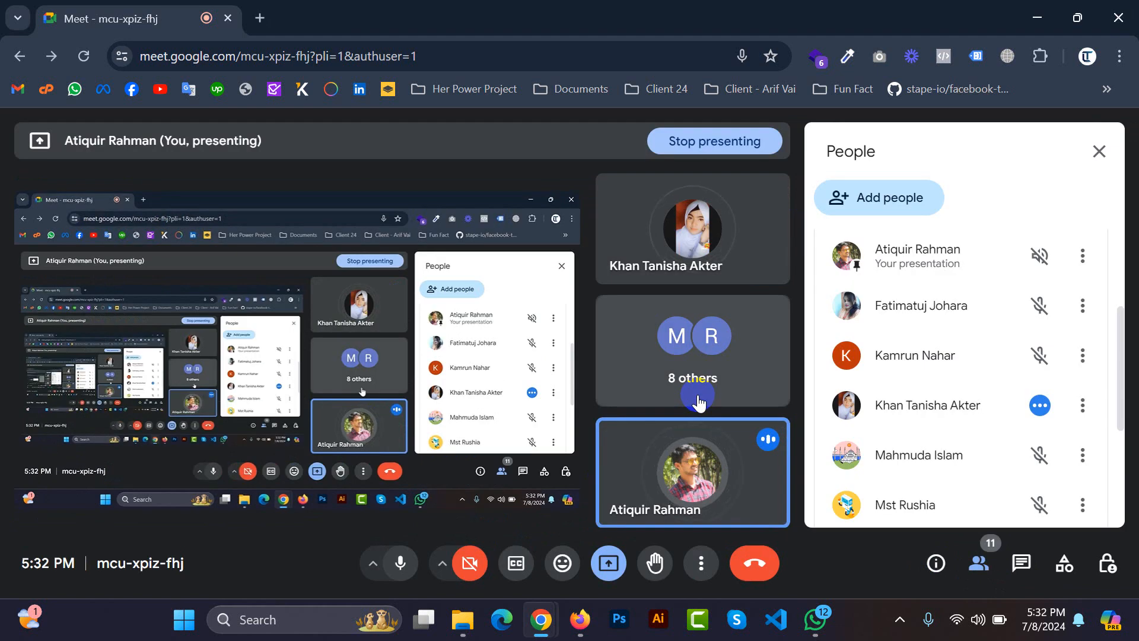
# Mute the other attendee with an active microphone for everyone and check the remaining participants' microphones.
pyautogui.scroll(-3, 960, 417)
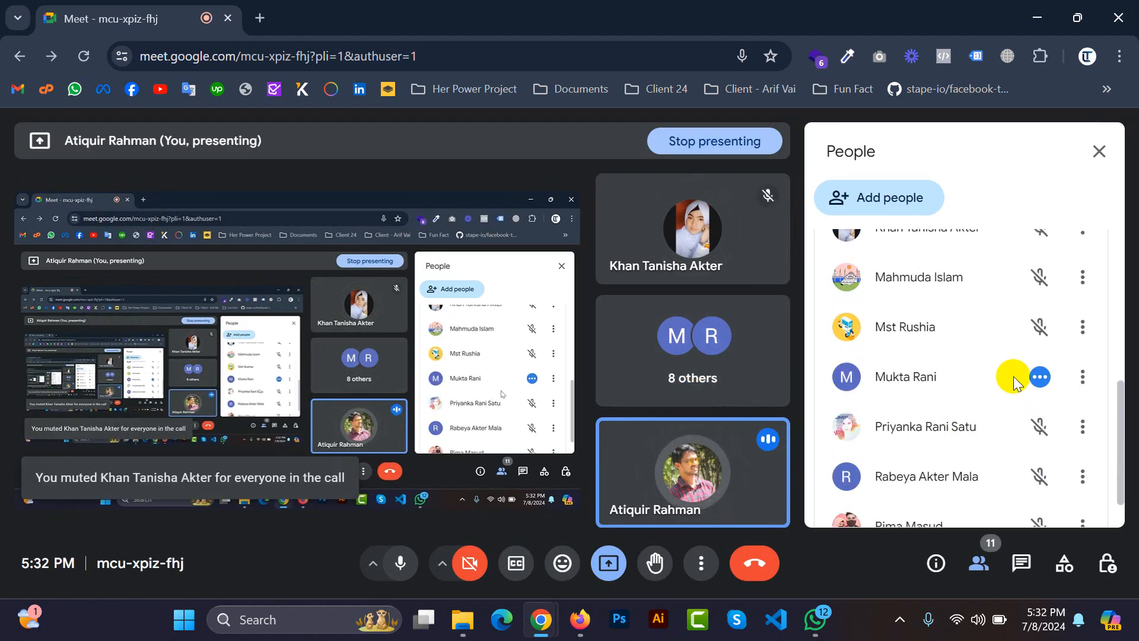
pyautogui.click(1039, 377)
pyautogui.click(692, 390)
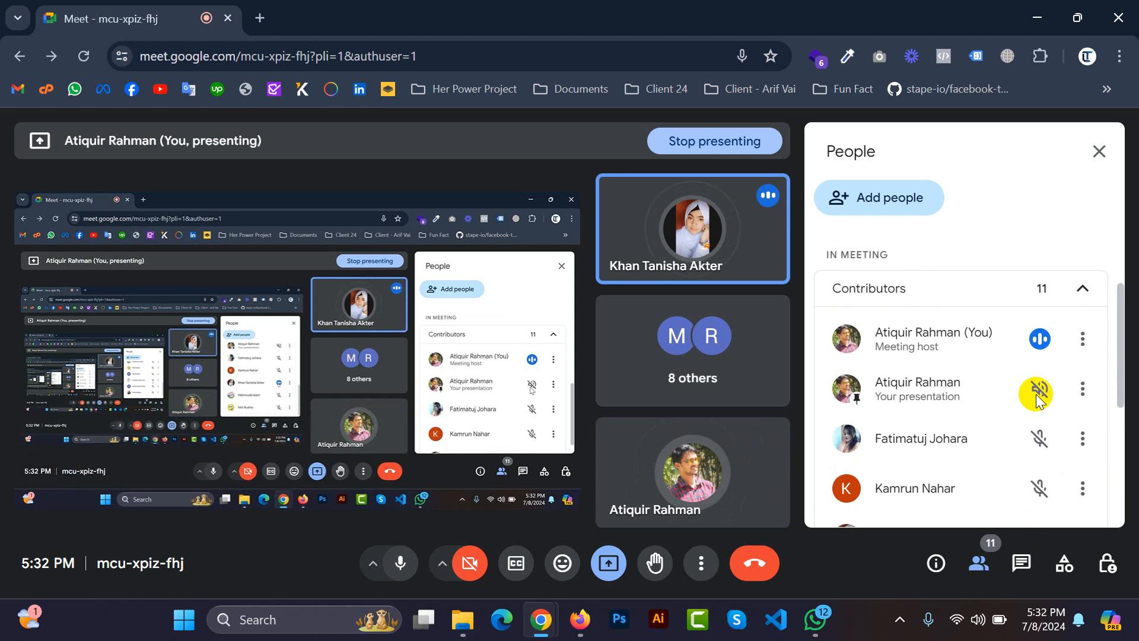
pyautogui.scroll(-4, 1018, 410)
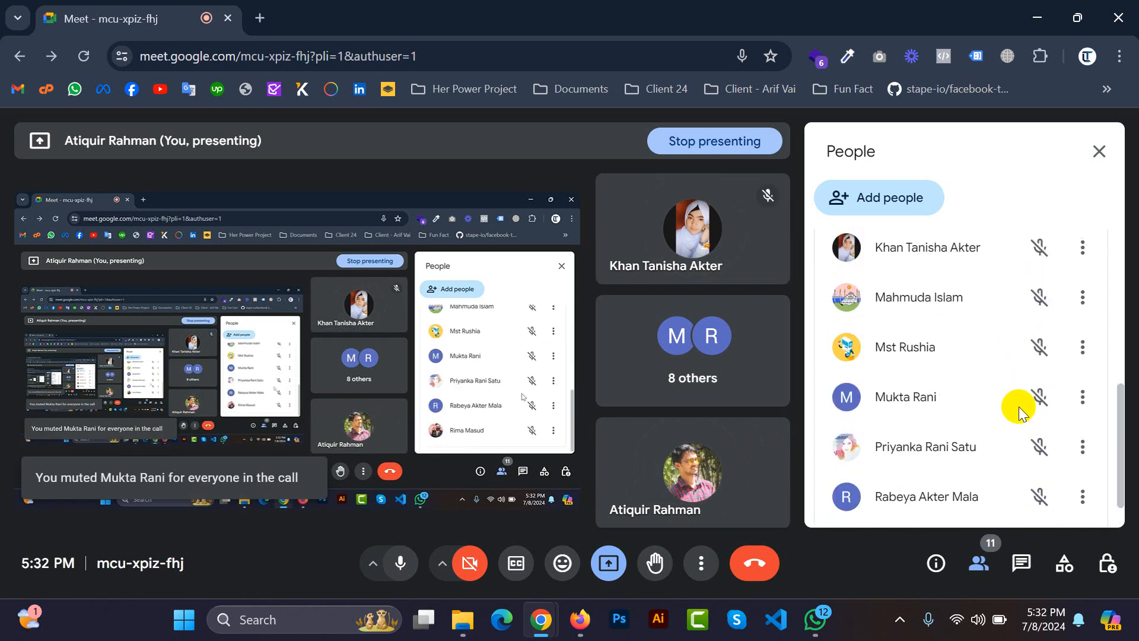
pyautogui.scroll(4, 1019, 410)
pyautogui.scroll(-4, 1019, 409)
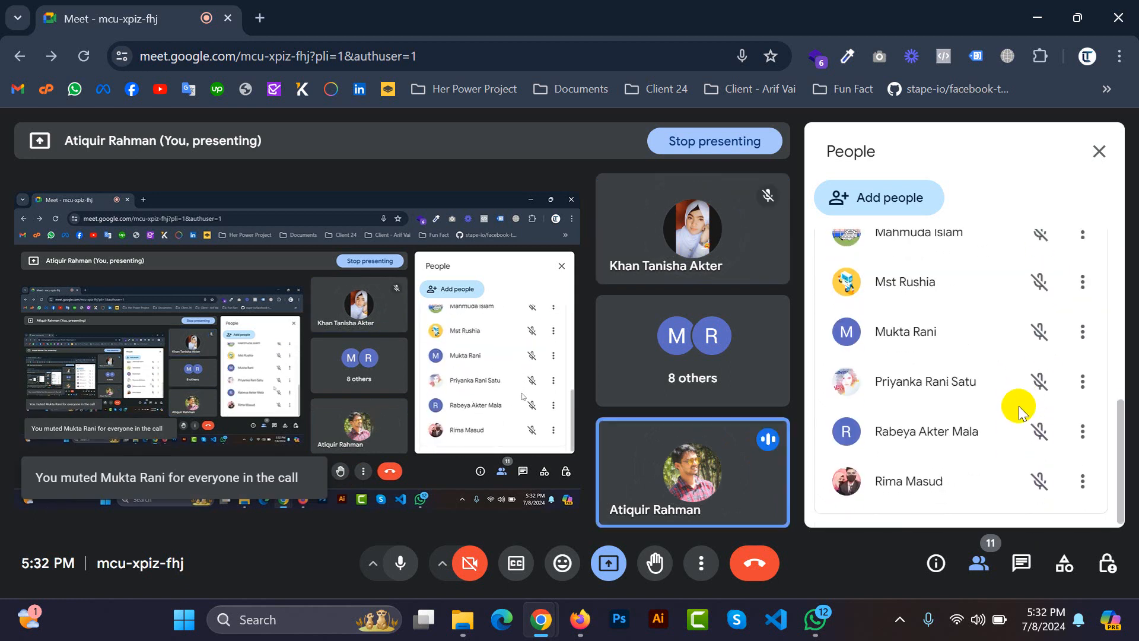
pyautogui.scroll(5, 1018, 409)
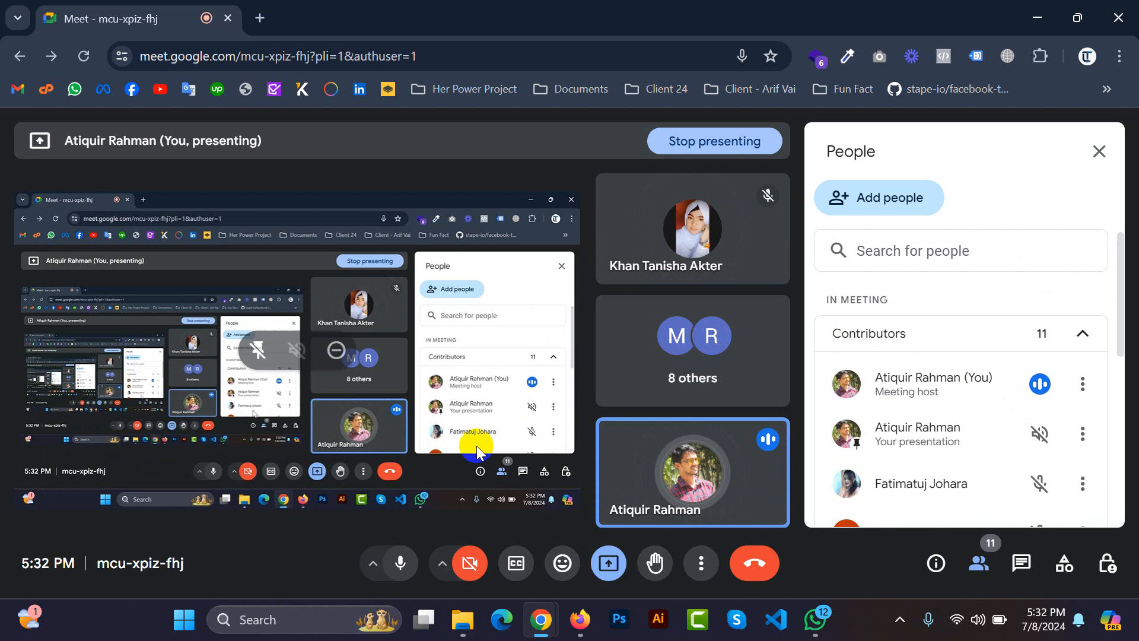
# Switch back to Firefox and review the Azan Foods chia seed post with its boost option.
pyautogui.click(579, 623)
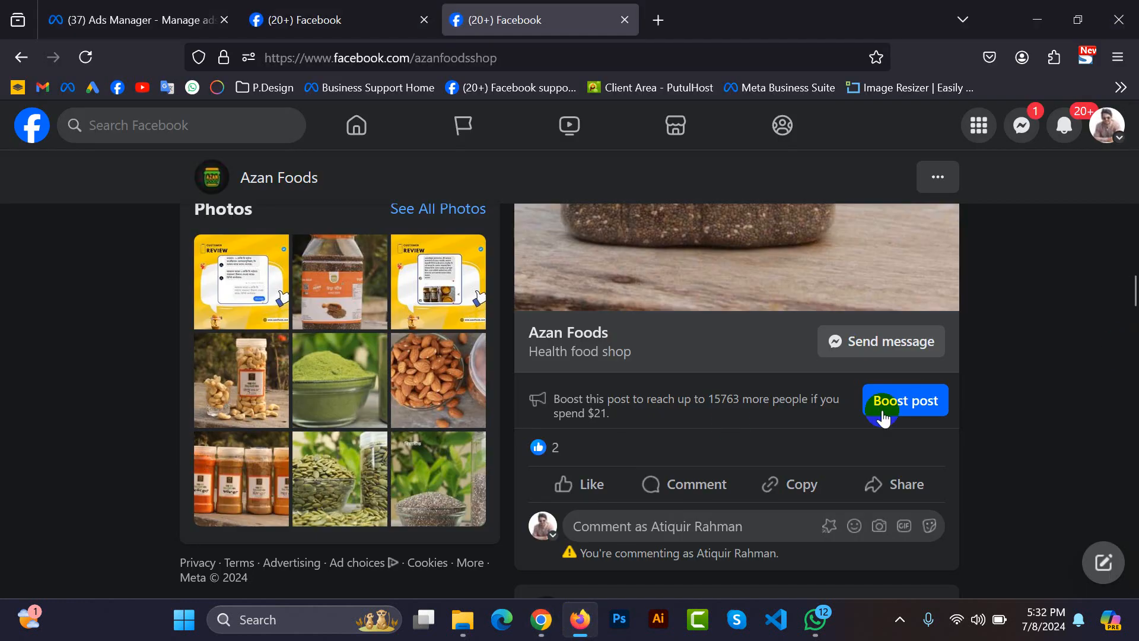
pyautogui.scroll(8, 775, 445)
pyautogui.scroll(-6, 775, 450)
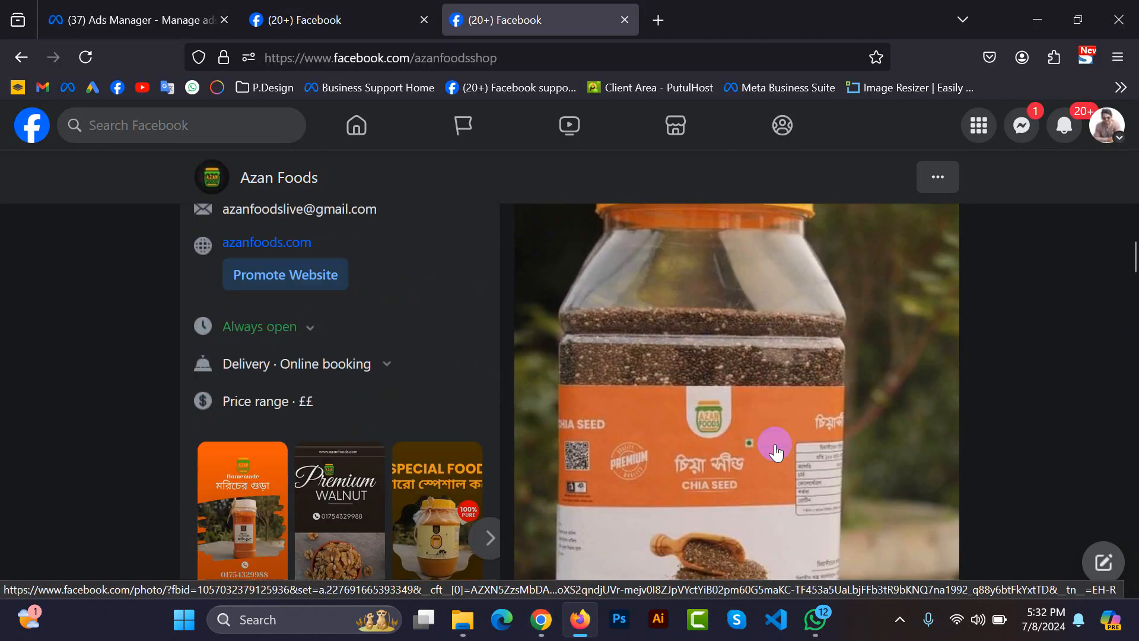
# Open the ad creation form for the cover photo post on the Digital Marketing - Taltoli page.
pyautogui.click(423, 8)
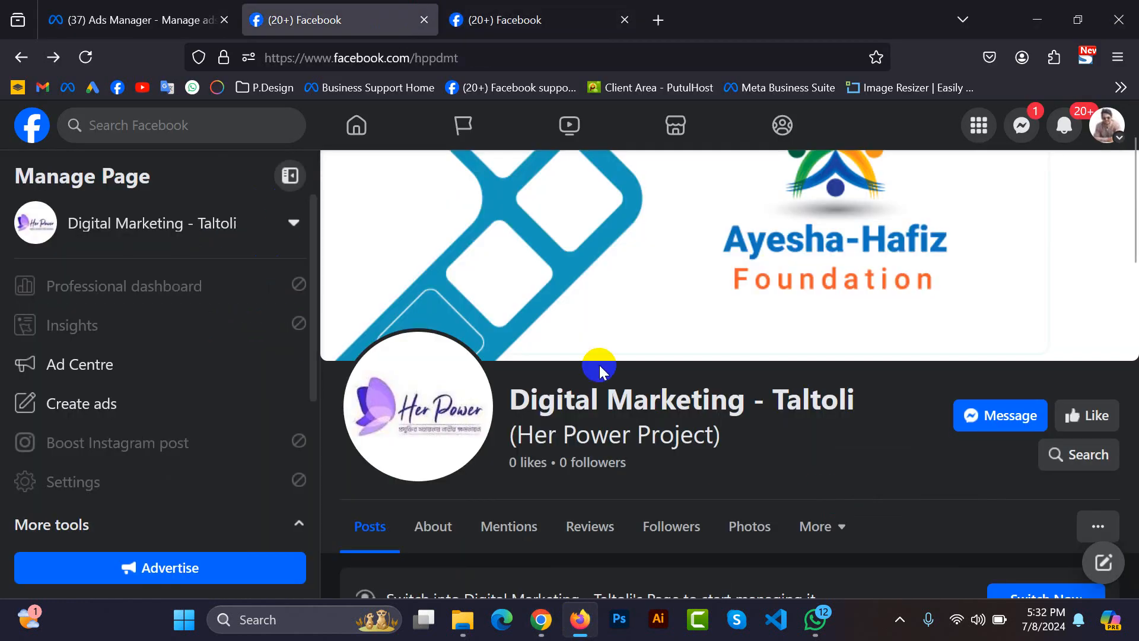
pyautogui.scroll(-10, 600, 363)
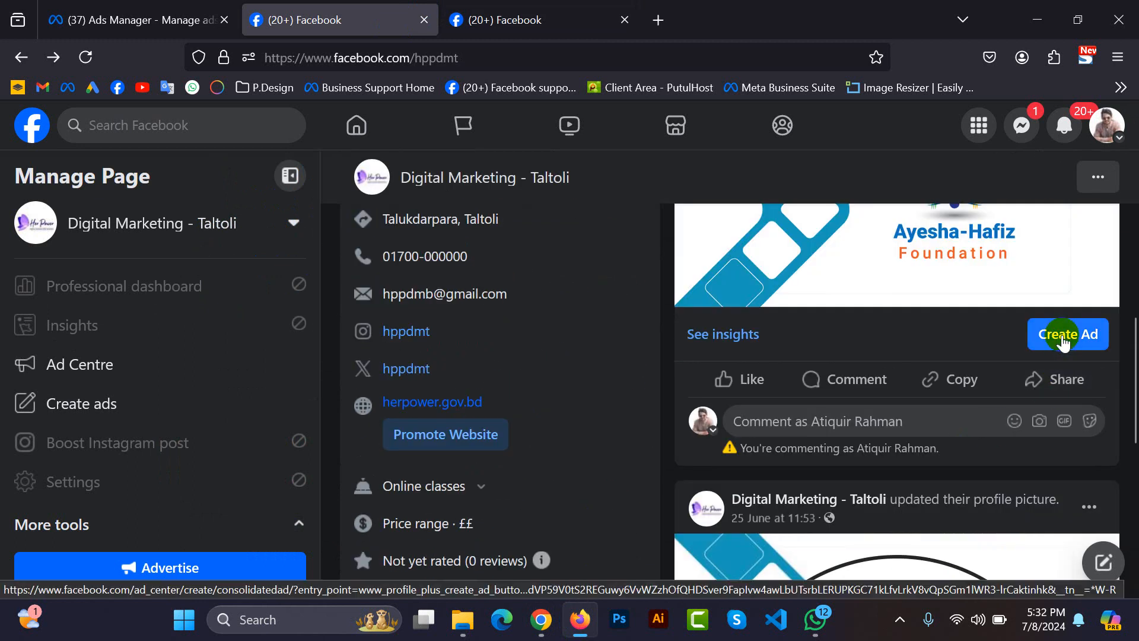
pyautogui.click(1063, 337)
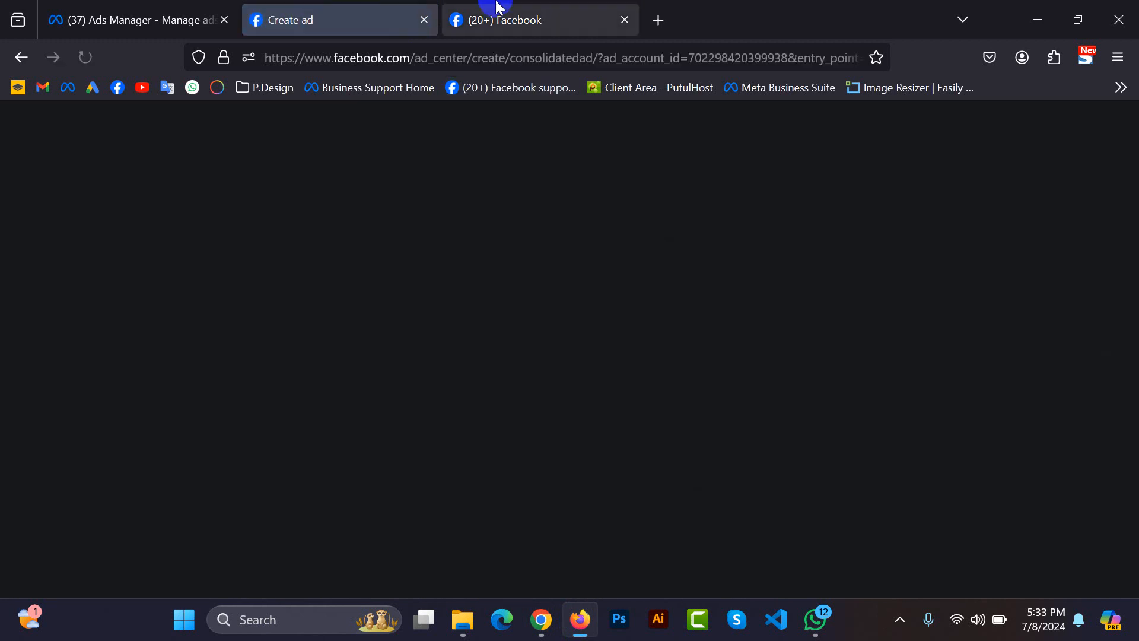
# Open the boost form for the chia seed post on the Azan Foods page.
pyautogui.click(498, 8)
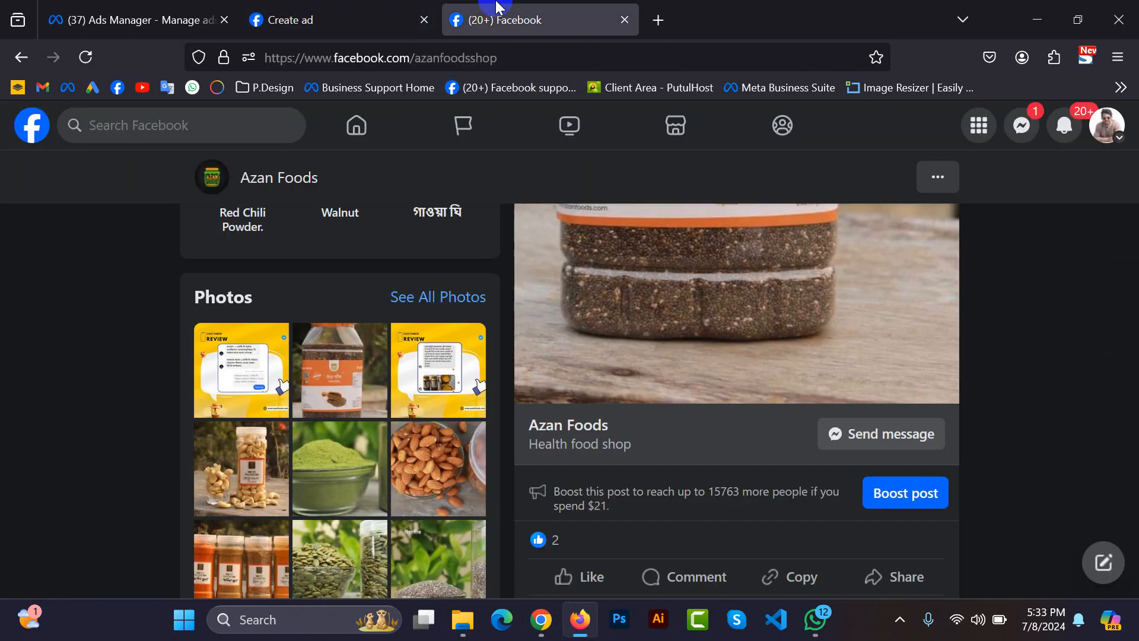
pyautogui.click(880, 500)
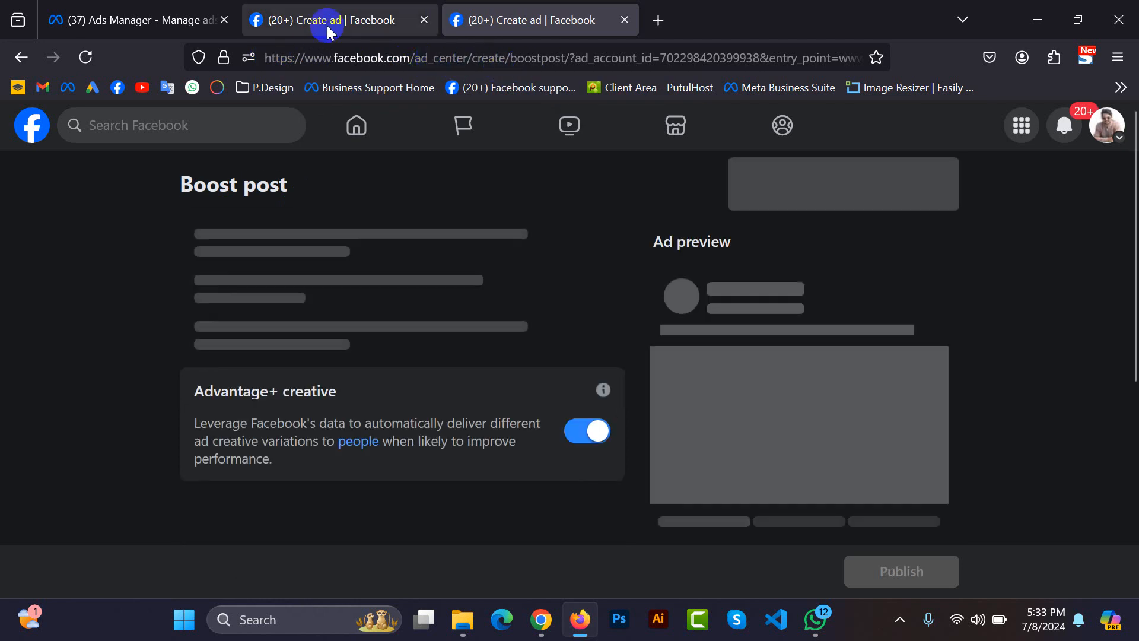
# Compare the Create new ad and Boost post forms, and examine the new ad's description, media, headline and payment summary.
pyautogui.click(324, 22)
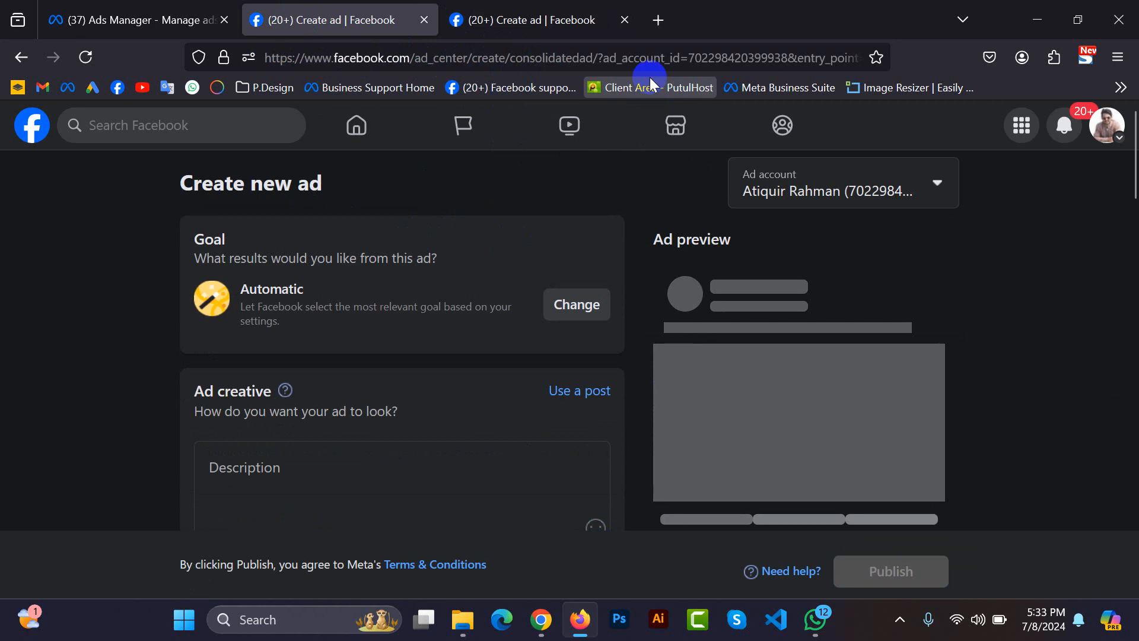
pyautogui.click(525, 15)
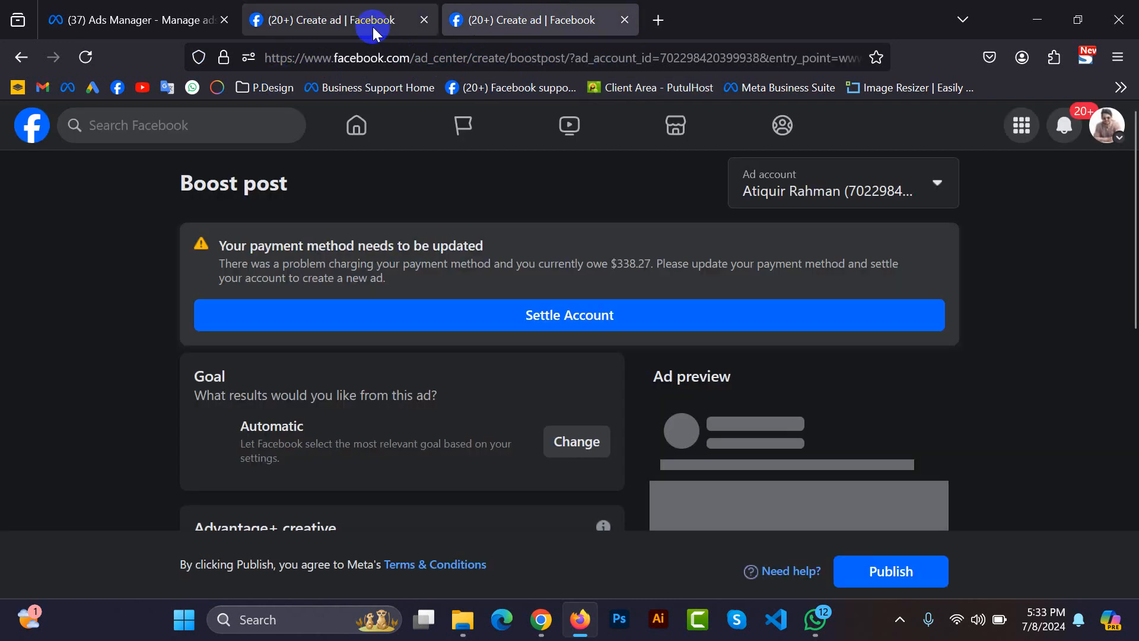
pyautogui.click(372, 23)
pyautogui.scroll(-5, 636, 414)
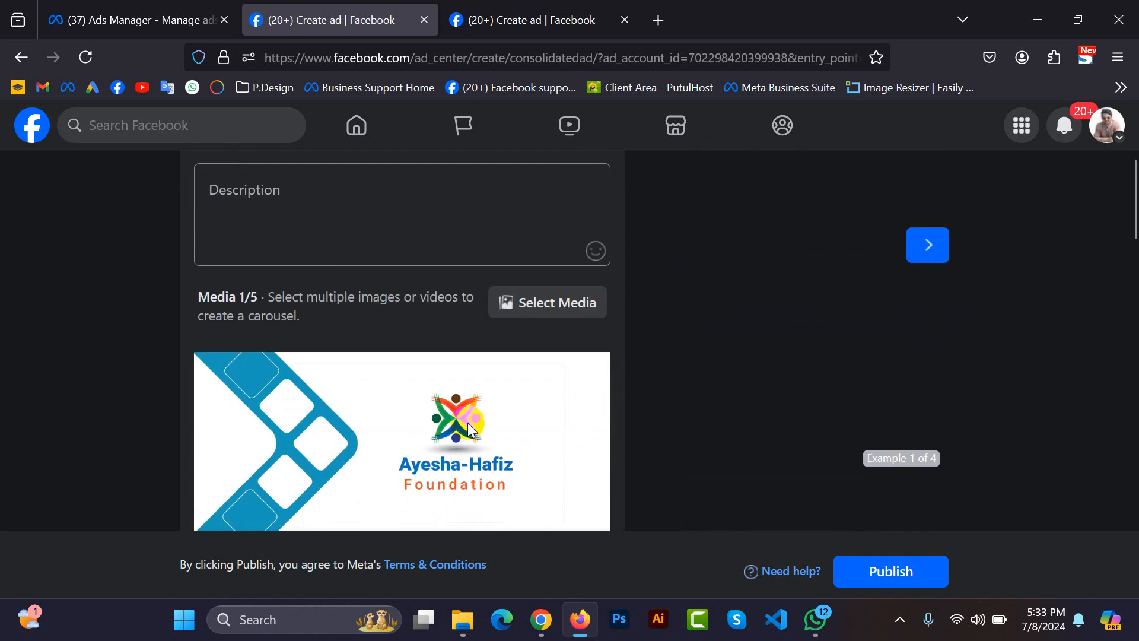
pyautogui.scroll(-3, 467, 412)
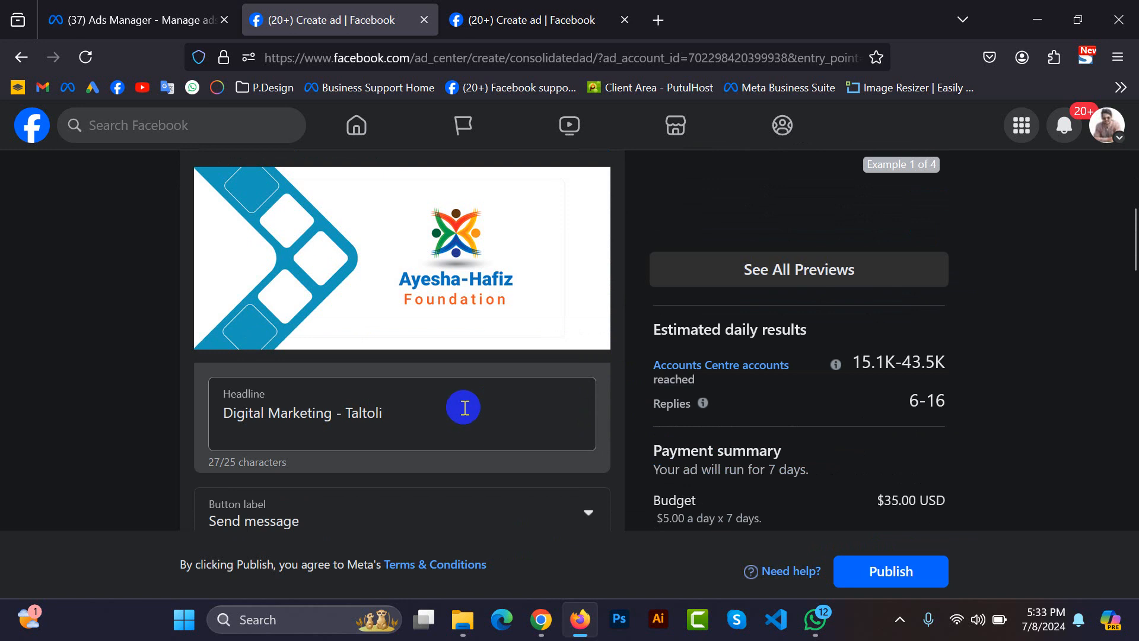
# Compare the Create new ad form's goal, creative, audience and ad account sections with the chia seed Boost post form.
pyautogui.scroll(15, 465, 408)
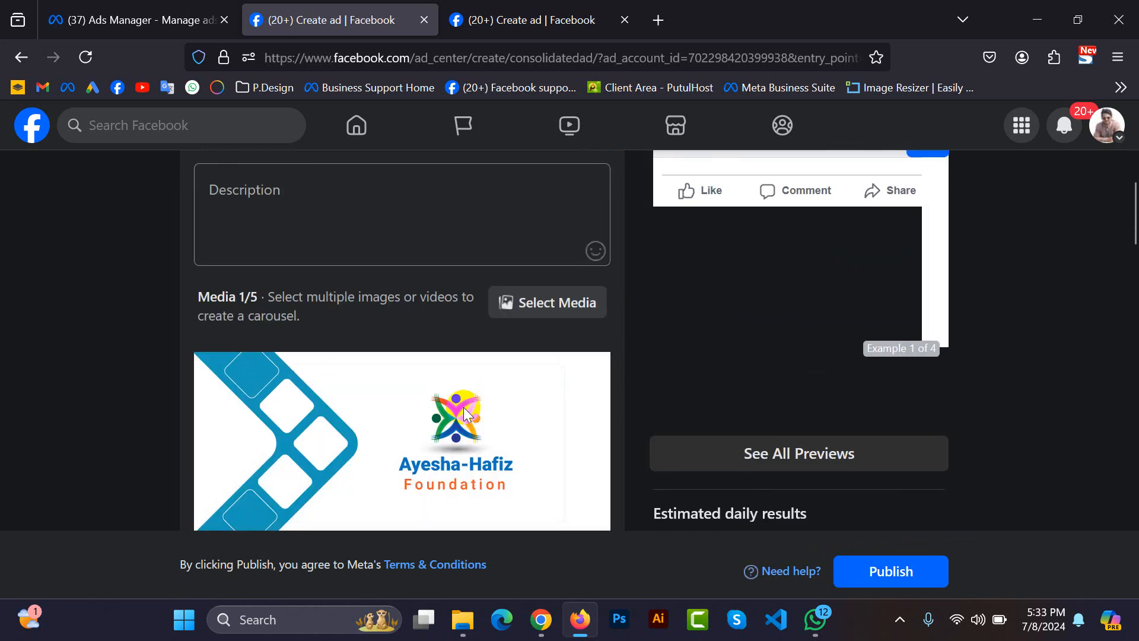
pyautogui.scroll(-5, 463, 407)
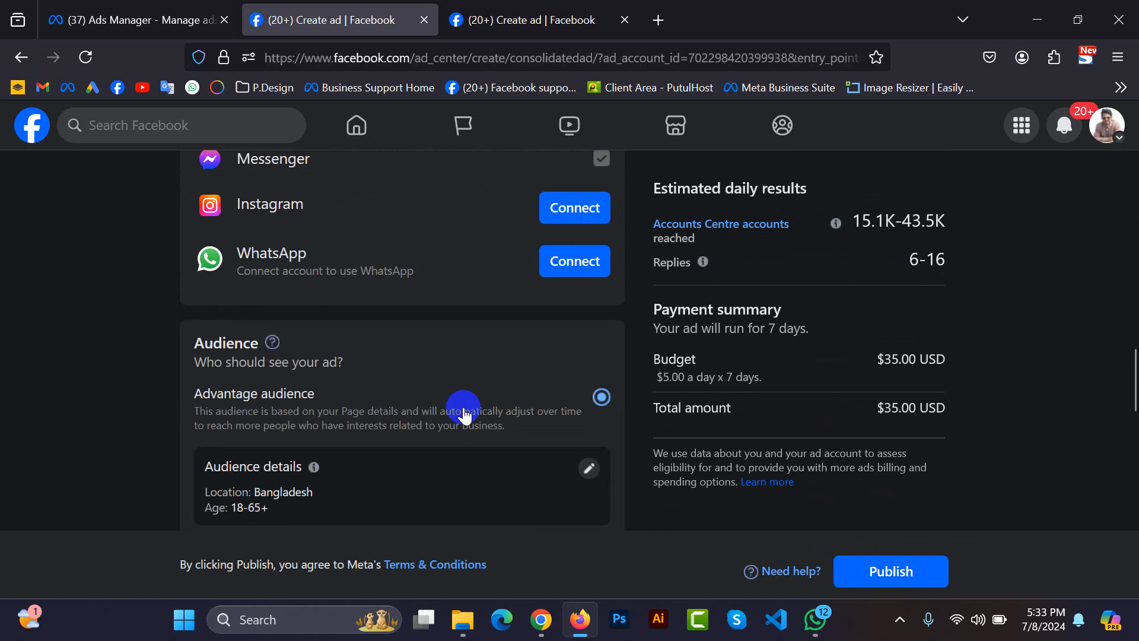
pyautogui.scroll(15, 464, 409)
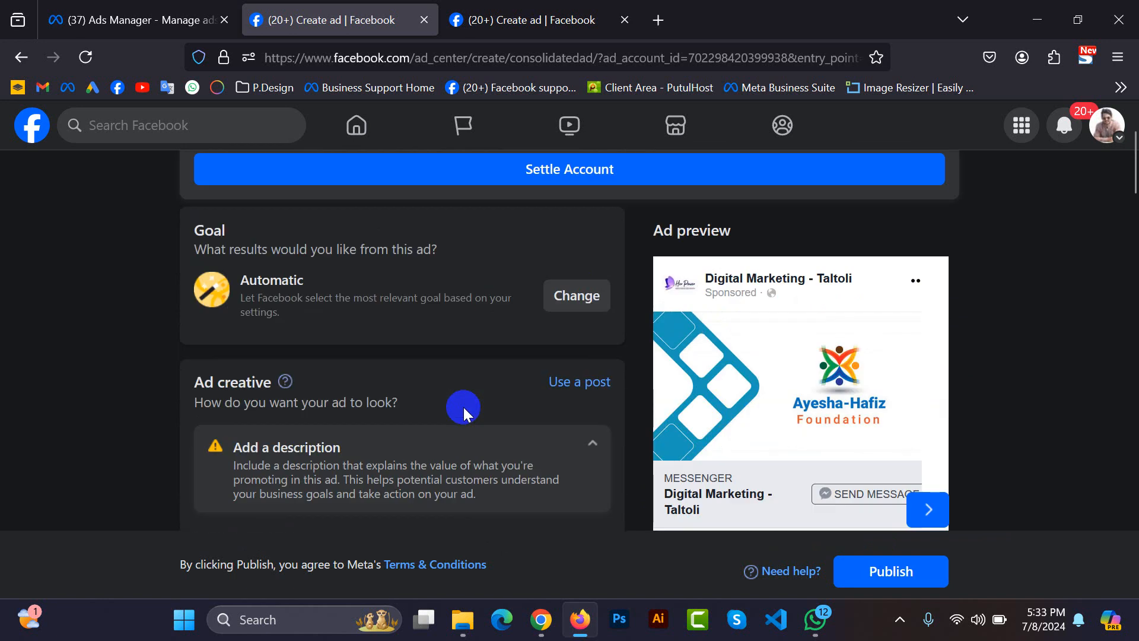
pyautogui.scroll(3, 464, 407)
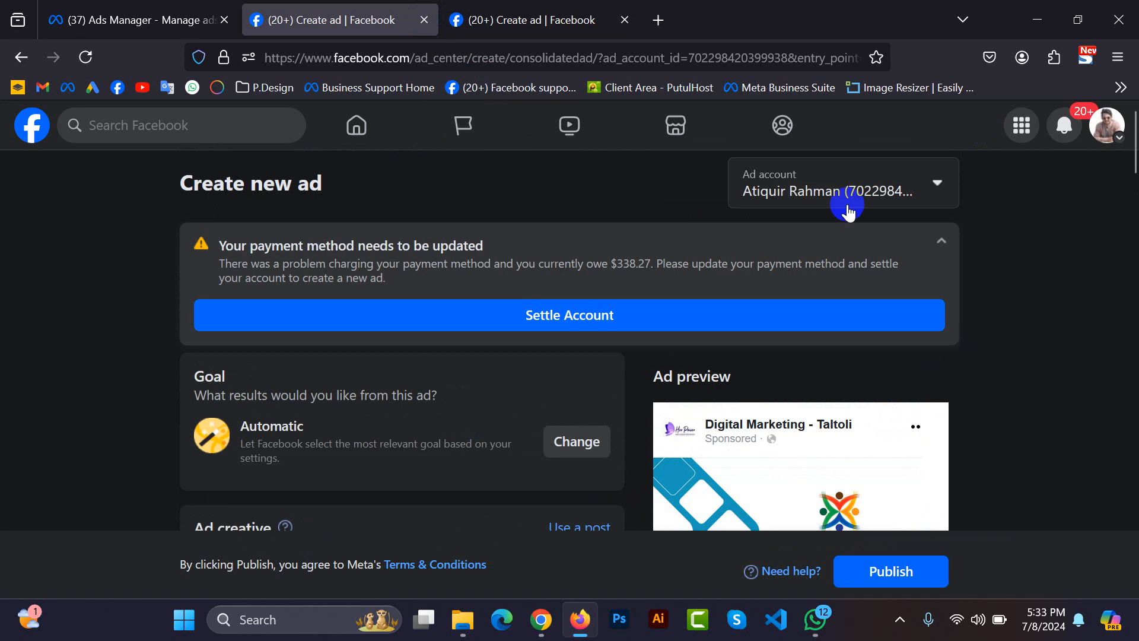
pyautogui.click(490, 7)
pyautogui.scroll(-10, 566, 360)
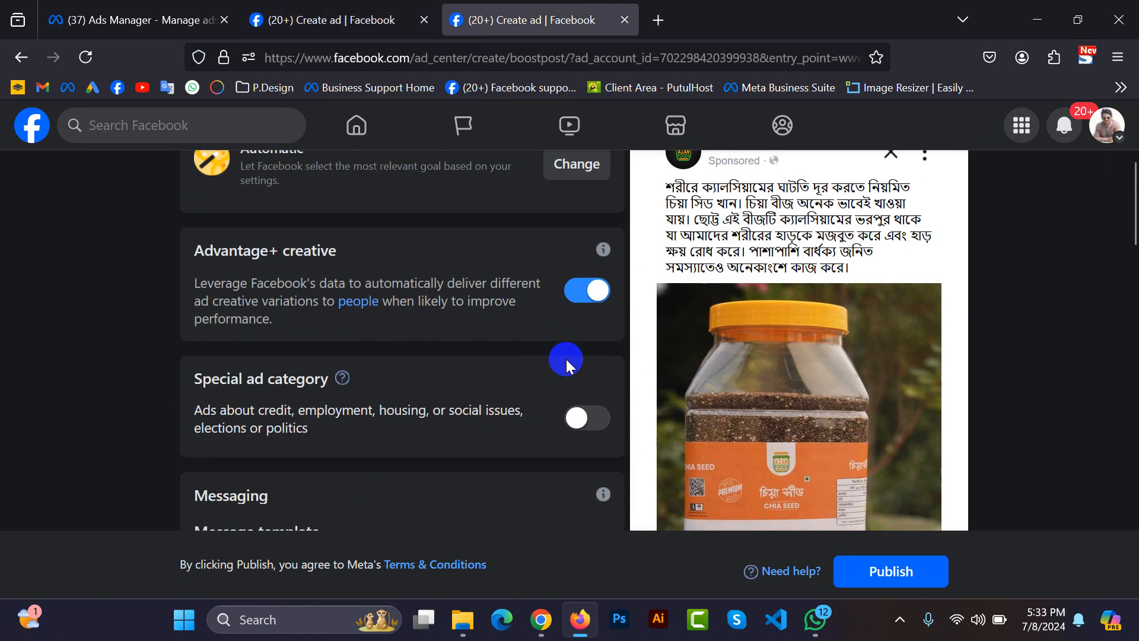
pyautogui.hotkey('ctrl', 'shift', 'Tab')
pyautogui.scroll(-10, 560, 290)
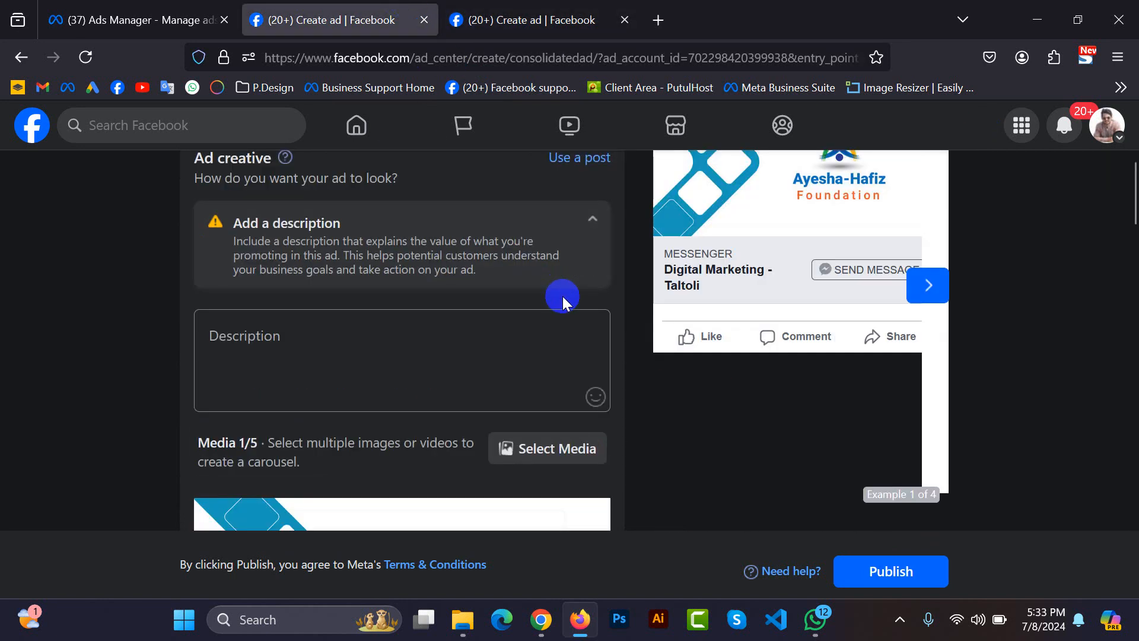
# Close the Create new ad form without saving and return to the start of the Boost post form.
pyautogui.click(424, 19)
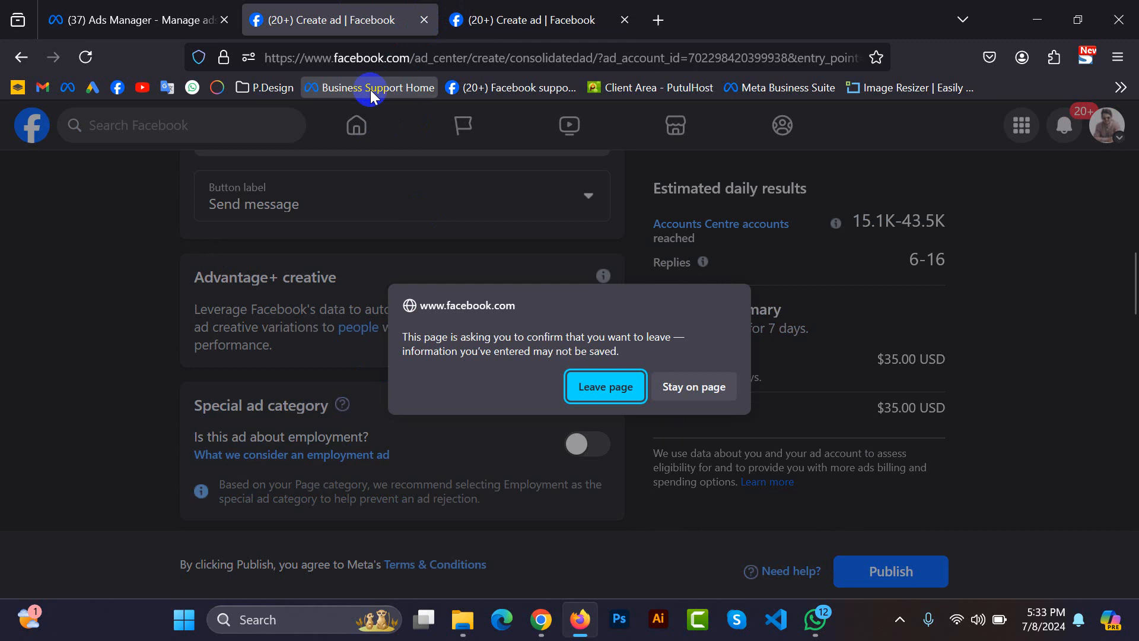
pyautogui.click(609, 390)
pyautogui.scroll(10, 538, 379)
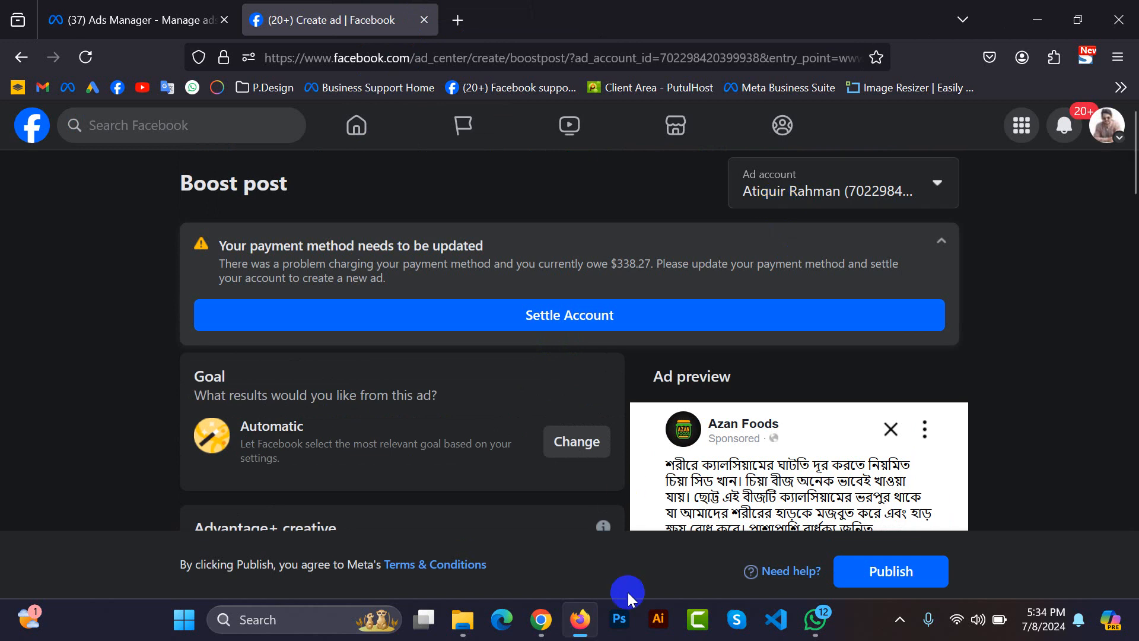
# Switch to the Google Meet call in Chrome, admit the waiting participant, and return to the Boost post form in Firefox.
pyautogui.moveTo(540, 619)
pyautogui.click(509, 559)
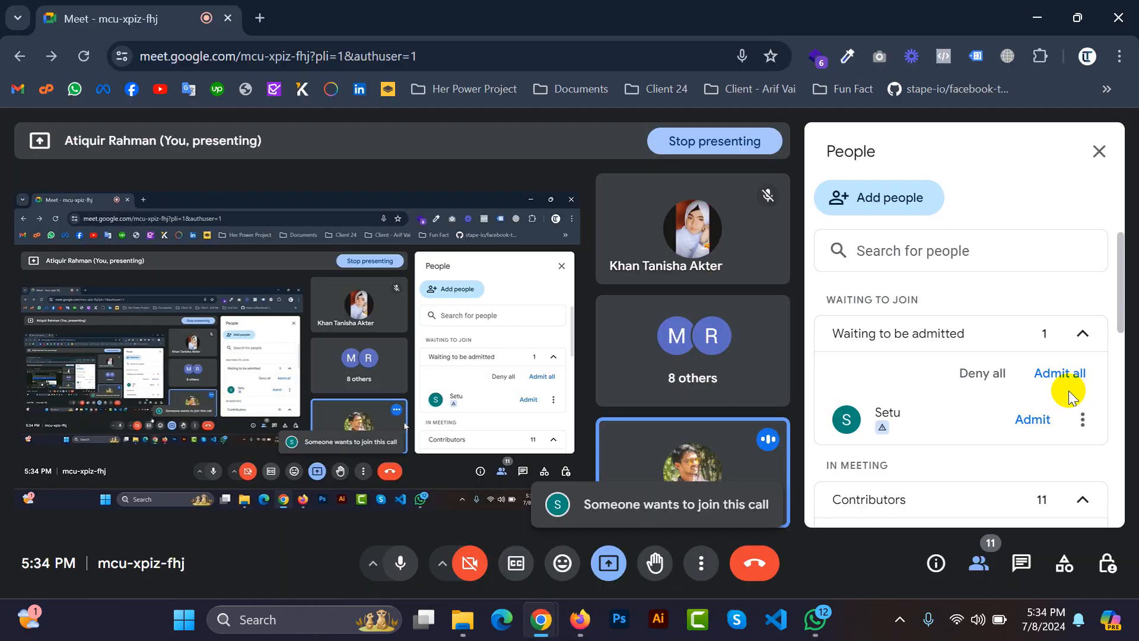
pyautogui.moveTo(580, 619)
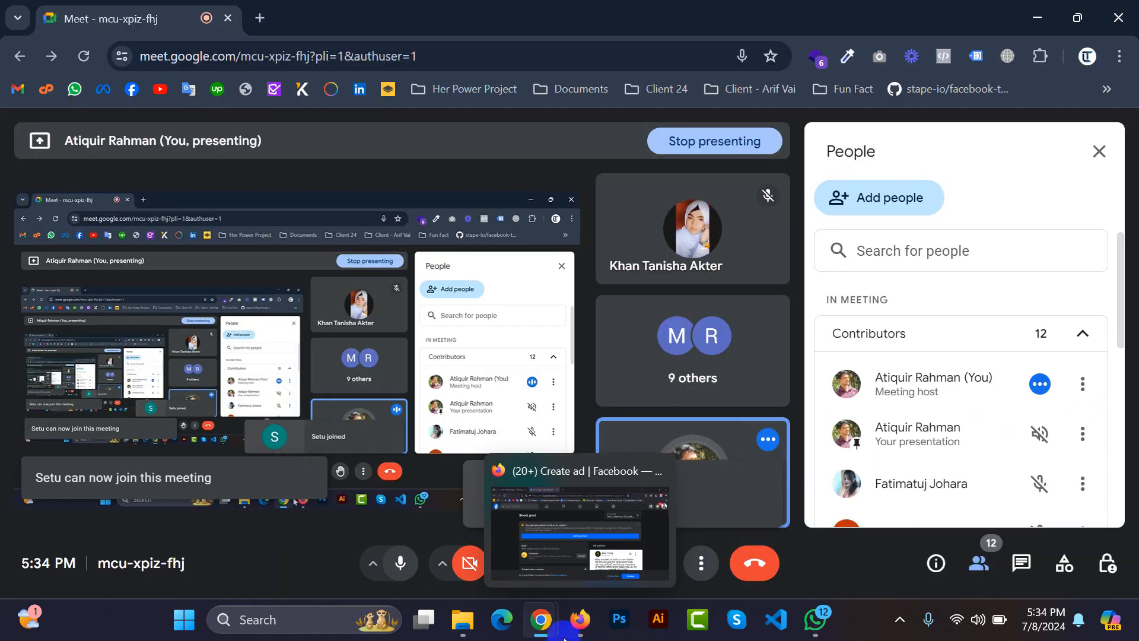
pyautogui.click(592, 511)
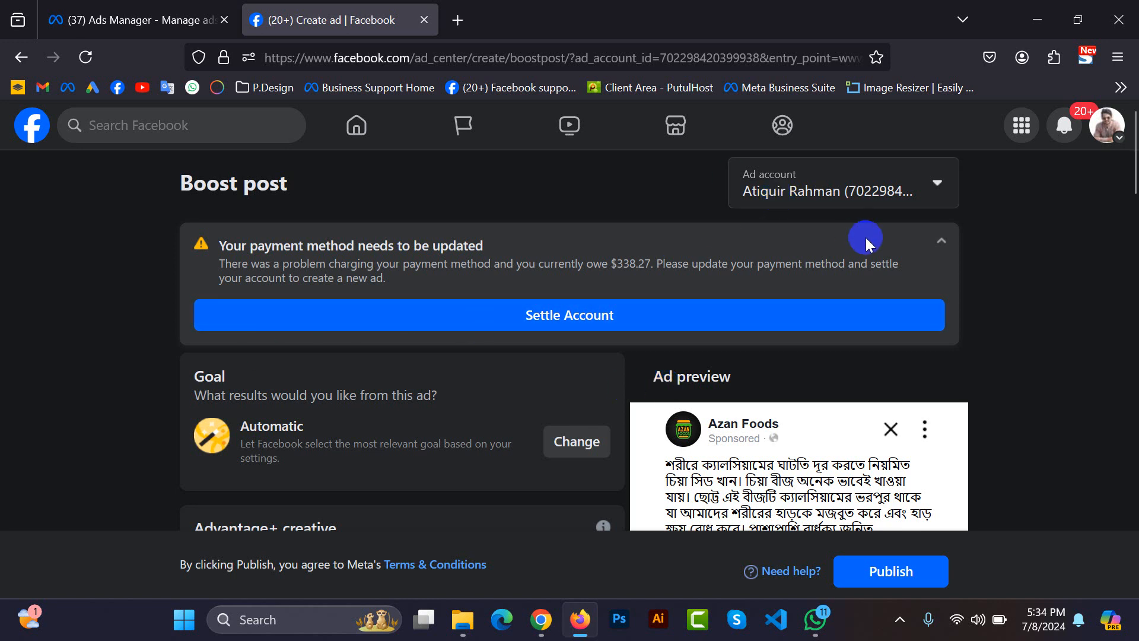
# Collapse and re-expand the payment method warning, and change the boost's ad account to eCom, leaving the current page.
pyautogui.click(939, 240)
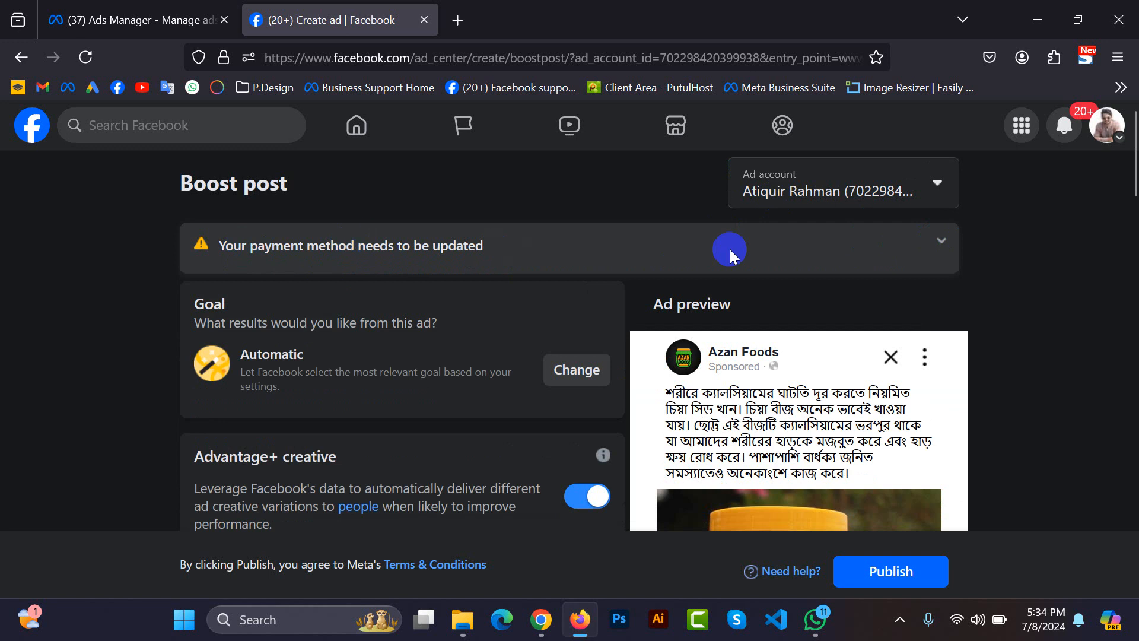
pyautogui.click(941, 240)
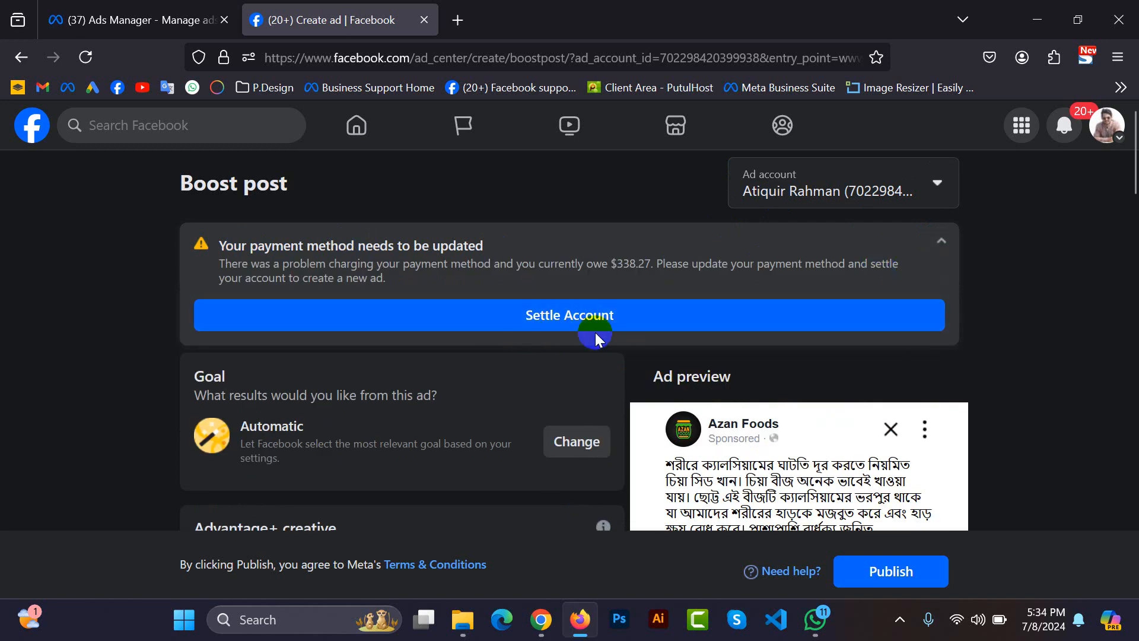
pyautogui.click(808, 190)
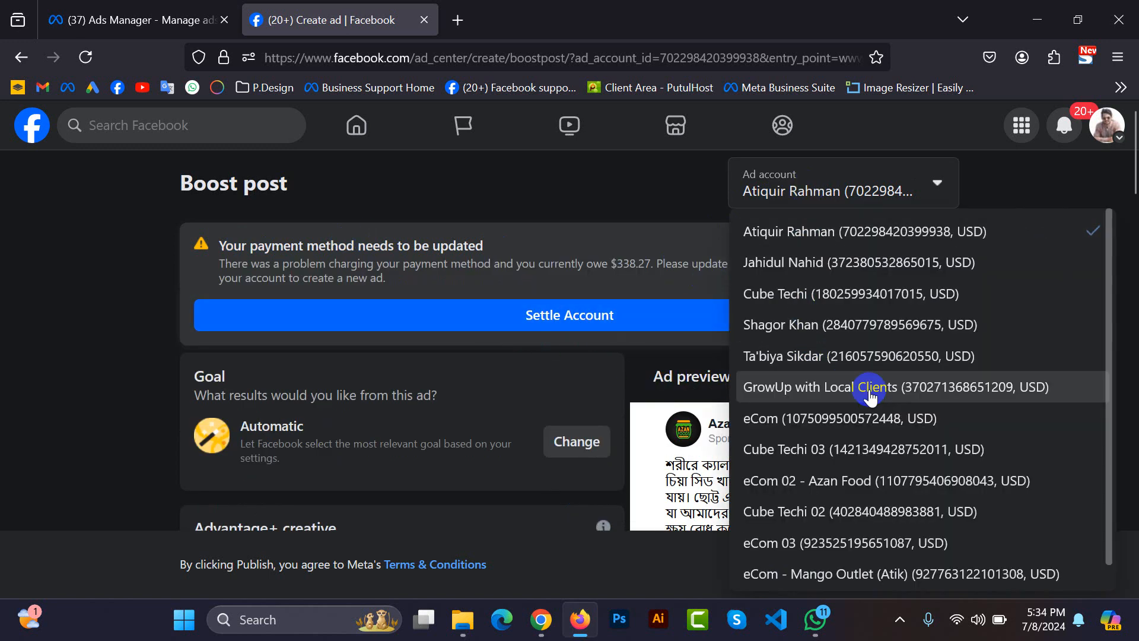
pyautogui.click(794, 418)
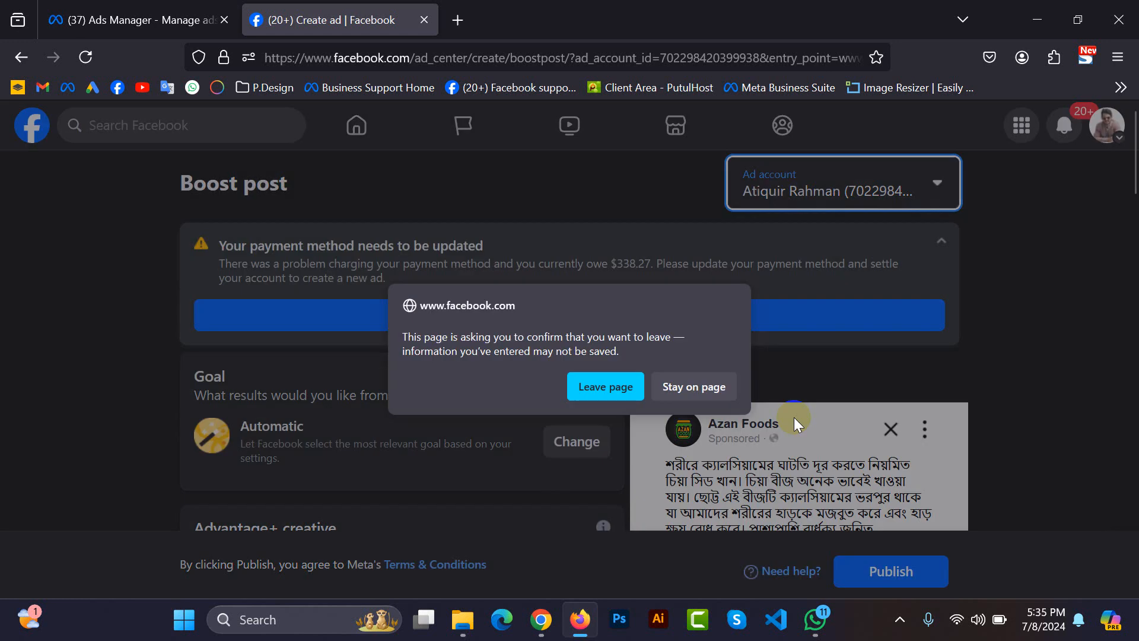
pyautogui.click(597, 386)
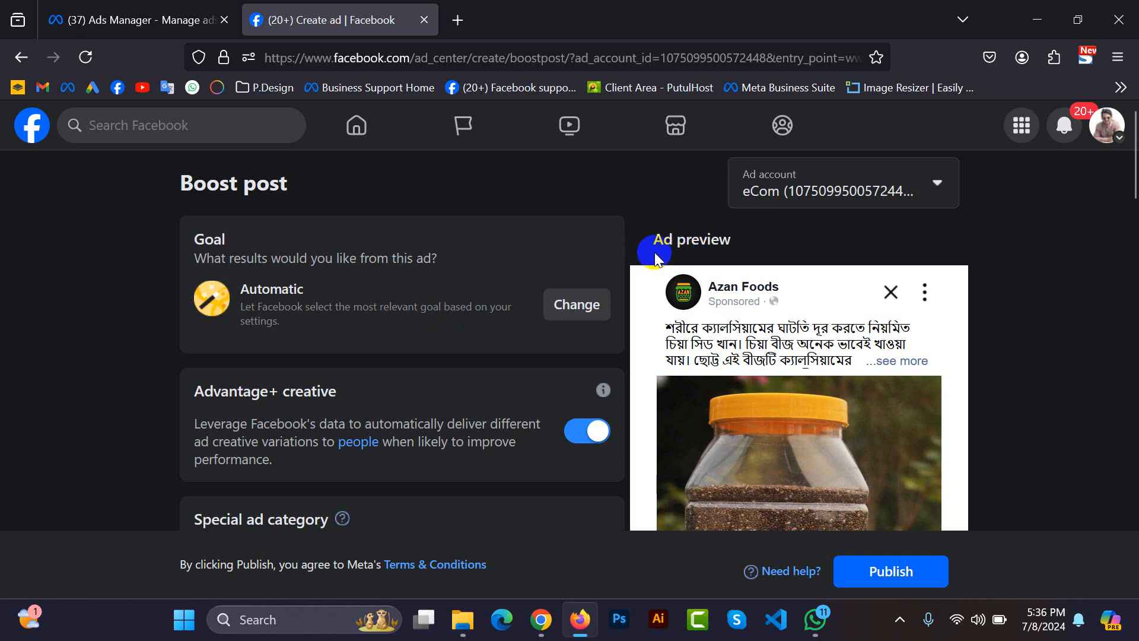
# Highlight the Ad preview and Goal headings on the Boost post form to point out these sections.
pyautogui.click(656, 234)
pyautogui.click(698, 240)
pyautogui.tripleClick(698, 239)
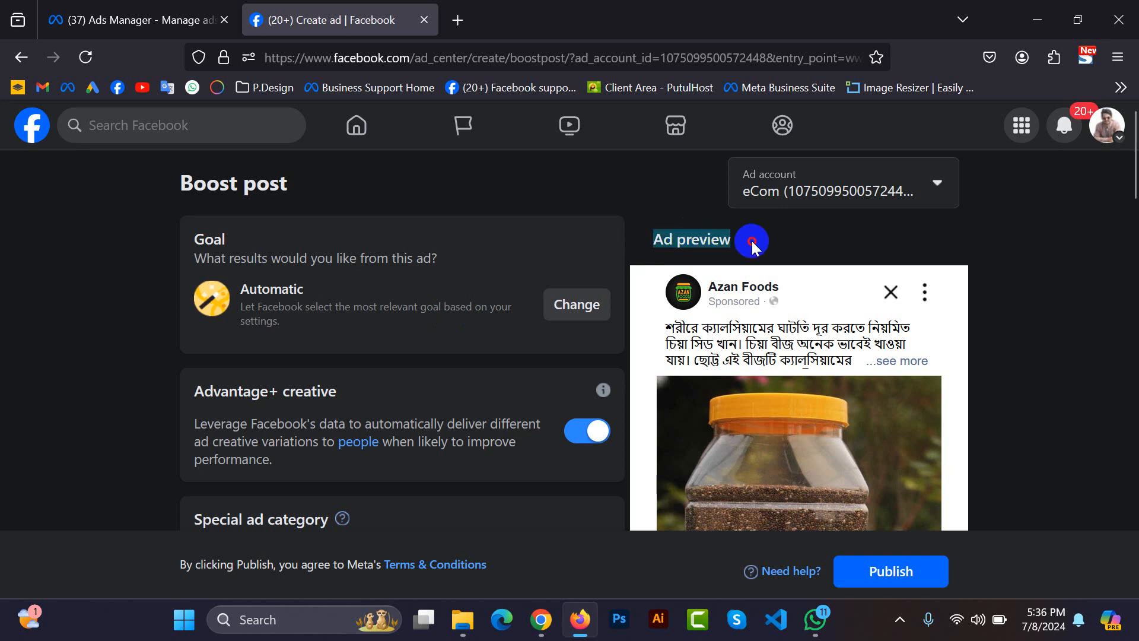
pyautogui.click(750, 242)
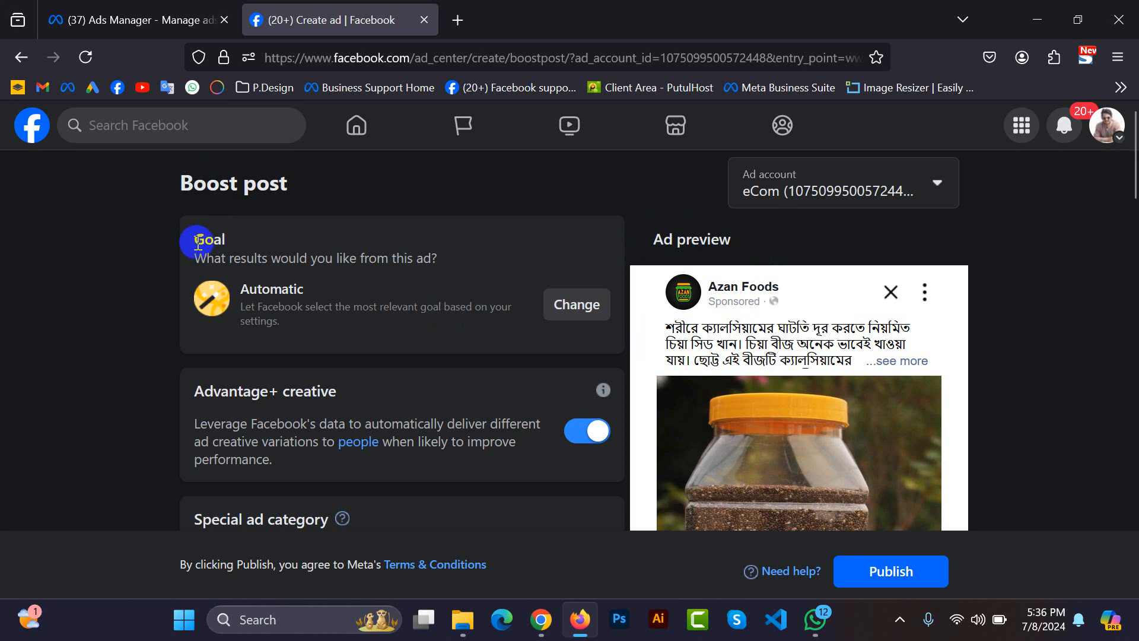
pyautogui.moveTo(198, 242); pyautogui.dragTo(229, 240)
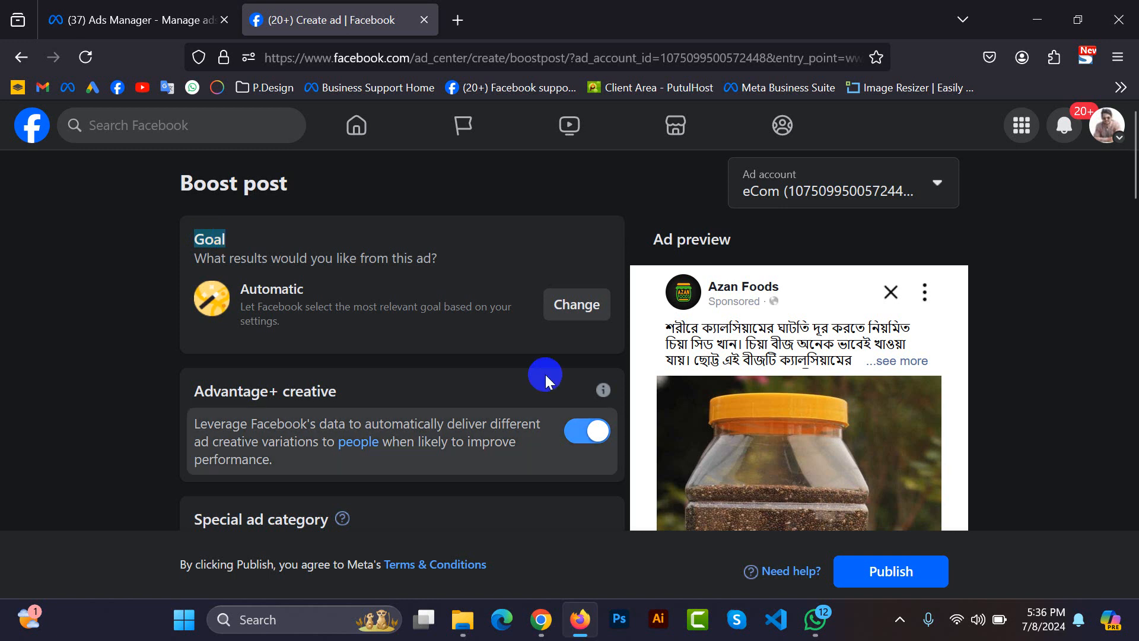
# Open the boost's goal choices and go through messages, engagement, purchases through messaging and website visitors, selecting each in turn.
pyautogui.click(572, 312)
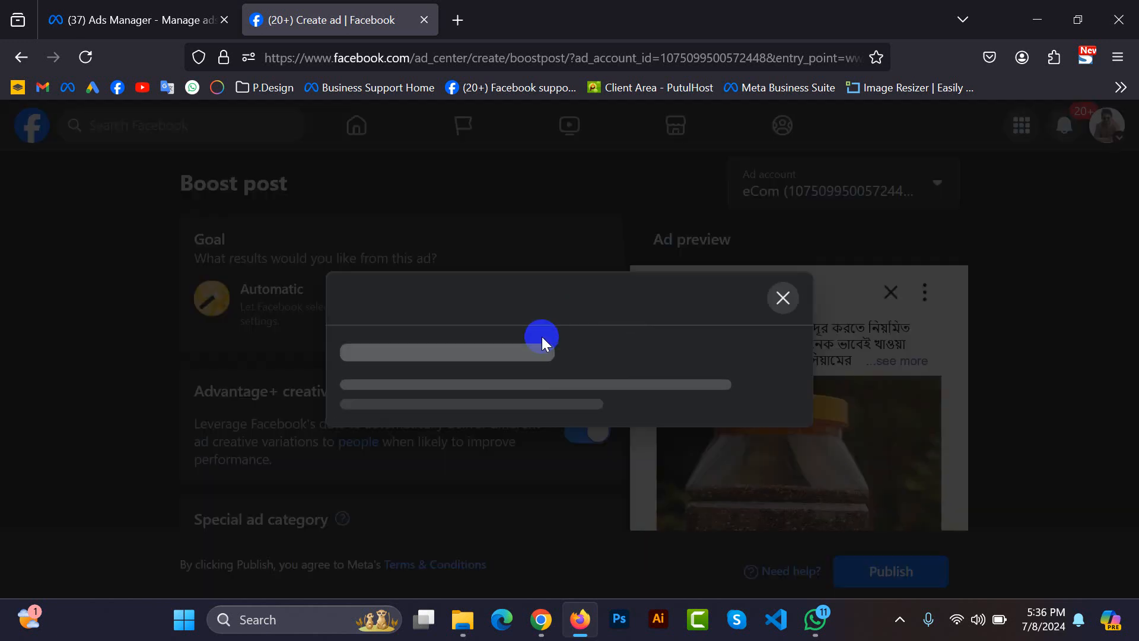
pyautogui.scroll(-3, 561, 442)
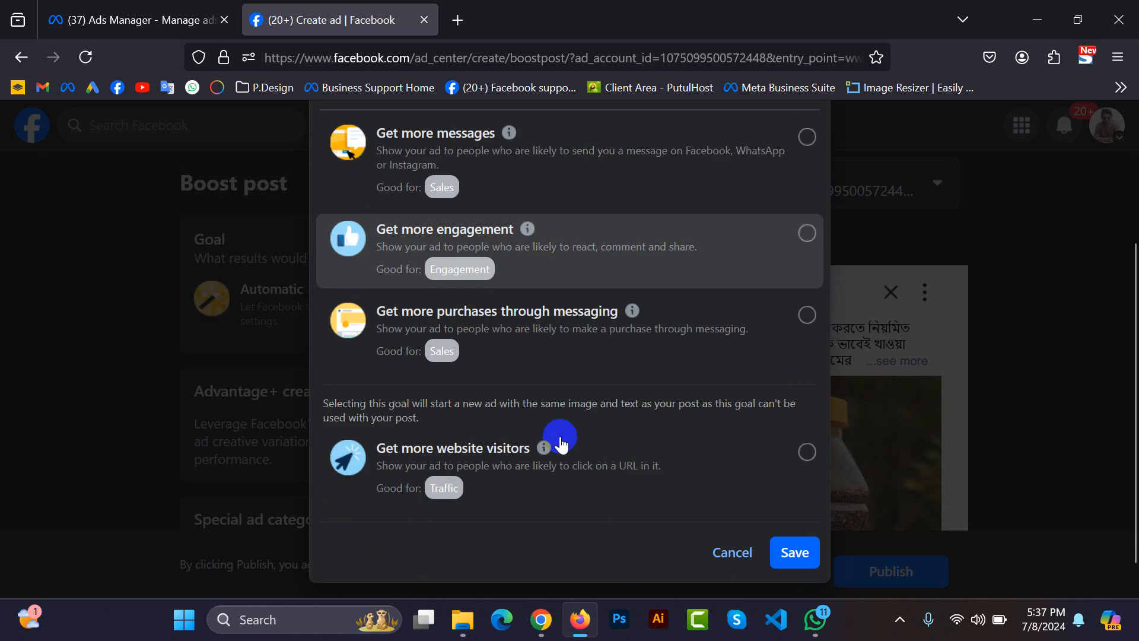
pyautogui.scroll(3, 554, 439)
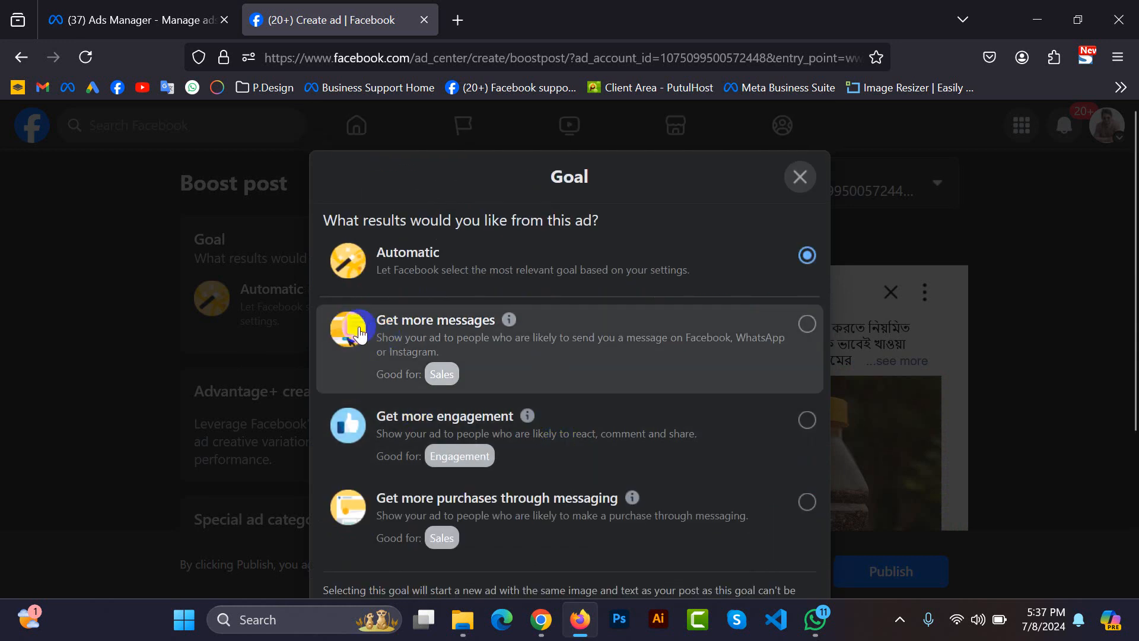
pyautogui.click(415, 334)
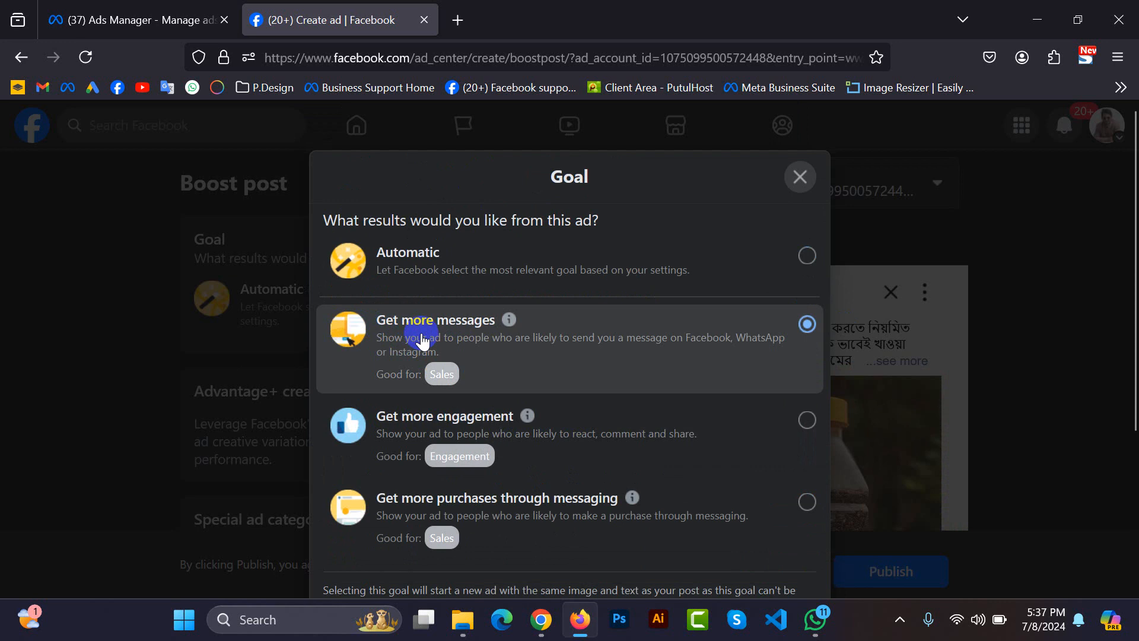
pyautogui.click(504, 449)
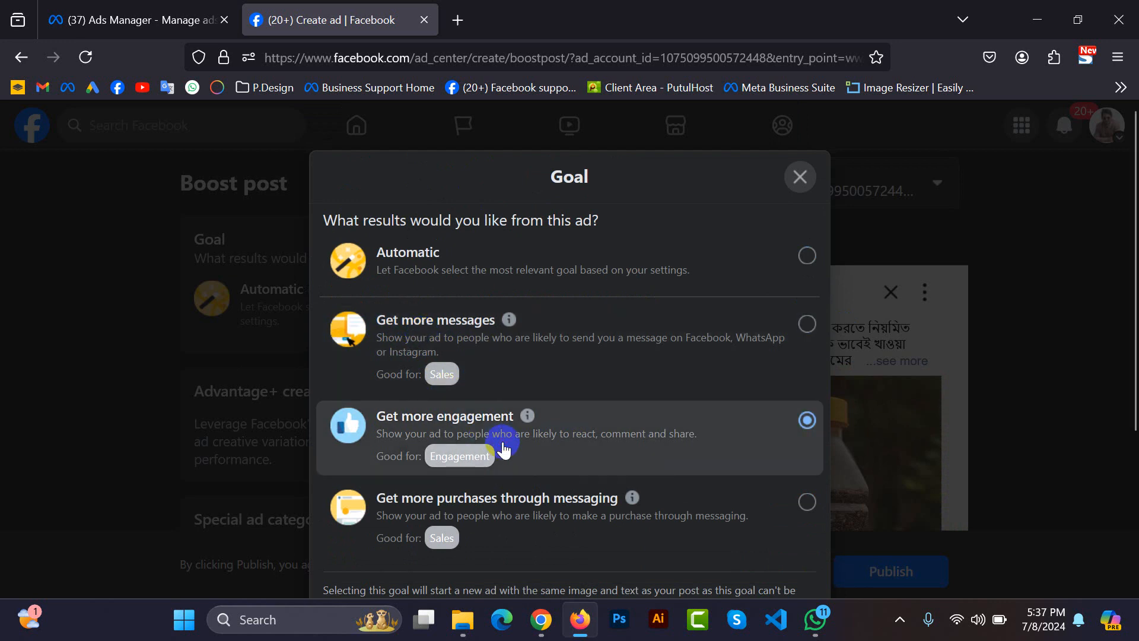
pyautogui.scroll(-3, 503, 449)
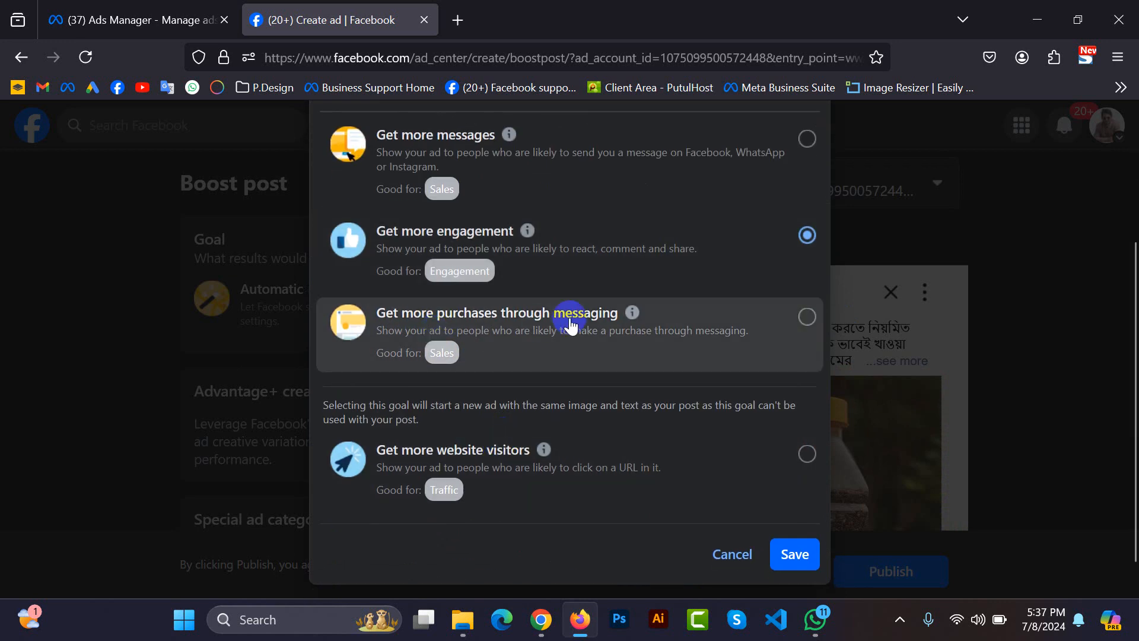
pyautogui.click(572, 331)
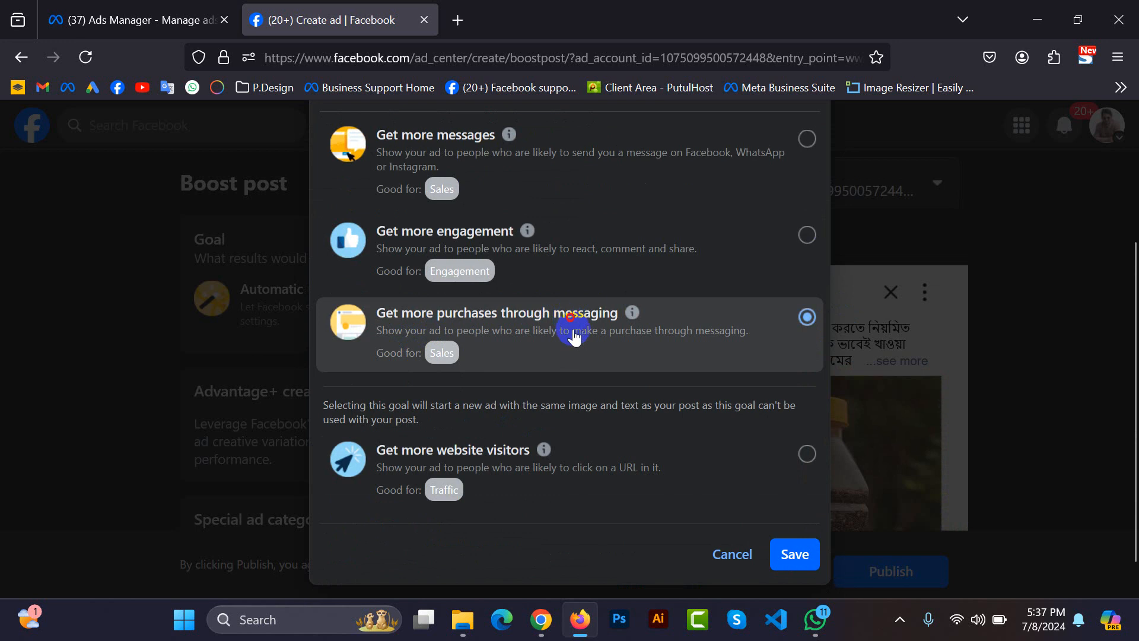
pyautogui.click(482, 465)
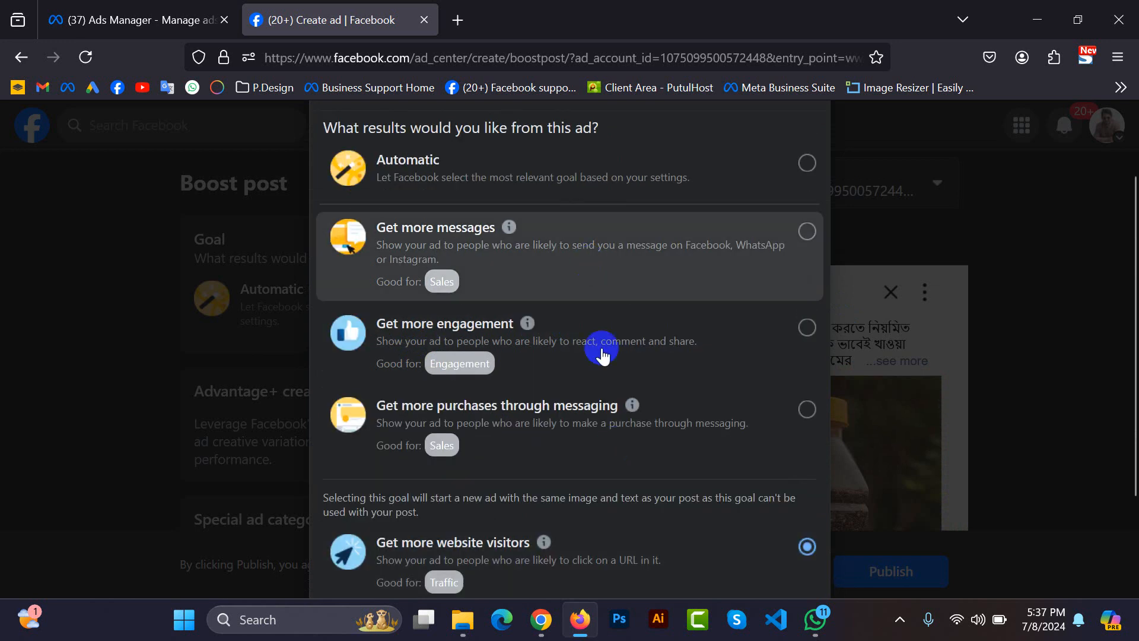
# Switch to Ads Manager, open the Campaigns list, and change the ad account to eCom under Ecom Digitals.
pyautogui.click(64, 7)
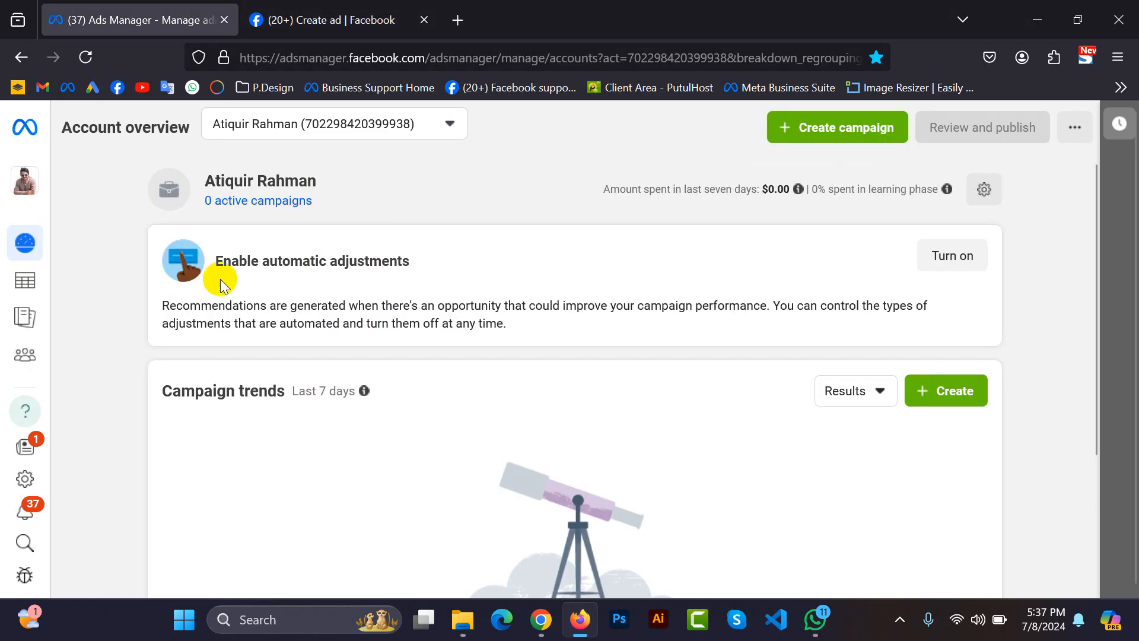
pyautogui.click(30, 281)
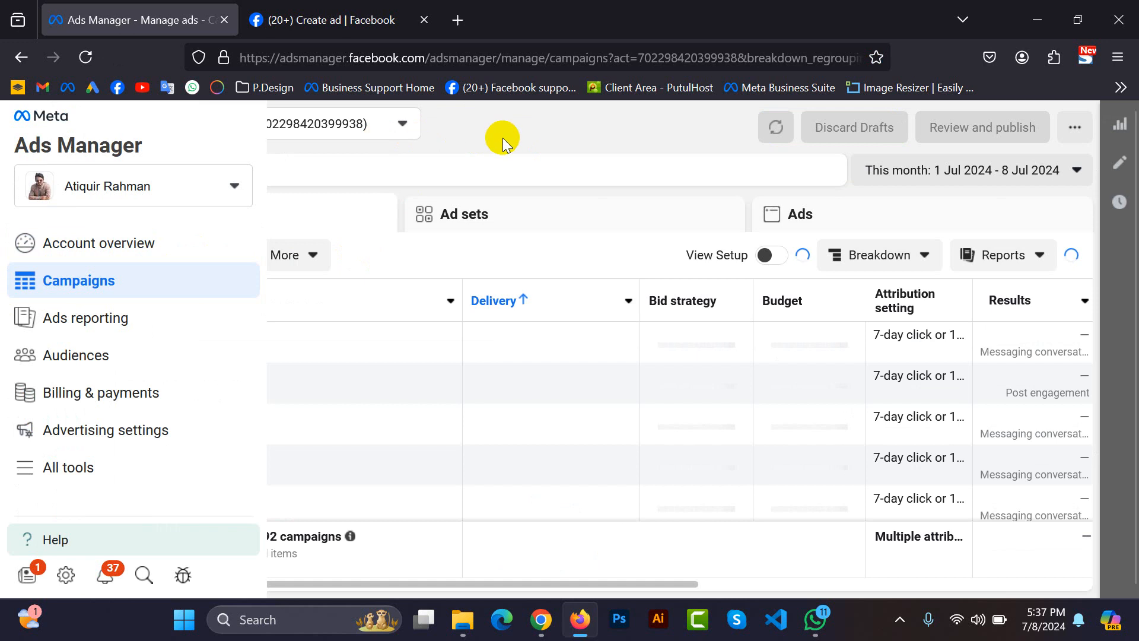
pyautogui.click(334, 129)
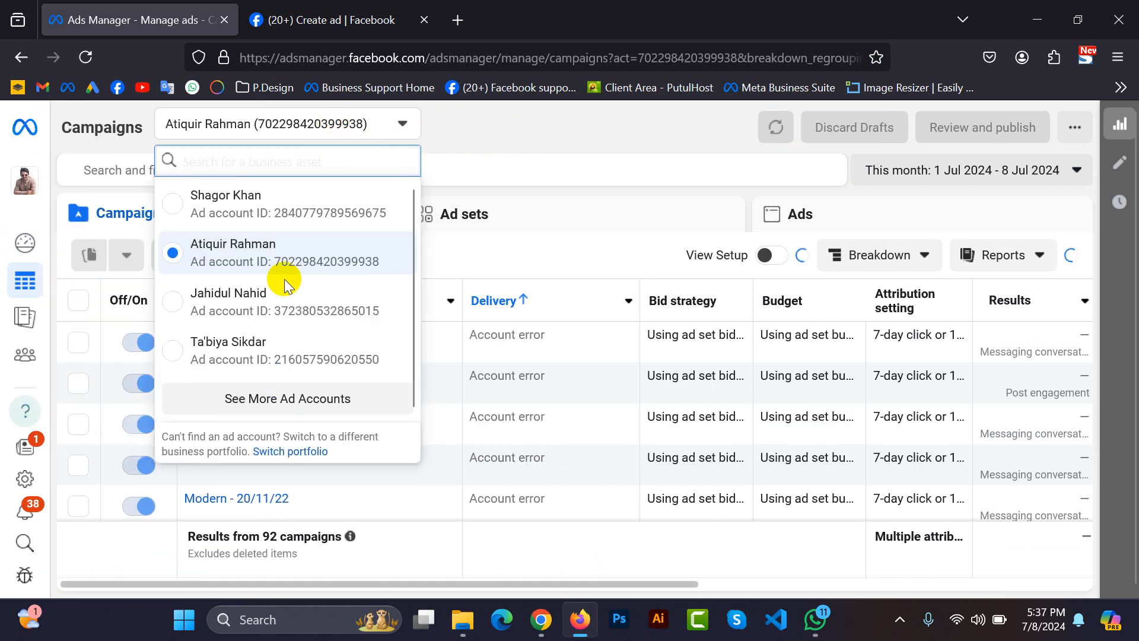
pyautogui.click(257, 396)
pyautogui.scroll(-1, 252, 420)
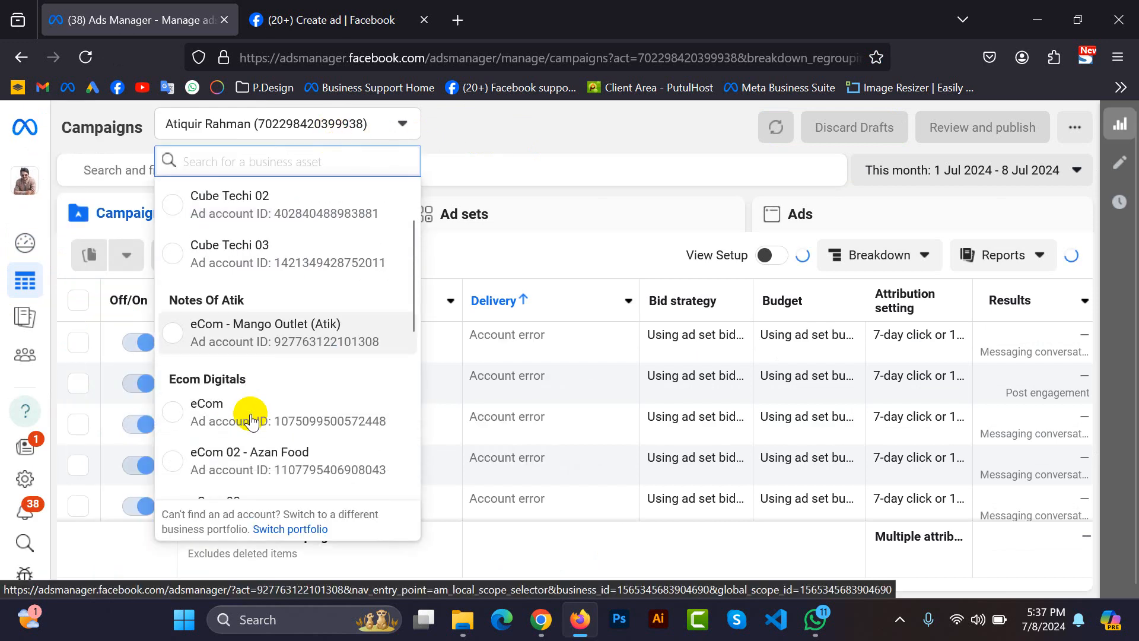
pyautogui.click(251, 421)
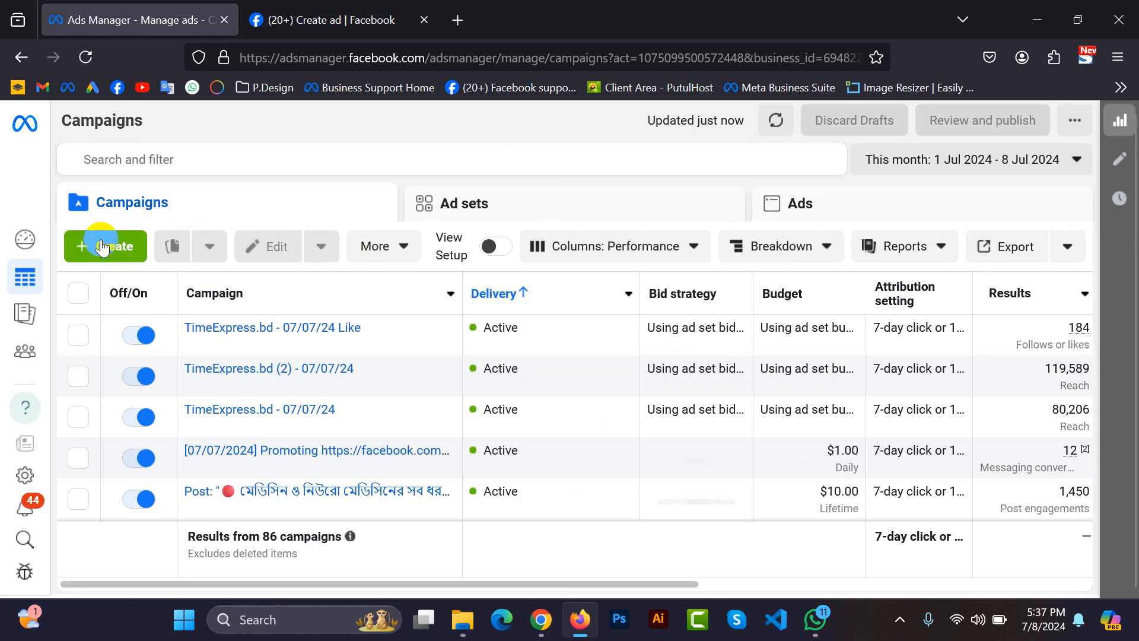
# Start creating a new campaign in the eCom account and review the available campaign objectives.
pyautogui.click(102, 246)
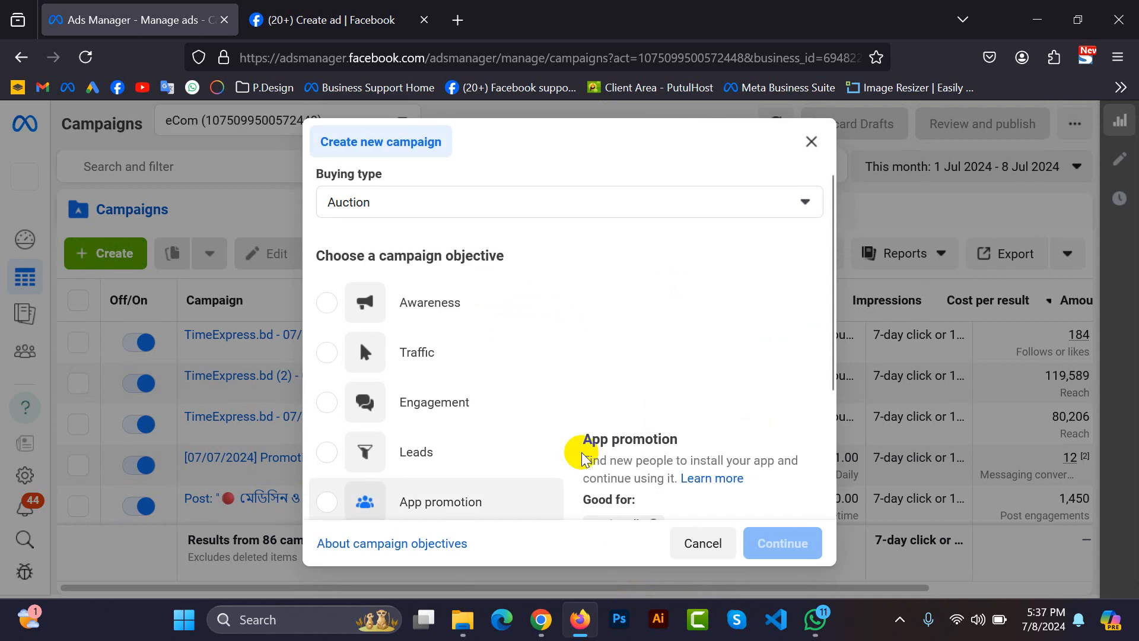
pyautogui.scroll(-3, 547, 383)
pyautogui.scroll(3, 547, 382)
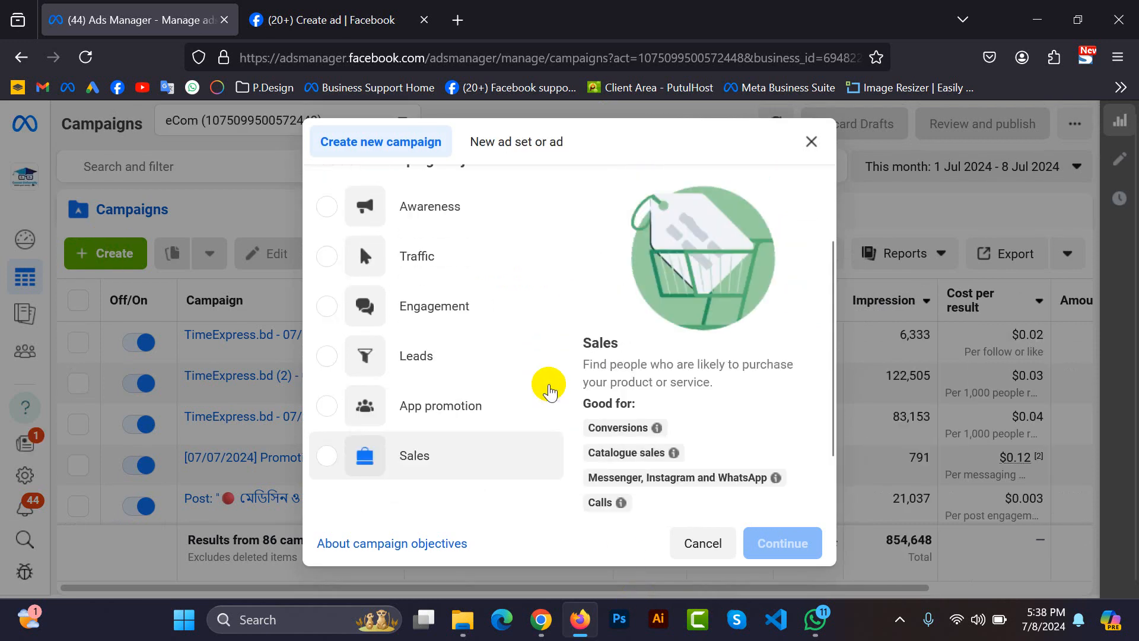
pyautogui.scroll(-3, 549, 391)
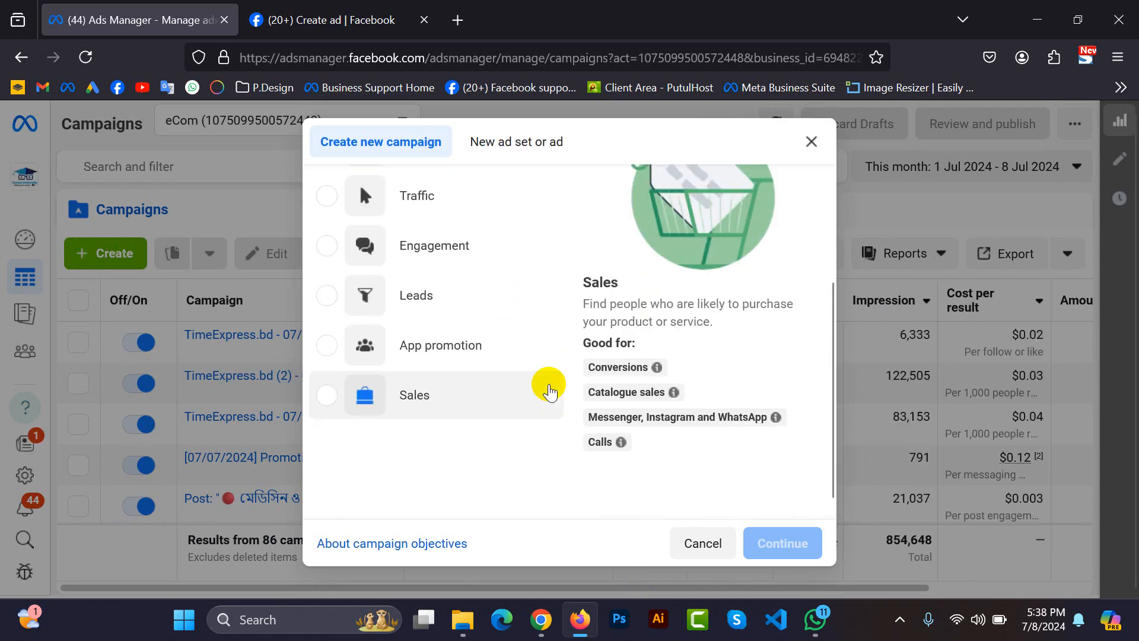
# Select the Awareness, Traffic and Engagement campaign objectives in turn and read what each one is good for.
pyautogui.scroll(3, 549, 392)
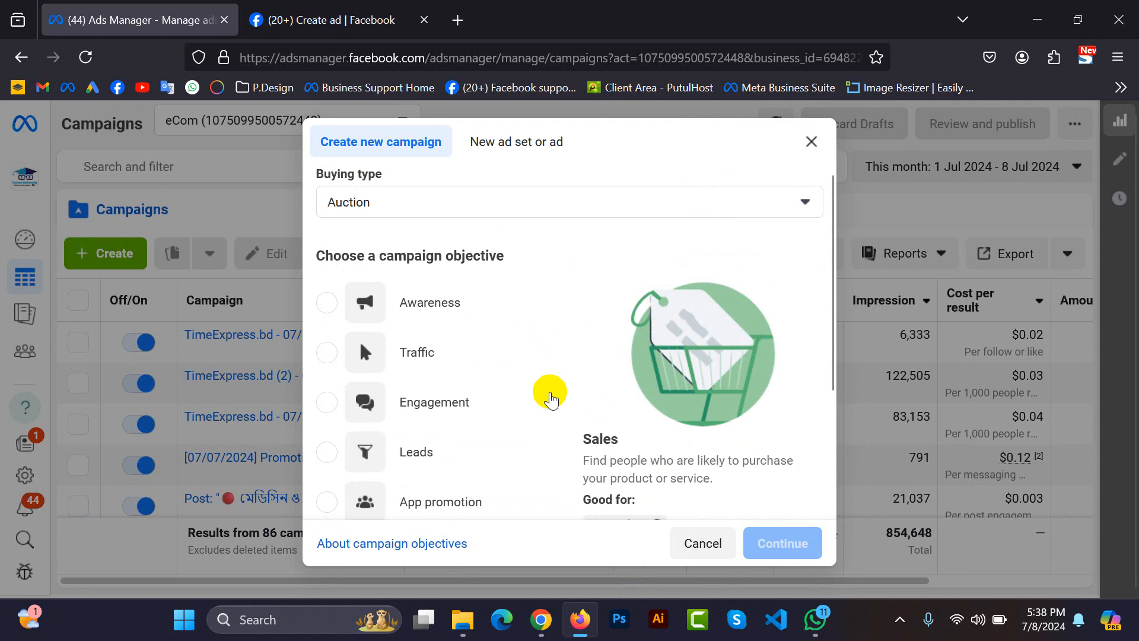
pyautogui.scroll(-2, 551, 400)
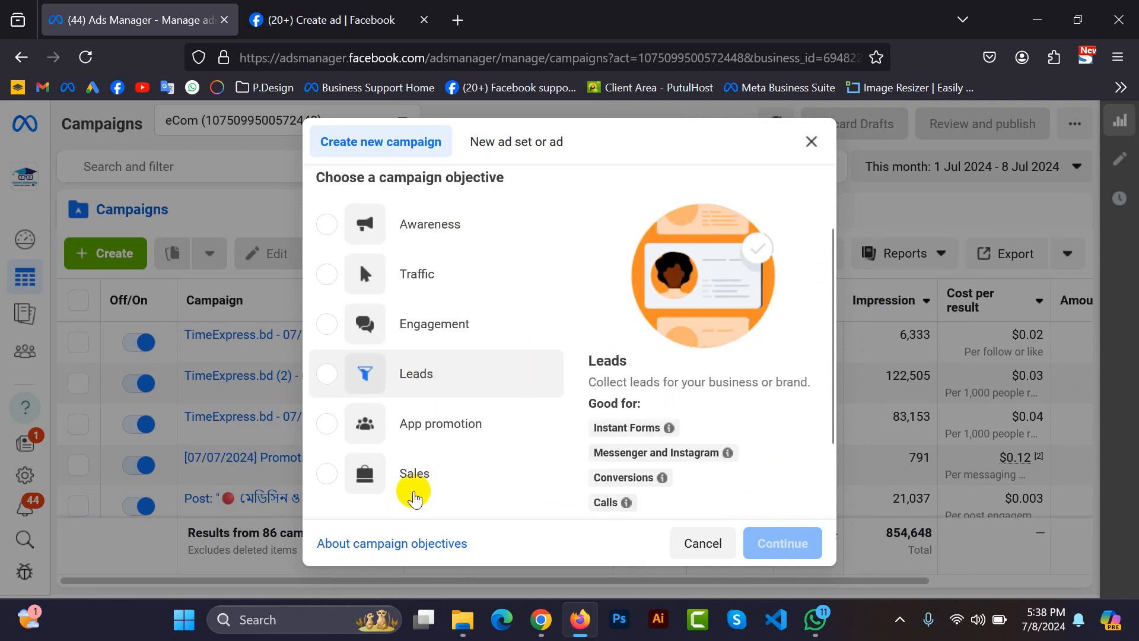
pyautogui.click(466, 215)
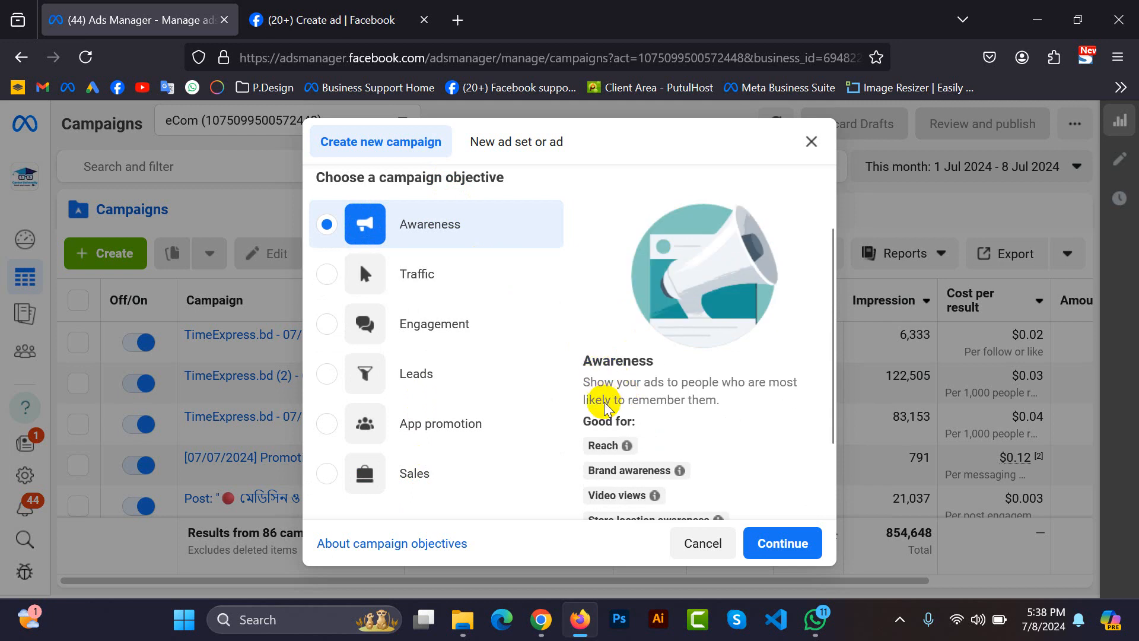
pyautogui.scroll(-2, 596, 371)
pyautogui.moveTo(592, 378)
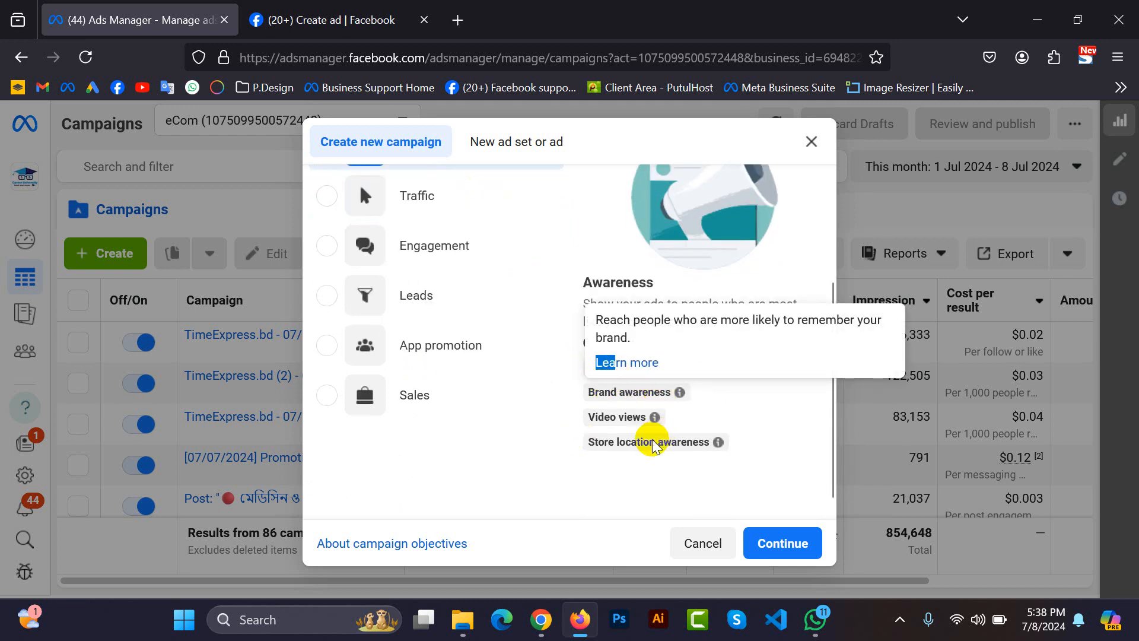
pyautogui.click(747, 448)
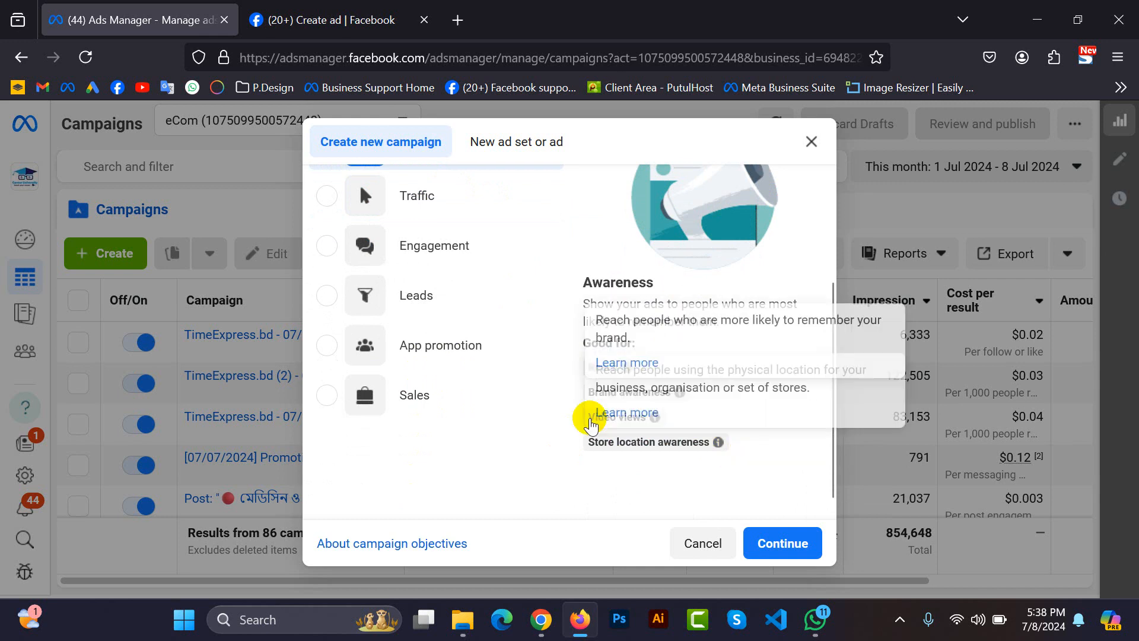
pyautogui.scroll(2, 468, 308)
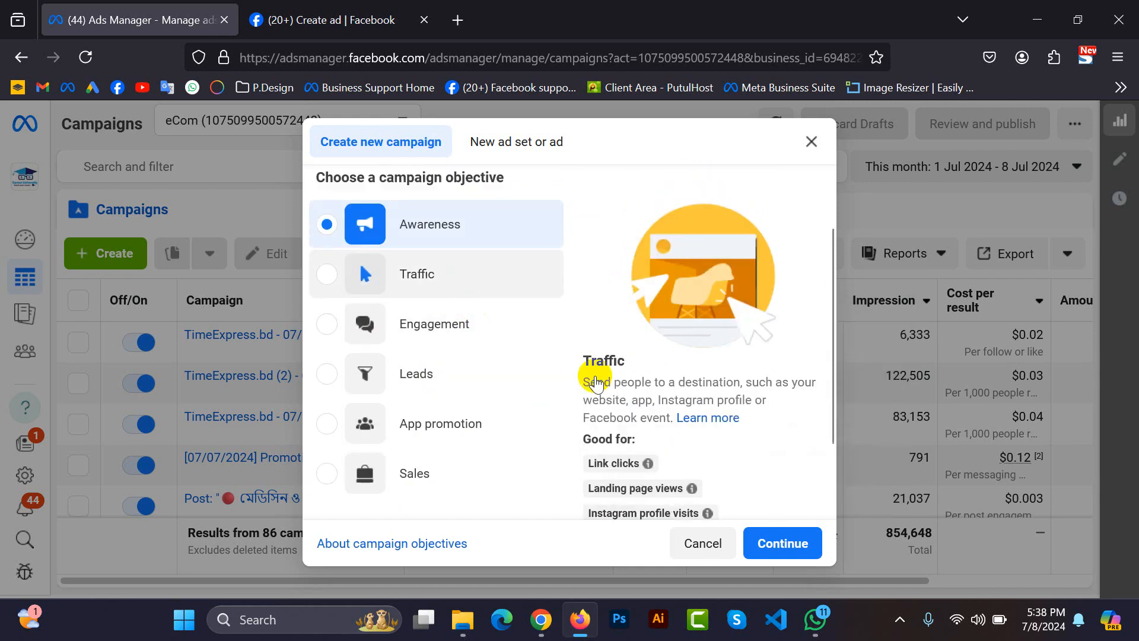
pyautogui.scroll(-2, 645, 463)
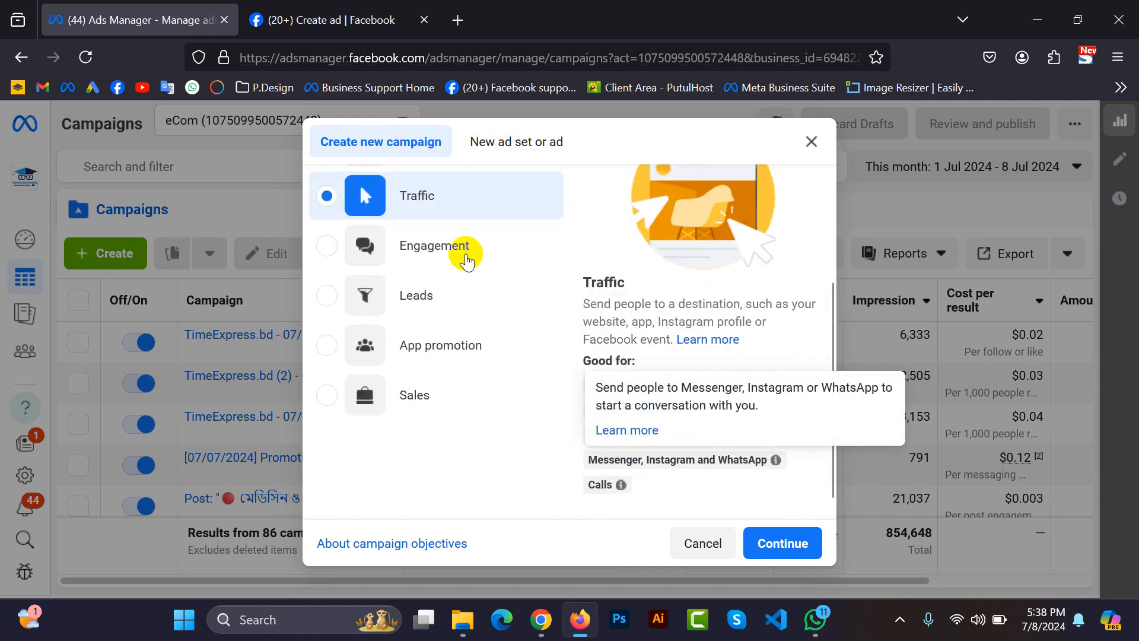
pyautogui.click(461, 247)
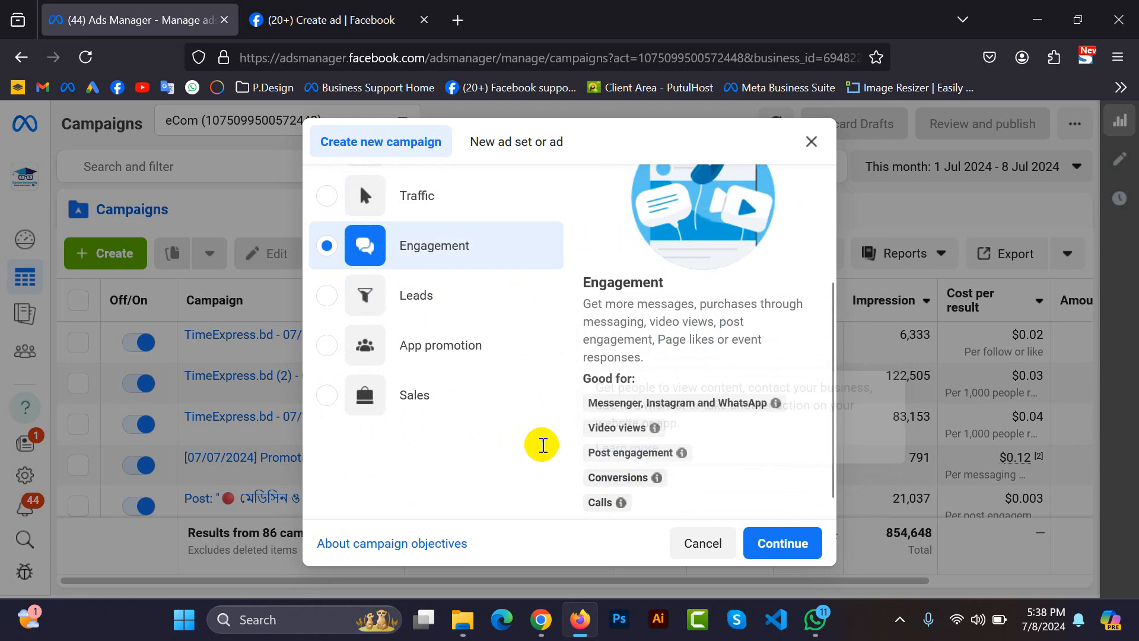
# Switch to the Boost post form and save Get more engagement as the ad's goal.
pyautogui.hotkey('ctrl', 'Tab')
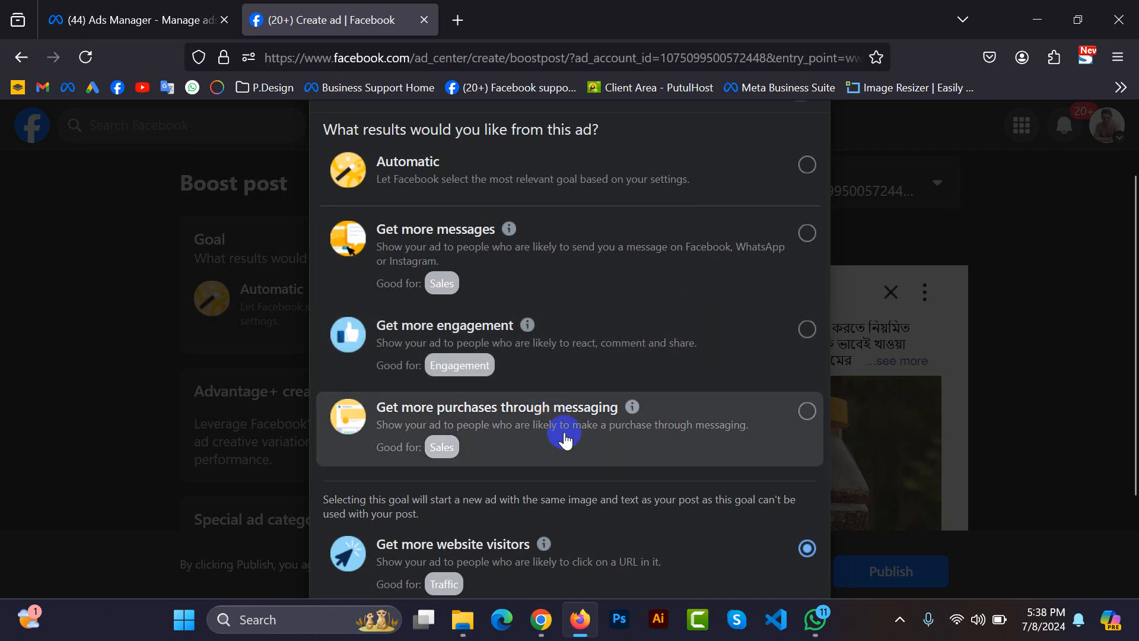
pyautogui.scroll(2, 565, 439)
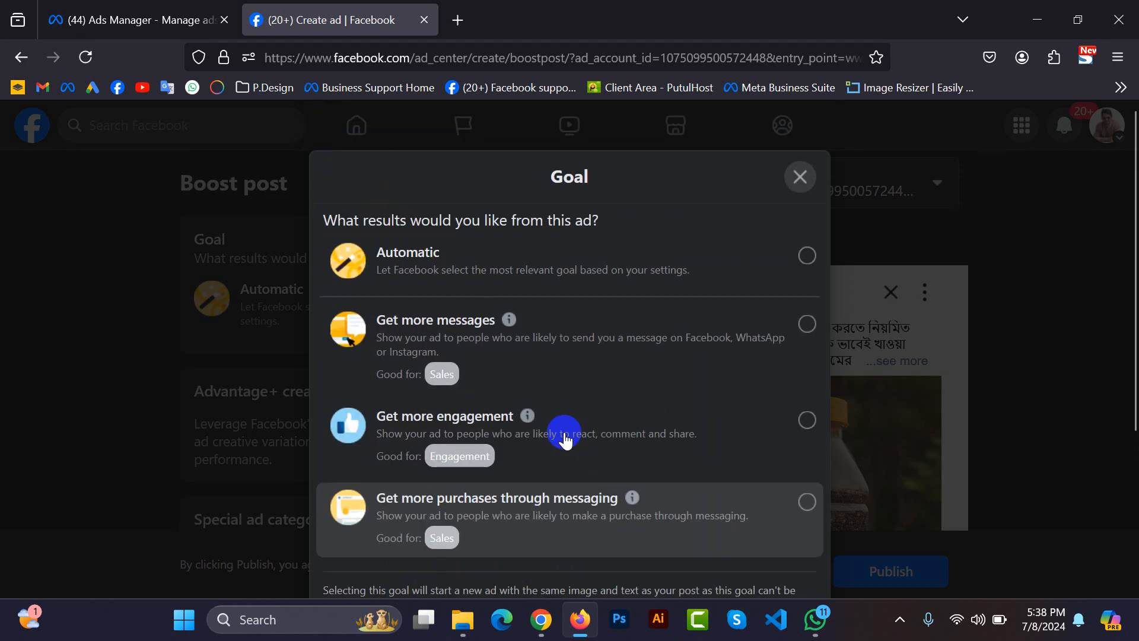
pyautogui.click(559, 342)
pyautogui.click(561, 450)
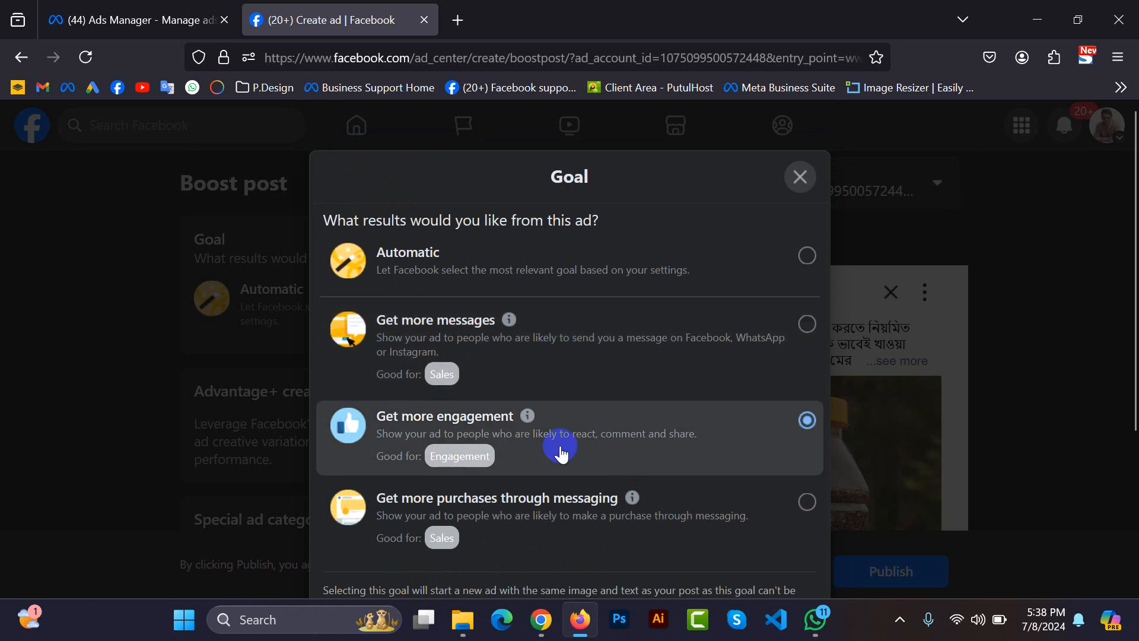
pyautogui.scroll(-4, 842, 435)
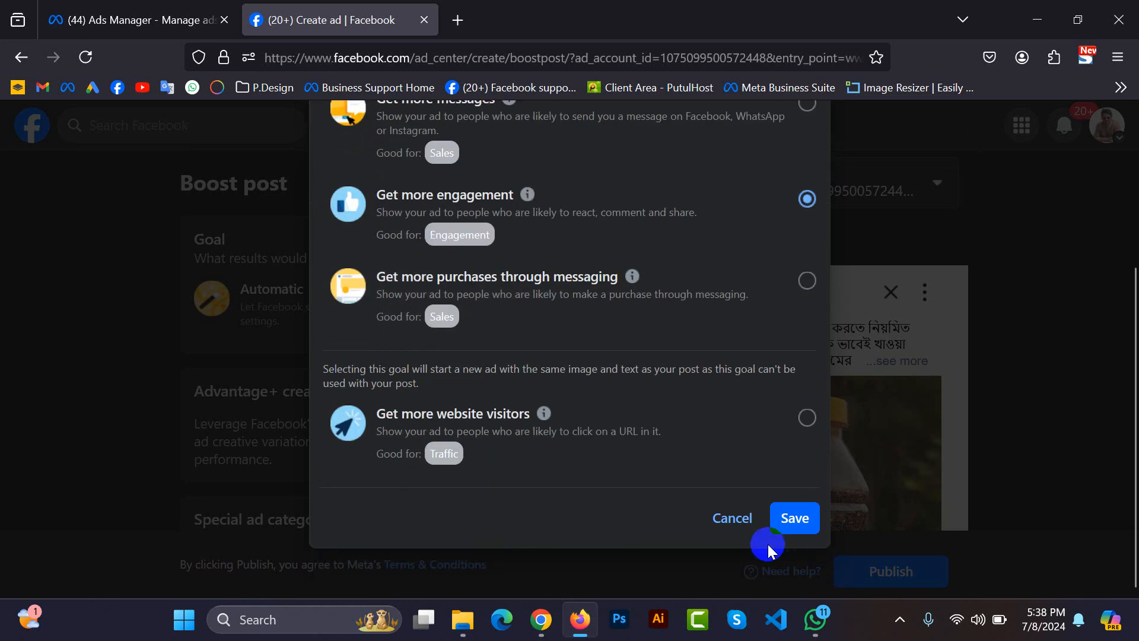
pyautogui.click(792, 521)
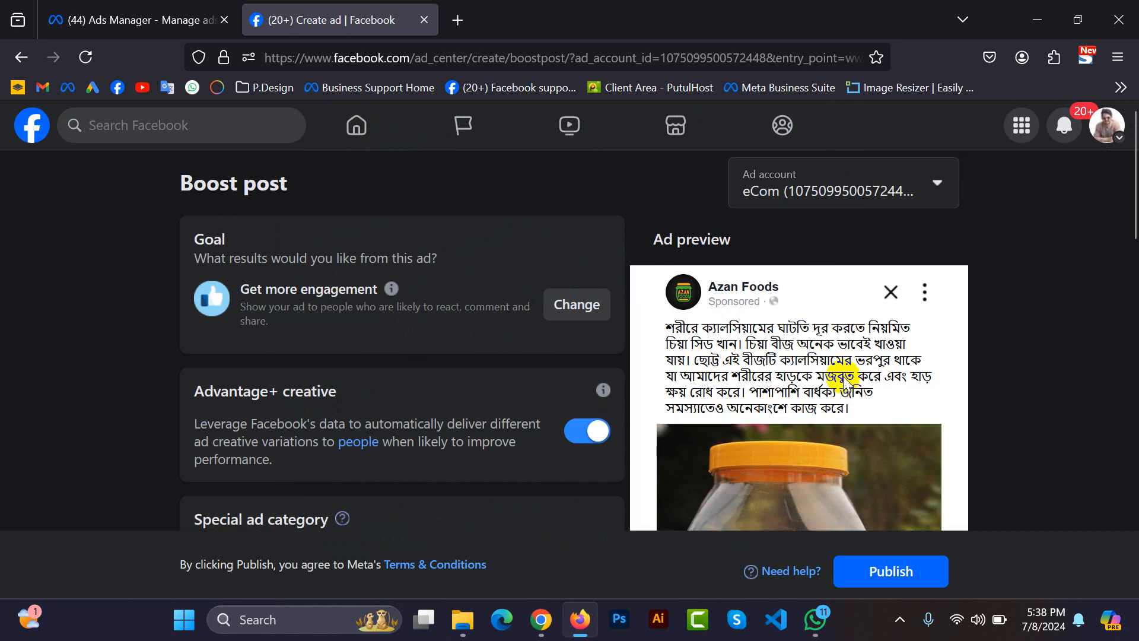
# Change the boost's goal to Get more messages and save it.
pyautogui.scroll(-8, 843, 376)
pyautogui.scroll(6, 721, 360)
pyautogui.click(579, 227)
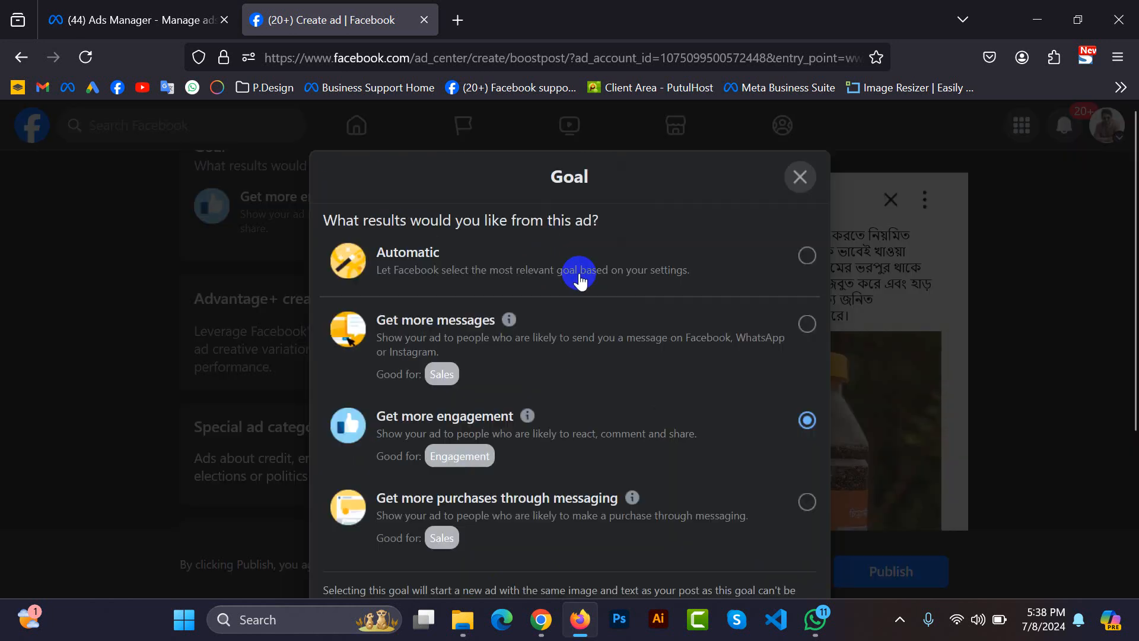
pyautogui.click(485, 333)
pyautogui.scroll(-4, 848, 492)
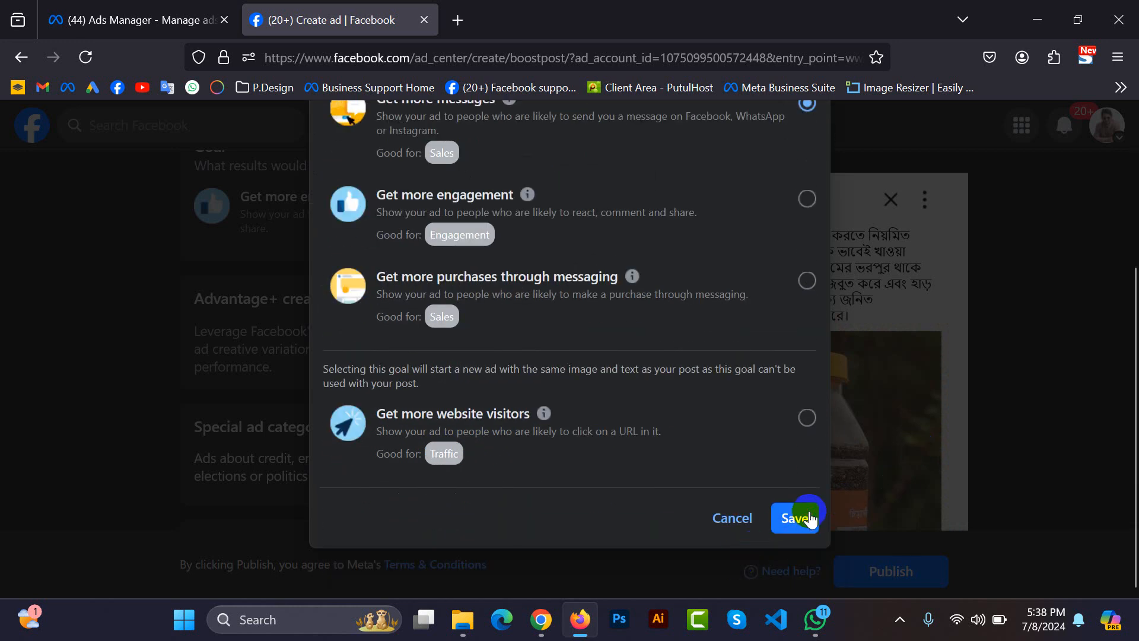
pyautogui.click(811, 518)
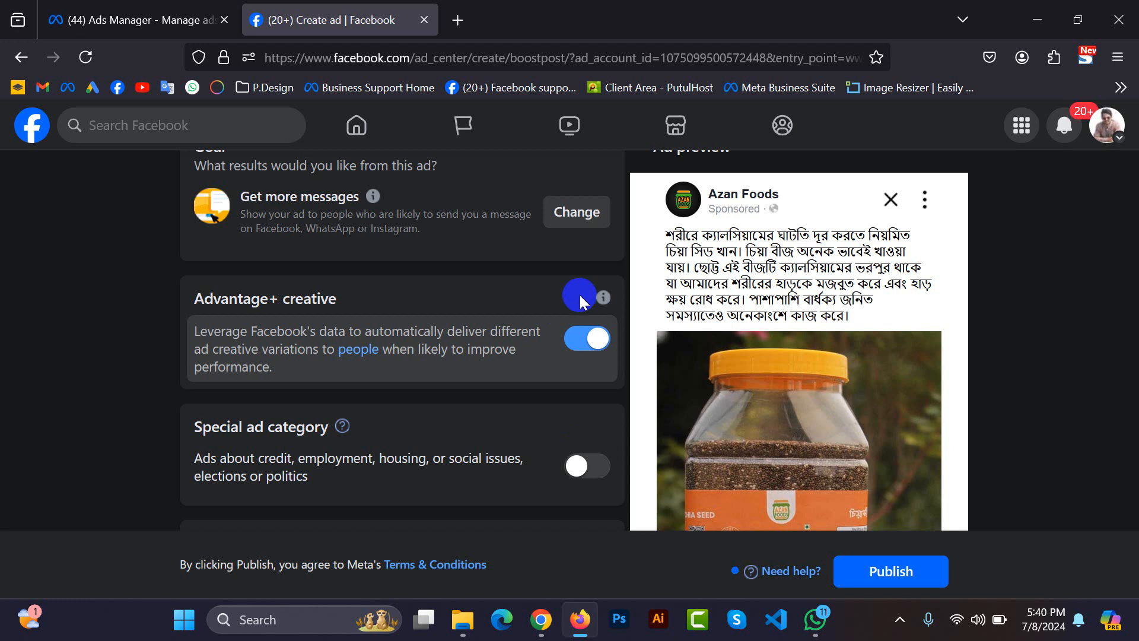
# Reopen the boost's goal choices, look through them, and close them without changing the selection.
pyautogui.click(590, 220)
pyautogui.scroll(-4, 458, 429)
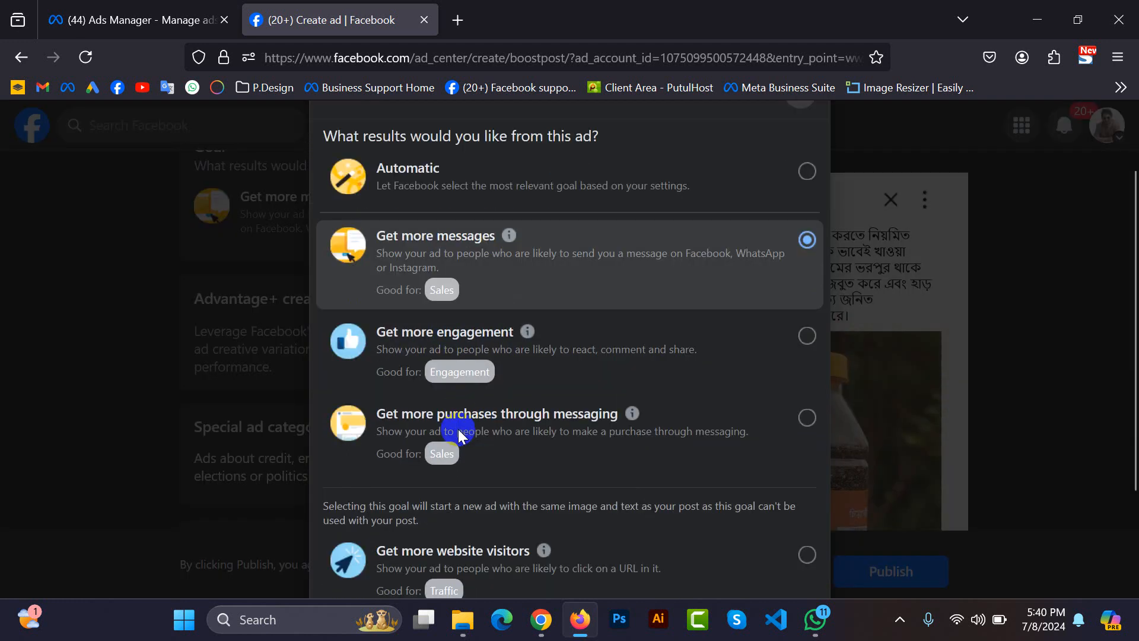
pyautogui.scroll(4, 458, 429)
pyautogui.click(802, 187)
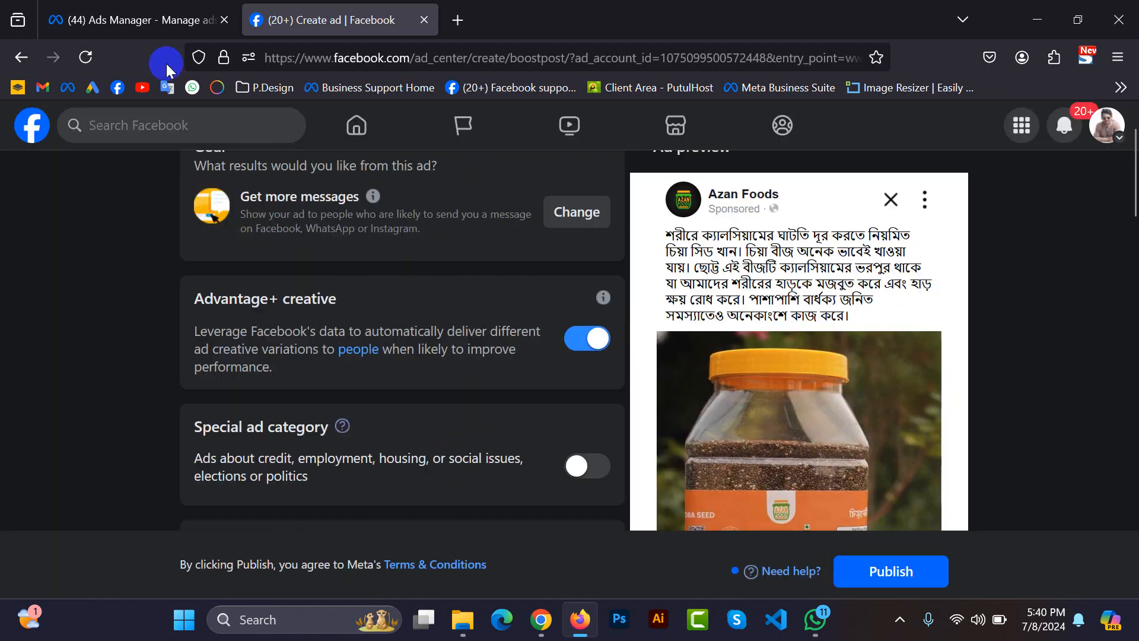
# Compare the Awareness and Traffic objectives in Ads Manager by selecting each, and return to the Boost post form.
pyautogui.click(147, 27)
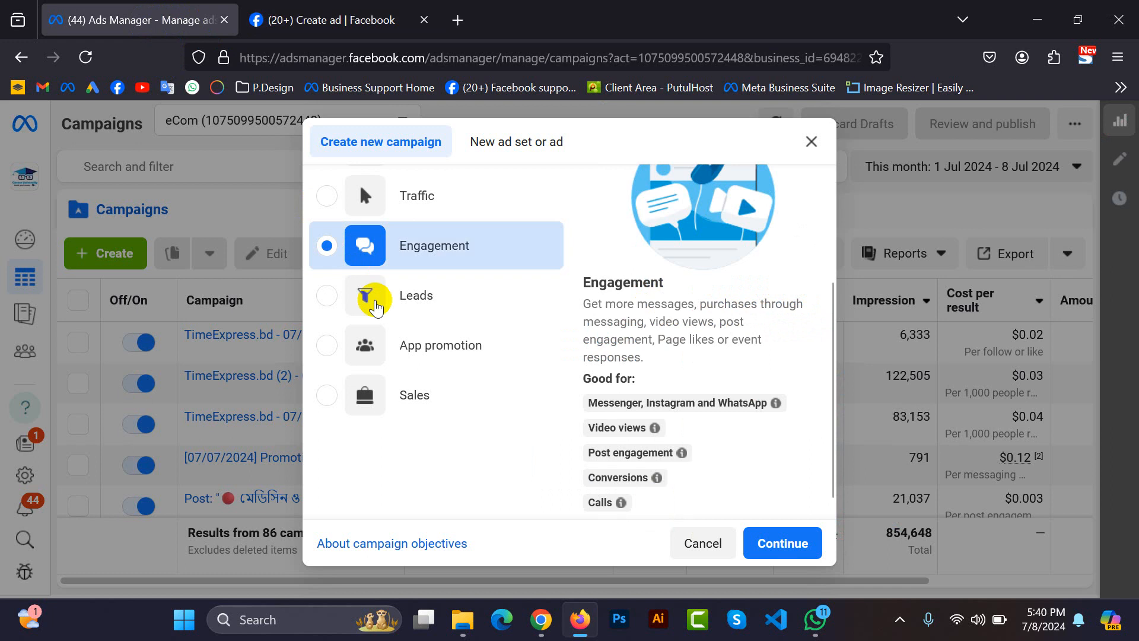
pyautogui.scroll(3, 412, 332)
pyautogui.click(436, 304)
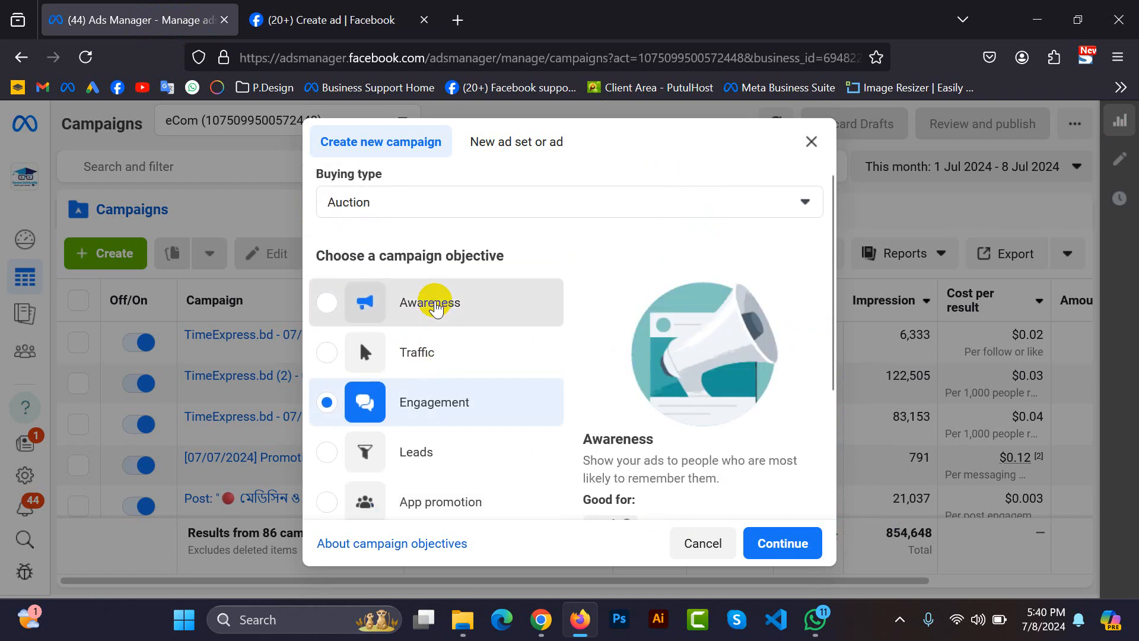
pyautogui.scroll(-3, 611, 477)
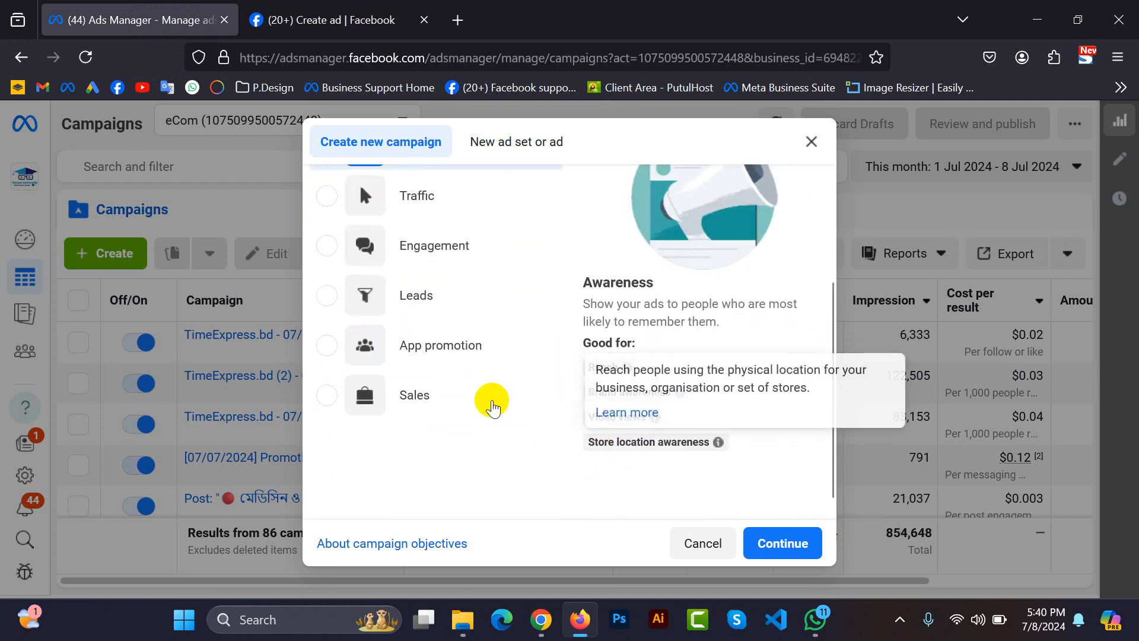
pyautogui.click(437, 193)
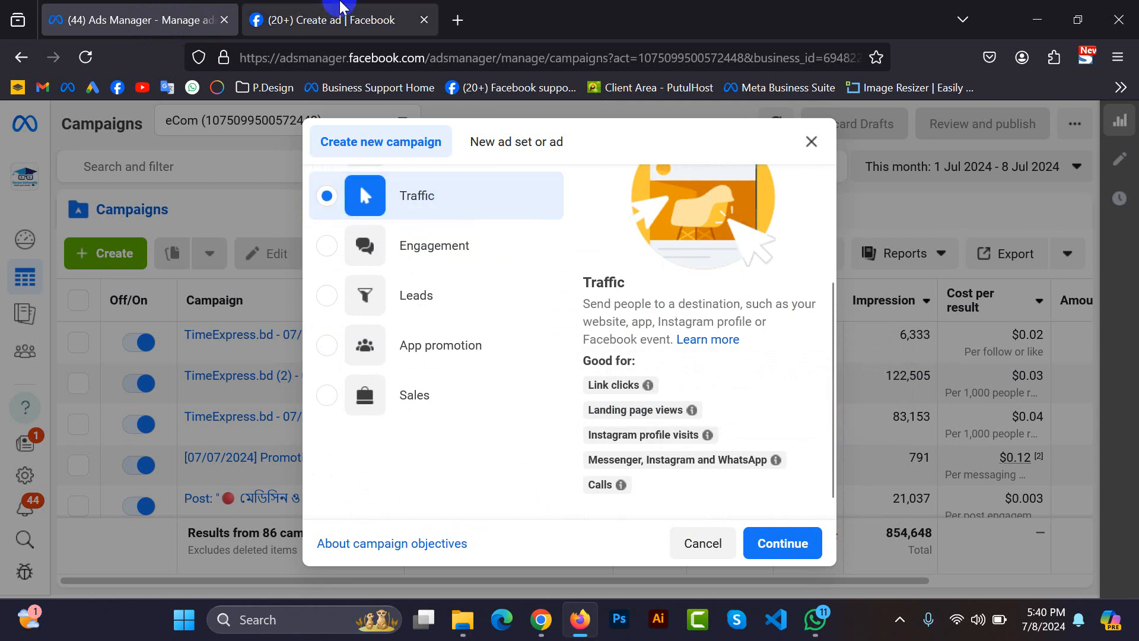
pyautogui.click(341, 9)
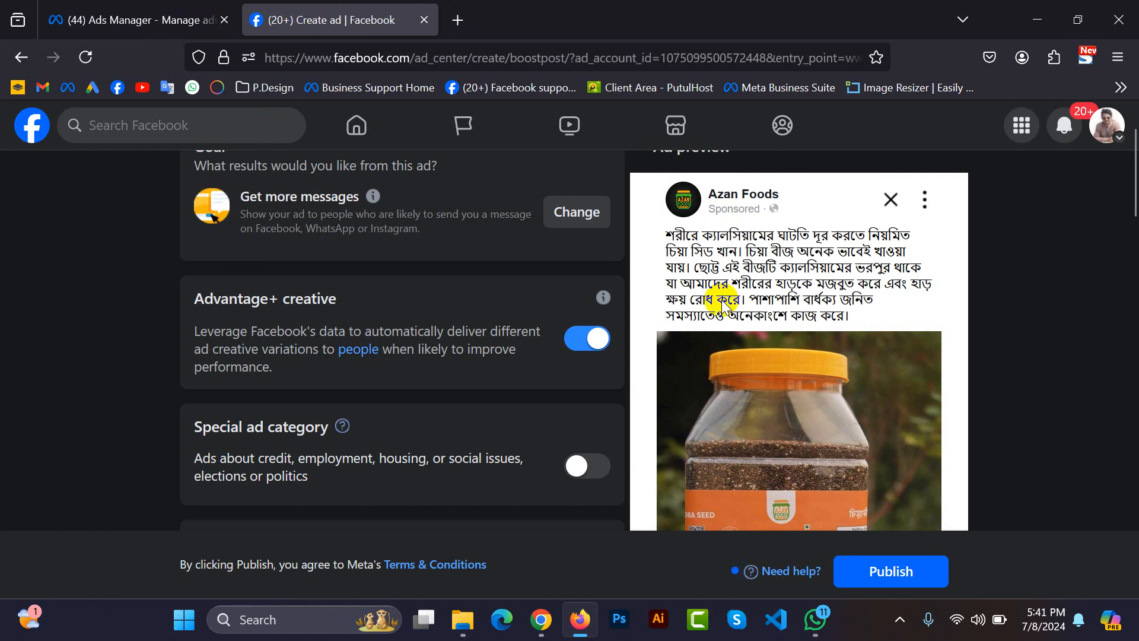
pyautogui.scroll(-5, 763, 342)
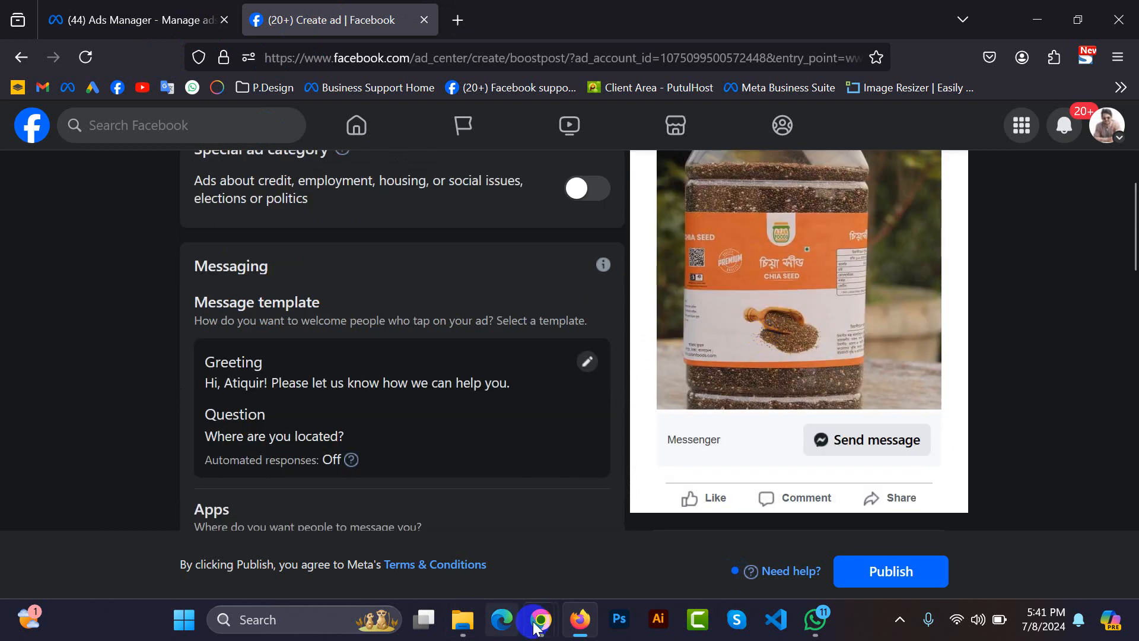
# Switch to the Google Meet call, admit the waiting participant, and return to the Boost post form.
pyautogui.moveTo(540, 619)
pyautogui.click(457, 517)
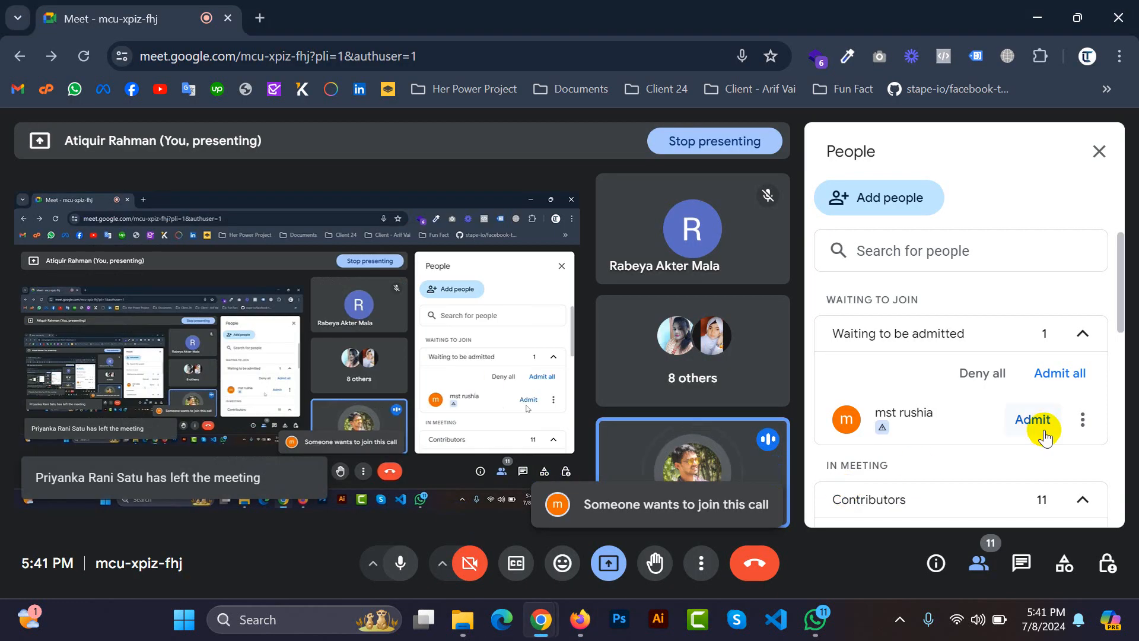
pyautogui.click(1037, 419)
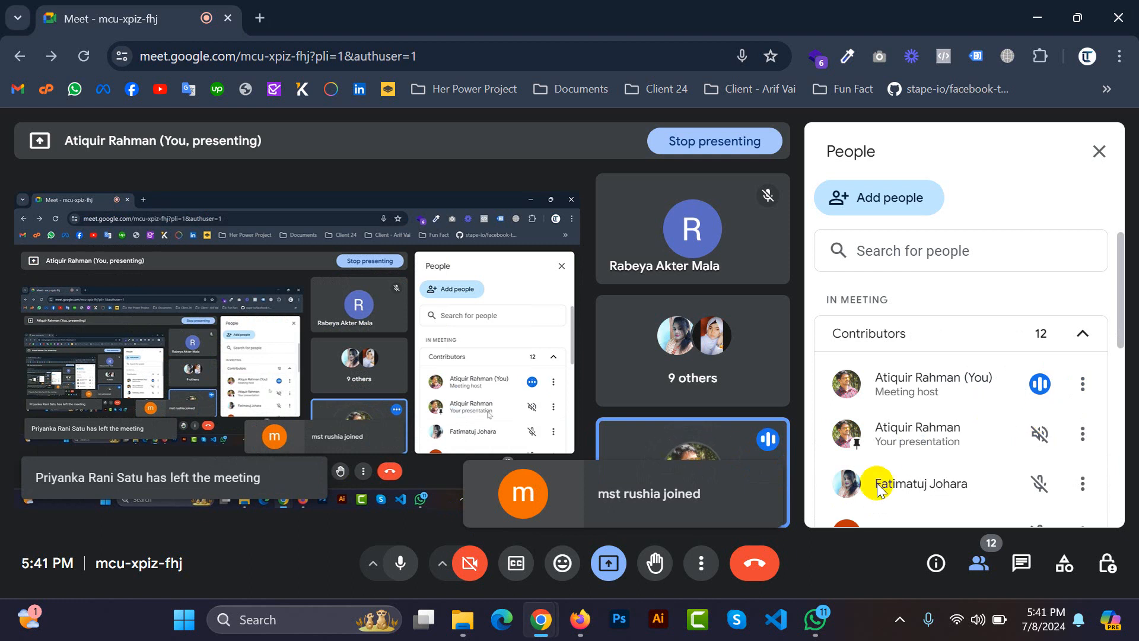
pyautogui.click(580, 619)
# Review the ad preview with its Send message button and the Messaging template section of the boost.
pyautogui.scroll(5, 853, 392)
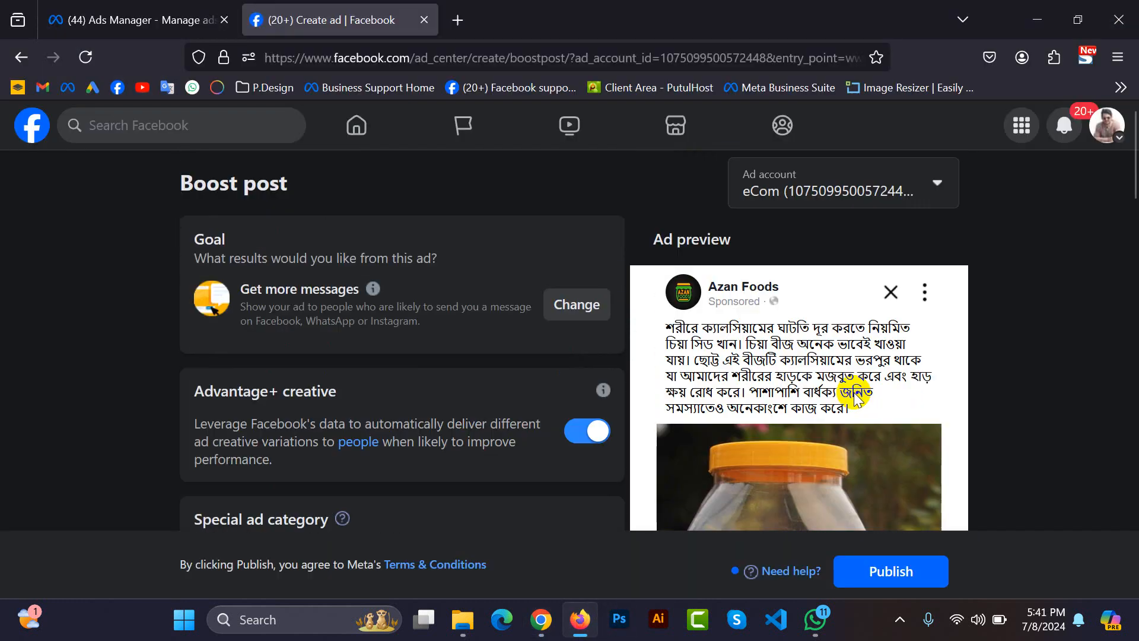
pyautogui.scroll(-5, 844, 397)
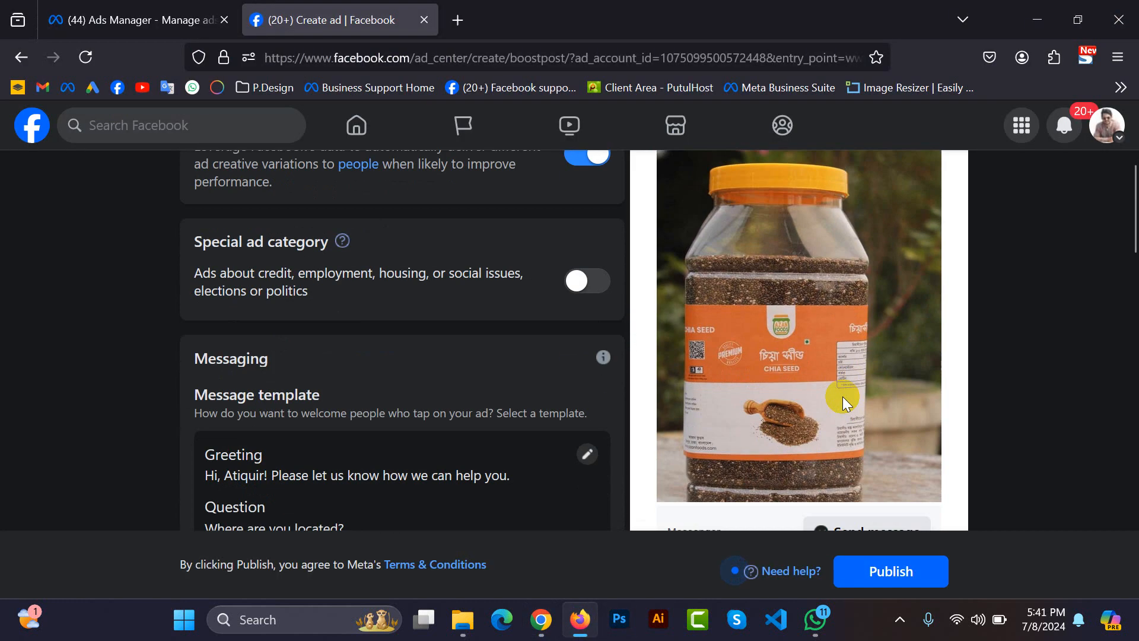
pyautogui.scroll(-3, 749, 429)
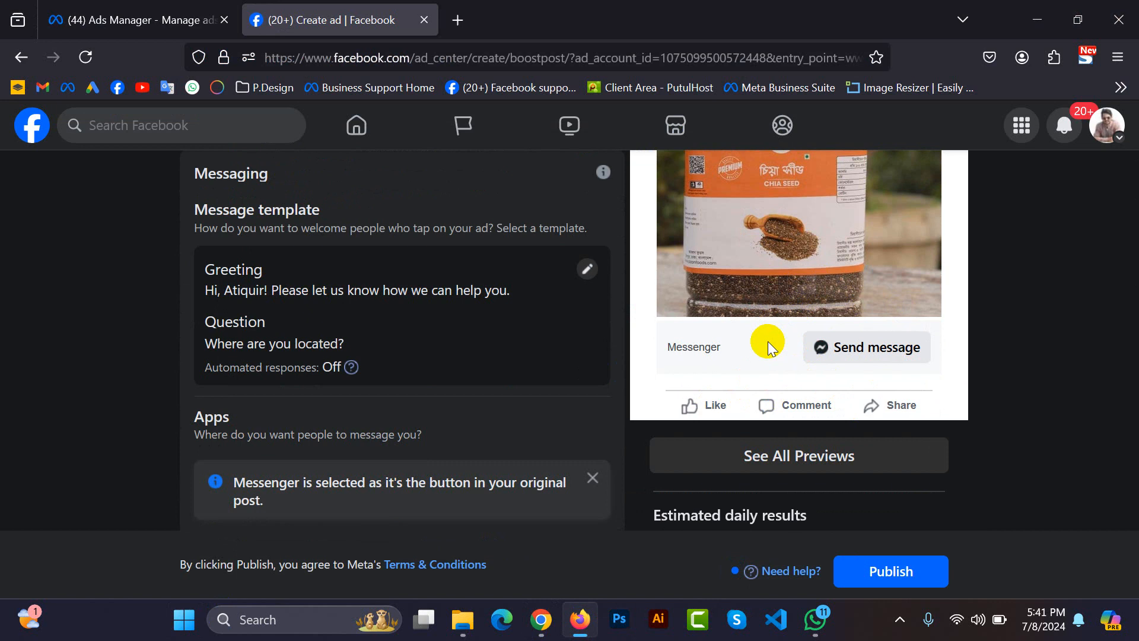
pyautogui.scroll(2, 767, 347)
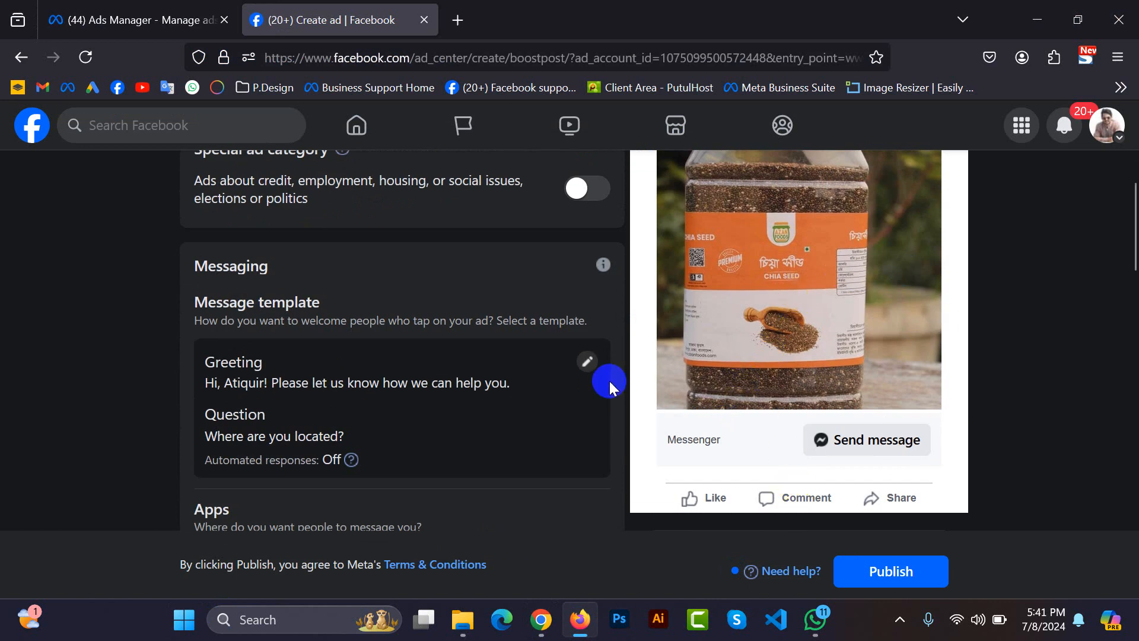
pyautogui.scroll(4, 618, 379)
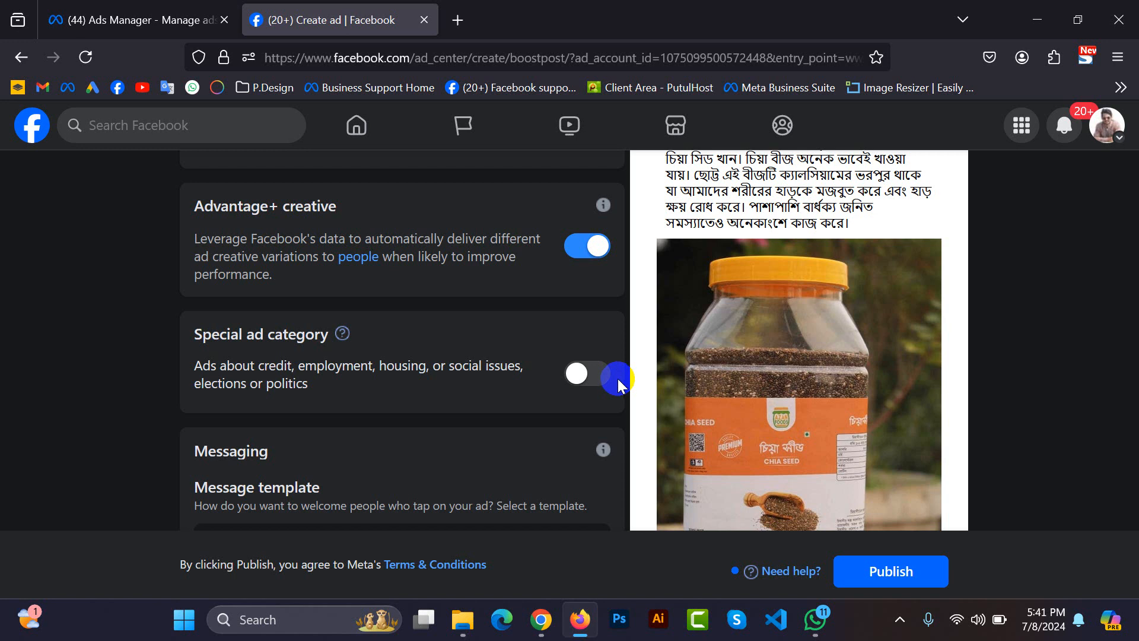
pyautogui.scroll(3, 587, 376)
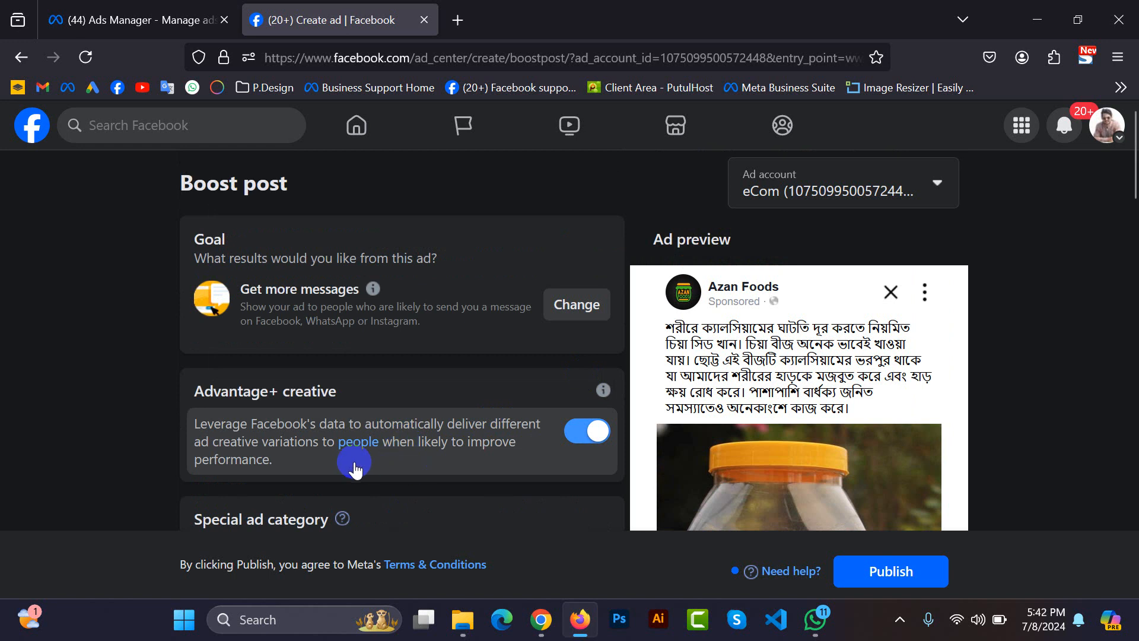
# Turn Advantage+ creative off for the boost and switch it back on.
pyautogui.scroll(-3, 300, 392)
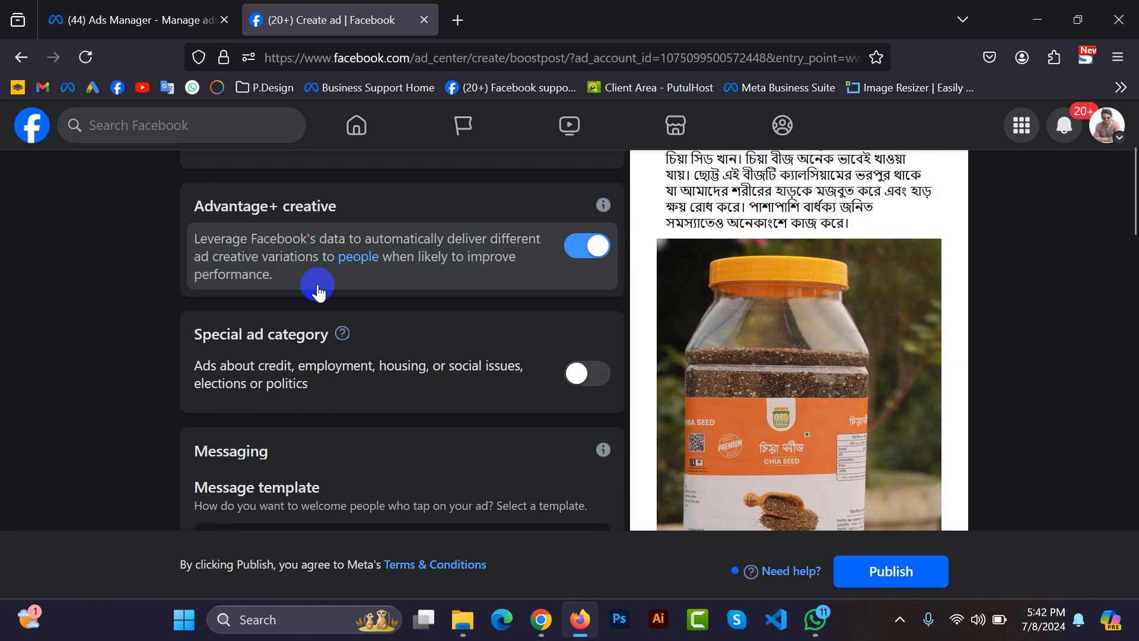
pyautogui.click(189, 240)
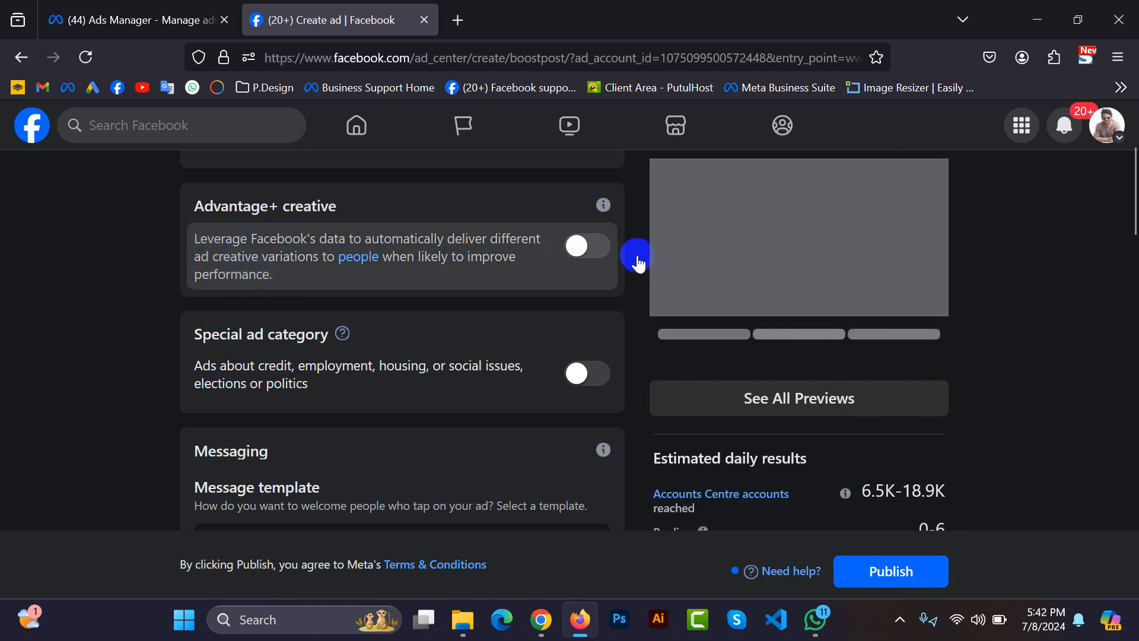
pyautogui.click(578, 245)
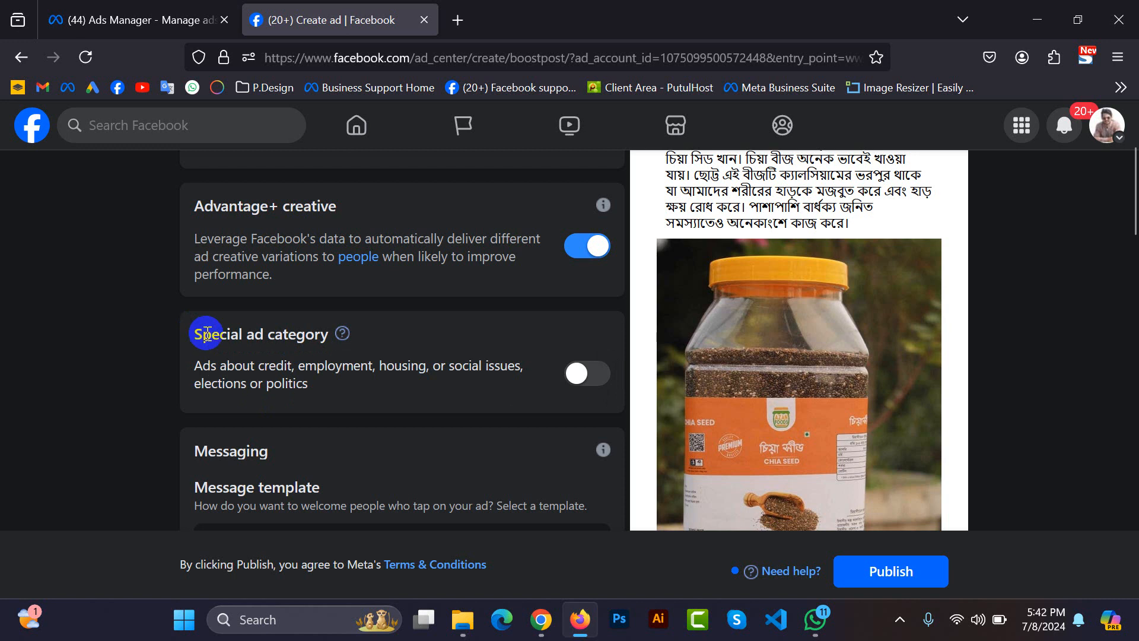
# Turn on the Special ad category option and examine the ad categories it offers.
pyautogui.moveTo(202, 333); pyautogui.dragTo(329, 333)
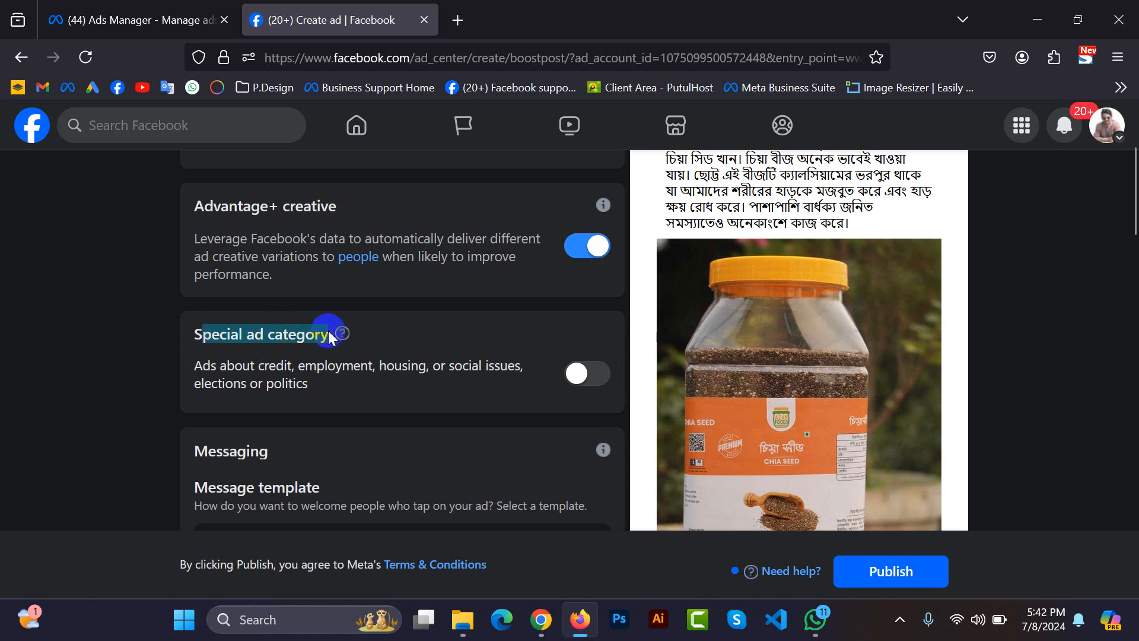
pyautogui.click(329, 334)
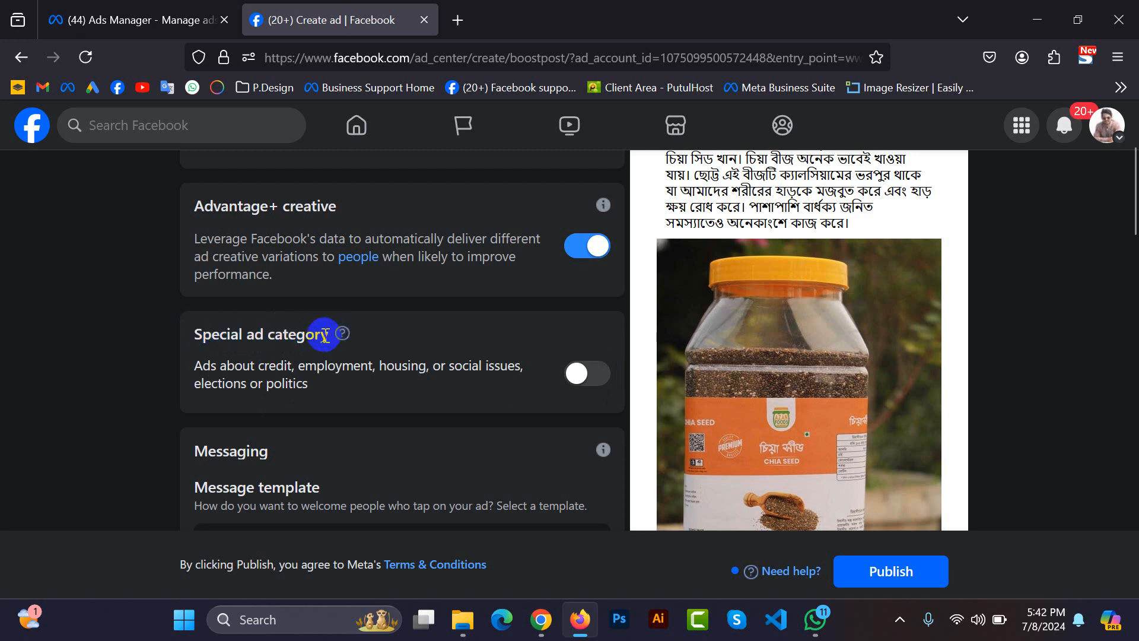
pyautogui.moveTo(315, 334); pyautogui.dragTo(195, 337)
pyautogui.click(195, 337)
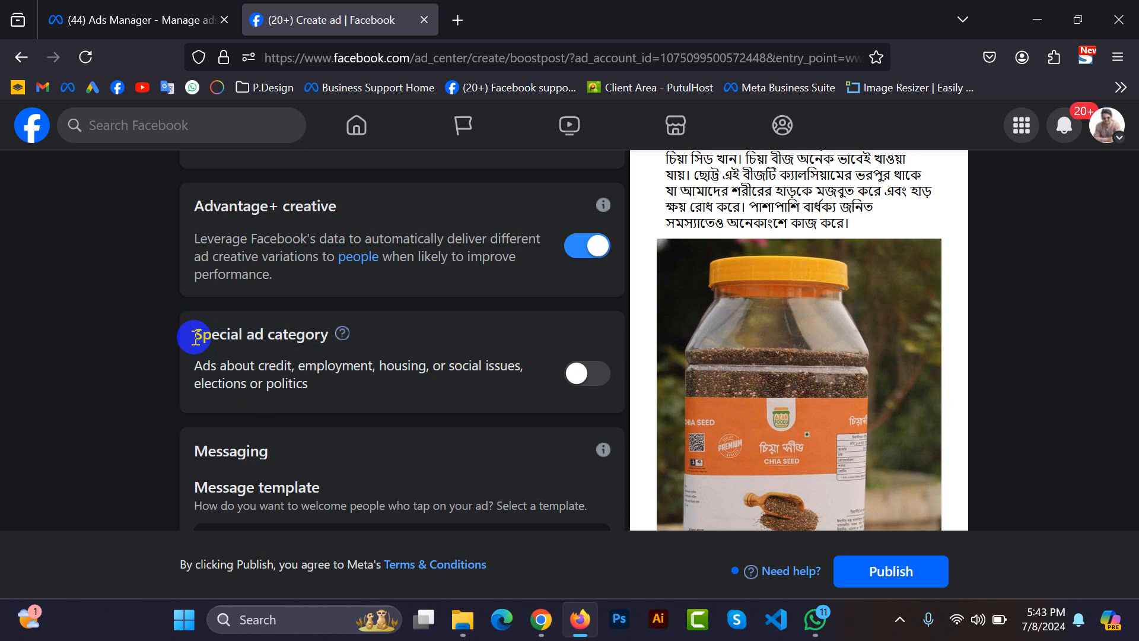
pyautogui.click(582, 374)
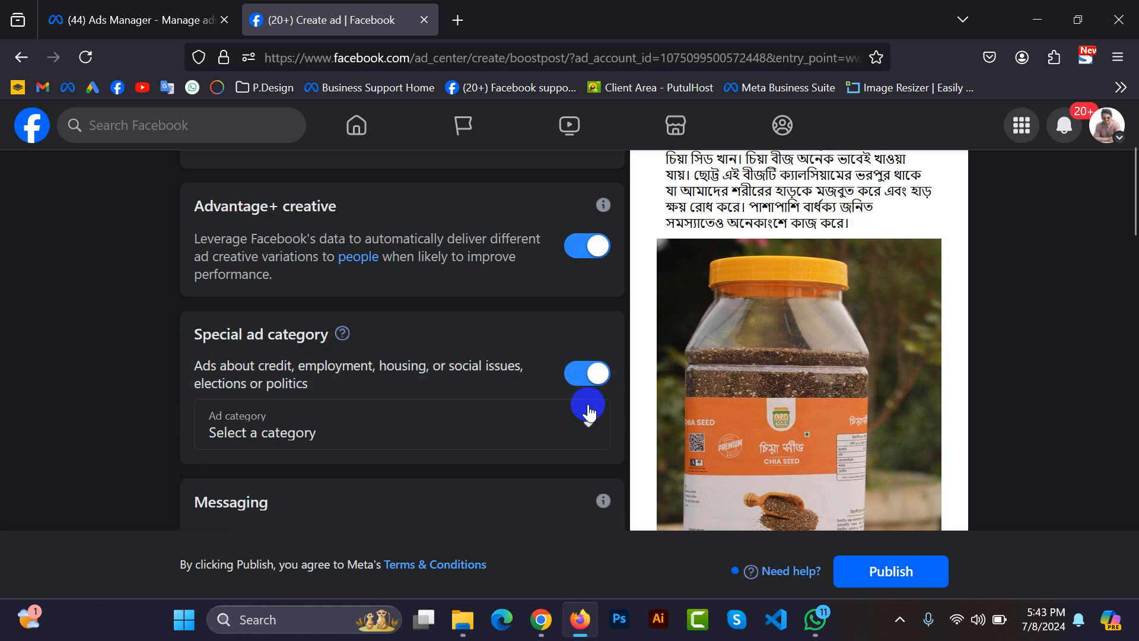
pyautogui.click(264, 418)
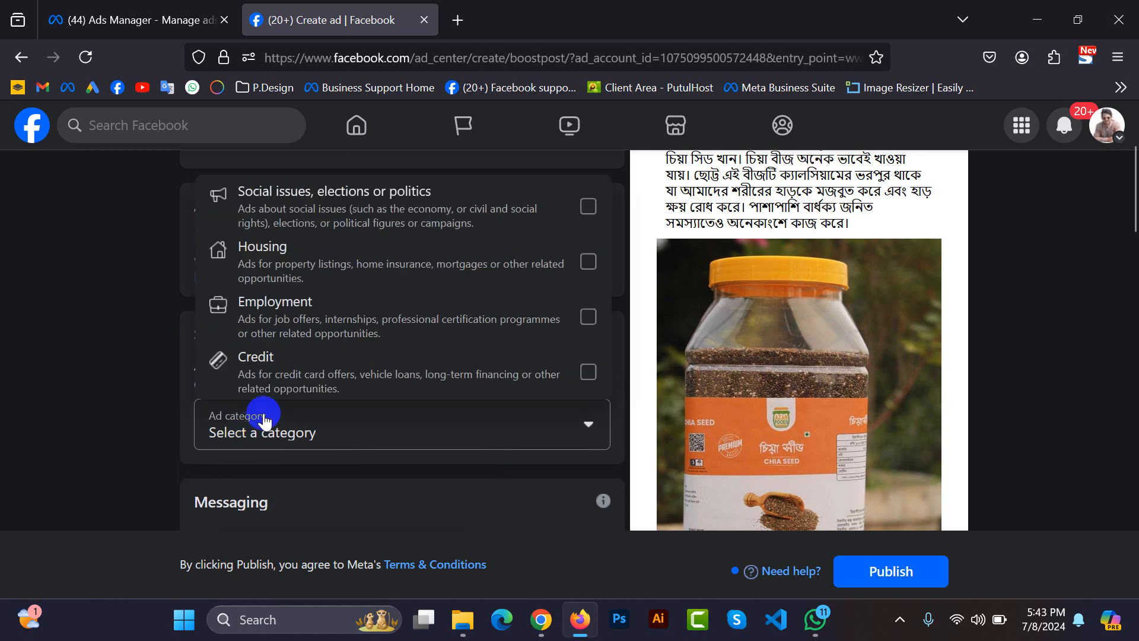
pyautogui.scroll(3, 374, 356)
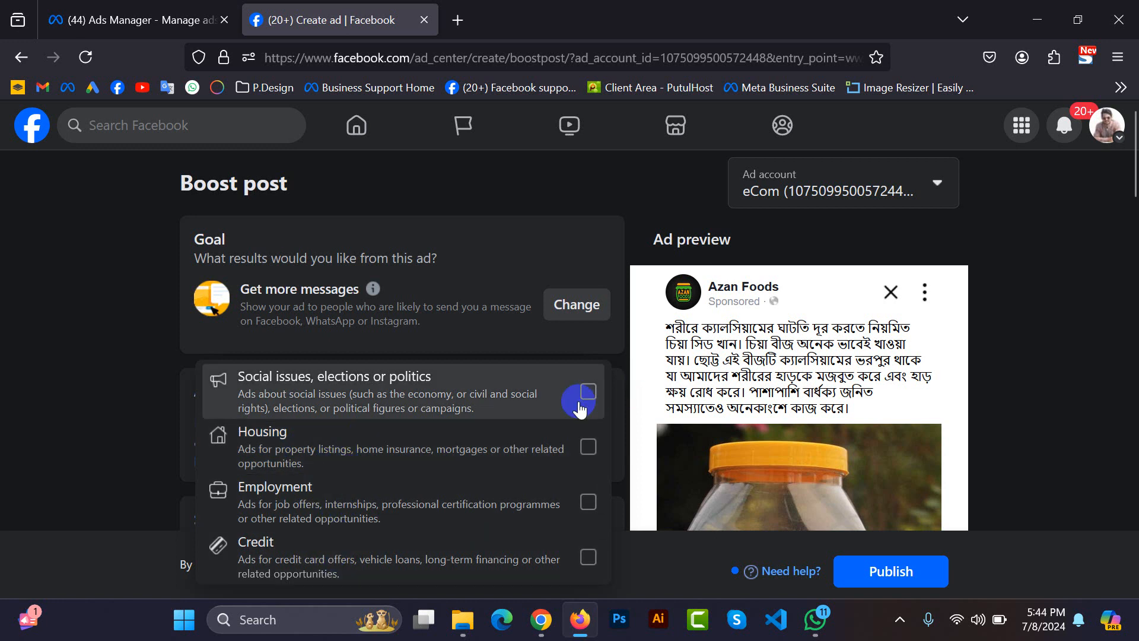
pyautogui.click(621, 358)
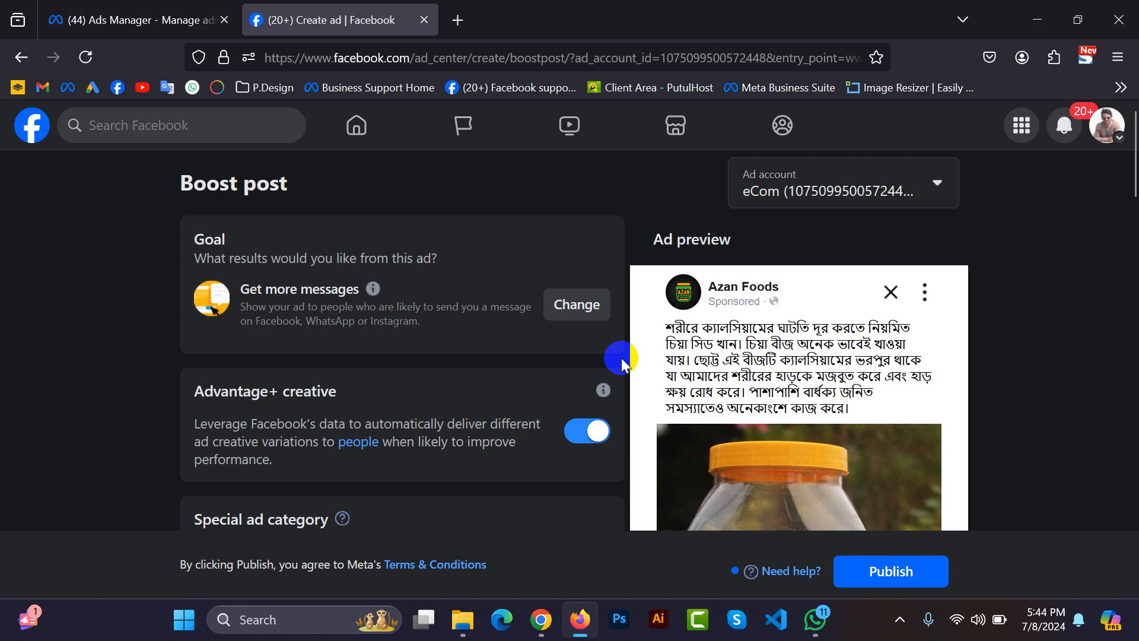
# Review the ad category list once more without choosing a category, and turn Special ad category back off.
pyautogui.scroll(-2, 325, 468)
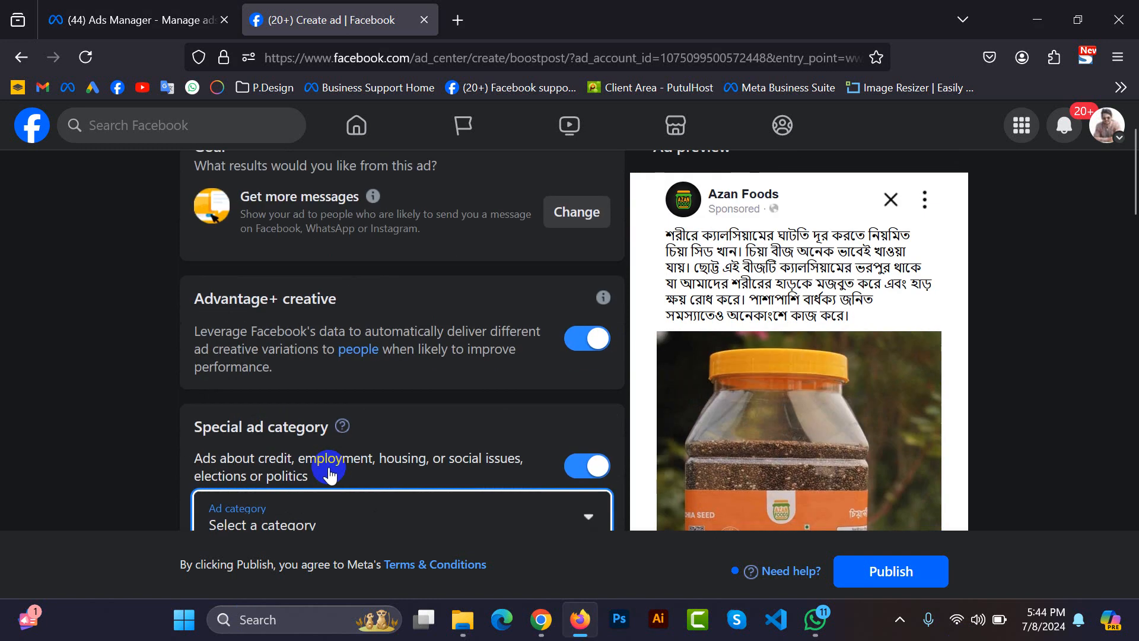
pyautogui.click(358, 507)
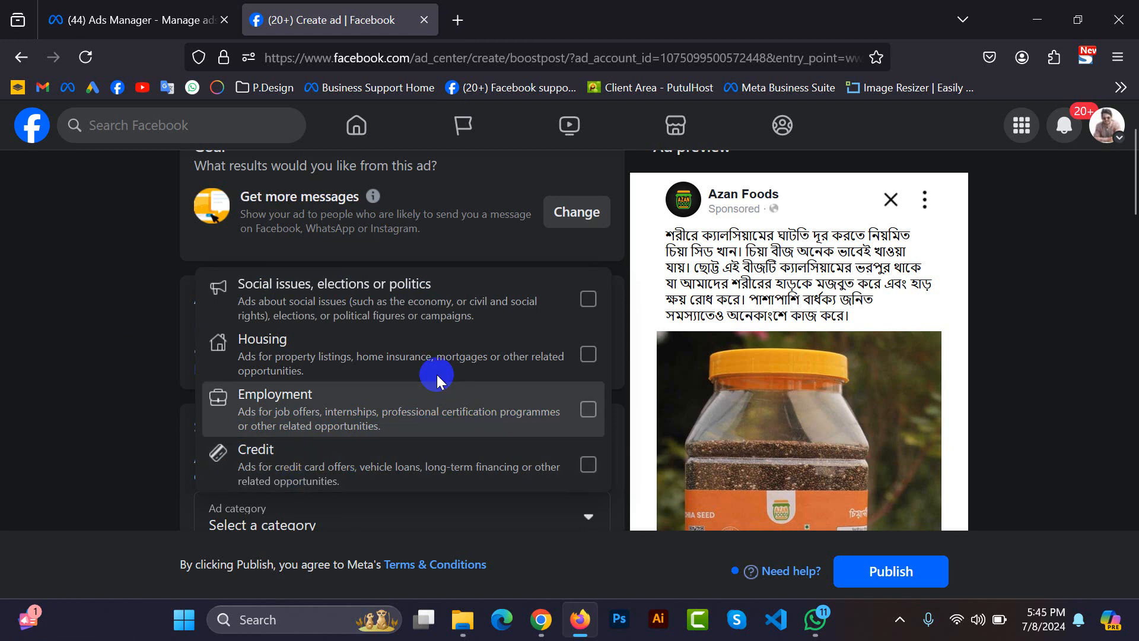
pyautogui.scroll(-2, 427, 389)
pyautogui.scroll(-2, 422, 396)
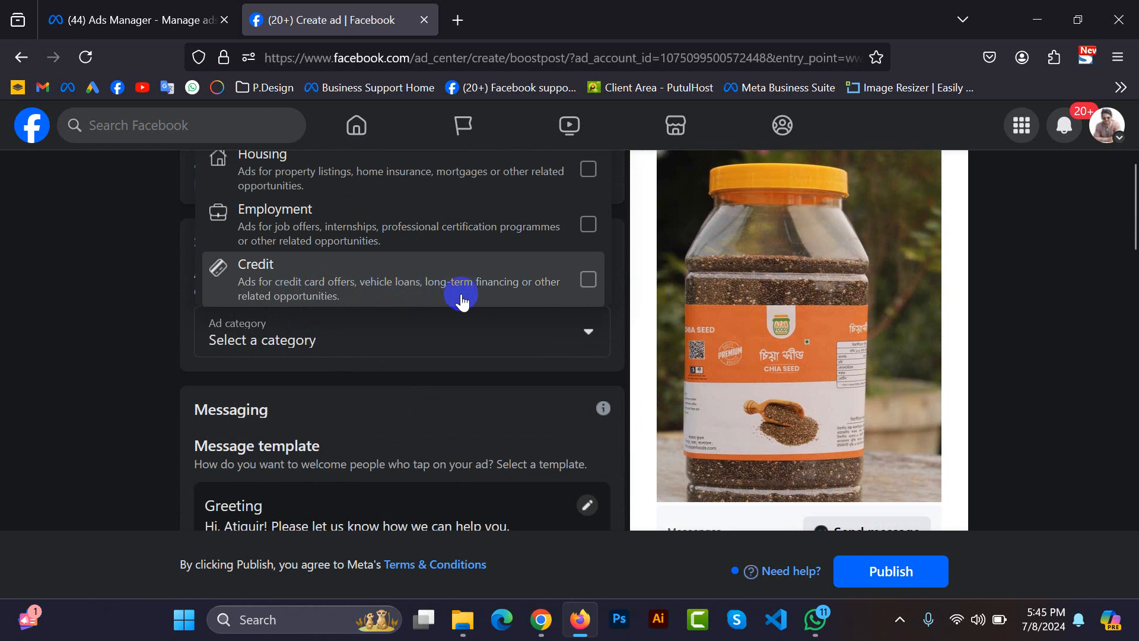
pyautogui.click(614, 336)
pyautogui.click(590, 279)
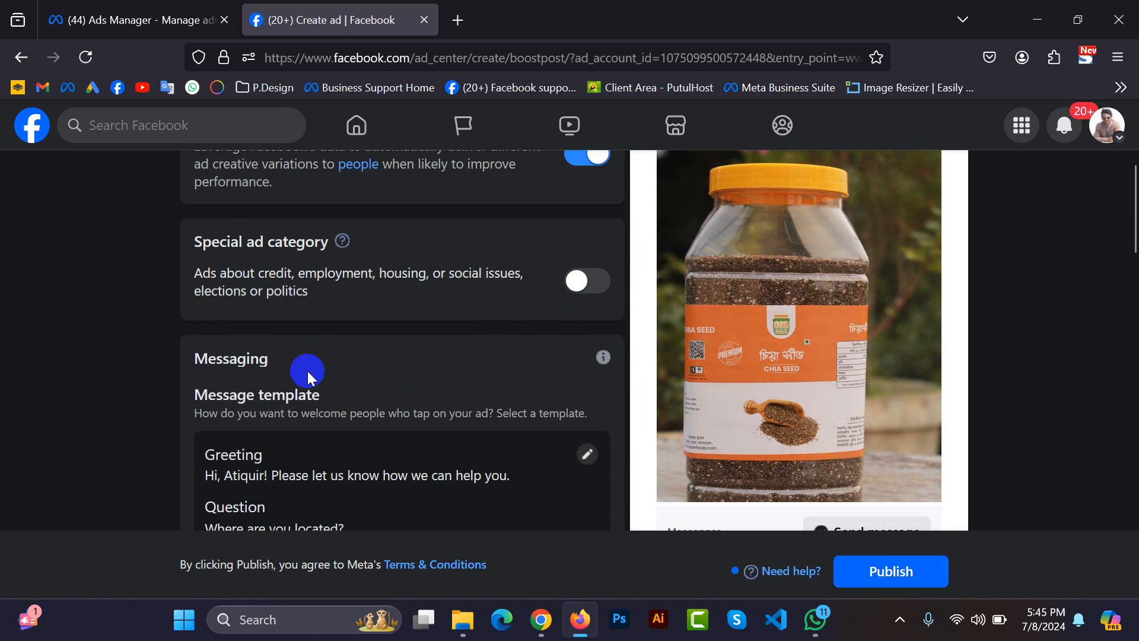
# Glance at Ads Manager, return to the Boost post form, and review the Messaging section and the ad preview.
pyautogui.scroll(-3, 307, 373)
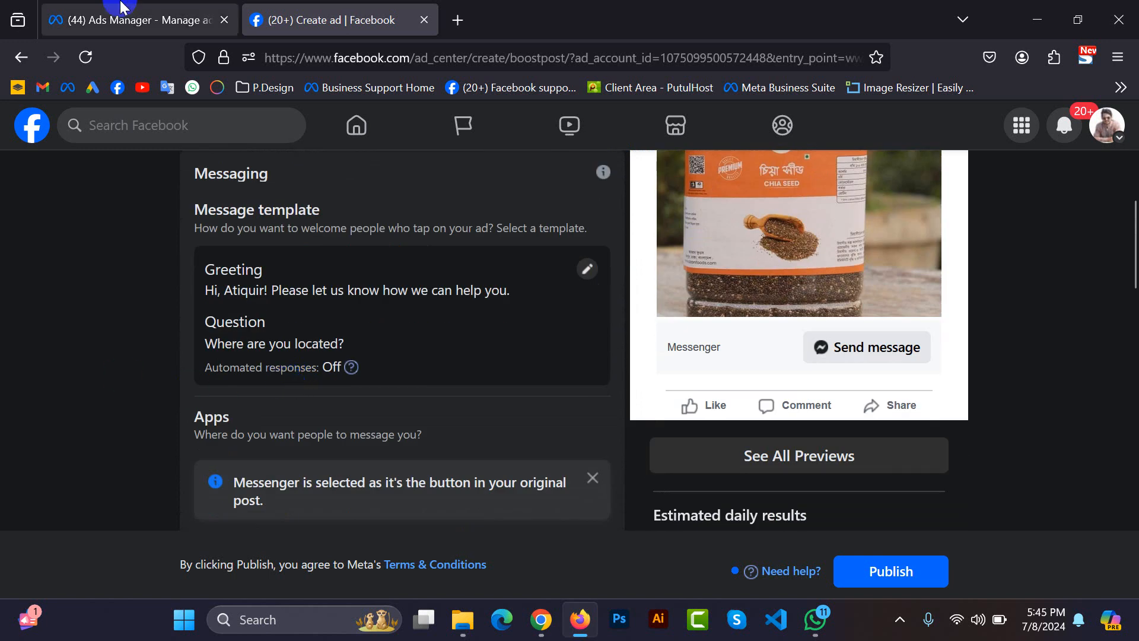
pyautogui.click(126, 19)
pyautogui.click(317, 12)
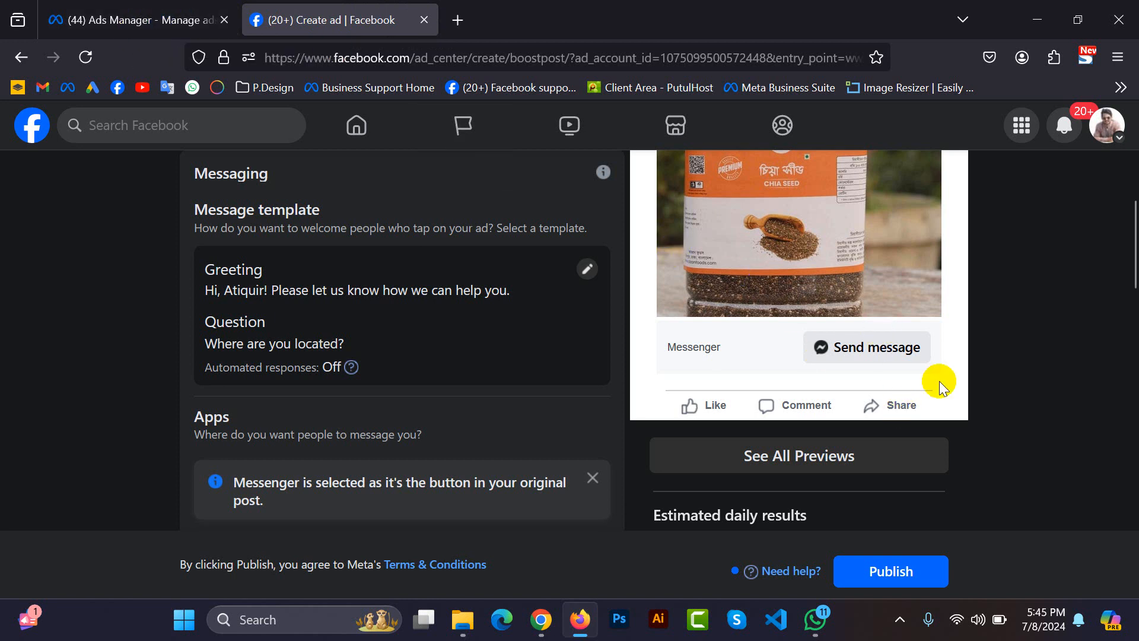
pyautogui.scroll(5, 827, 320)
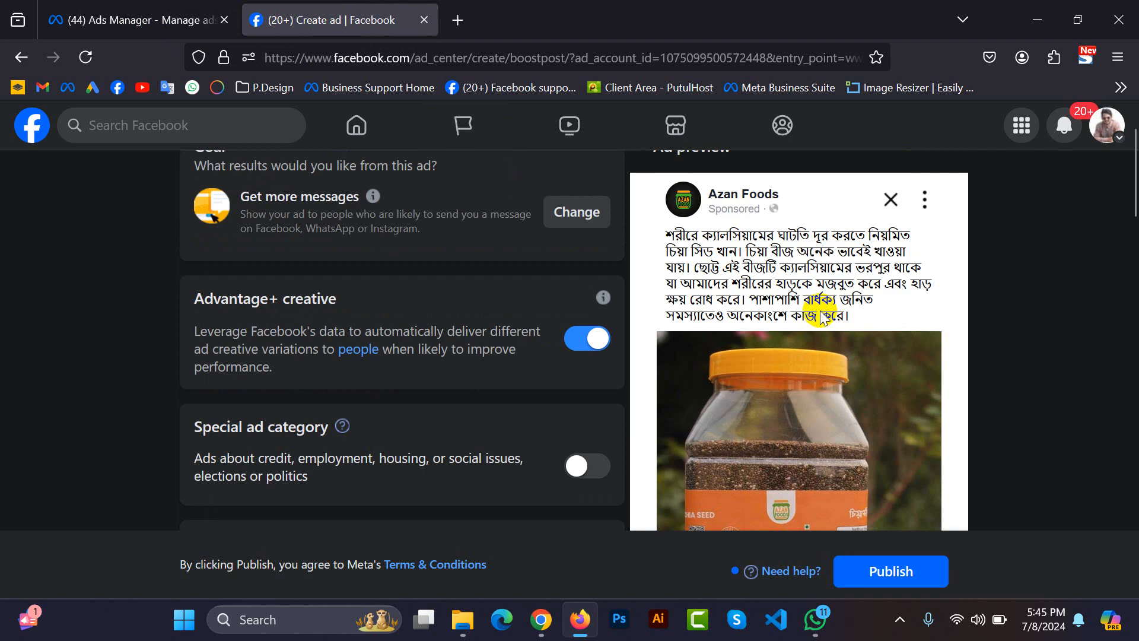
pyautogui.click(711, 210)
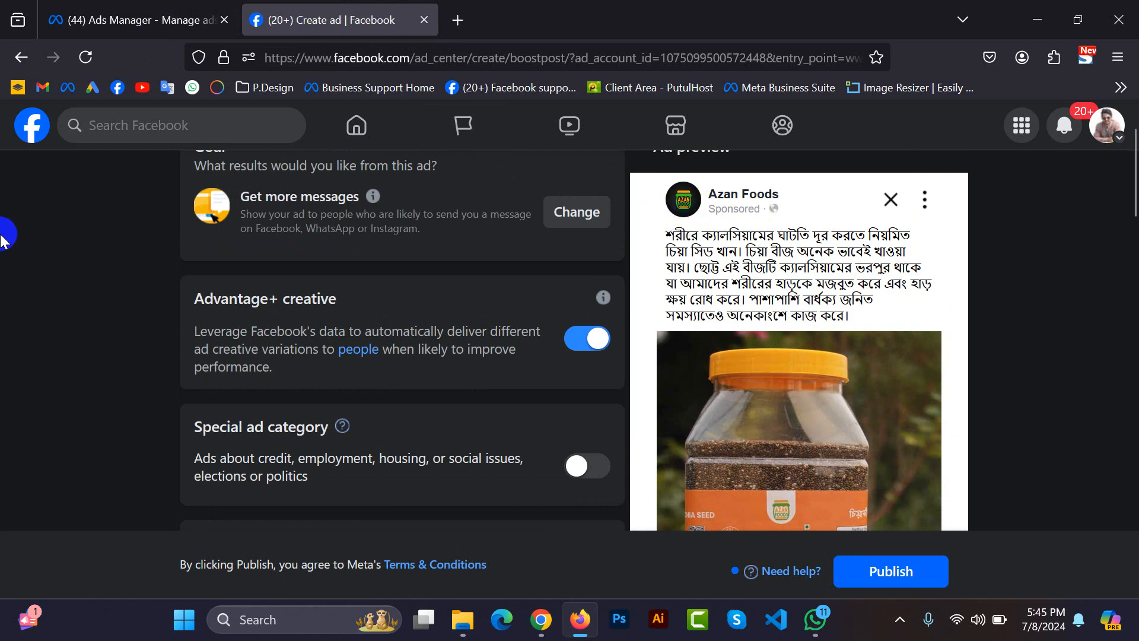
# Open the message template for editing, review its greeting and question, and save the template.
pyautogui.scroll(-5, 697, 390)
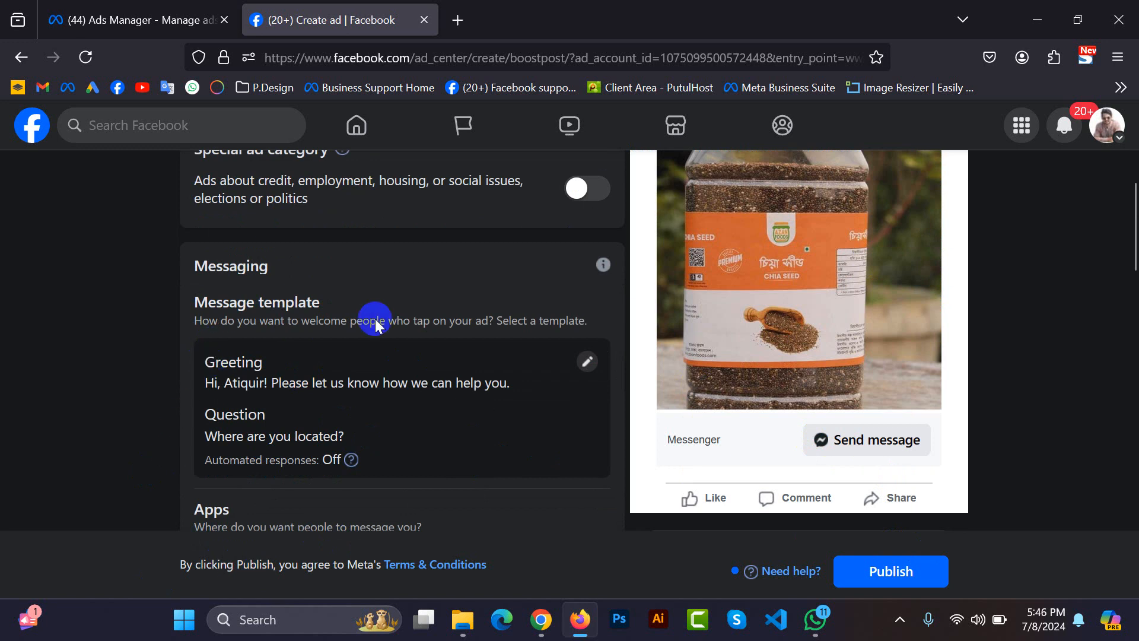
pyautogui.click(588, 368)
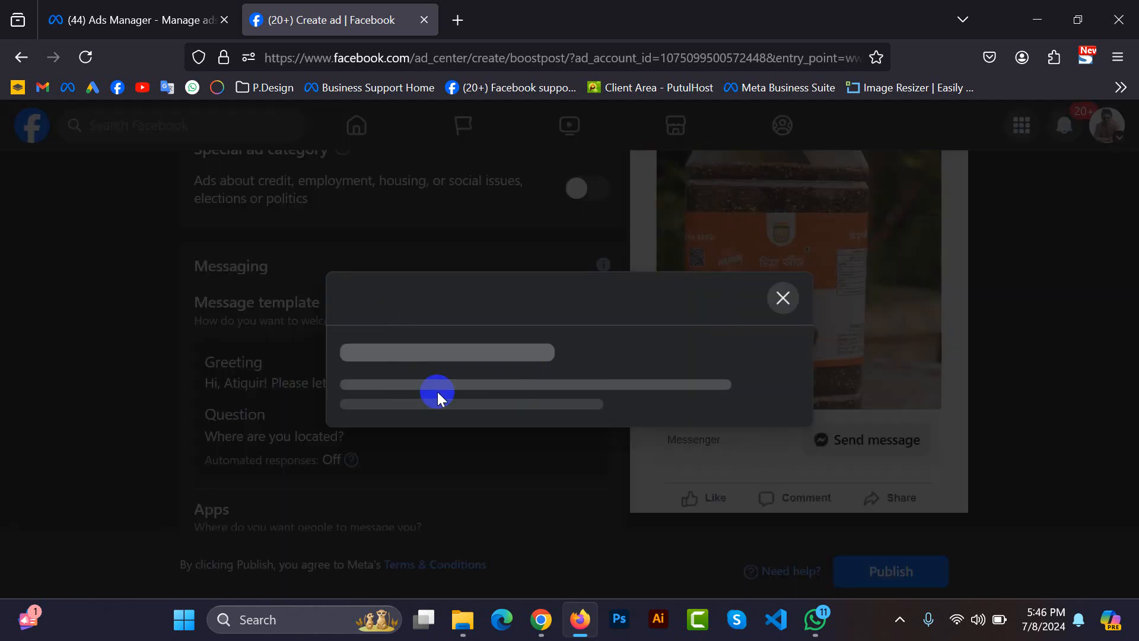
pyautogui.scroll(-4, 437, 391)
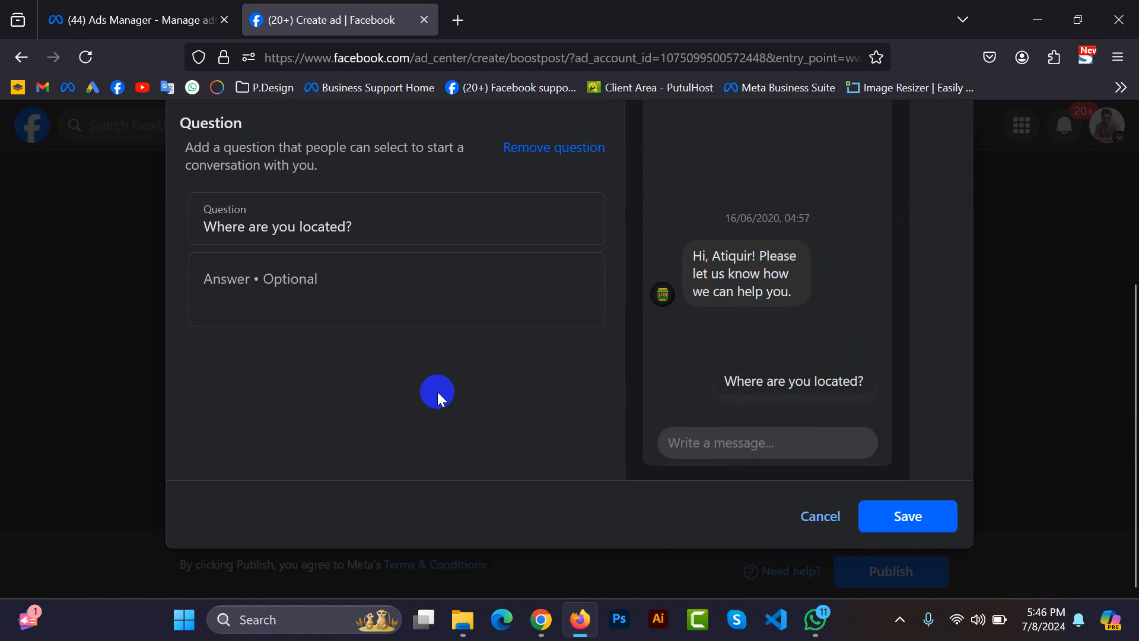
pyautogui.scroll(2, 437, 392)
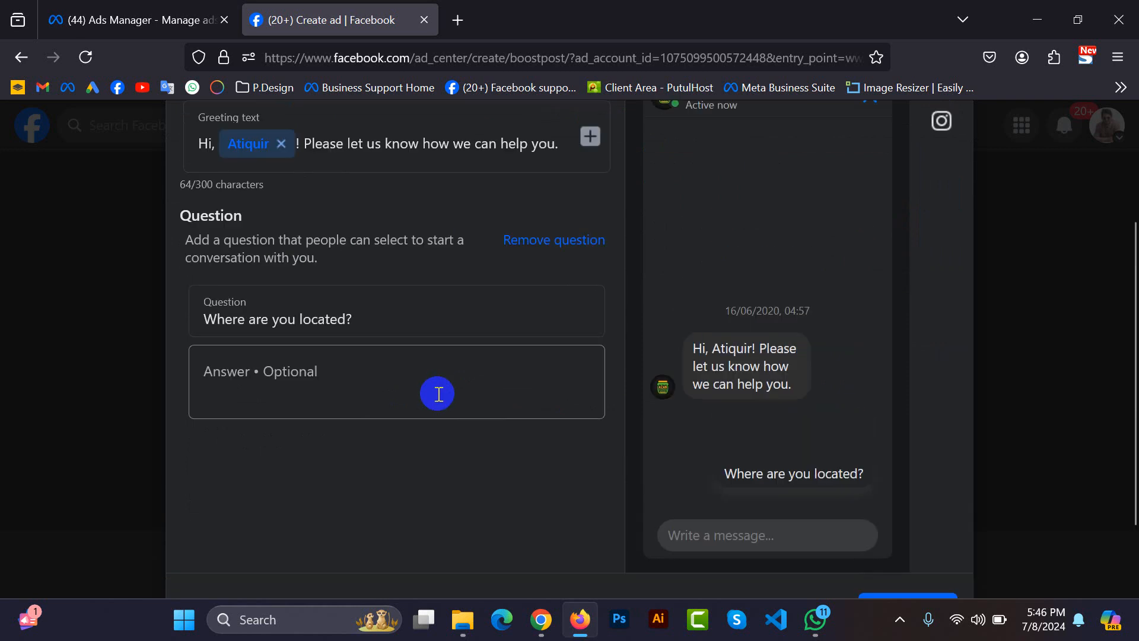
pyautogui.scroll(2, 438, 394)
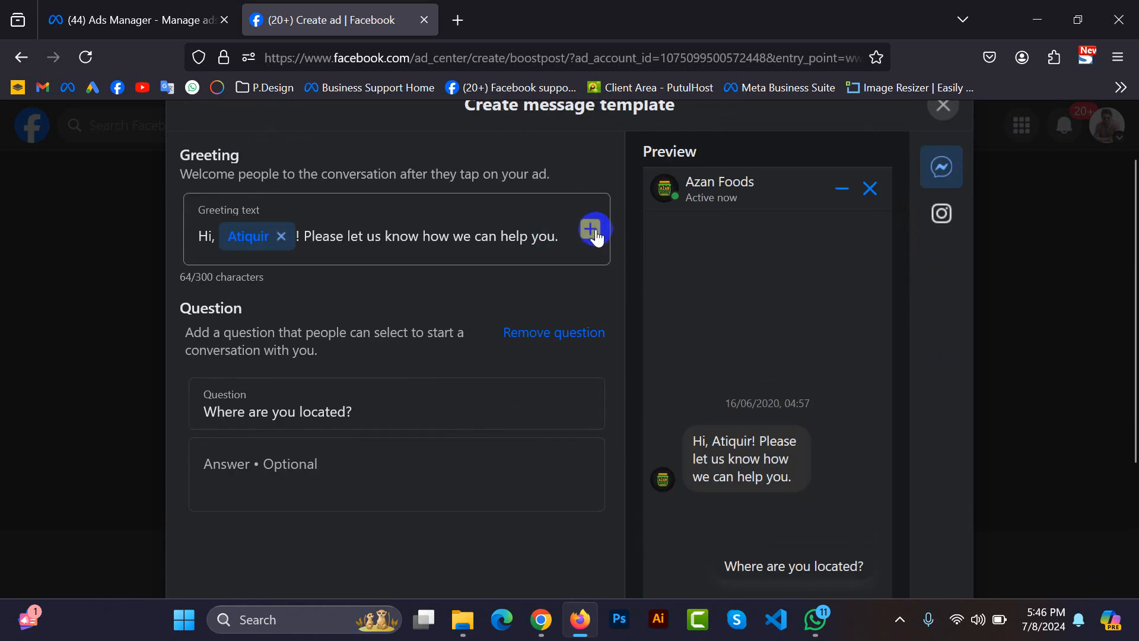
pyautogui.scroll(-2, 387, 407)
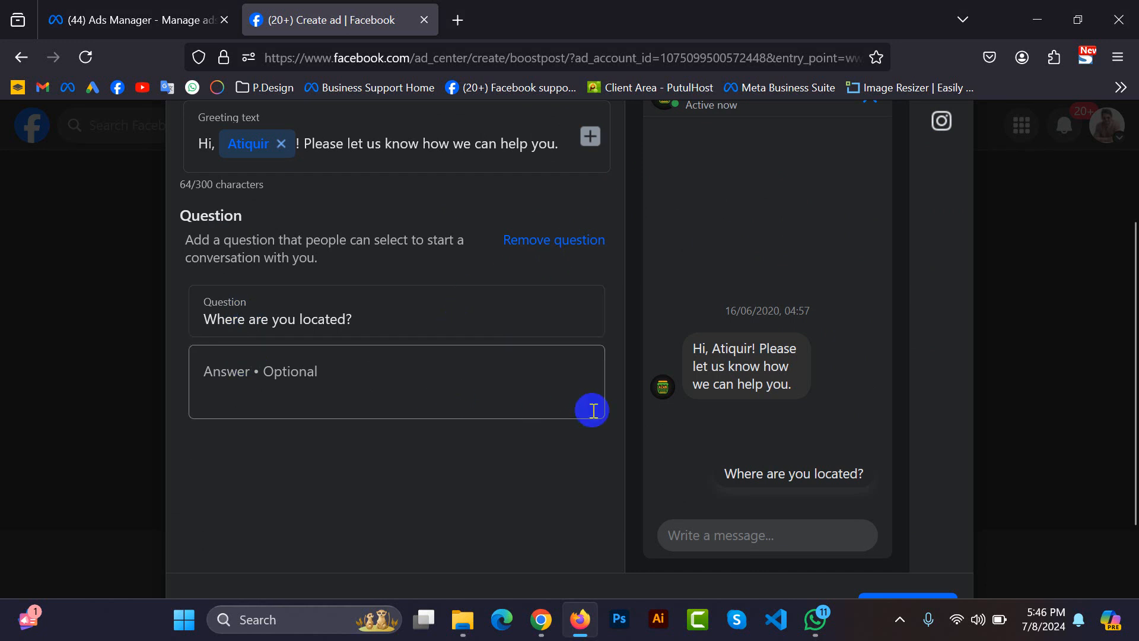
pyautogui.scroll(-3, 592, 407)
pyautogui.click(899, 520)
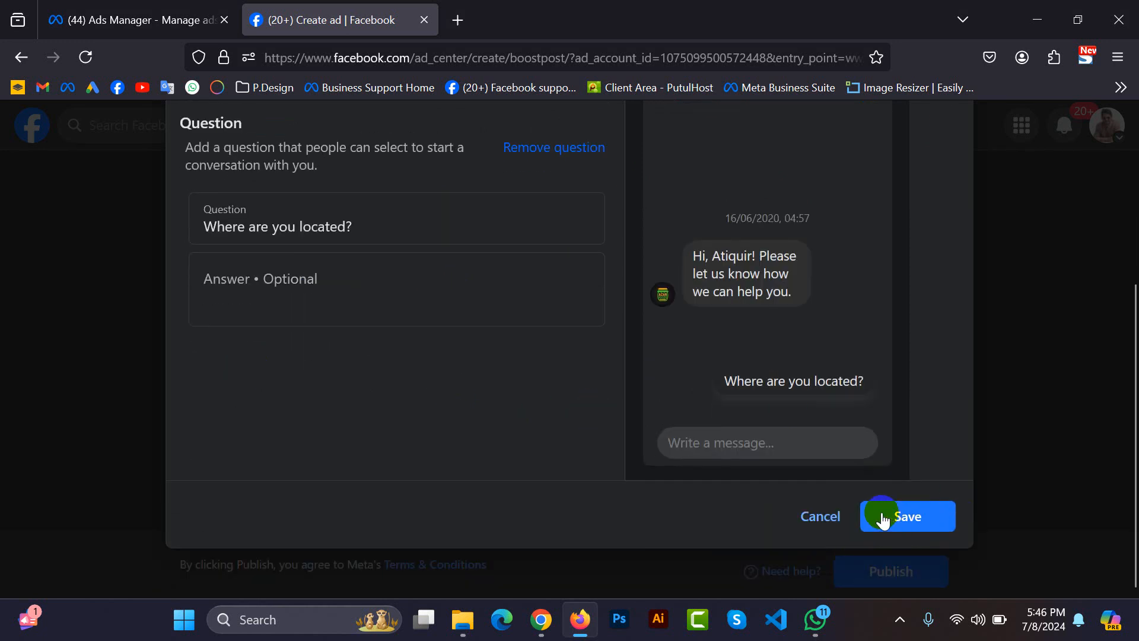
# Dismiss the Messenger notice under Apps and collapse the Connect WhatsApp Business account suggestion.
pyautogui.scroll(-5, 491, 499)
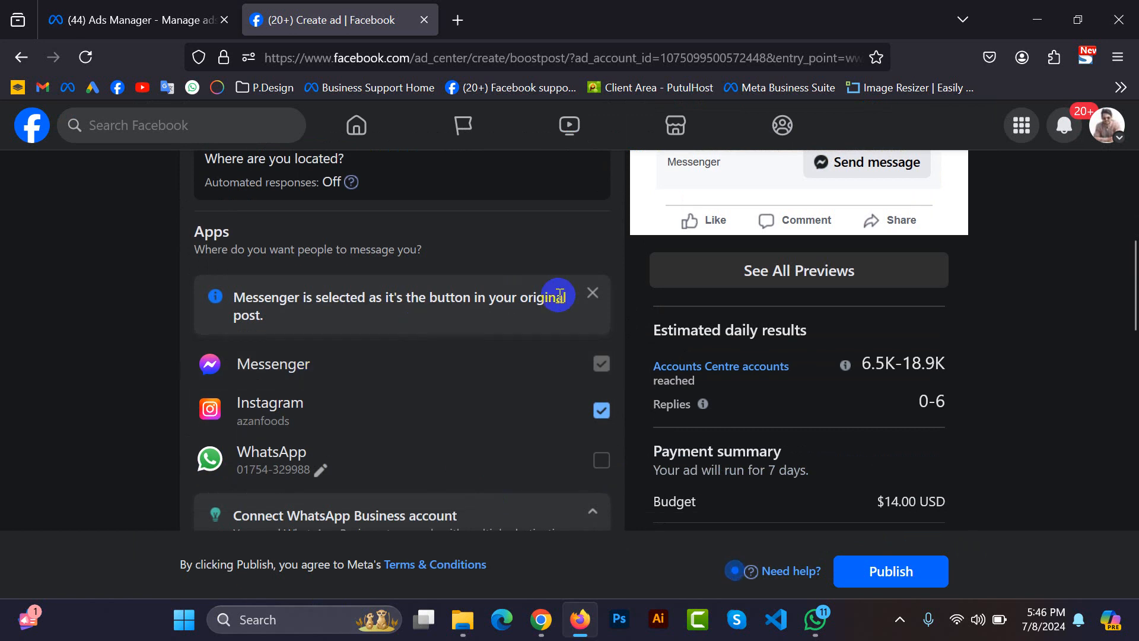
pyautogui.click(596, 294)
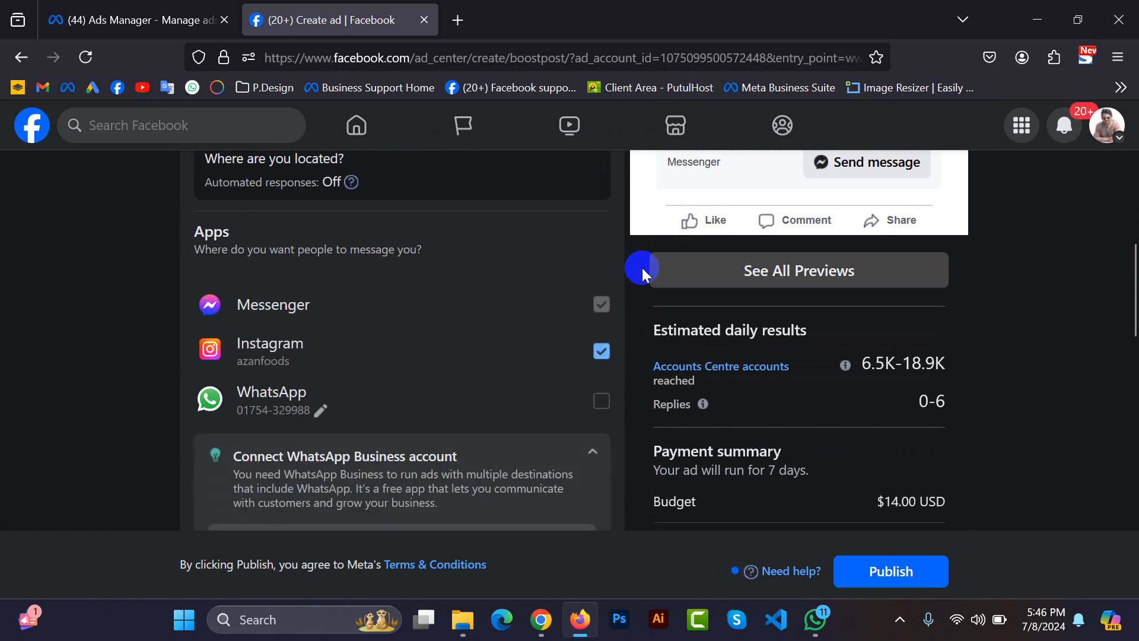
pyautogui.scroll(5, 488, 364)
pyautogui.scroll(2, 488, 367)
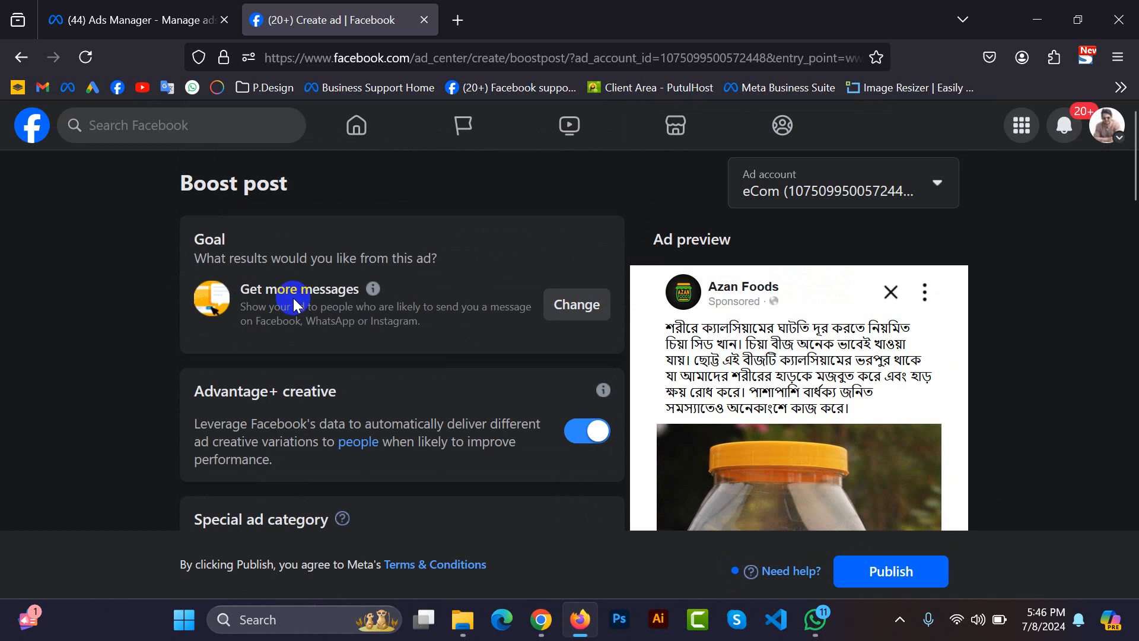
pyautogui.scroll(-10, 307, 313)
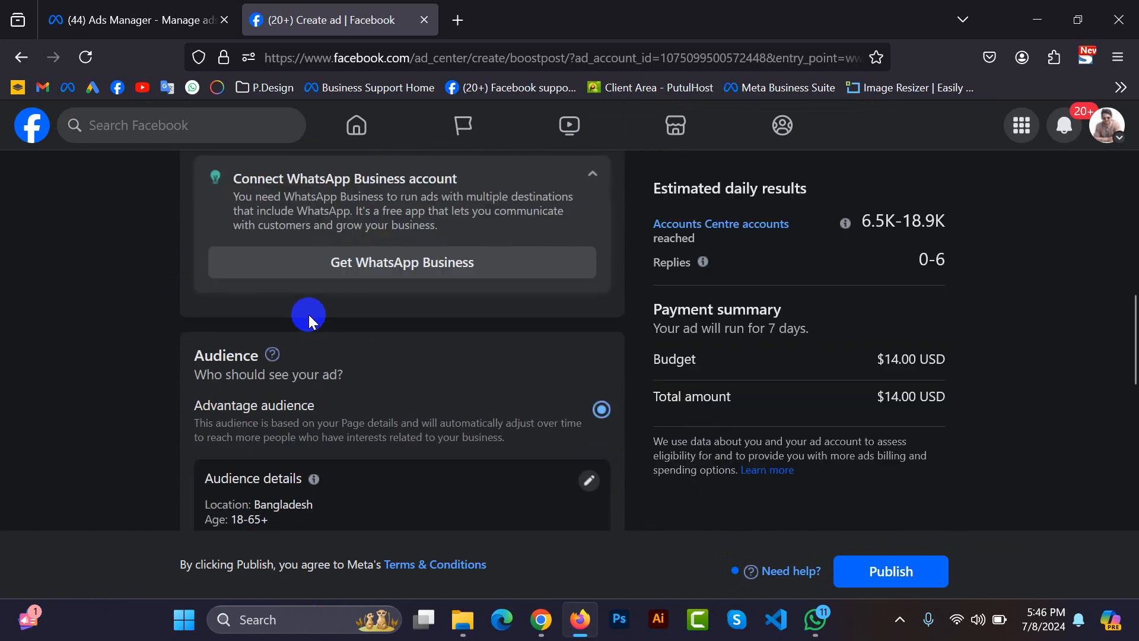
pyautogui.scroll(3, 308, 326)
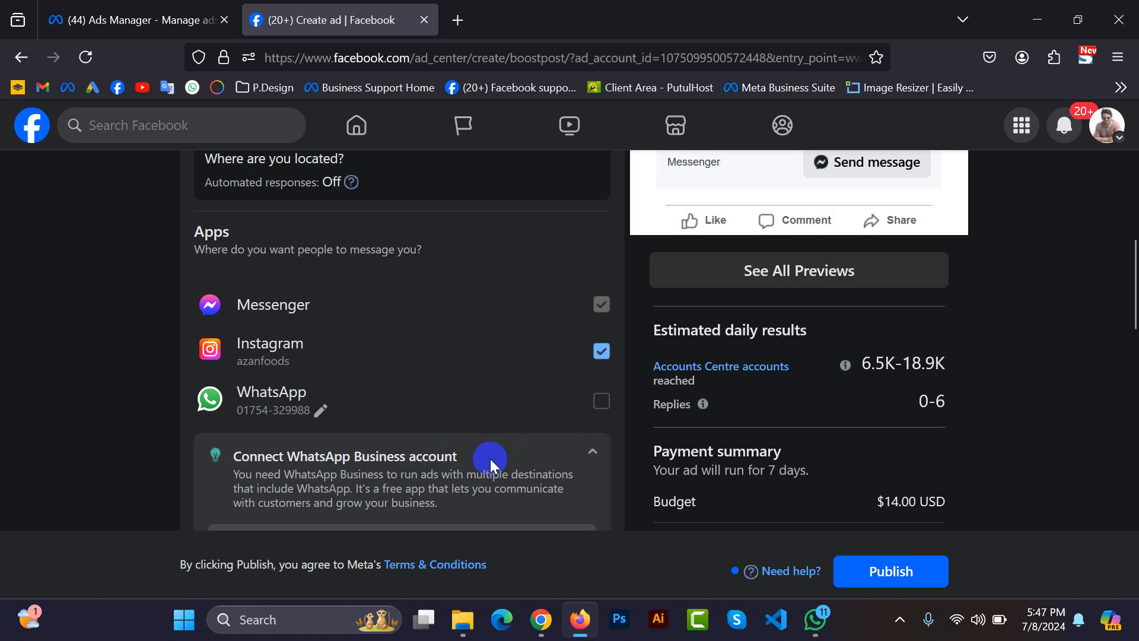
pyautogui.click(592, 458)
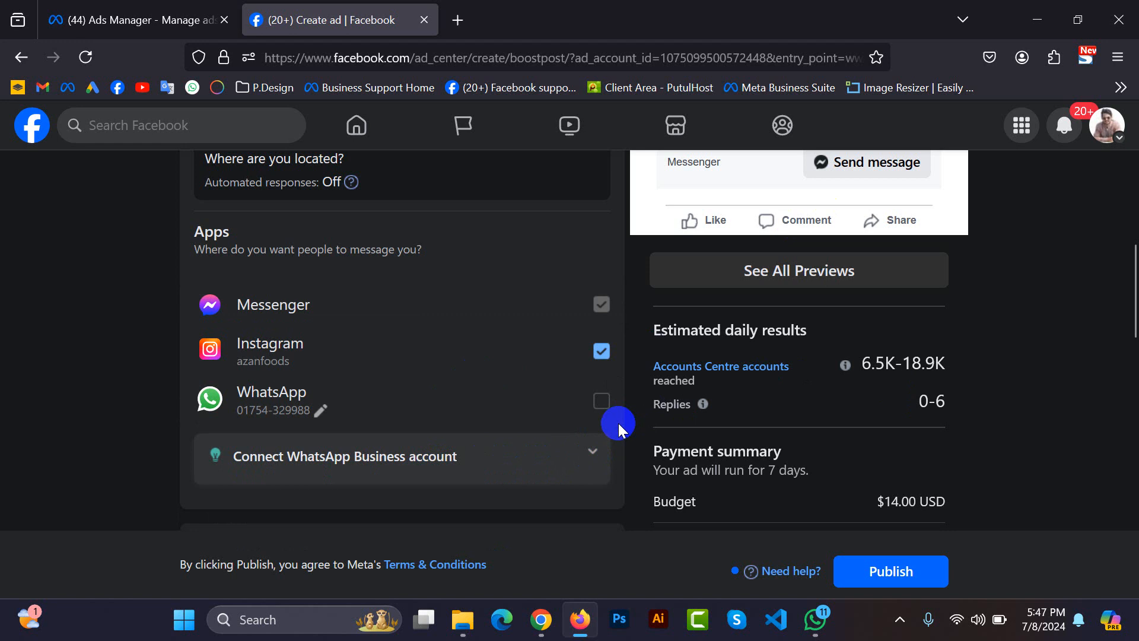
# Open the Advantage audience details for editing, try the Men and Women genders, and set the gender back to All.
pyautogui.scroll(-3, 618, 423)
pyautogui.scroll(-3, 618, 422)
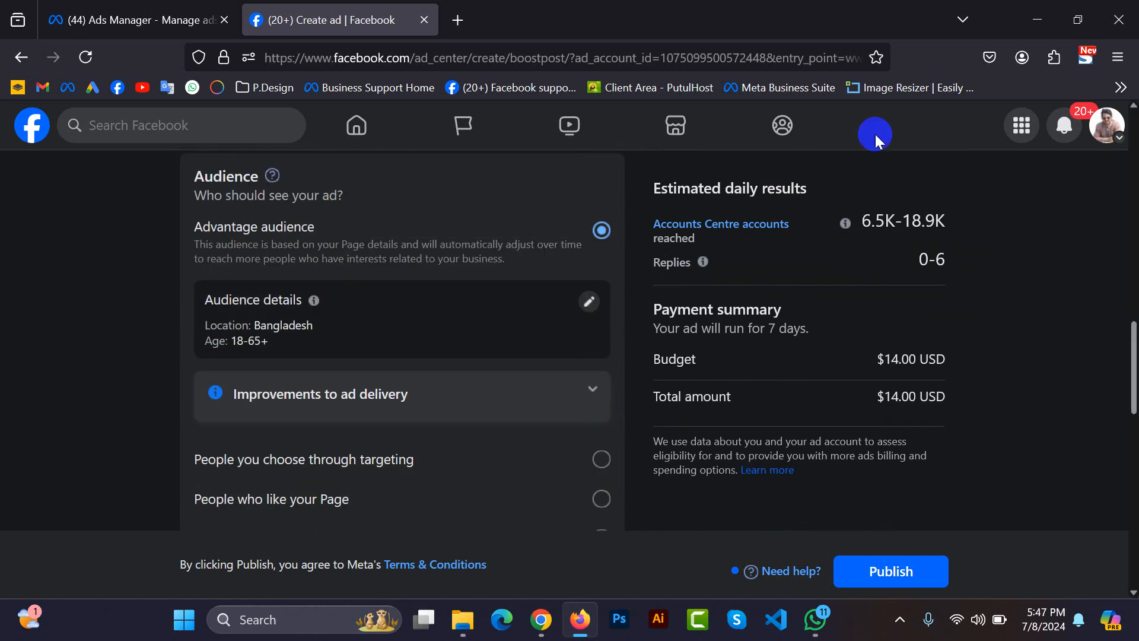
pyautogui.click(592, 303)
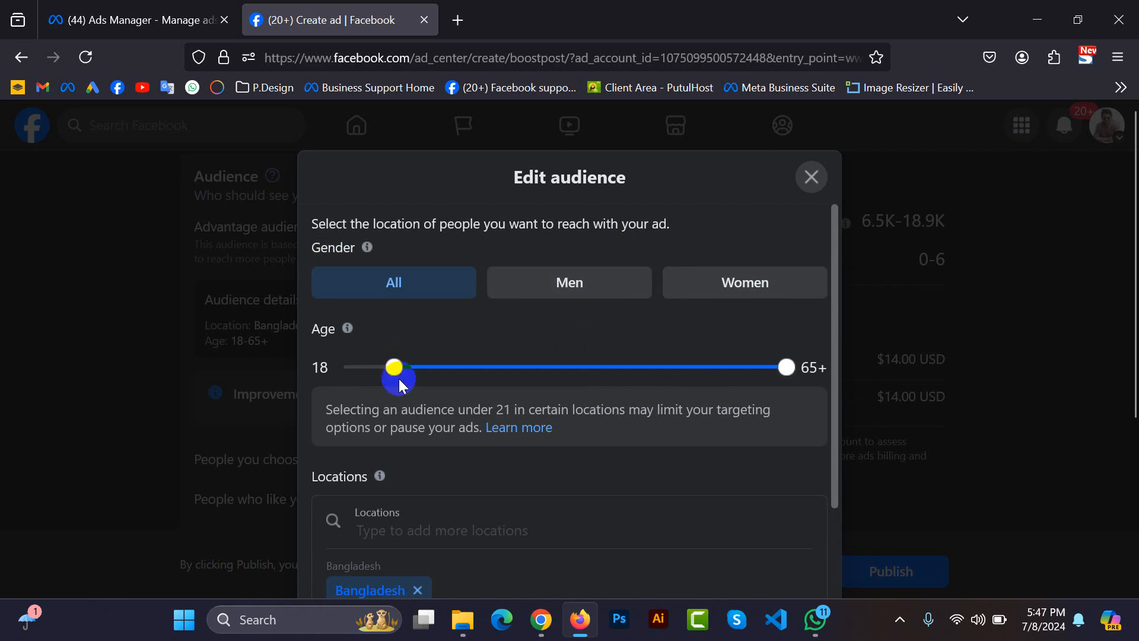
pyautogui.click(575, 283)
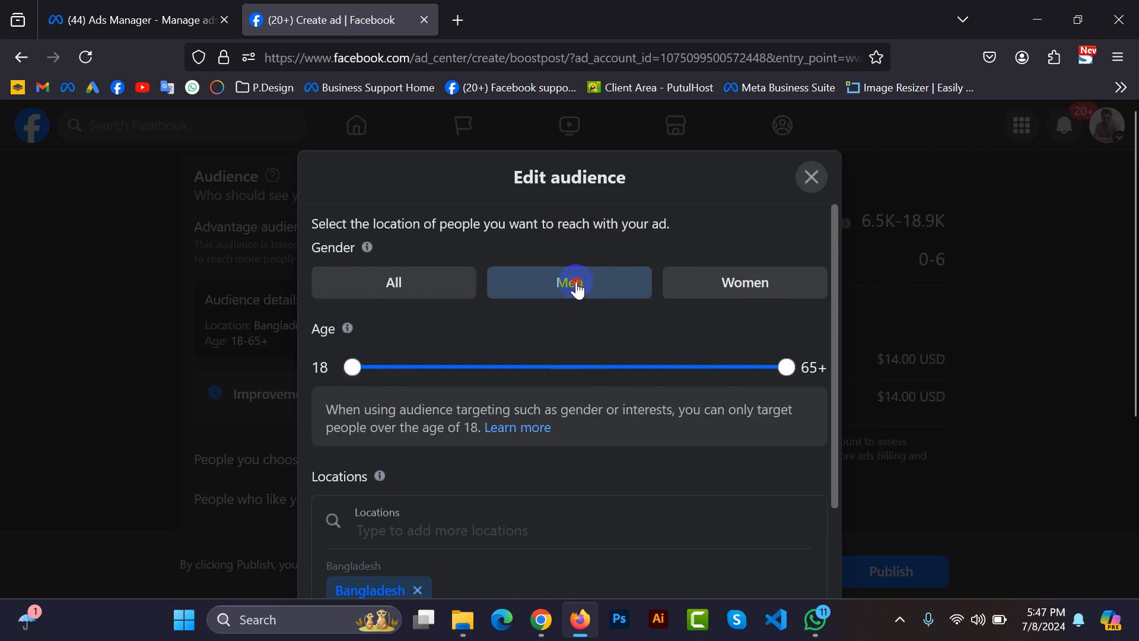
pyautogui.click(788, 295)
pyautogui.click(366, 294)
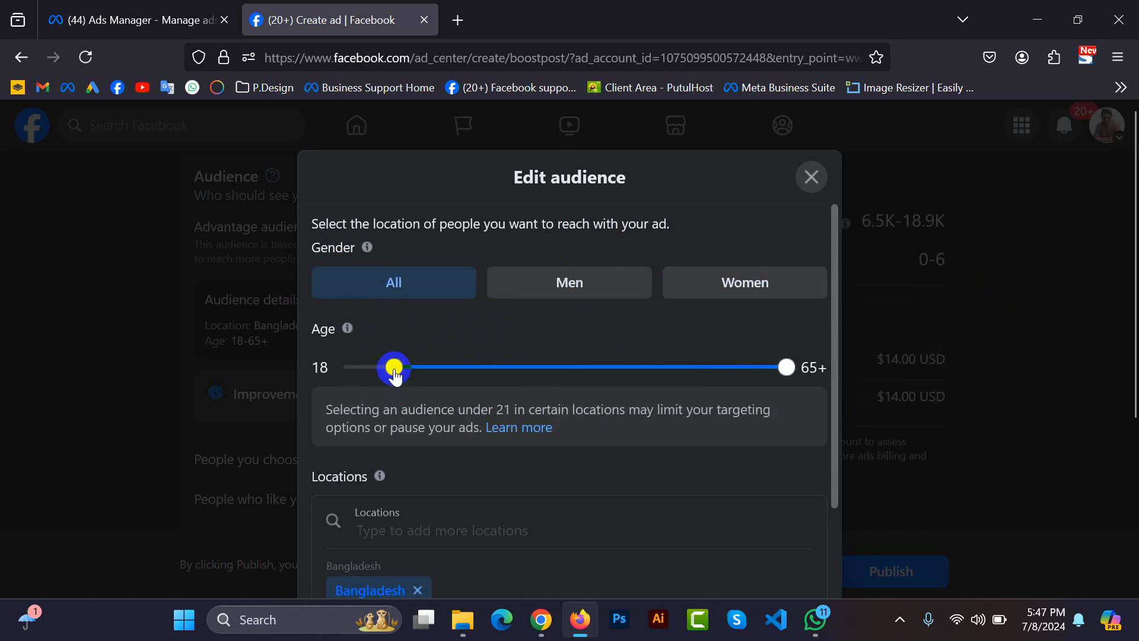
# Try a minimum audience age of 14, return it to 18, and set the maximum age to 40.
pyautogui.moveTo(393, 367); pyautogui.dragTo(354, 368)
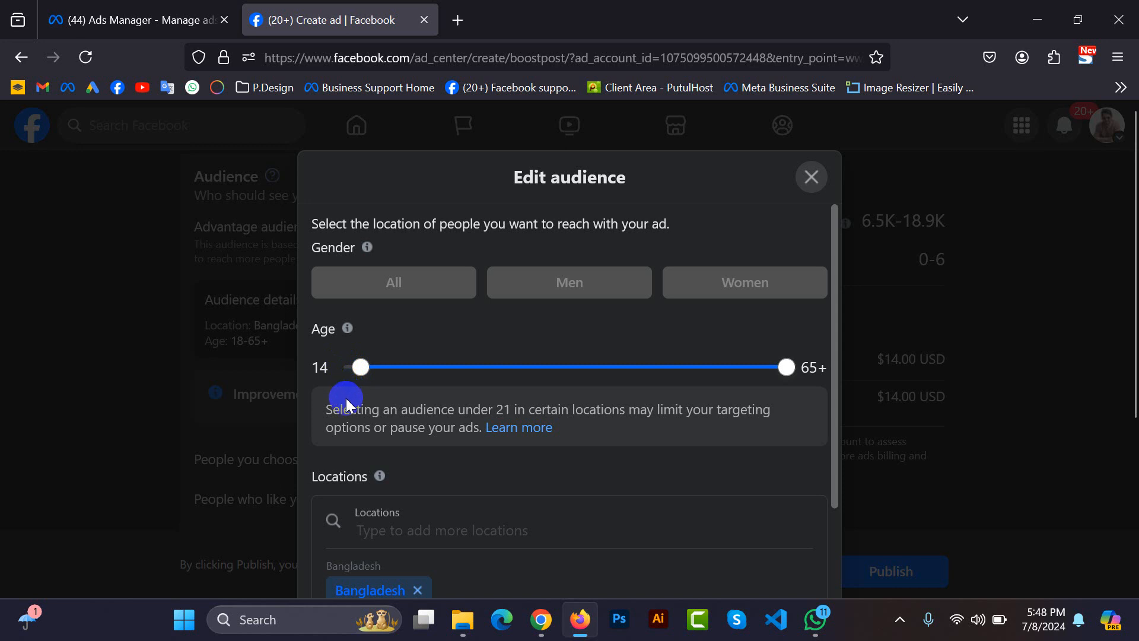
pyautogui.moveTo(360, 368); pyautogui.dragTo(385, 383)
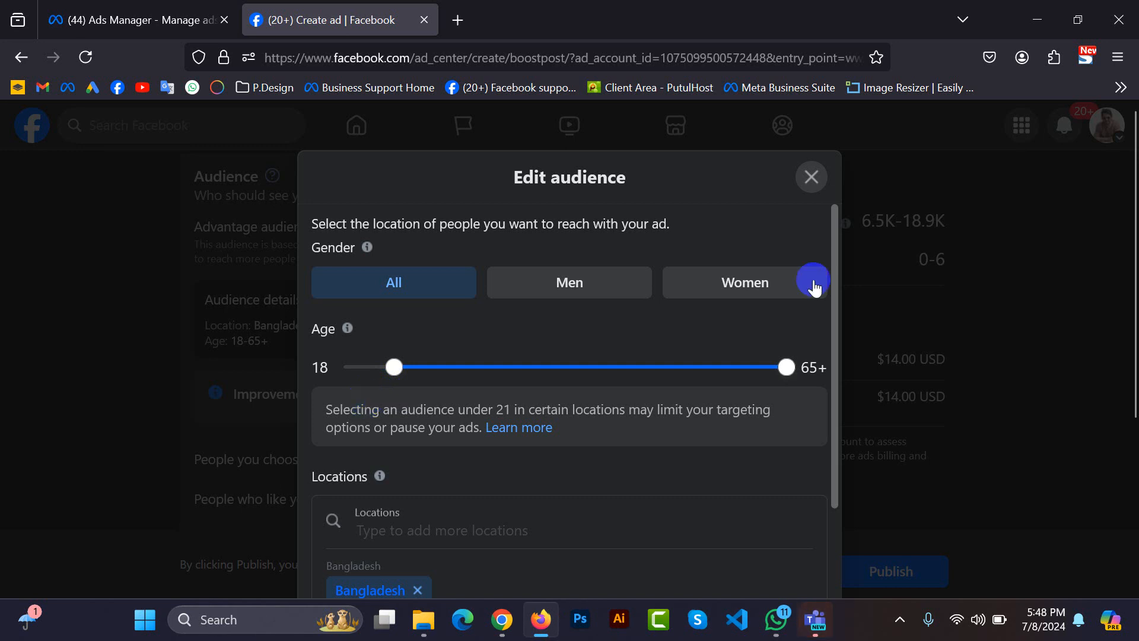
pyautogui.moveTo(786, 366); pyautogui.dragTo(577, 368)
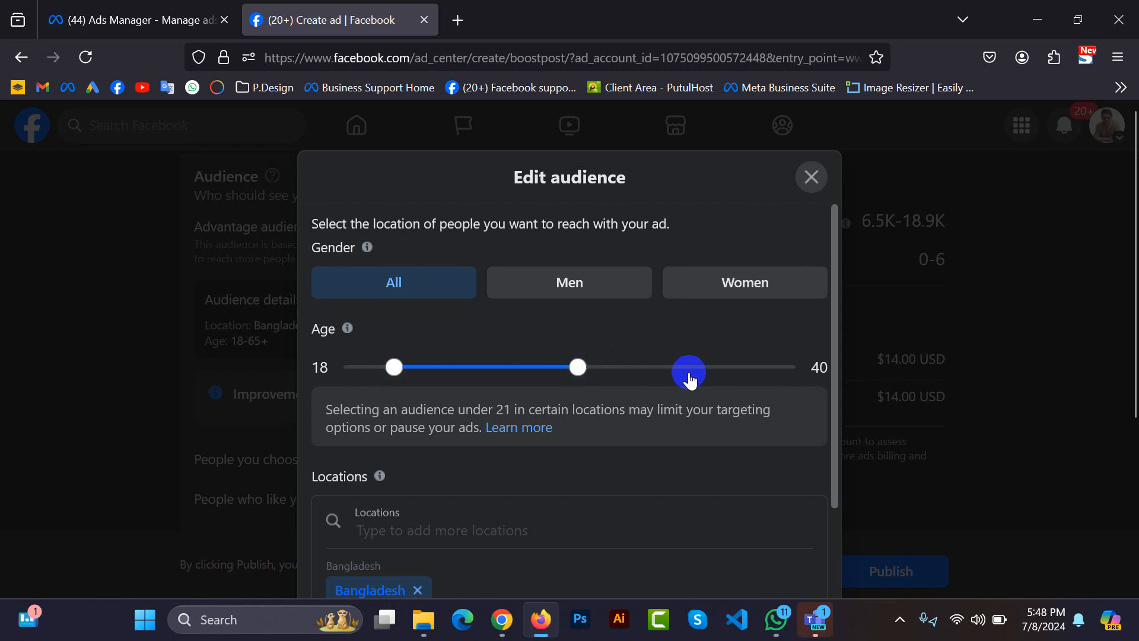
# Try a maximum audience age of 63, then set the maximum age to 39.
pyautogui.click(576, 369)
pyautogui.click(522, 374)
pyautogui.click(579, 375)
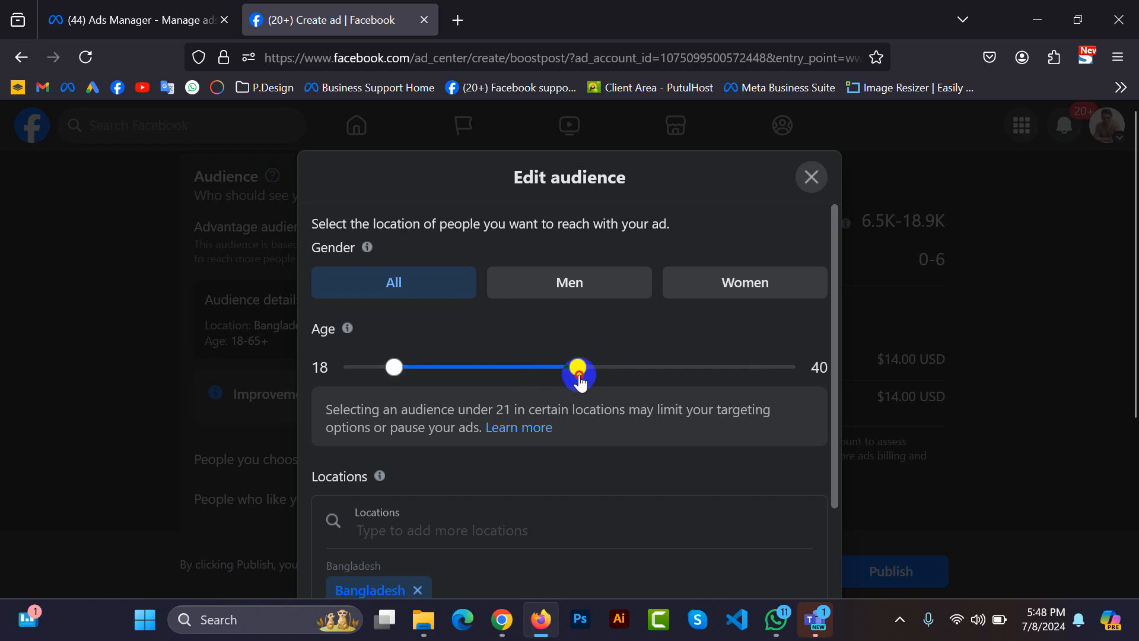
pyautogui.click(526, 372)
pyautogui.moveTo(526, 371); pyautogui.dragTo(779, 415)
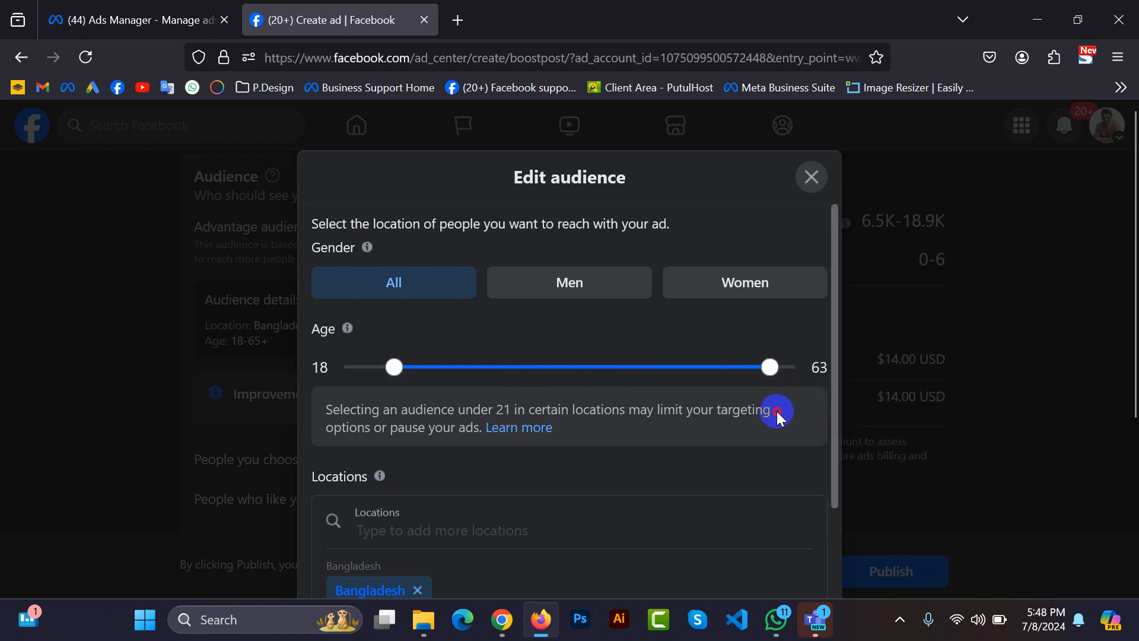
pyautogui.moveTo(777, 411); pyautogui.dragTo(570, 454)
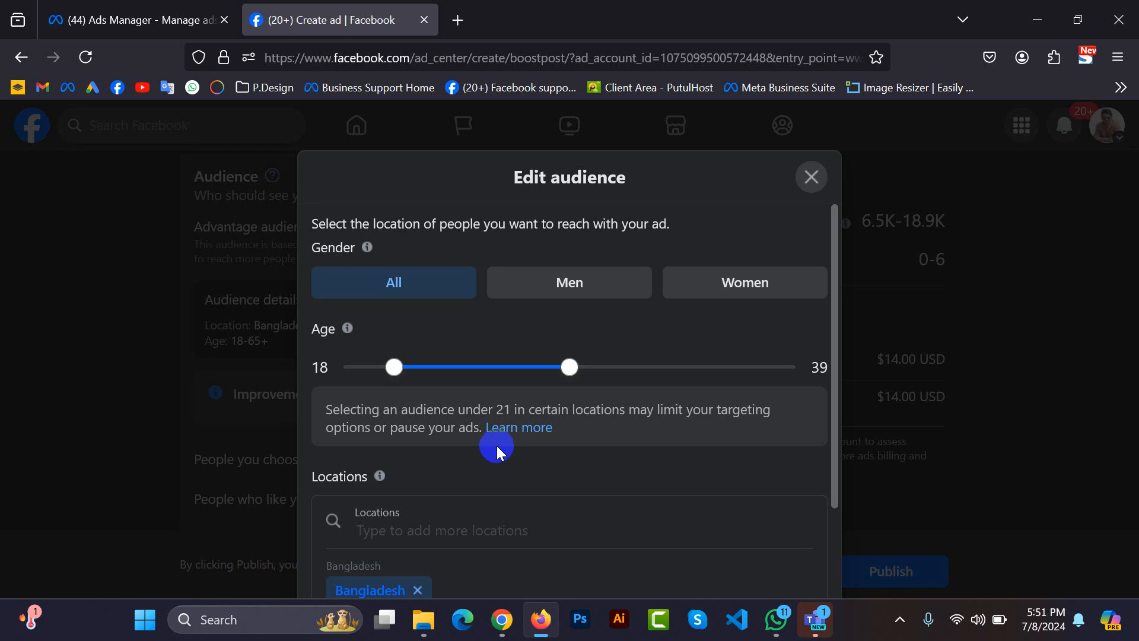
# Search the audience locations for "Taltoli Upozila, Barguna" and add the place Sonarchar, Taltoli, Barguna.
pyautogui.click(387, 524)
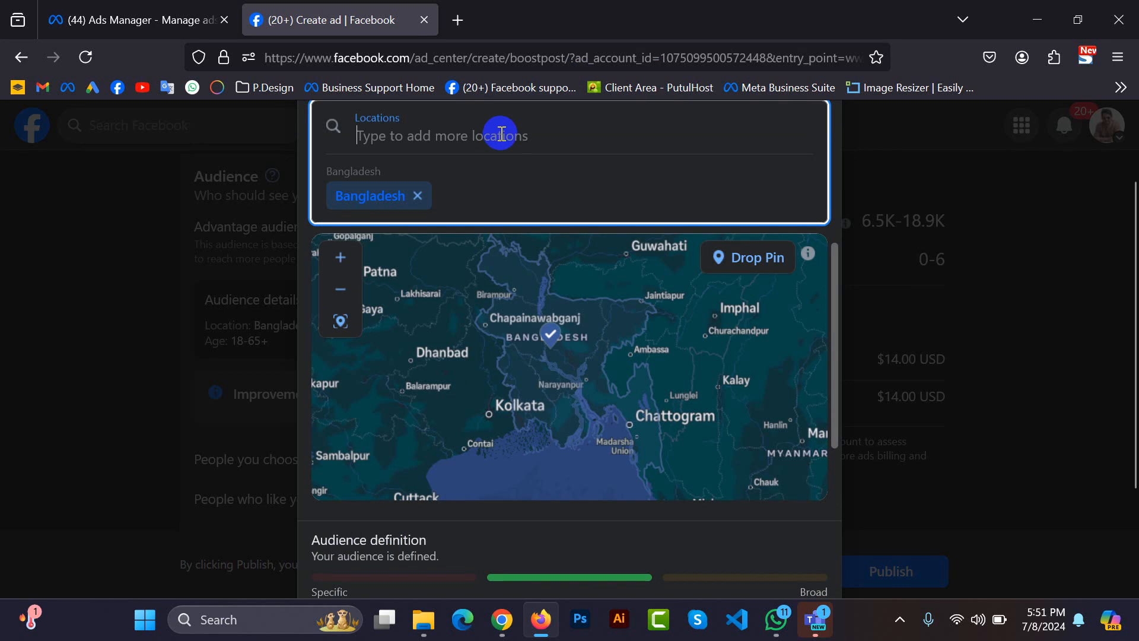
pyautogui.write('Taltoli')
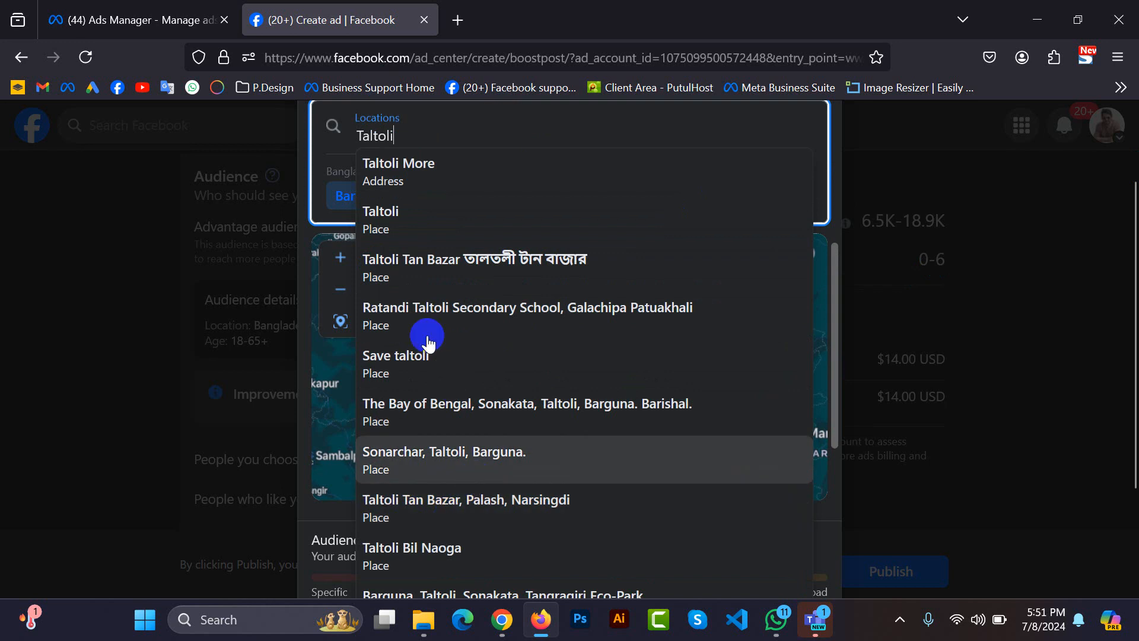
pyautogui.scroll(2, 463, 178)
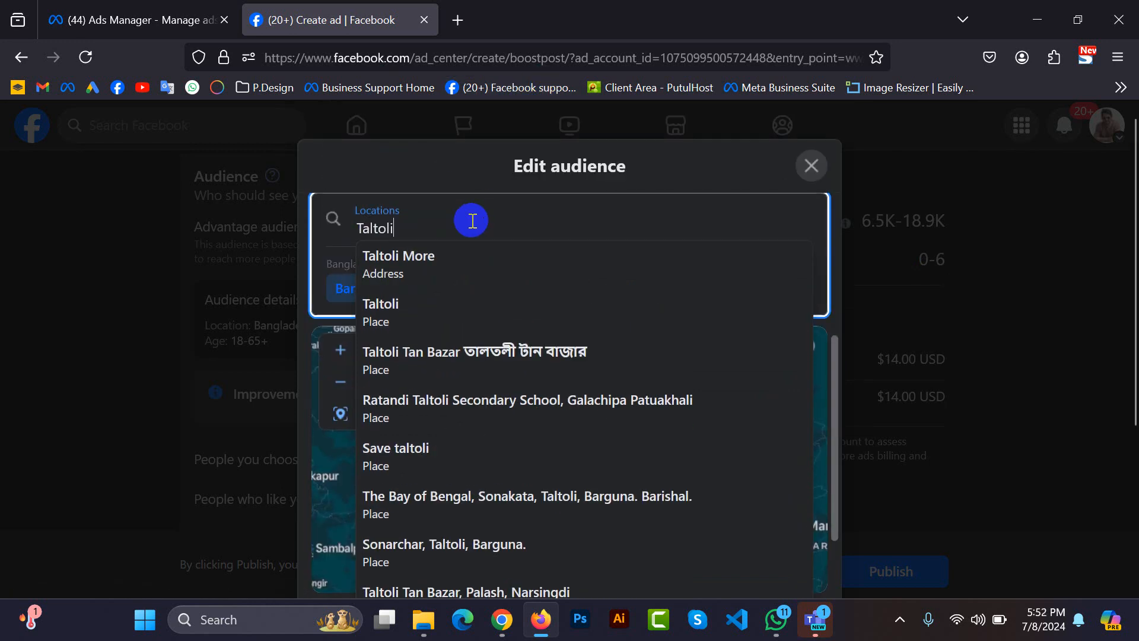
pyautogui.write('Upozila')
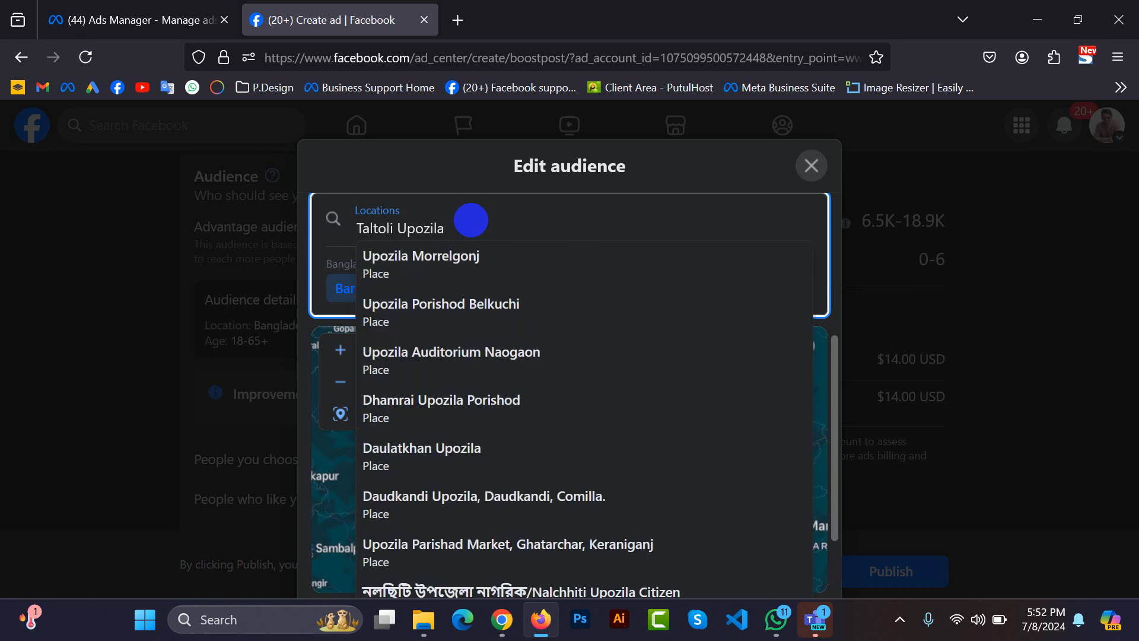
pyautogui.write(', Barguna')
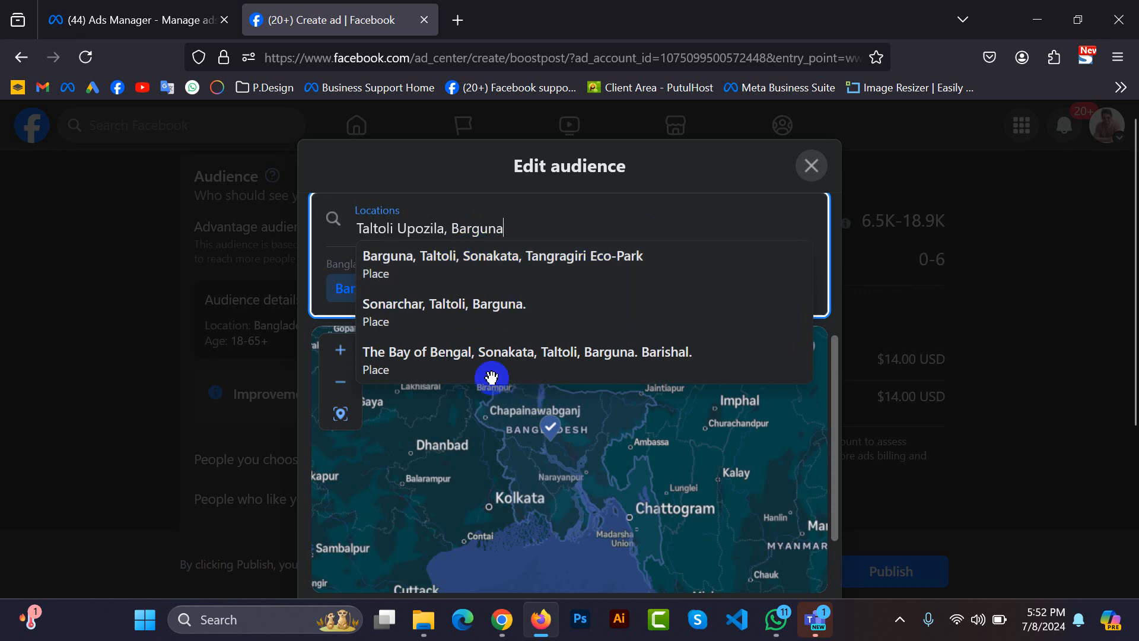
pyautogui.click(448, 311)
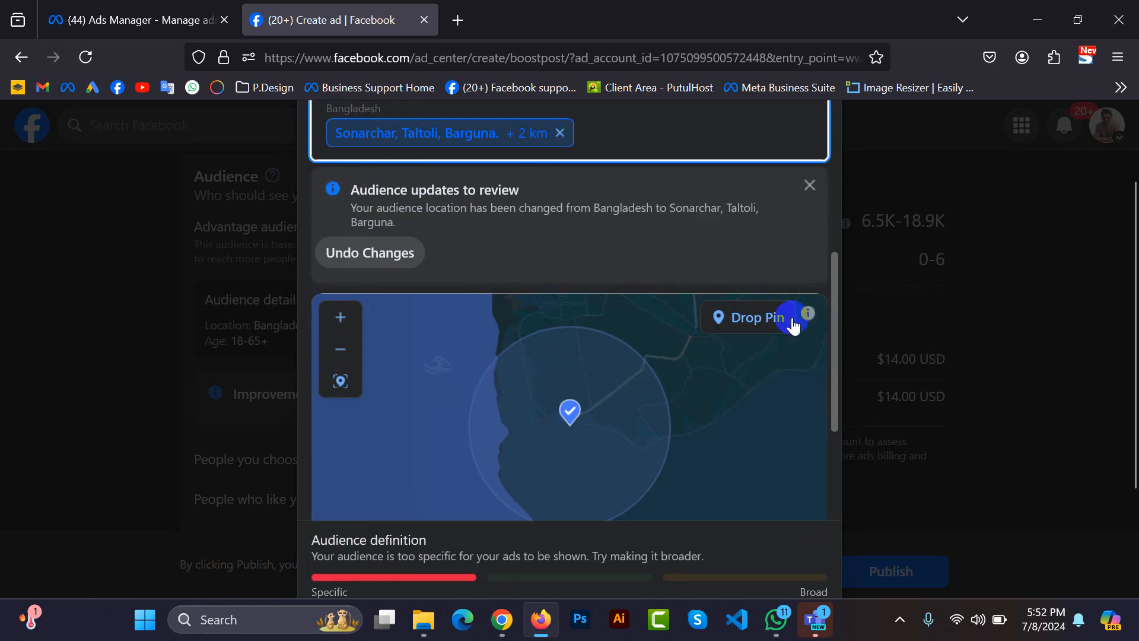
# Set the radius around the Sonarchar, Taltoli, Barguna location to 80 km.
pyautogui.scroll(-5, 679, 348)
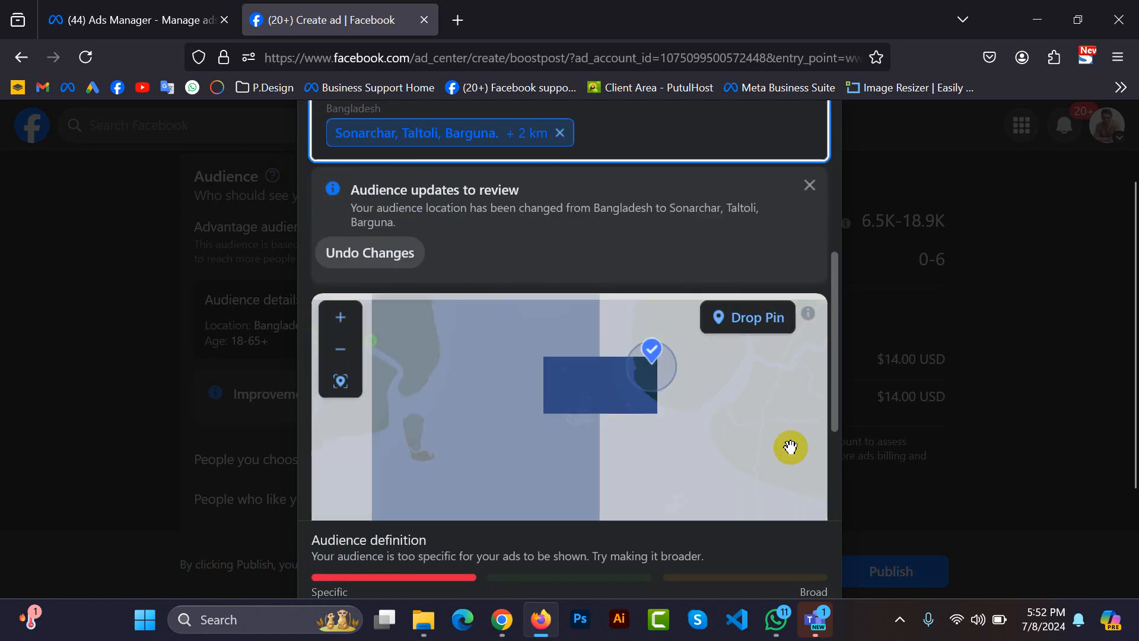
pyautogui.scroll(-3, 831, 366)
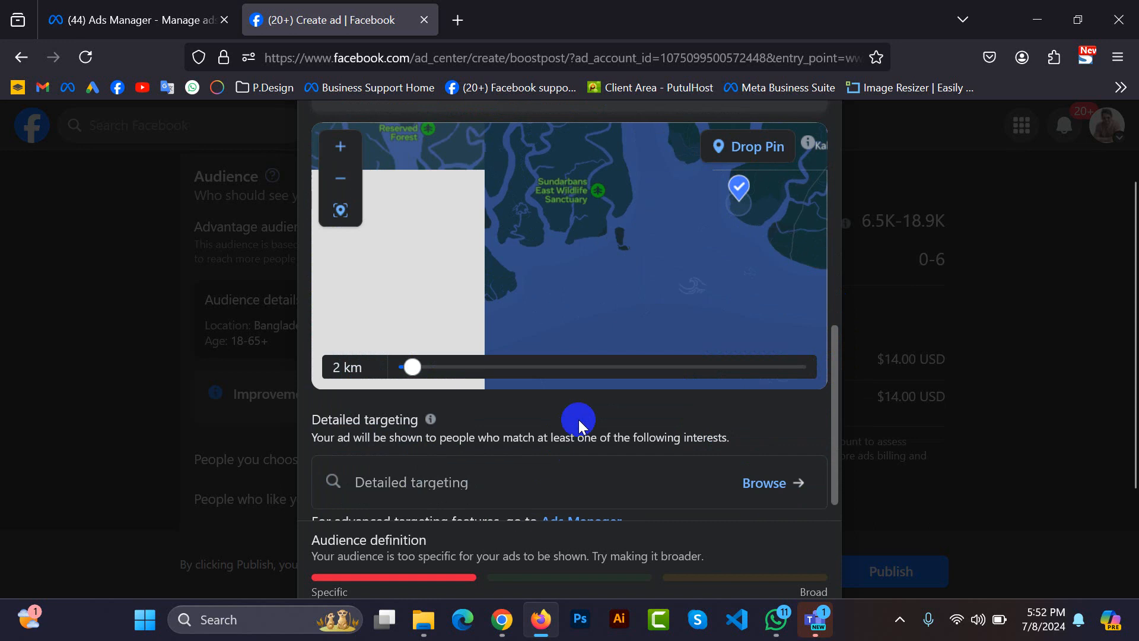
pyautogui.moveTo(781, 172); pyautogui.dragTo(574, 236)
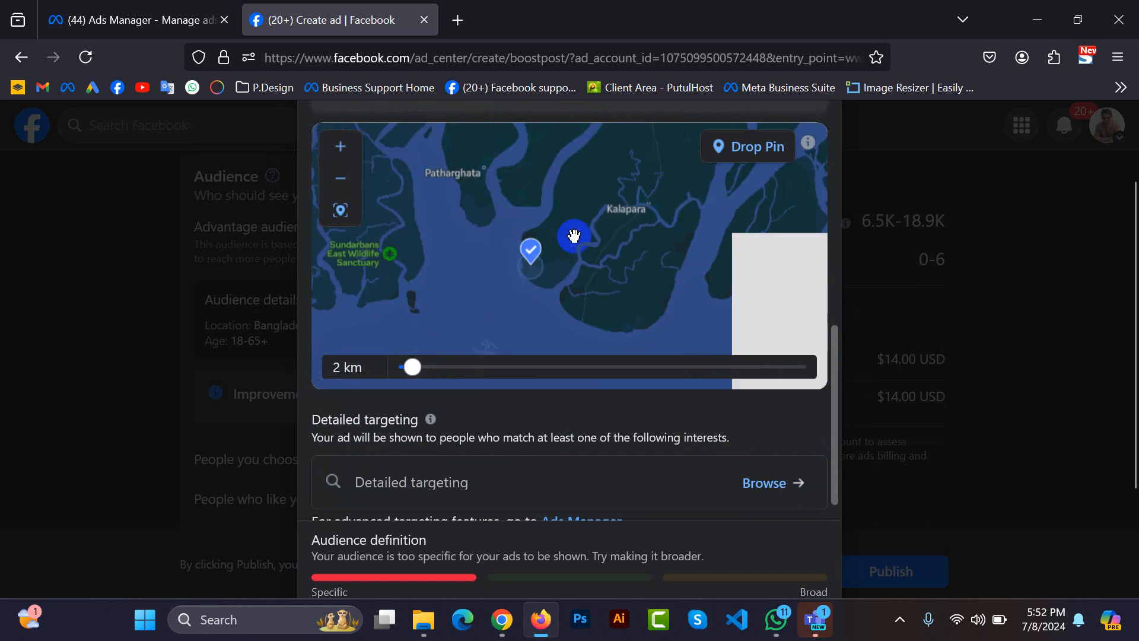
pyautogui.scroll(3, 543, 261)
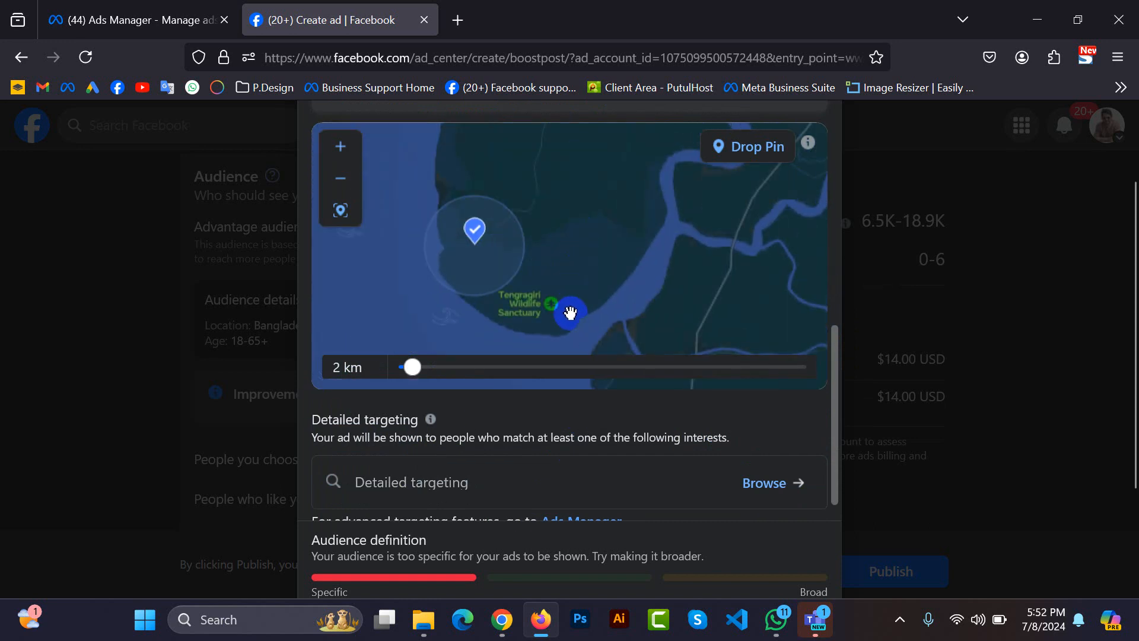
pyautogui.scroll(2, 563, 282)
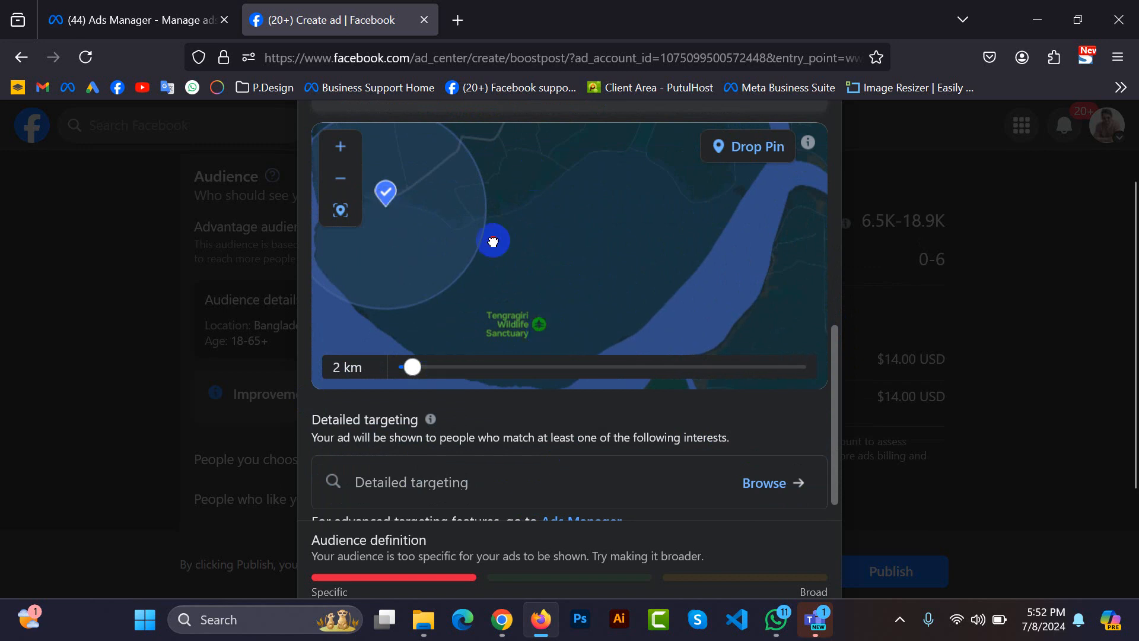
pyautogui.moveTo(495, 240); pyautogui.dragTo(467, 376)
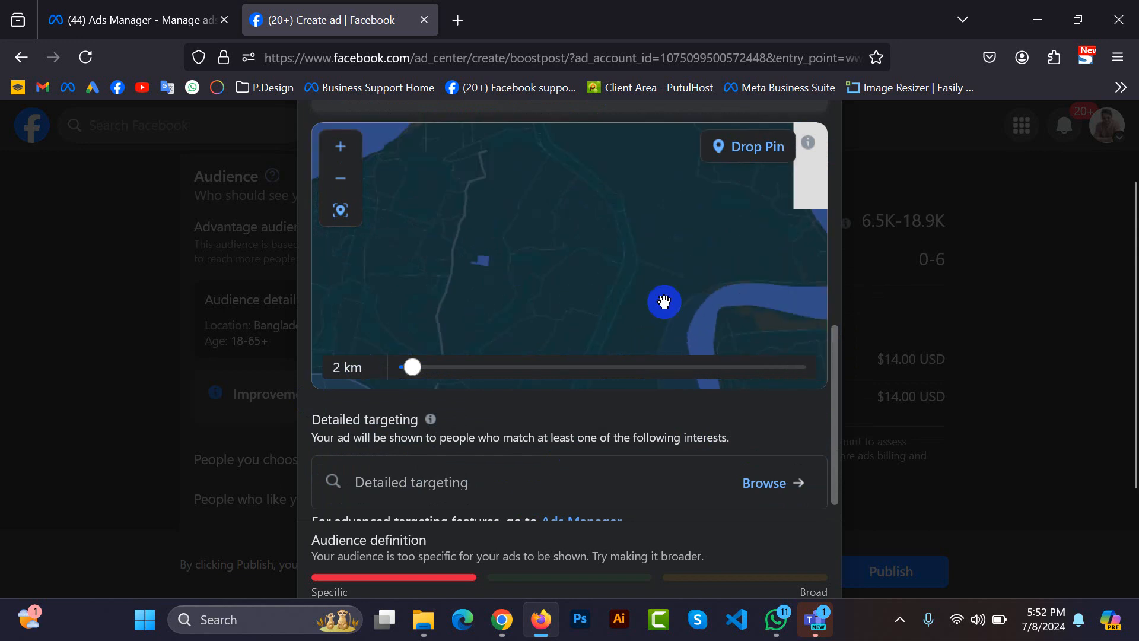
pyautogui.scroll(-3, 488, 264)
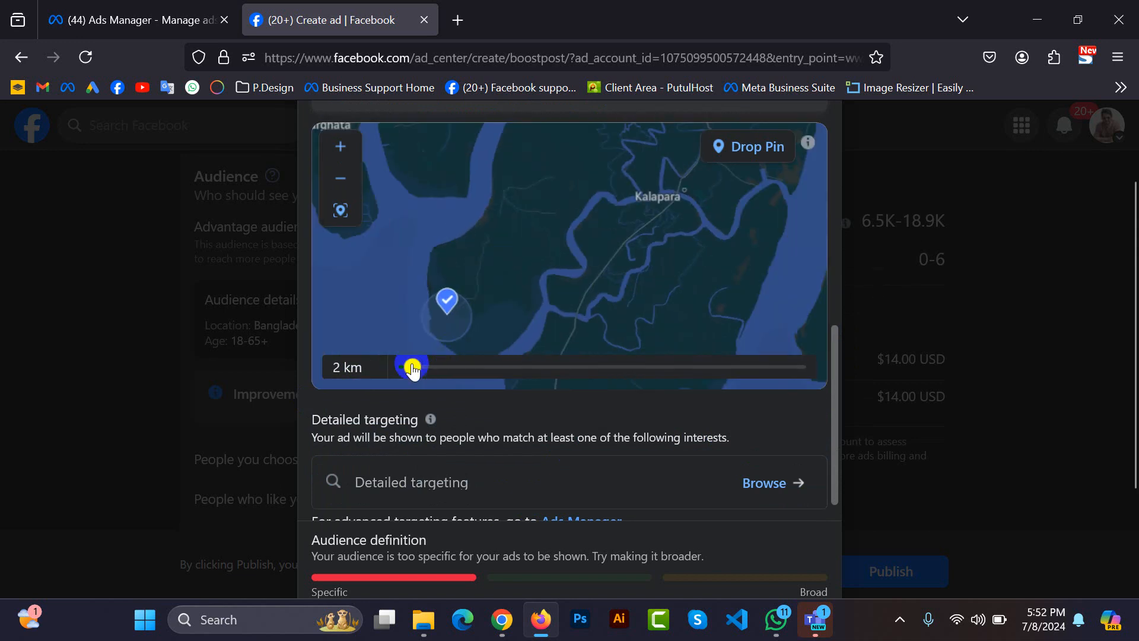
pyautogui.moveTo(413, 369); pyautogui.dragTo(806, 365)
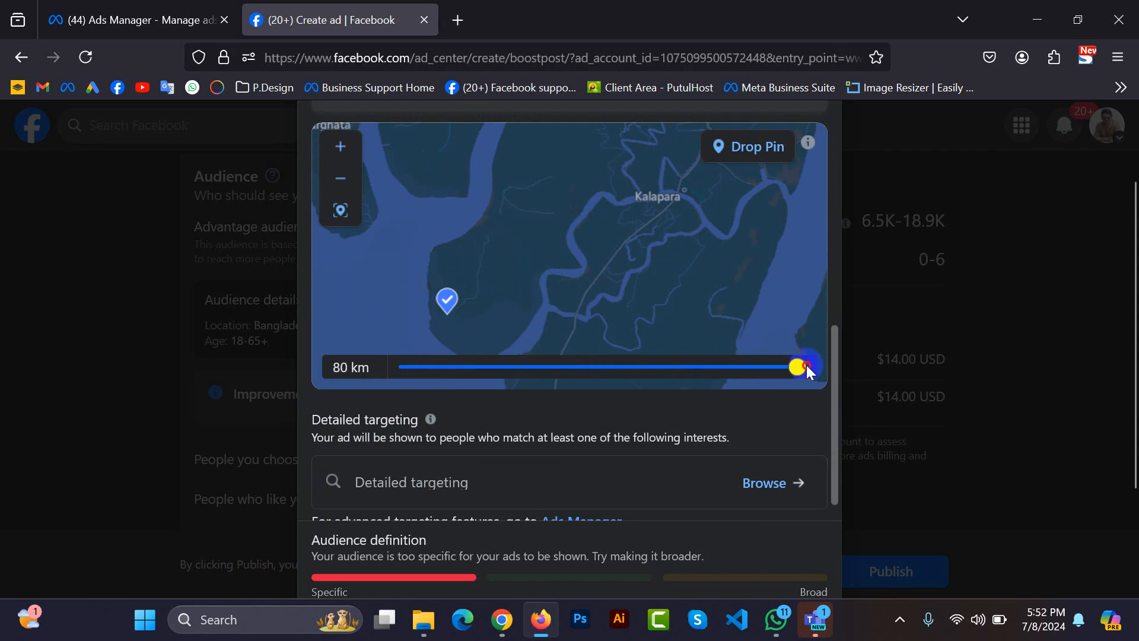
# Review the area covered by the radius on the map and reduce the radius to 14 km.
pyautogui.scroll(-3, 647, 263)
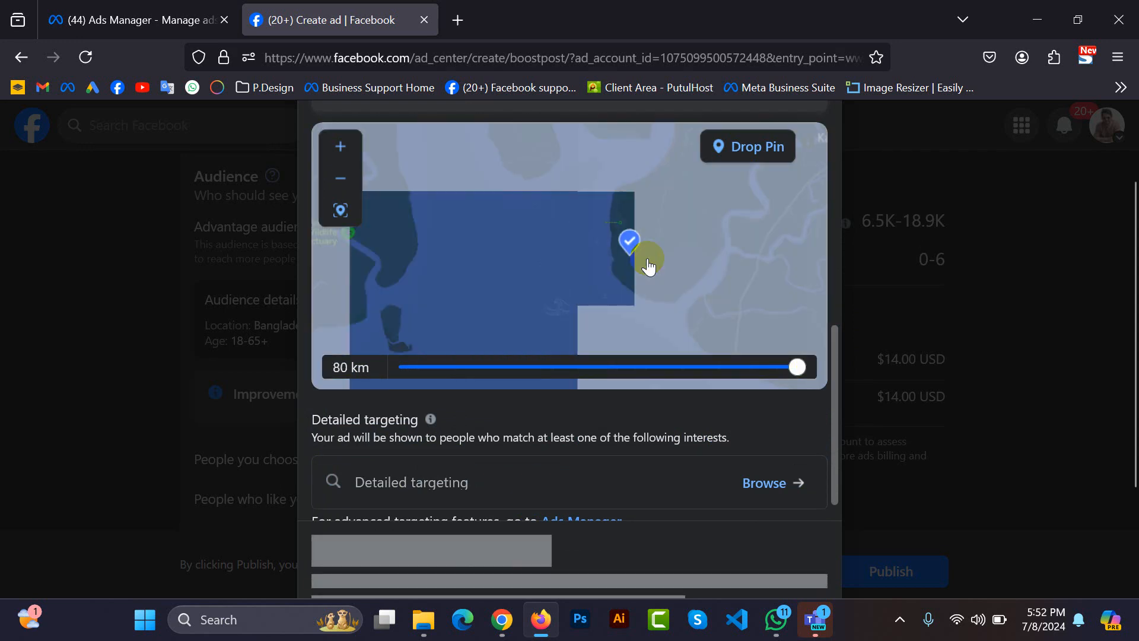
pyautogui.moveTo(717, 211); pyautogui.dragTo(586, 254)
pyautogui.scroll(-3, 607, 243)
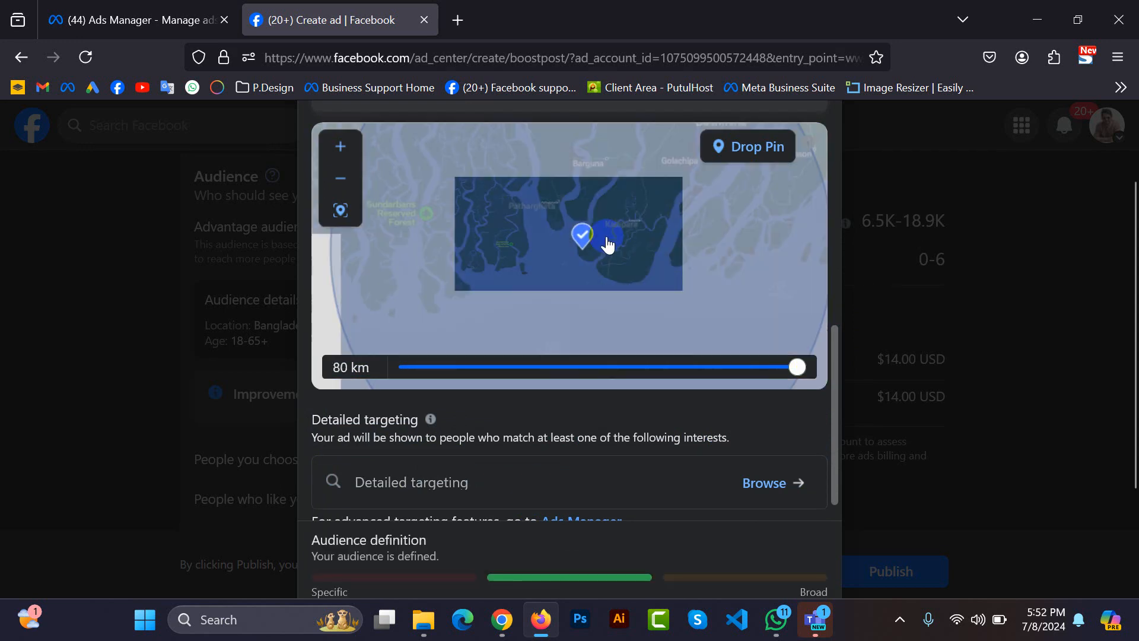
pyautogui.scroll(-3, 607, 243)
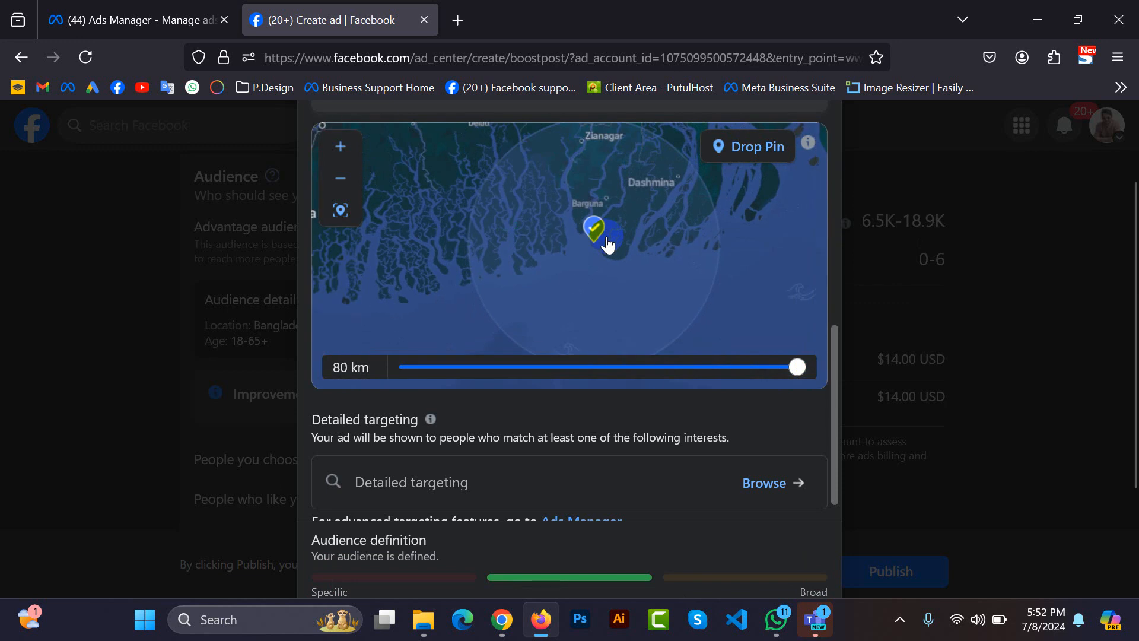
pyautogui.moveTo(797, 366); pyautogui.dragTo(468, 377)
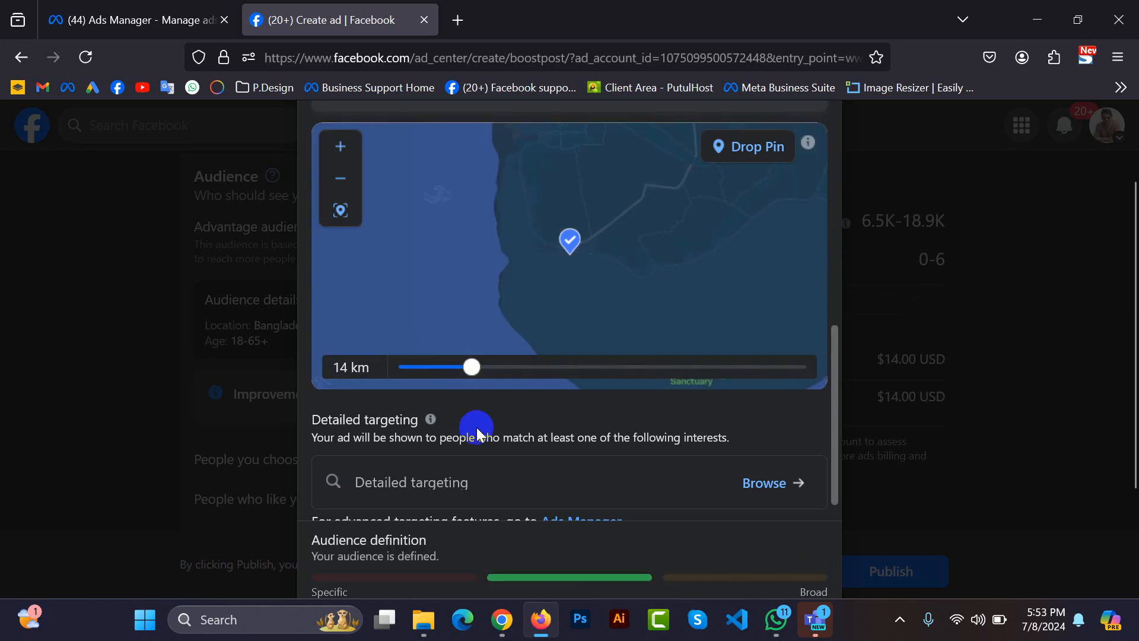
# Examine the map around the Sonarchar pin and remove that location from the audience.
pyautogui.scroll(-1, 492, 411)
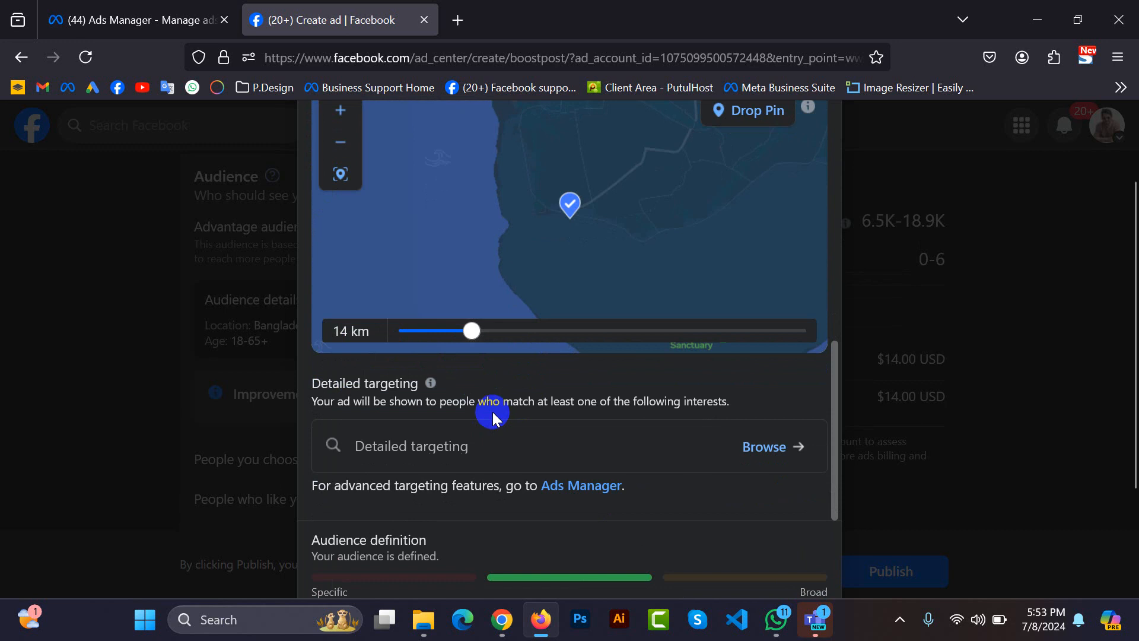
pyautogui.scroll(3, 519, 437)
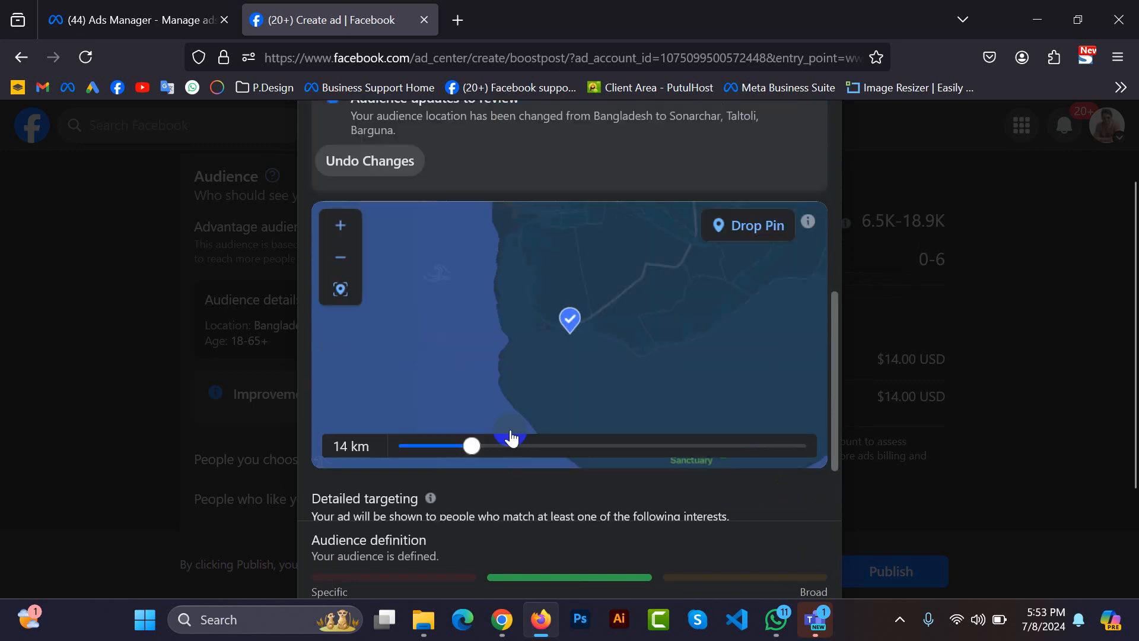
pyautogui.scroll(1, 511, 438)
pyautogui.moveTo(526, 322); pyautogui.dragTo(476, 390)
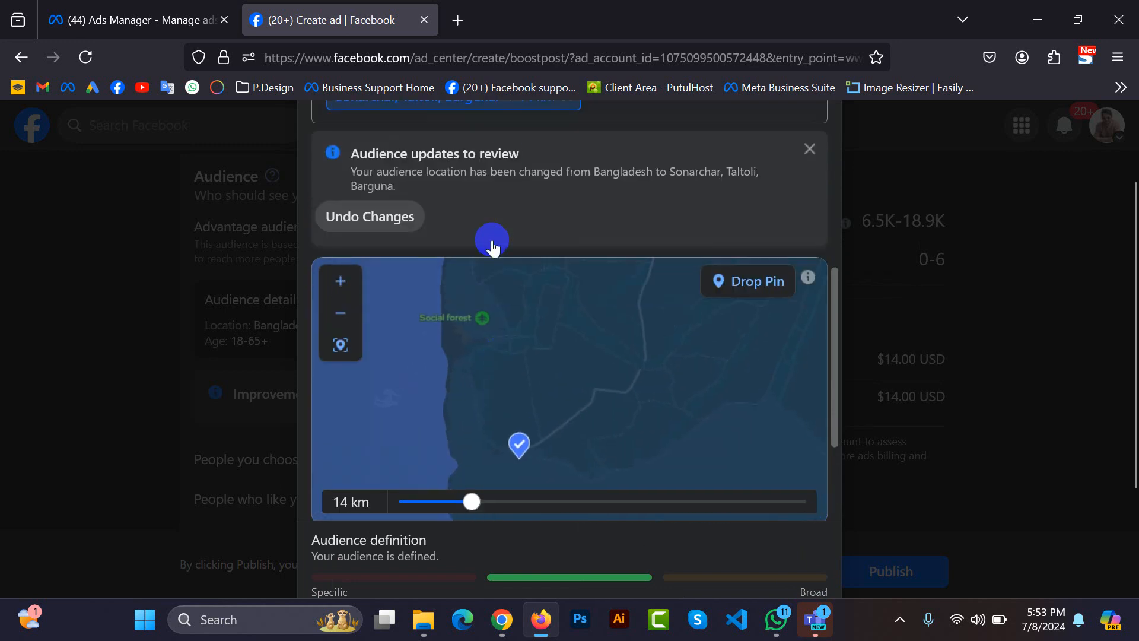
pyautogui.scroll(2, 503, 162)
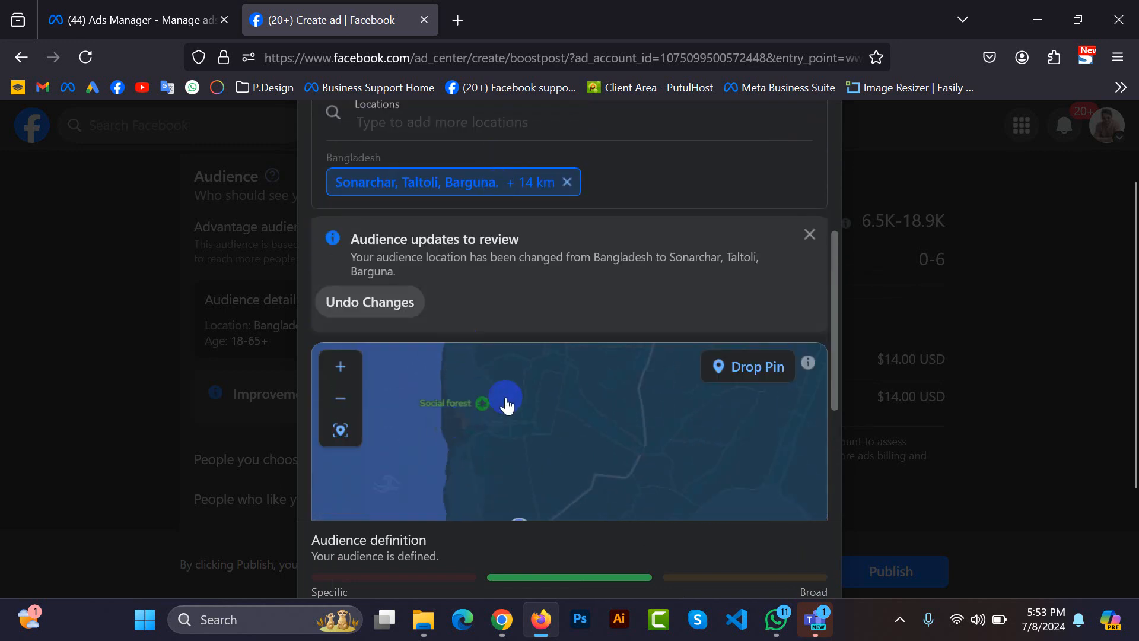
pyautogui.scroll(1, 506, 400)
pyautogui.moveTo(610, 422); pyautogui.dragTo(463, 451)
pyautogui.scroll(-3, 520, 437)
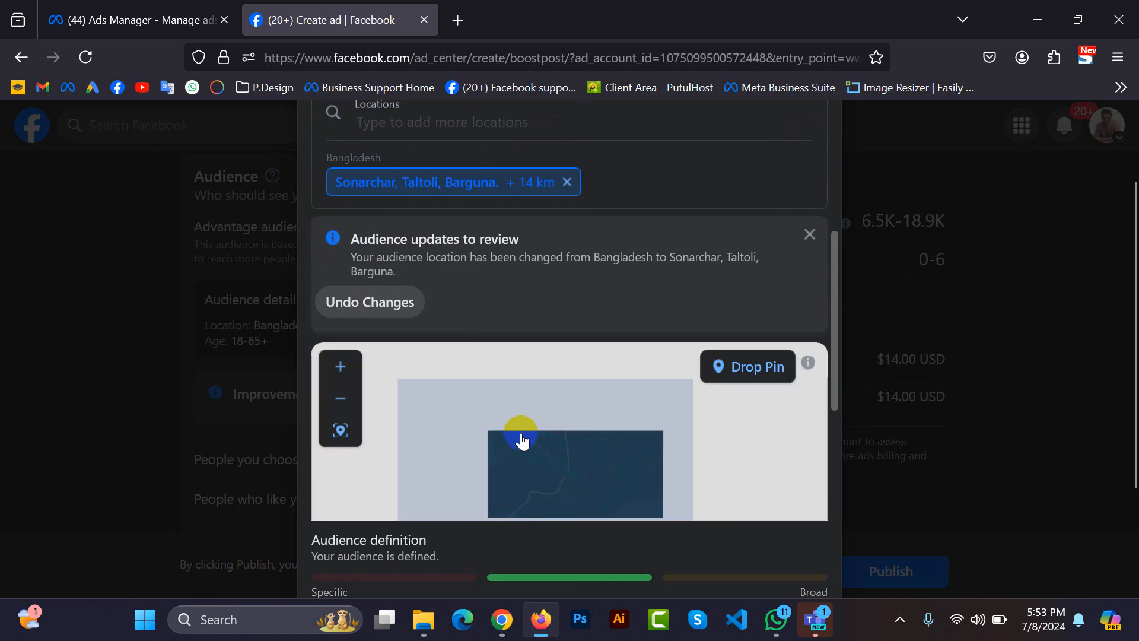
pyautogui.moveTo(595, 418); pyautogui.dragTo(525, 443)
pyautogui.scroll(-1, 605, 436)
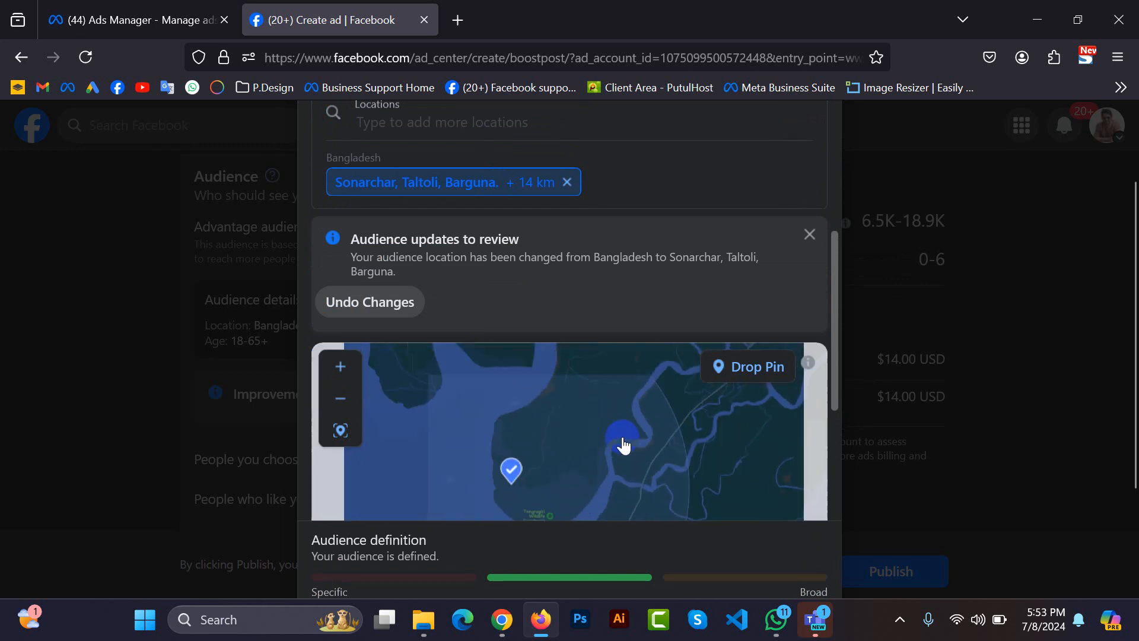
pyautogui.moveTo(570, 405); pyautogui.dragTo(542, 391)
pyautogui.click(434, 449)
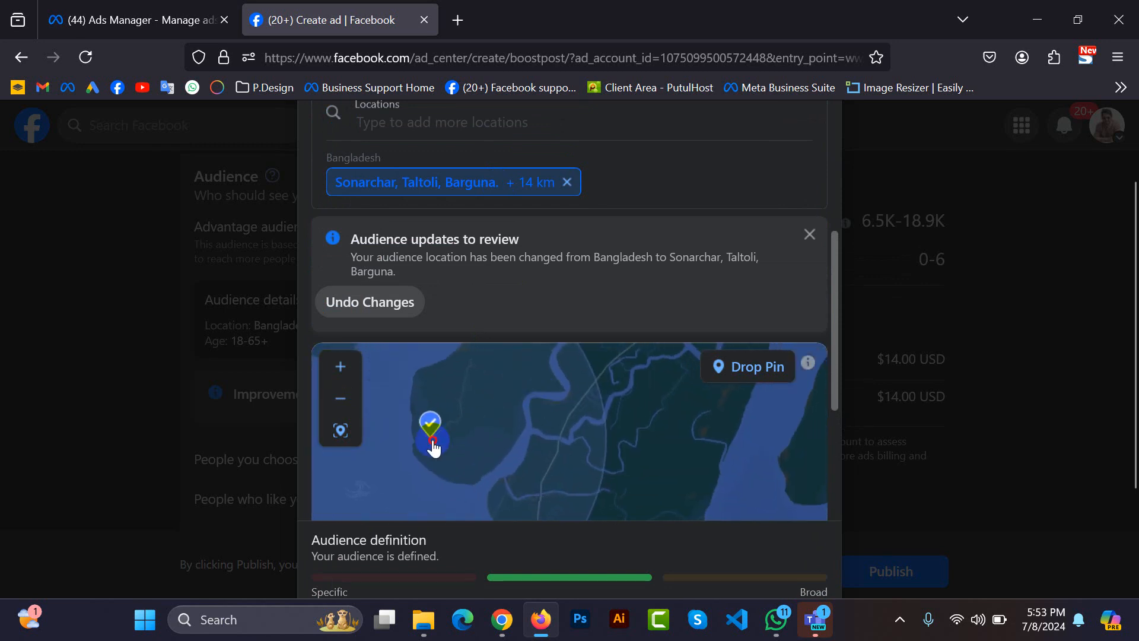
pyautogui.moveTo(434, 449); pyautogui.dragTo(532, 456)
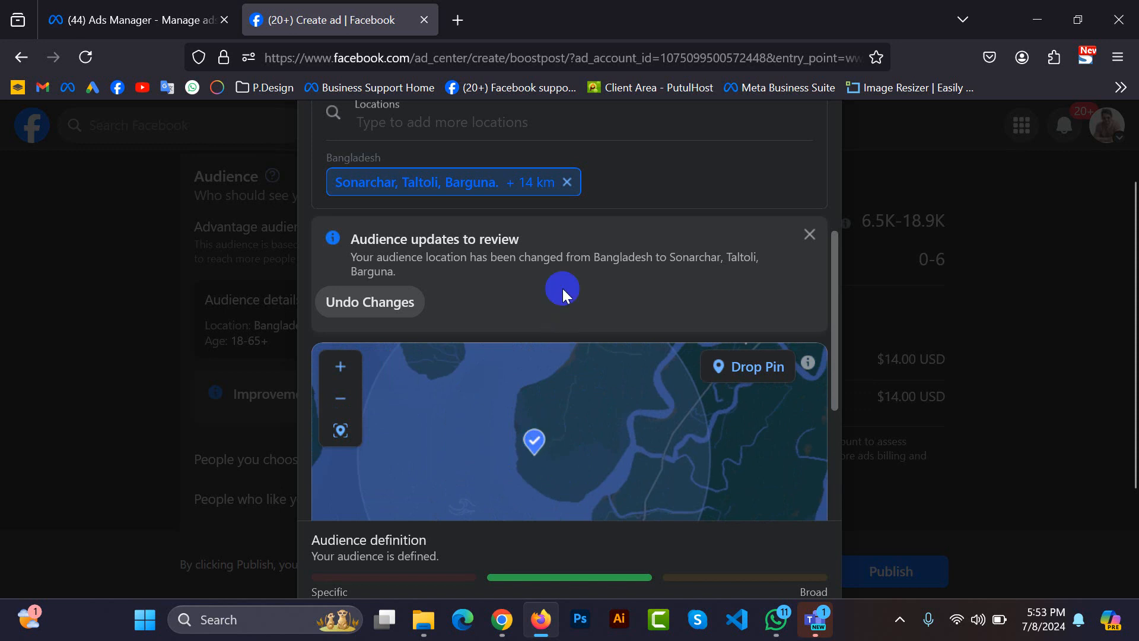
pyautogui.click(567, 182)
# Examine the map around Barguna, Amtoli, Golachipa, Patharghata and the Bishkhali river for an area to target.
pyautogui.moveTo(605, 275); pyautogui.dragTo(592, 361)
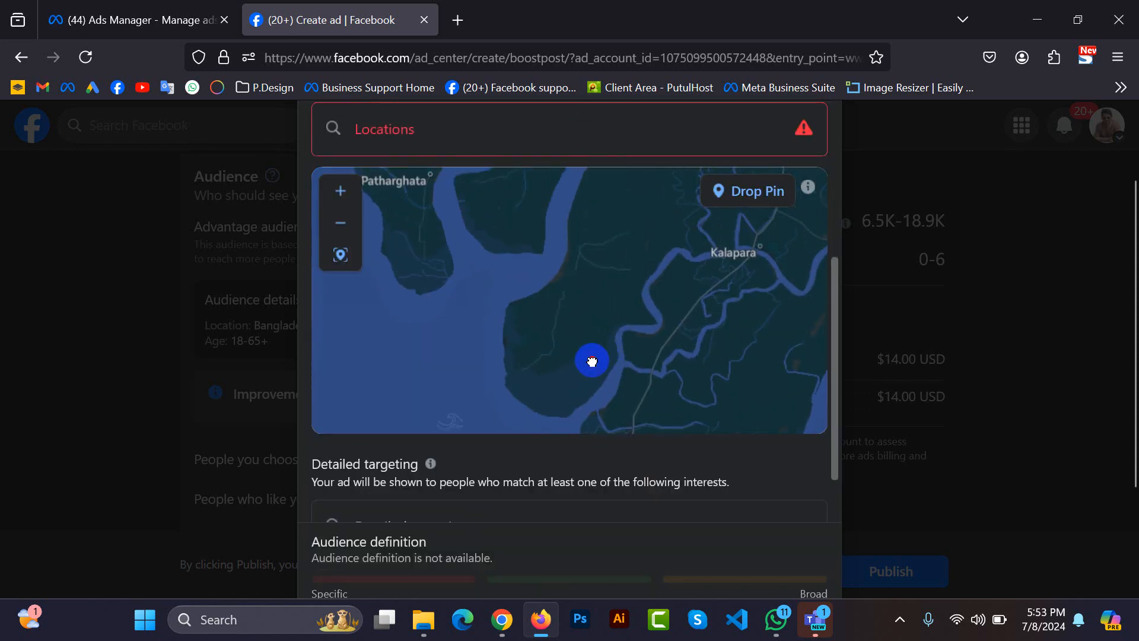
pyautogui.scroll(-1, 592, 309)
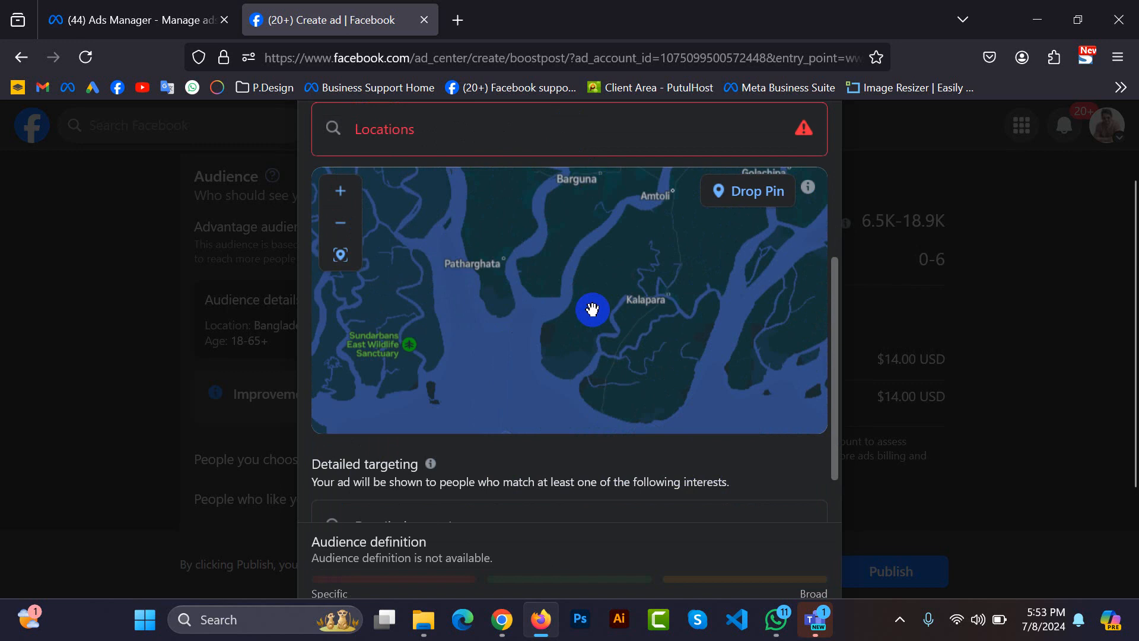
pyautogui.scroll(-1, 592, 309)
pyautogui.scroll(1, 581, 252)
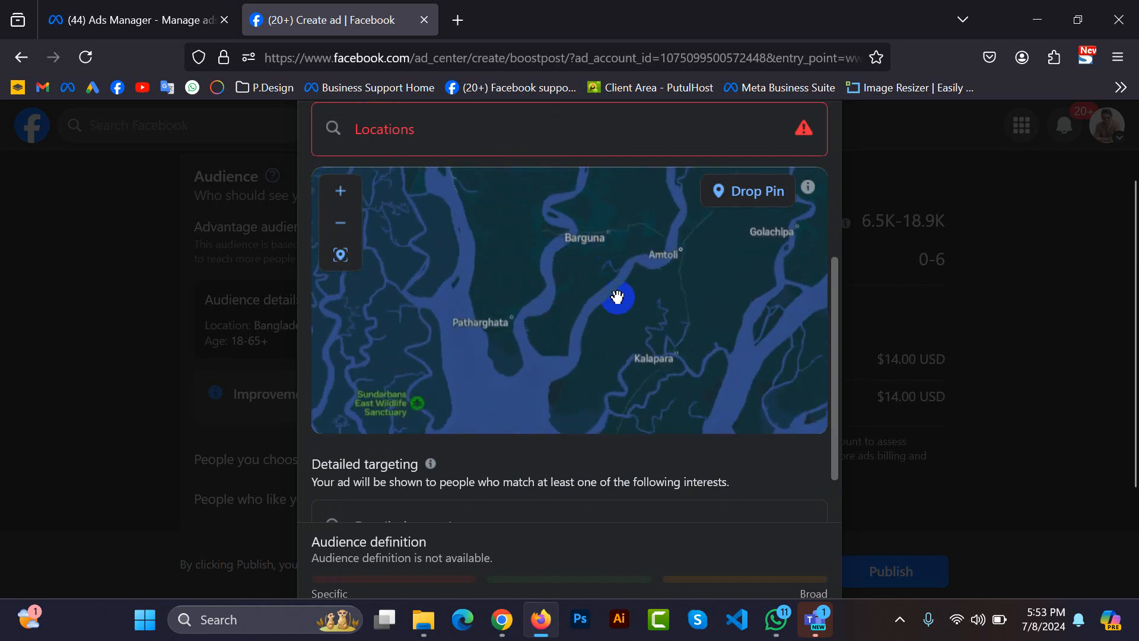
pyautogui.scroll(1, 656, 265)
pyautogui.moveTo(719, 264); pyautogui.dragTo(519, 408)
pyautogui.moveTo(598, 243); pyautogui.dragTo(580, 268)
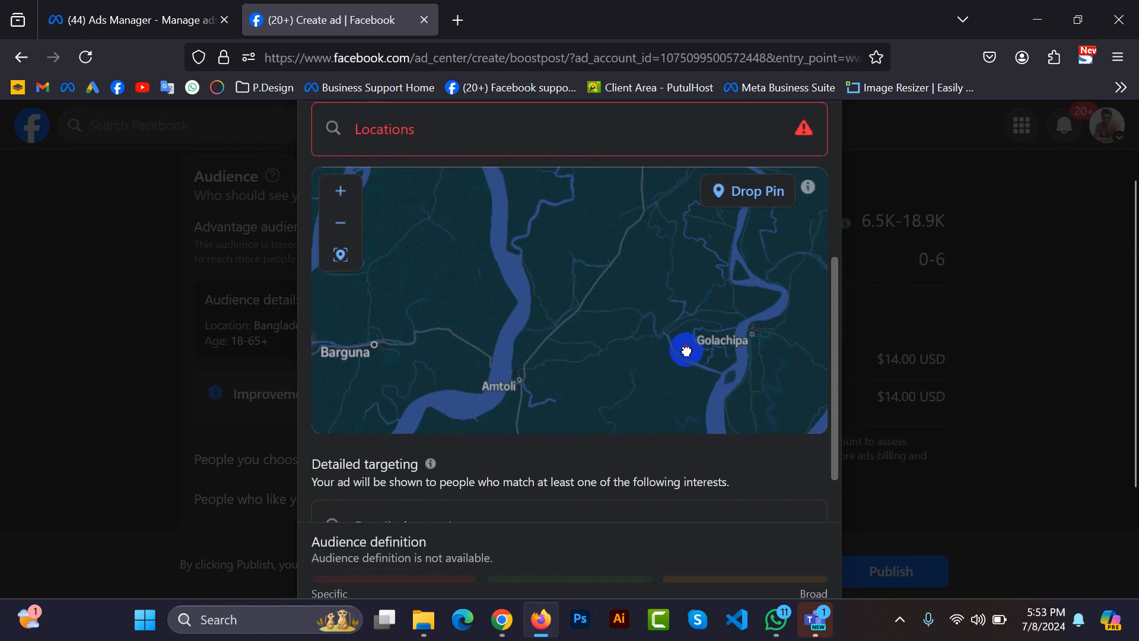
pyautogui.moveTo(686, 351); pyautogui.dragTo(759, 279)
pyautogui.moveTo(627, 363); pyautogui.dragTo(735, 272)
pyautogui.moveTo(617, 327); pyautogui.dragTo(694, 360)
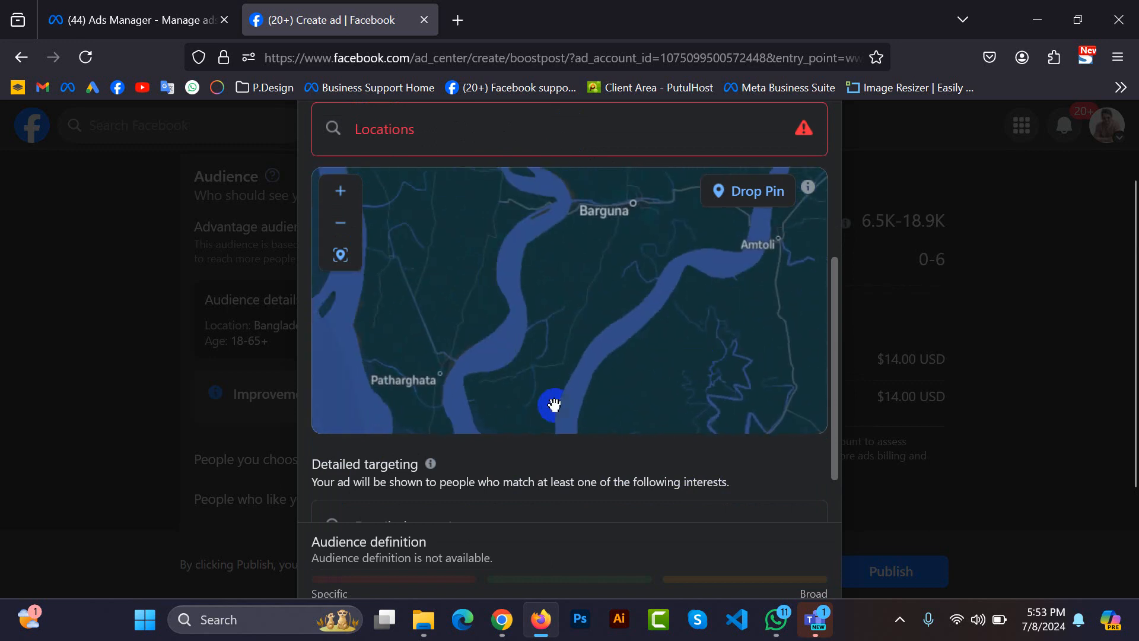
pyautogui.scroll(1, 554, 404)
pyautogui.scroll(1, 546, 305)
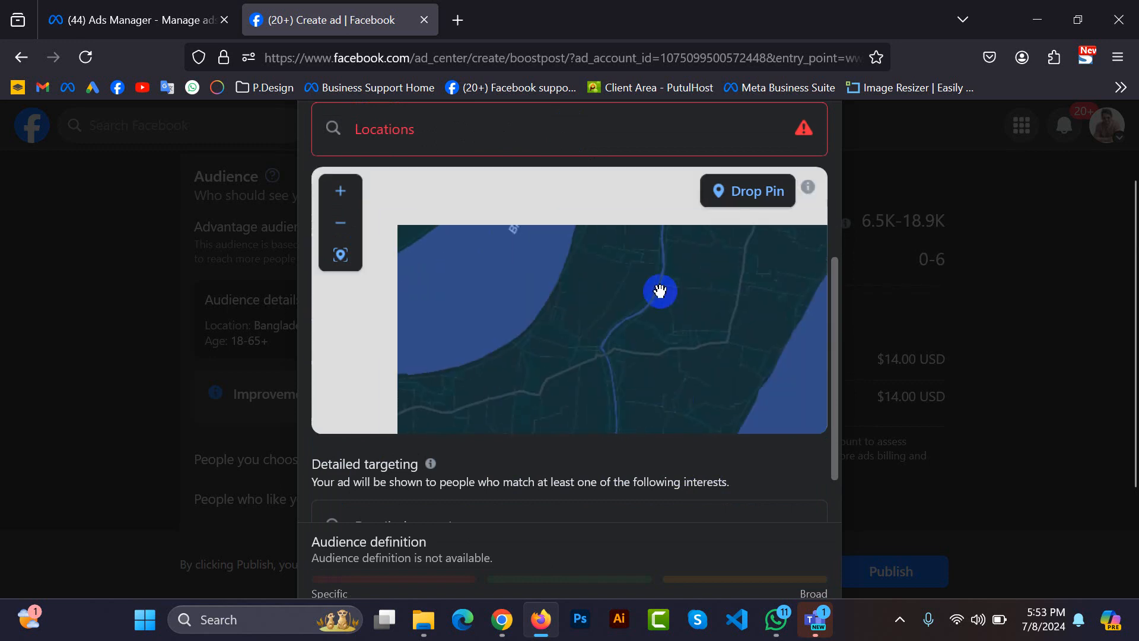
pyautogui.scroll(-2, 658, 293)
pyautogui.scroll(2, 632, 295)
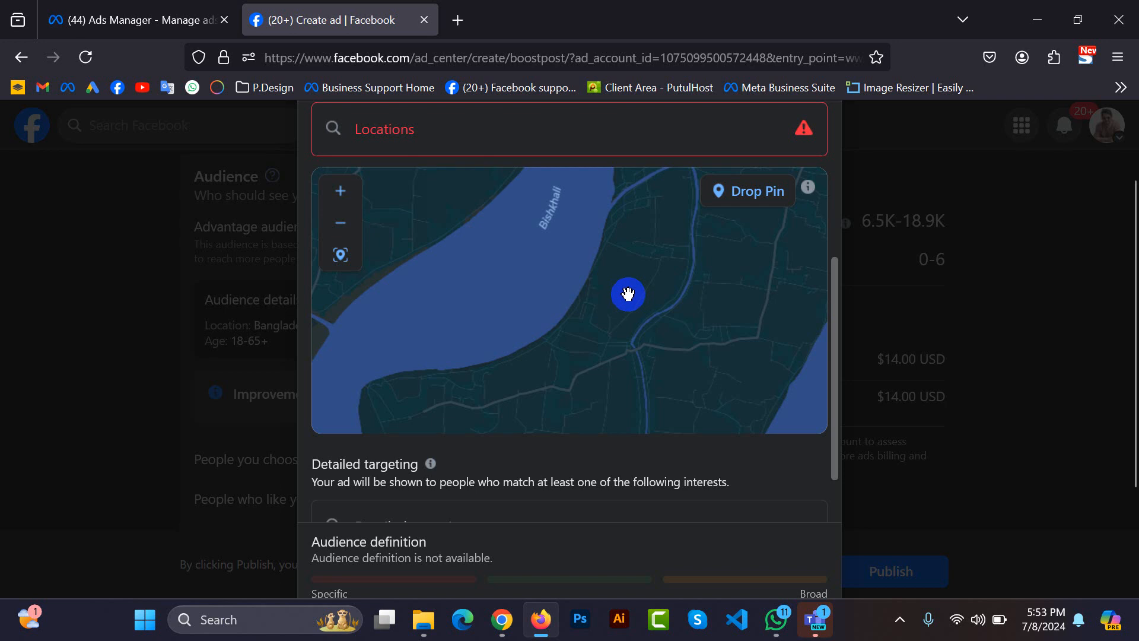
pyautogui.moveTo(640, 272); pyautogui.dragTo(663, 364)
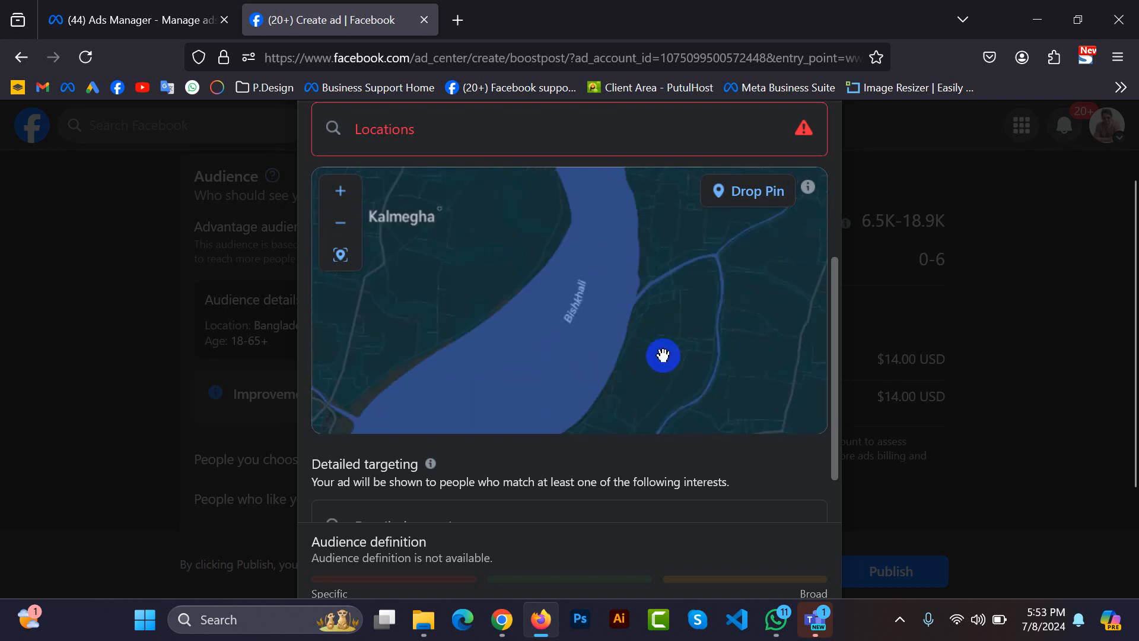
pyautogui.scroll(-1, 677, 325)
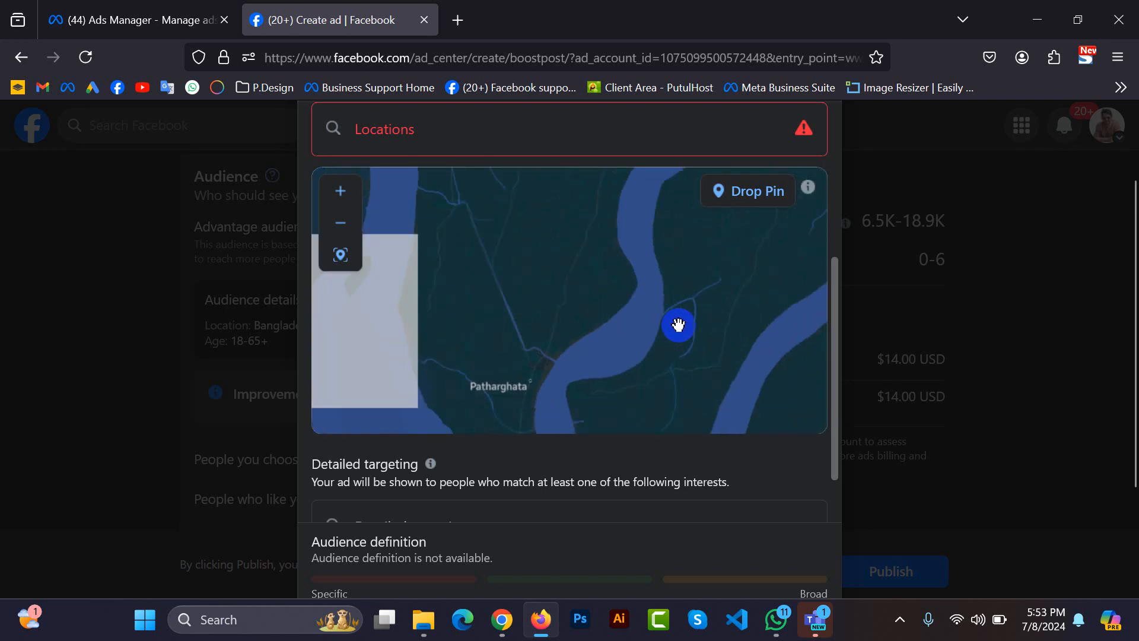
pyautogui.moveTo(682, 334); pyautogui.dragTo(551, 317)
pyautogui.moveTo(552, 389); pyautogui.dragTo(575, 376)
pyautogui.moveTo(706, 344); pyautogui.dragTo(674, 344)
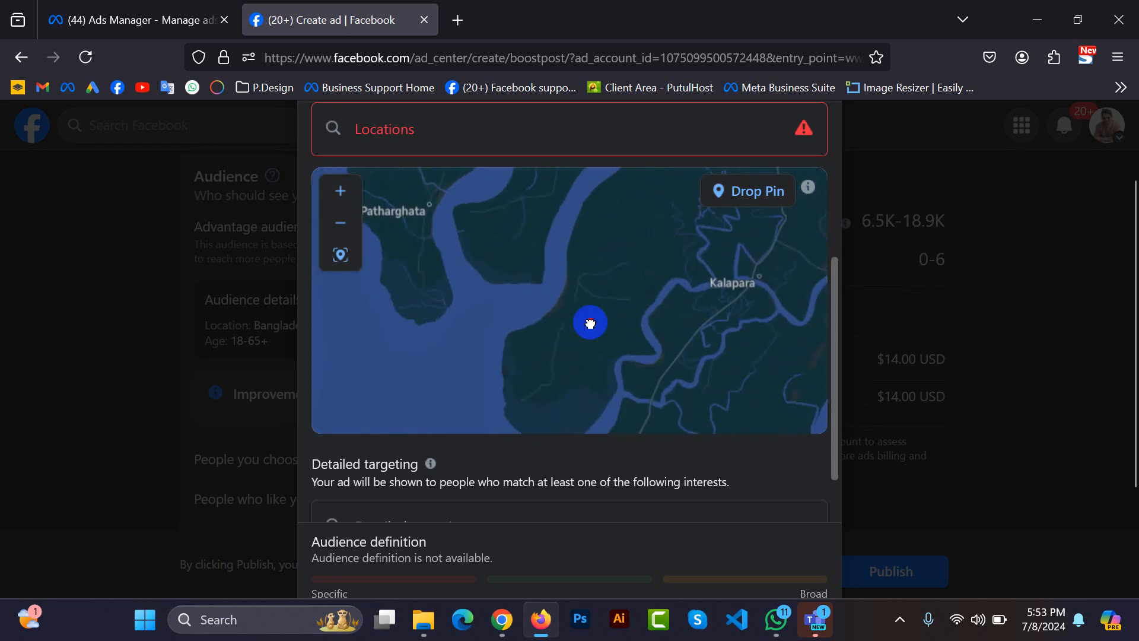
# Drop a pin on the map between Patharghata and Kalapara, just west of Kalapara, and set its radius to 4 km.
pyautogui.moveTo(590, 323)
pyautogui.mouseDown()
pyautogui.moveTo(622, 247)
pyautogui.moveTo(593, 297)
pyautogui.moveTo(602, 228)
pyautogui.mouseUp()
pyautogui.scroll(1, 594, 347)
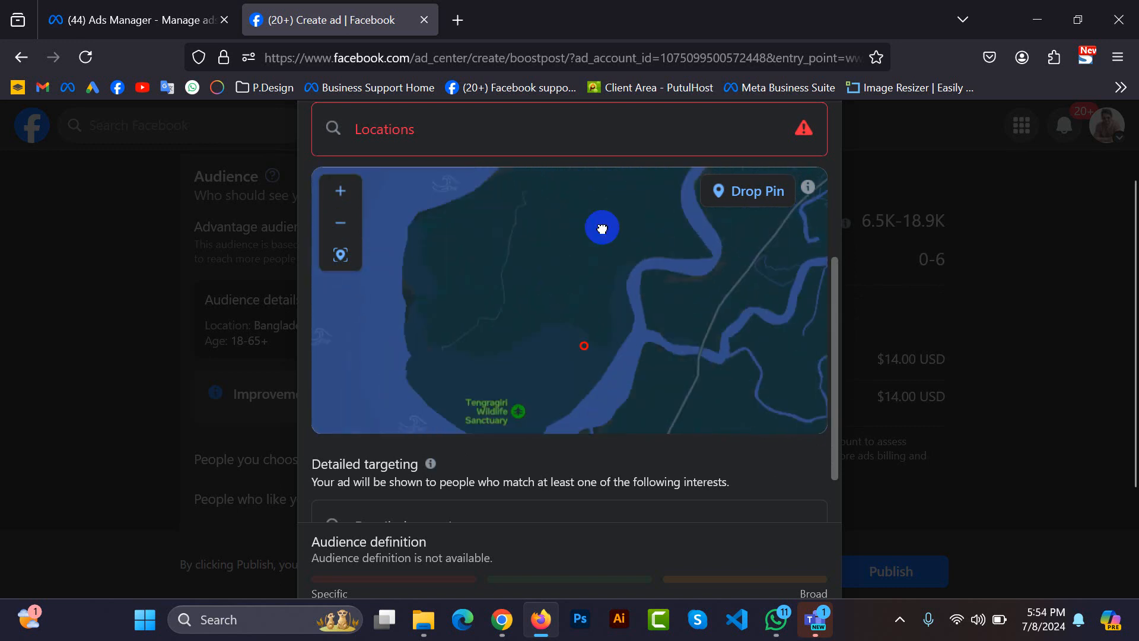
pyautogui.moveTo(549, 363)
pyautogui.mouseDown()
pyautogui.moveTo(547, 331)
pyautogui.moveTo(534, 350)
pyautogui.mouseUp()
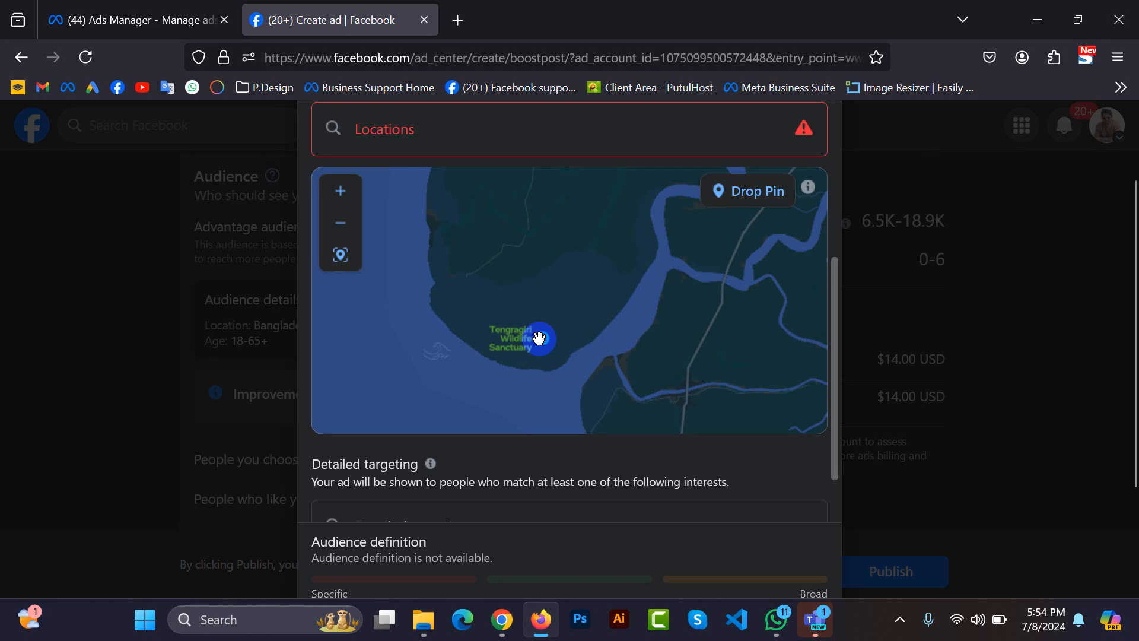
pyautogui.moveTo(560, 264); pyautogui.dragTo(527, 343)
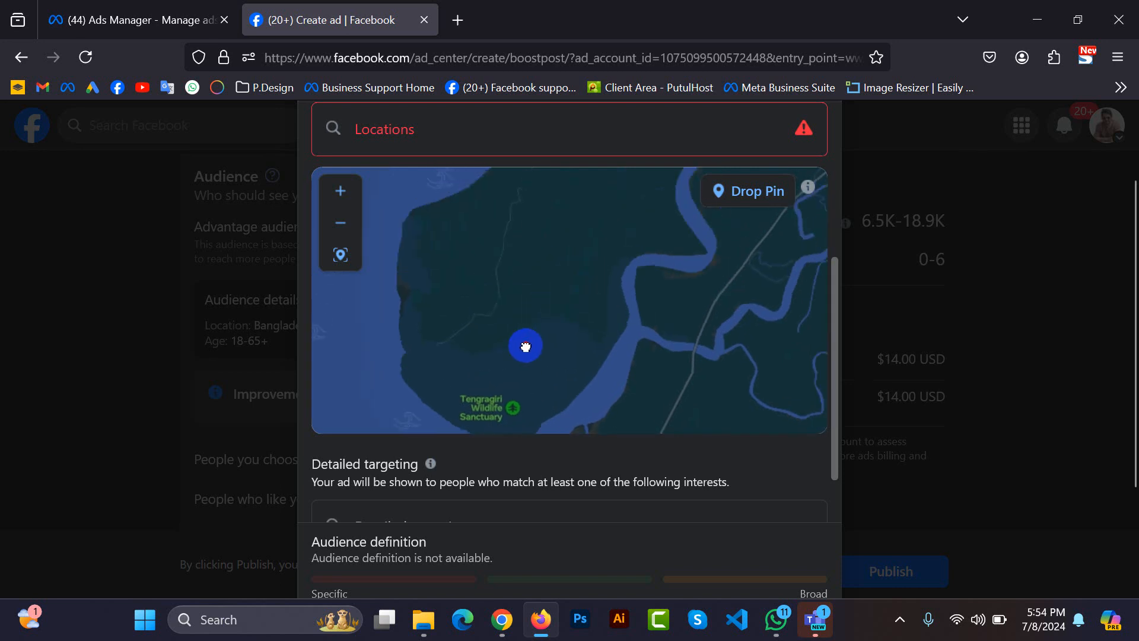
pyautogui.moveTo(566, 270); pyautogui.dragTo(567, 313)
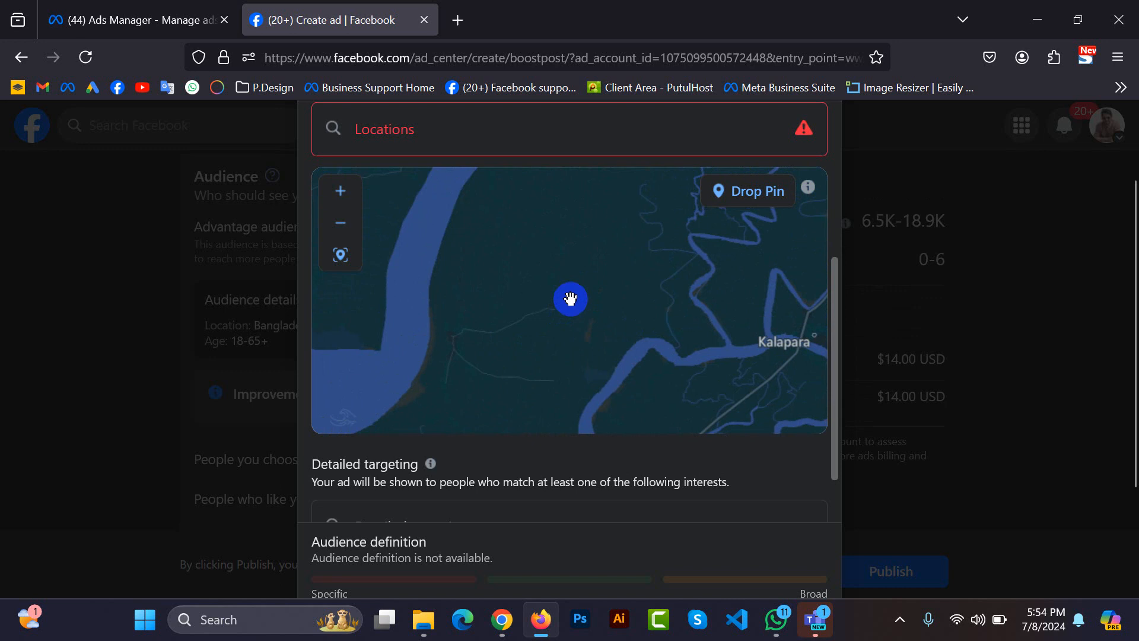
pyautogui.scroll(-1, 570, 301)
pyautogui.moveTo(511, 409); pyautogui.dragTo(537, 338)
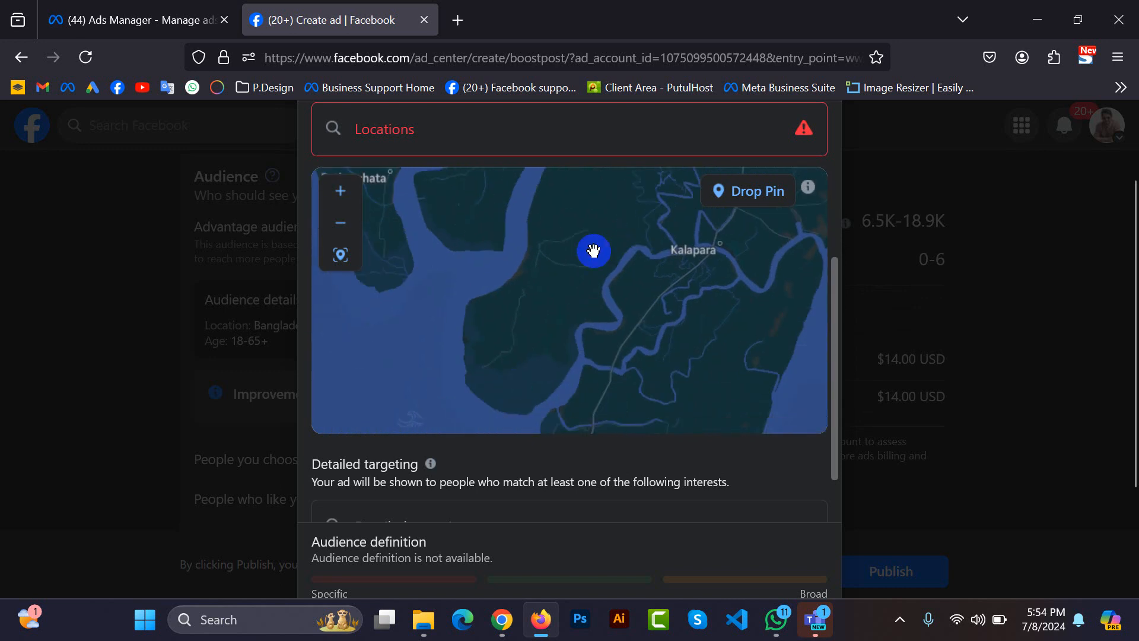
pyautogui.moveTo(594, 266); pyautogui.dragTo(574, 404)
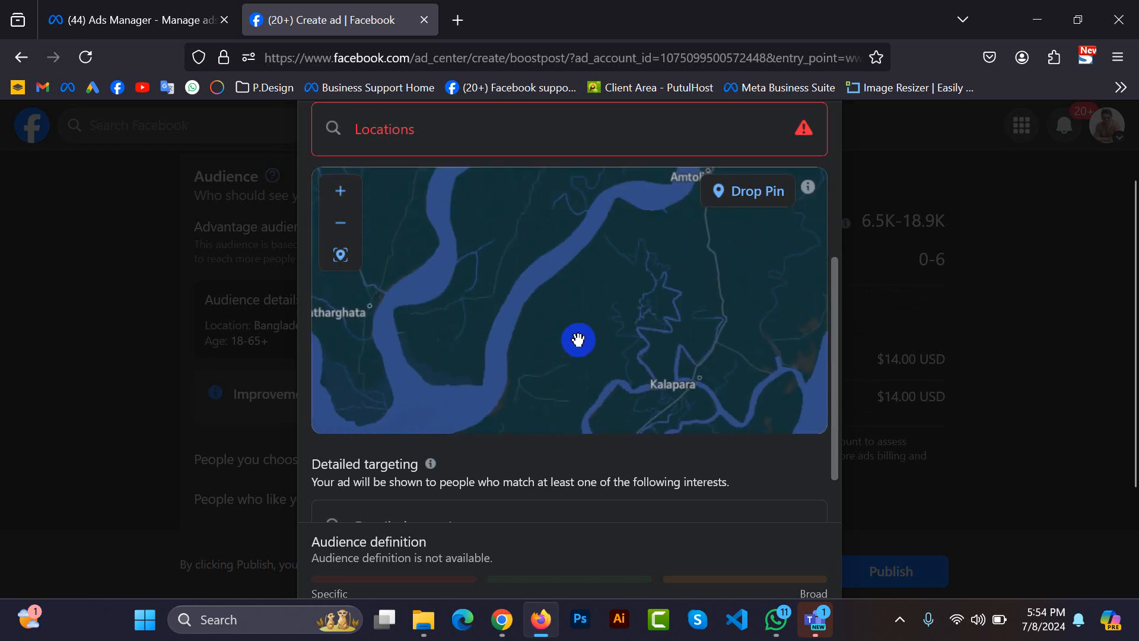
pyautogui.click(749, 193)
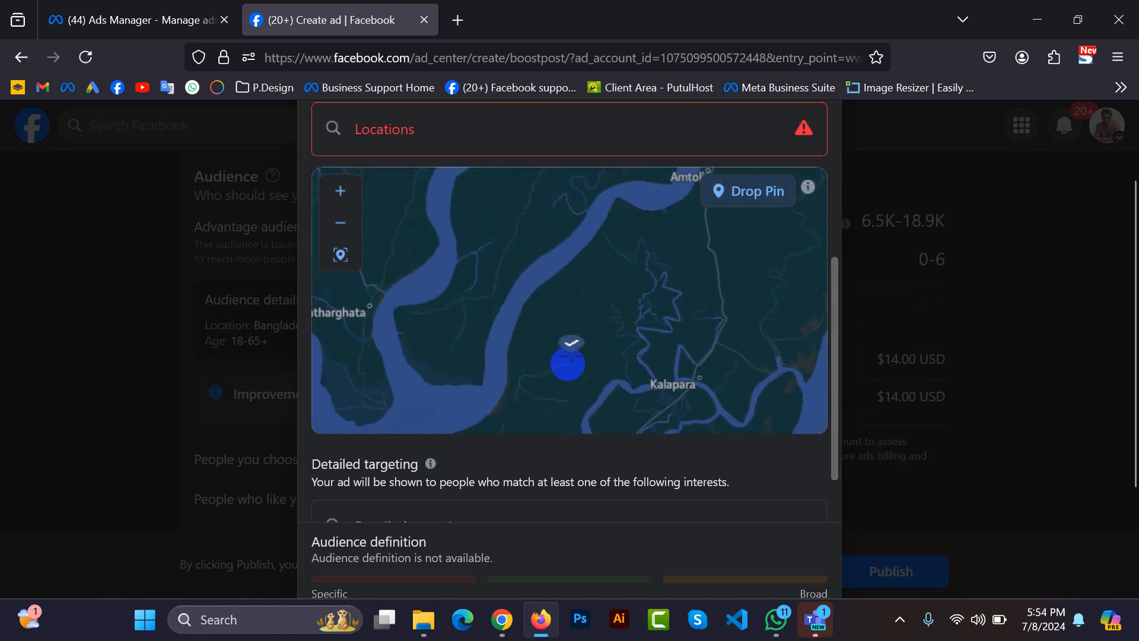
pyautogui.click(557, 360)
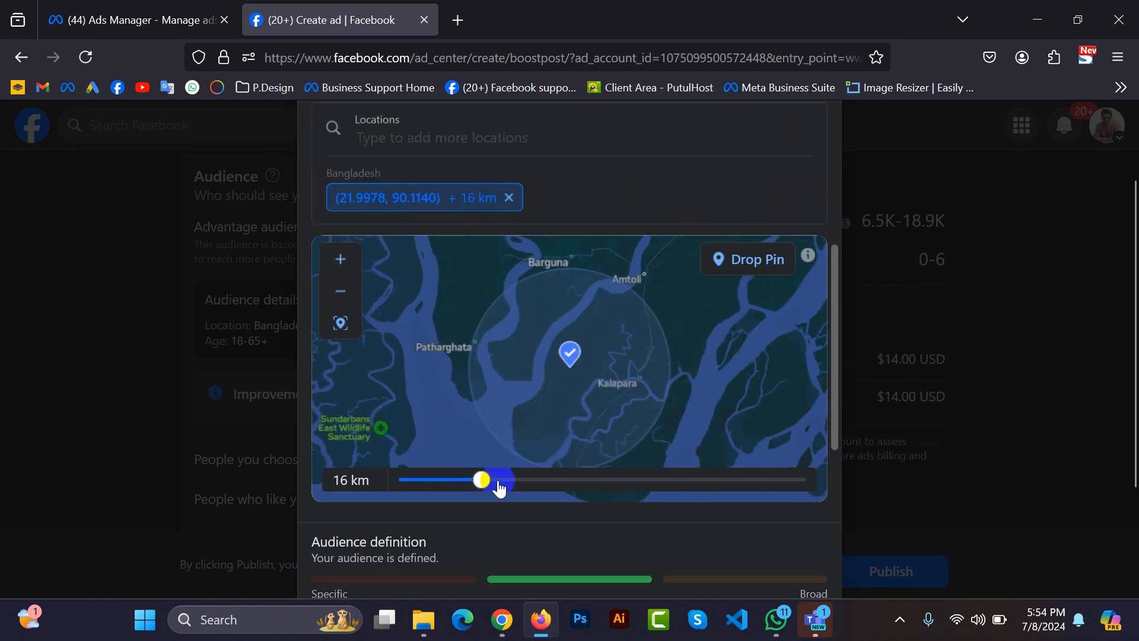
pyautogui.moveTo(498, 487); pyautogui.dragTo(414, 454)
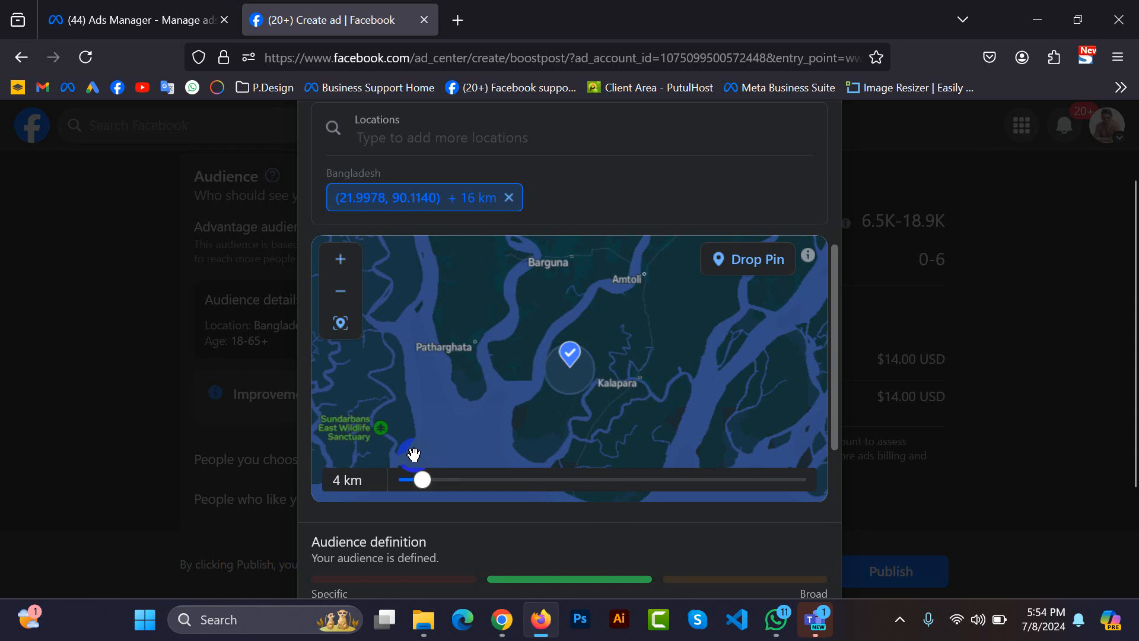
# Examine the map around the dropped pin and review the audience's detailed targeting, location, age and gender settings.
pyautogui.scroll(2, 585, 386)
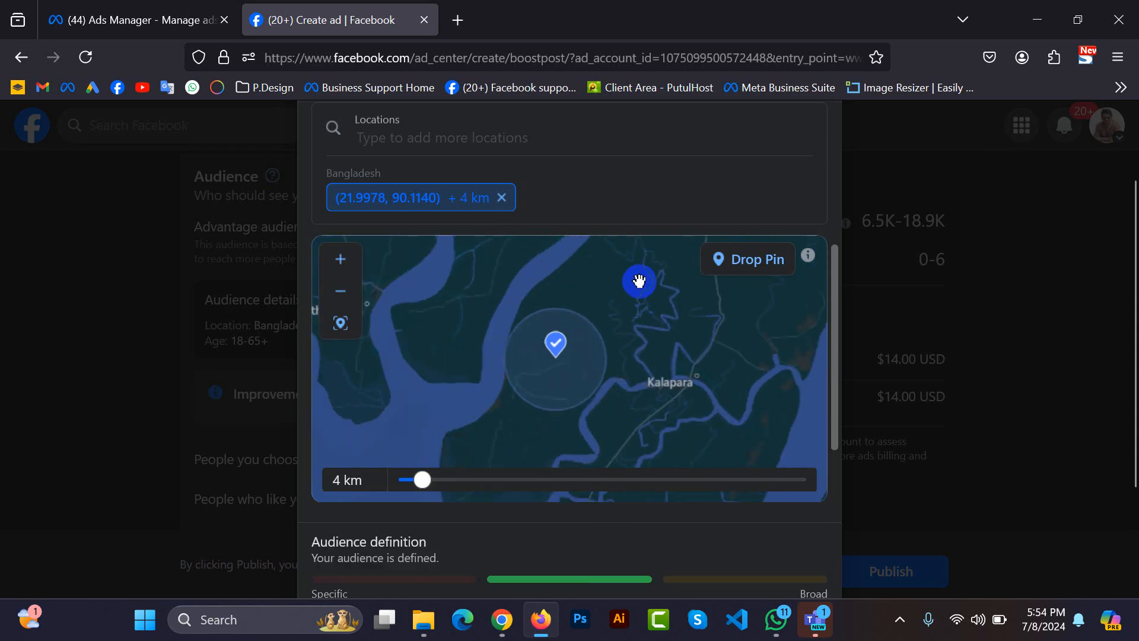
pyautogui.moveTo(639, 280); pyautogui.dragTo(501, 450)
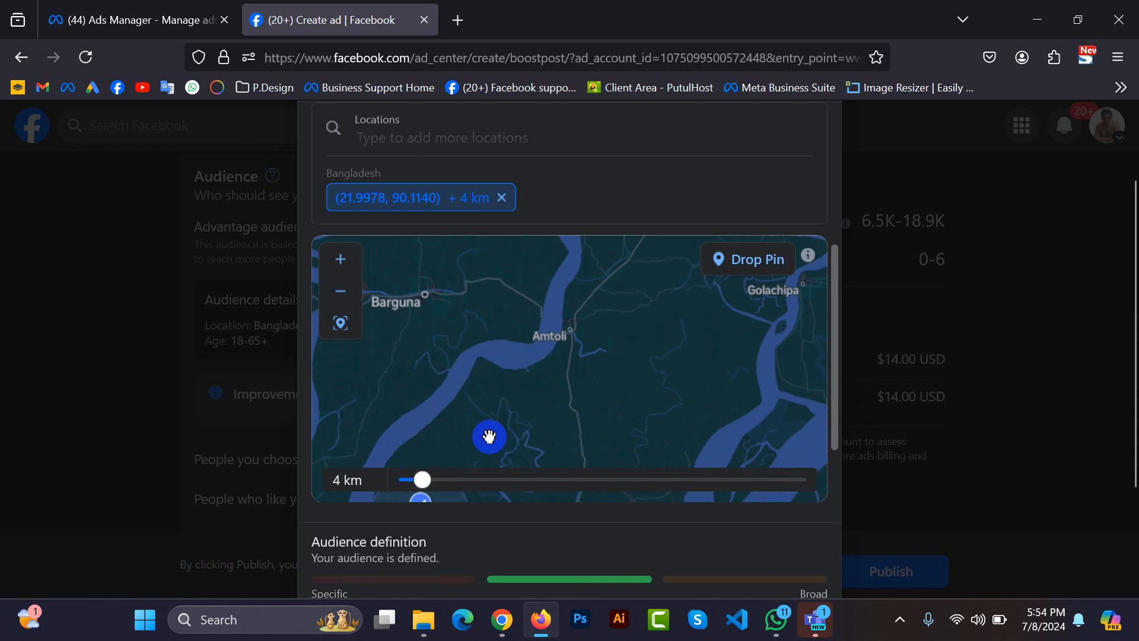
pyautogui.moveTo(521, 407); pyautogui.dragTo(587, 332)
pyautogui.scroll(-3, 785, 214)
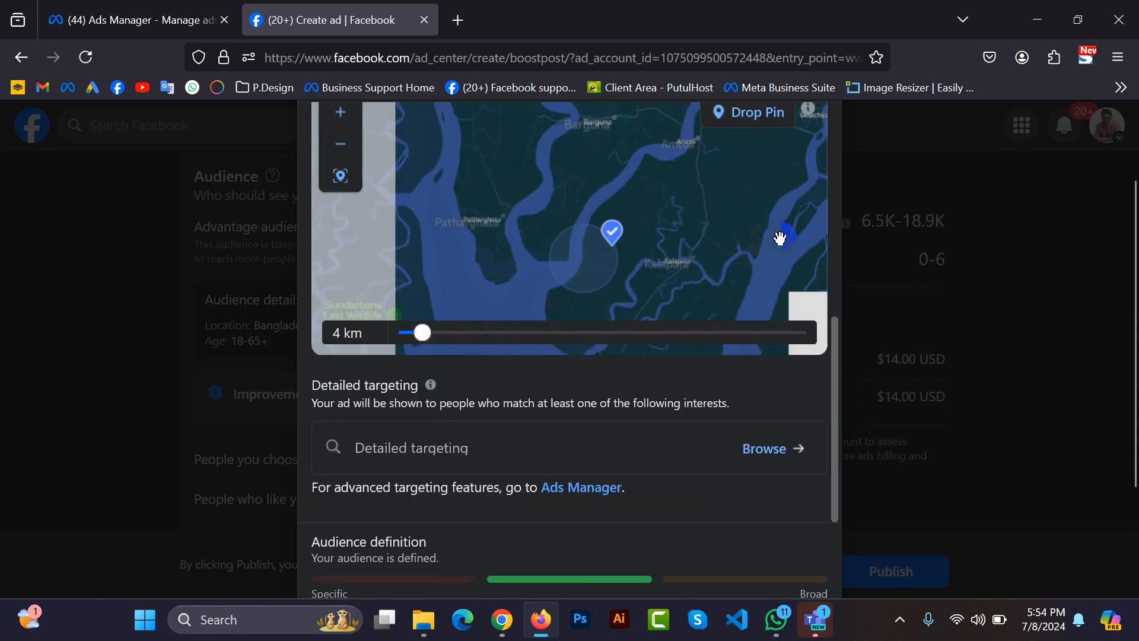
pyautogui.scroll(-2, 780, 237)
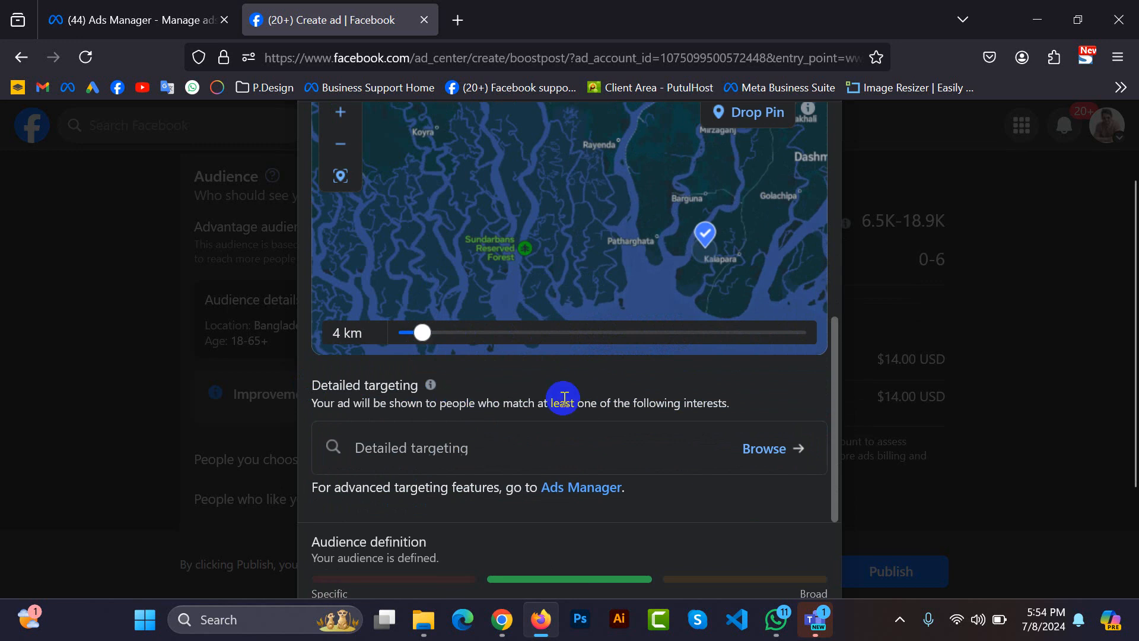
pyautogui.scroll(4, 828, 394)
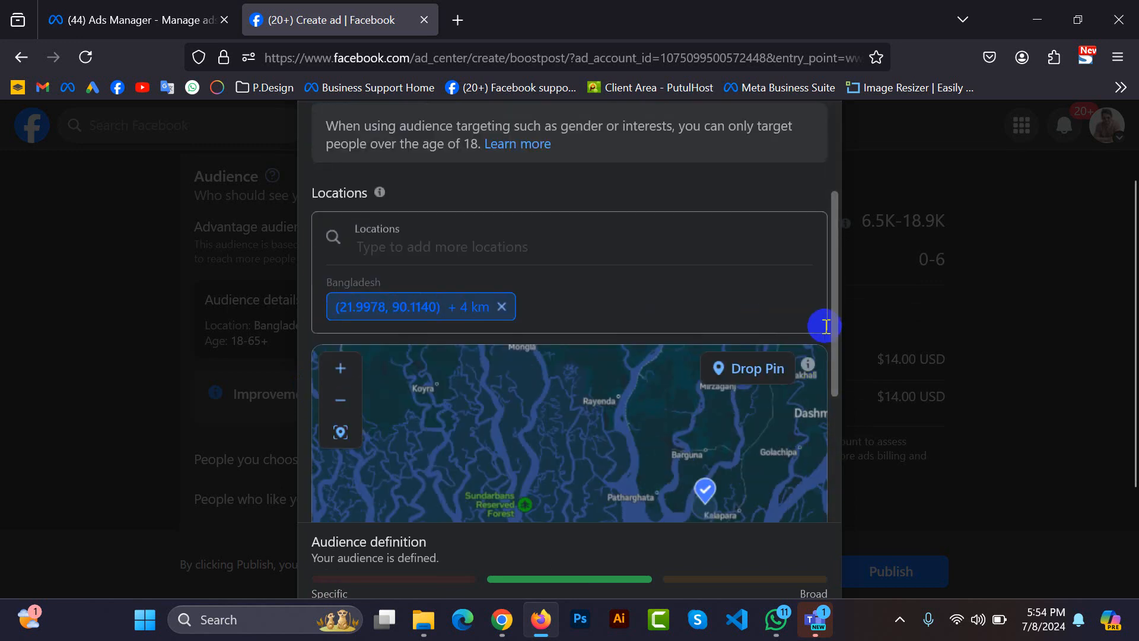
pyautogui.scroll(3, 832, 339)
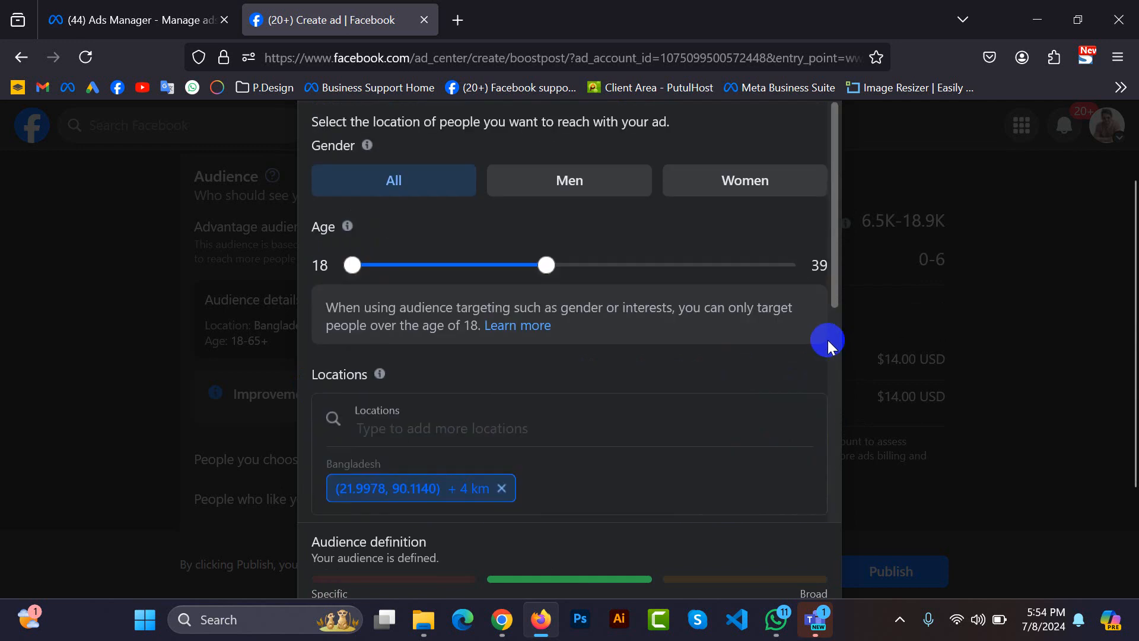
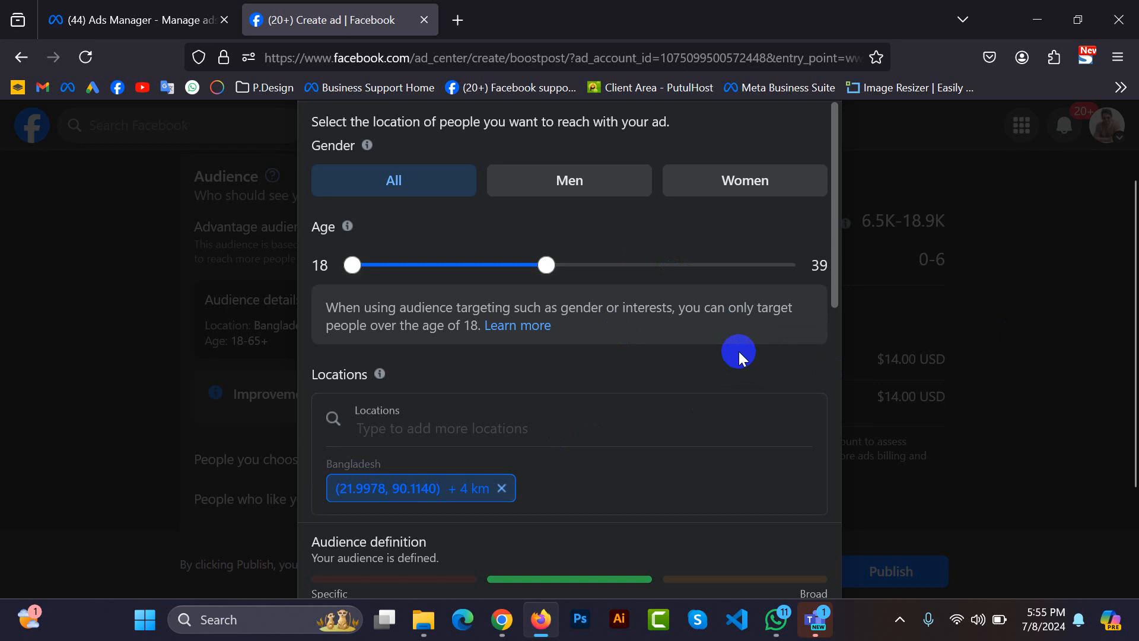
# Examine the audience's Detailed targeting section and its advanced targeting note, checking the campaign objectives in Ads Manager.
pyautogui.scroll(-6, 738, 351)
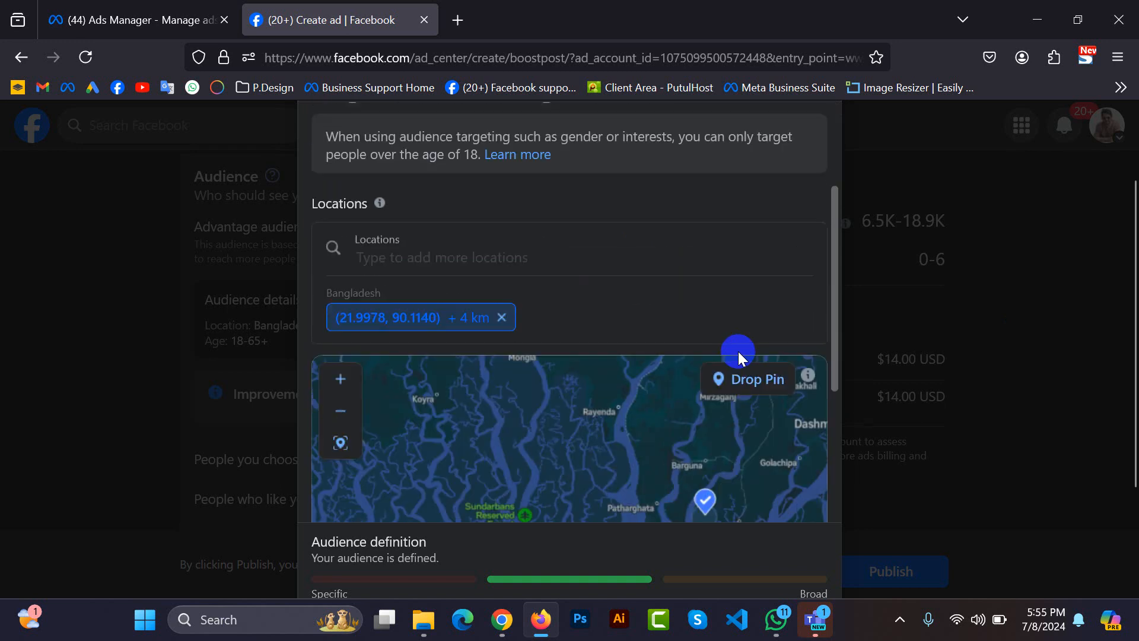
pyautogui.scroll(-3, 798, 496)
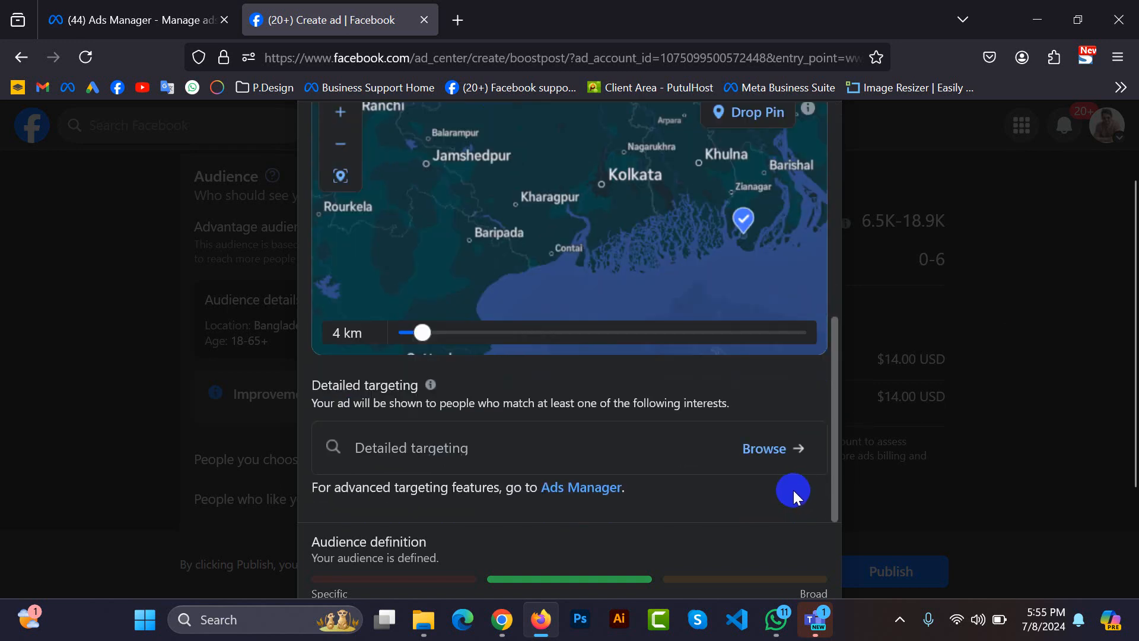
pyautogui.click(482, 435)
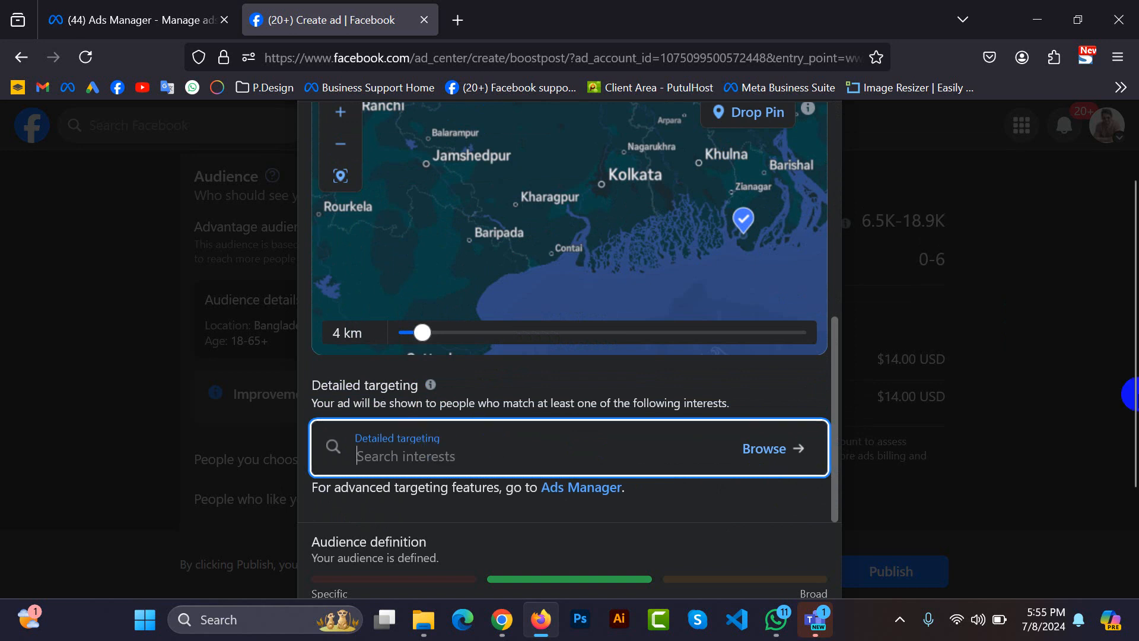
pyautogui.click(389, 459)
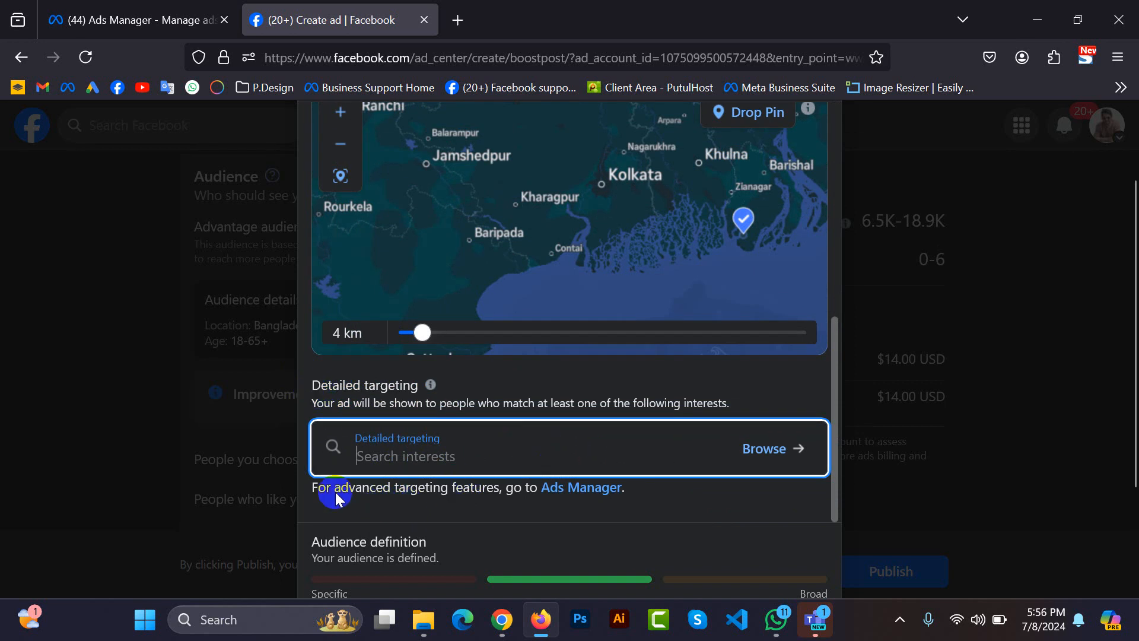
pyautogui.moveTo(305, 488); pyautogui.dragTo(634, 492)
pyautogui.click(137, 20)
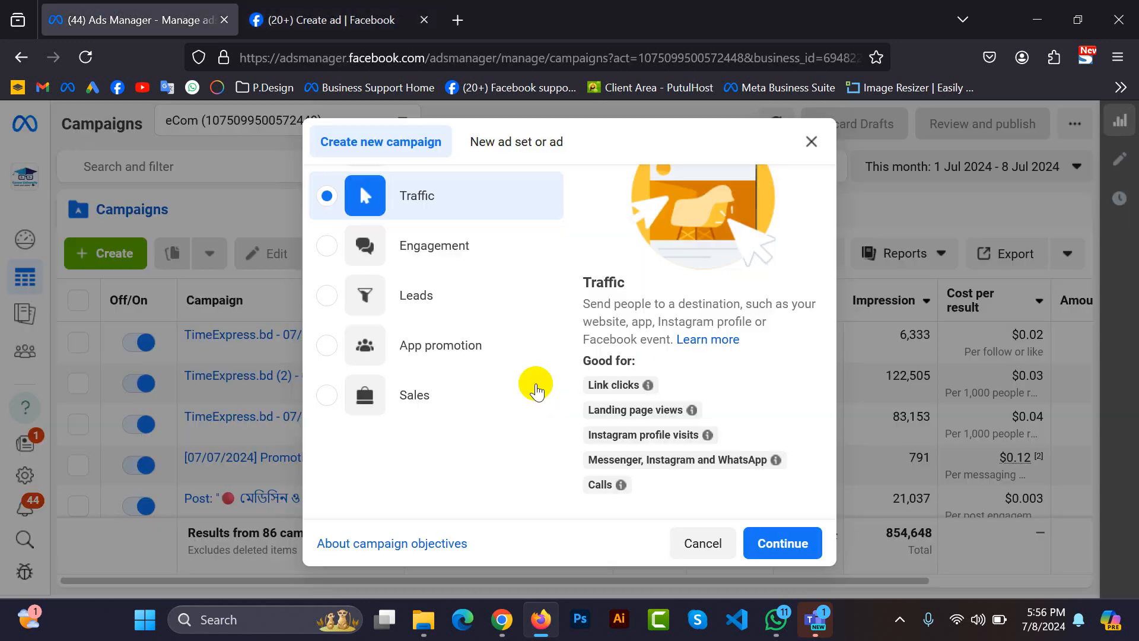
pyautogui.click(289, 20)
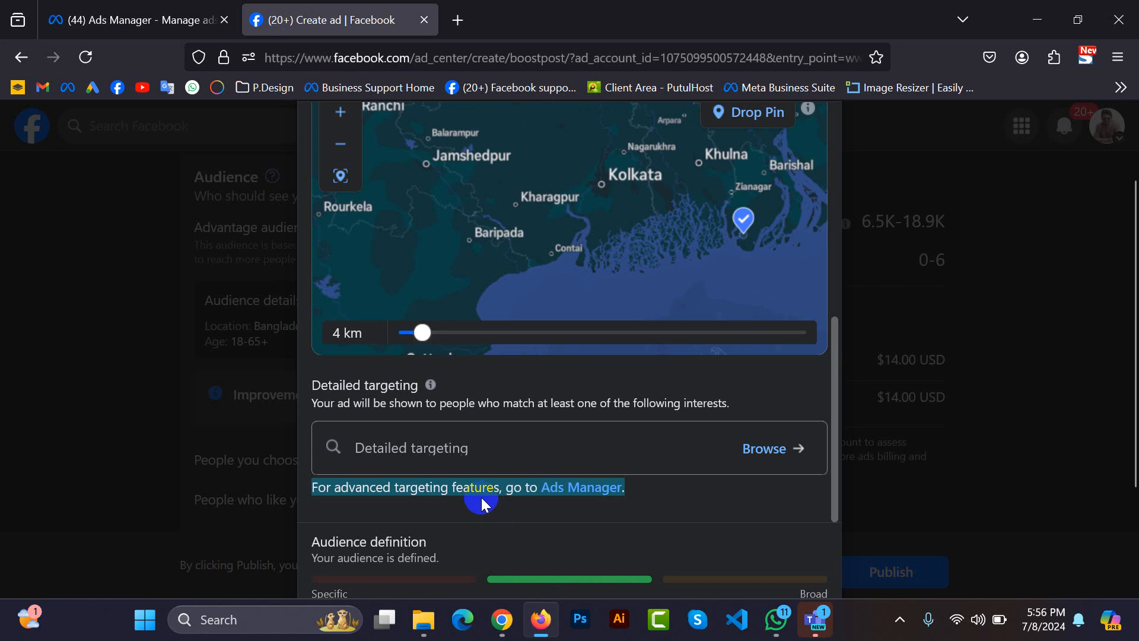
pyautogui.click(480, 496)
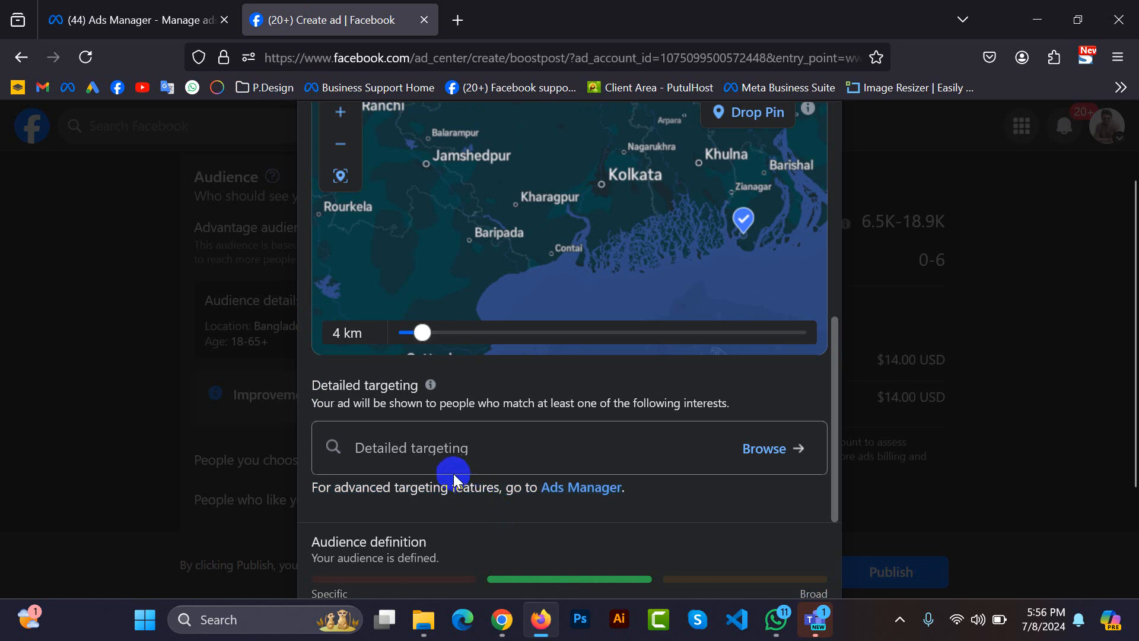
pyautogui.click(437, 448)
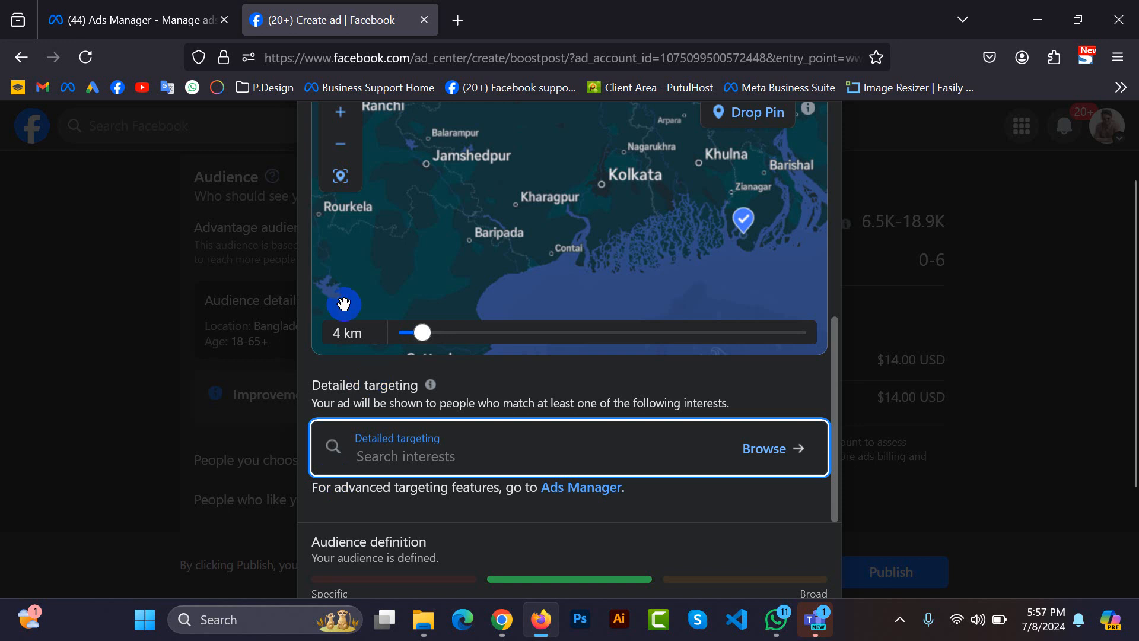
# Browse the detailed targeting interests and behaviours, close the audience editor without saving, and reopen it.
pyautogui.click(764, 448)
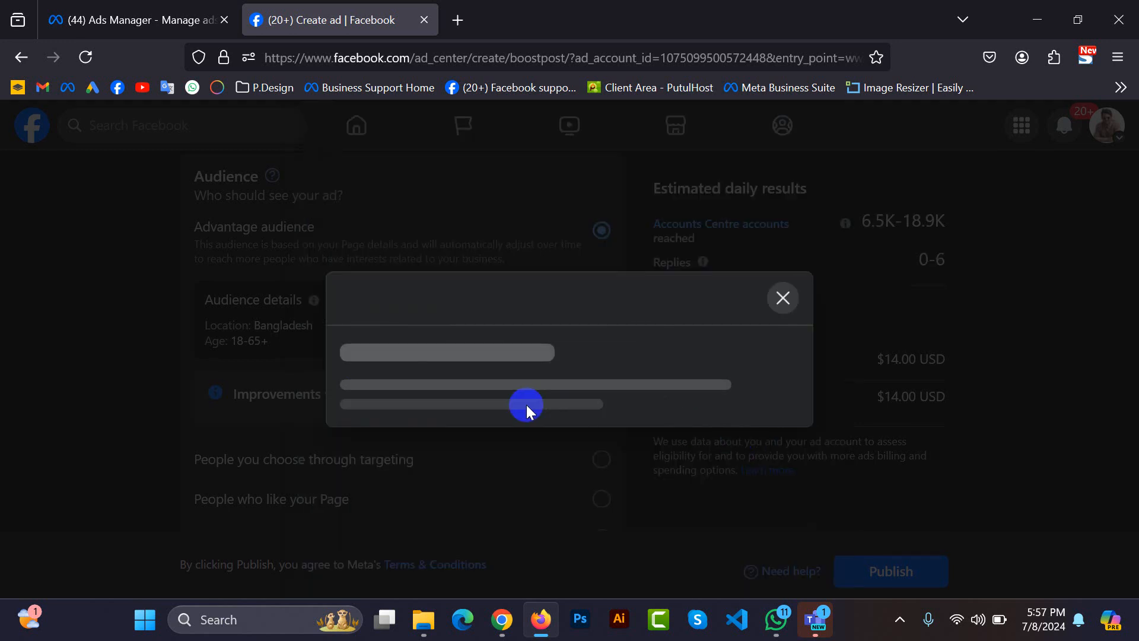
pyautogui.click(584, 322)
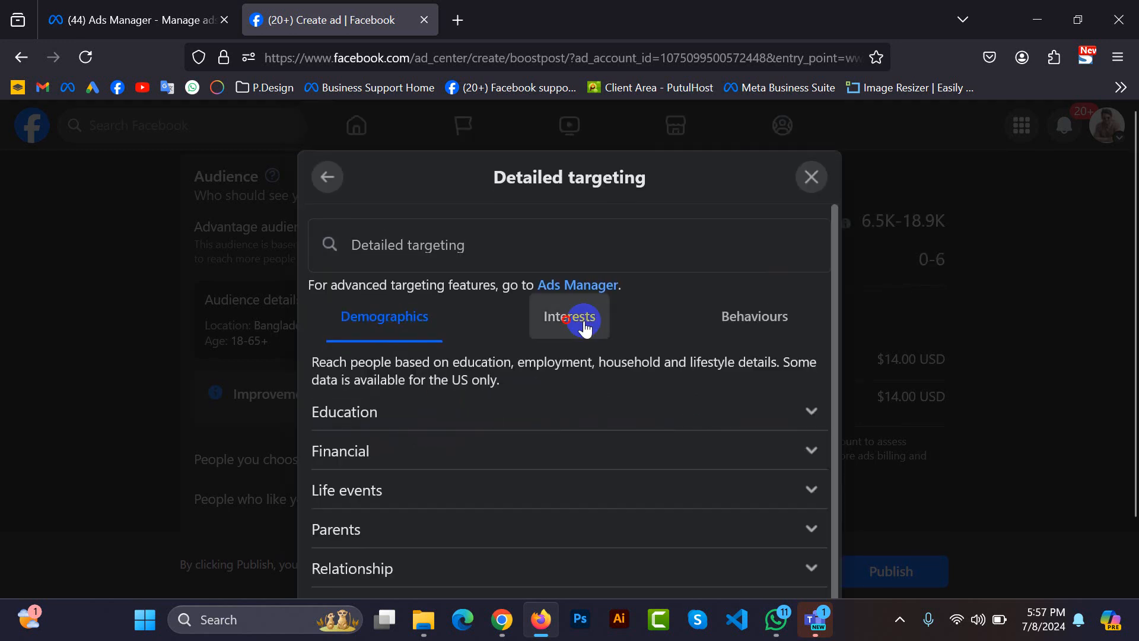
pyautogui.click(733, 312)
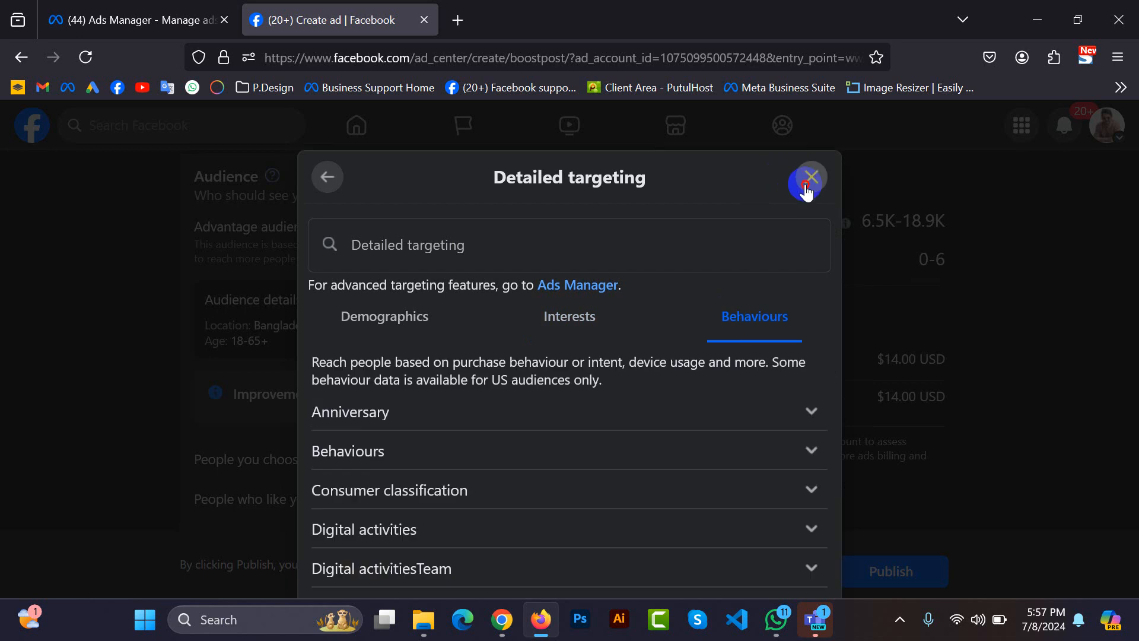
pyautogui.click(806, 183)
pyautogui.click(725, 401)
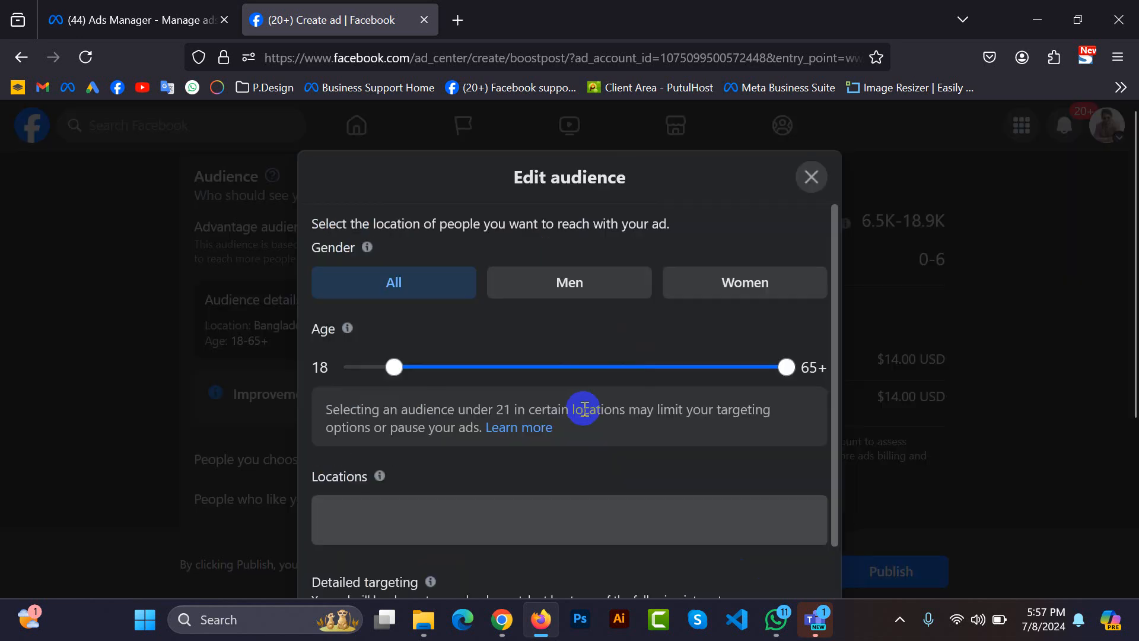
# Review the audience settings and browse the detailed targeting demographics and behaviours, including the Anniversary category, before returning to the audience editor.
pyautogui.scroll(-2, 587, 409)
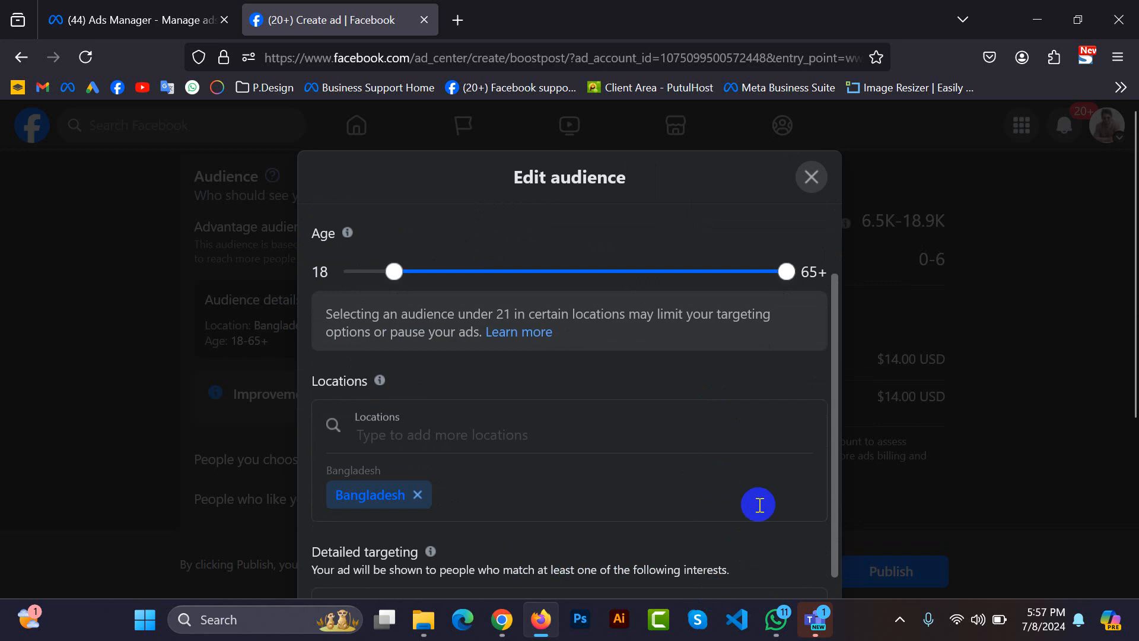
pyautogui.scroll(-5, 810, 337)
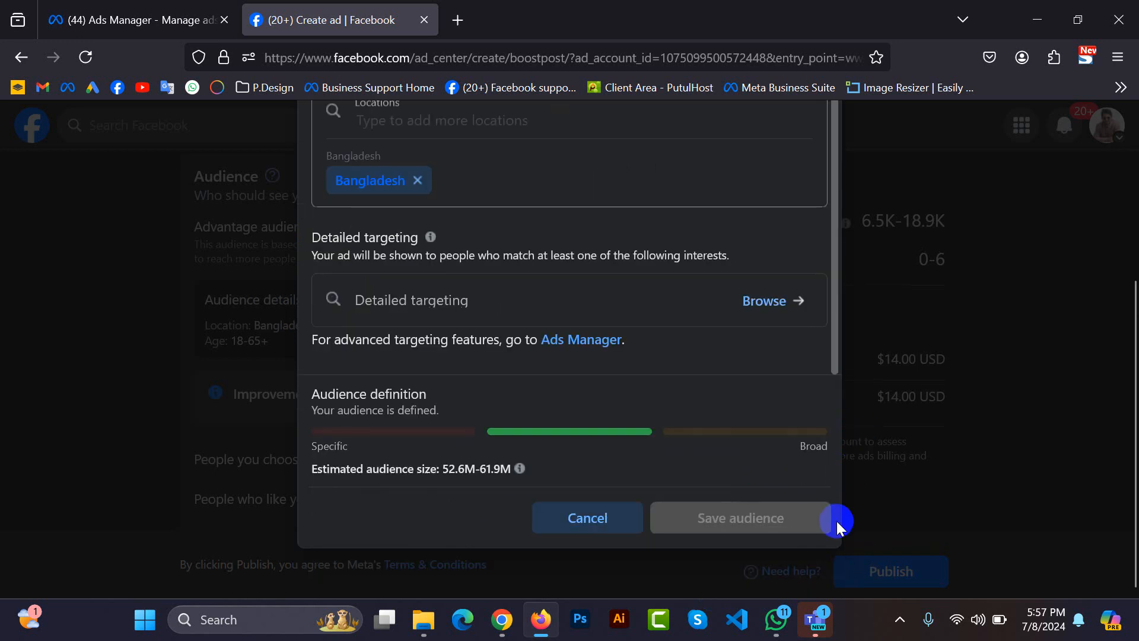
pyautogui.scroll(3, 672, 372)
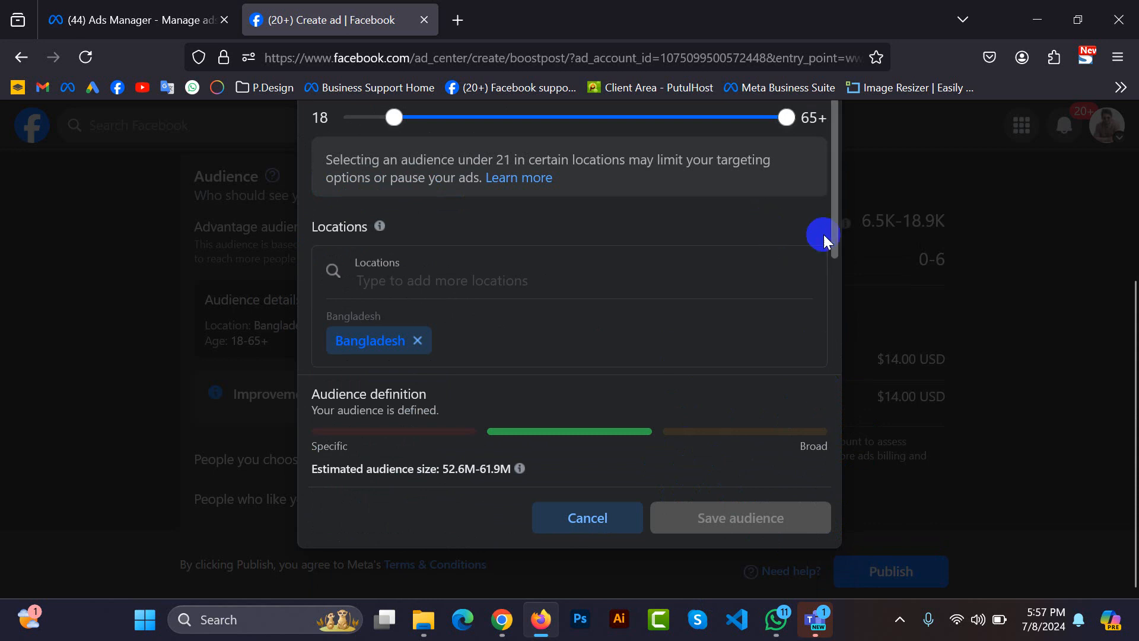
pyautogui.scroll(-3, 824, 369)
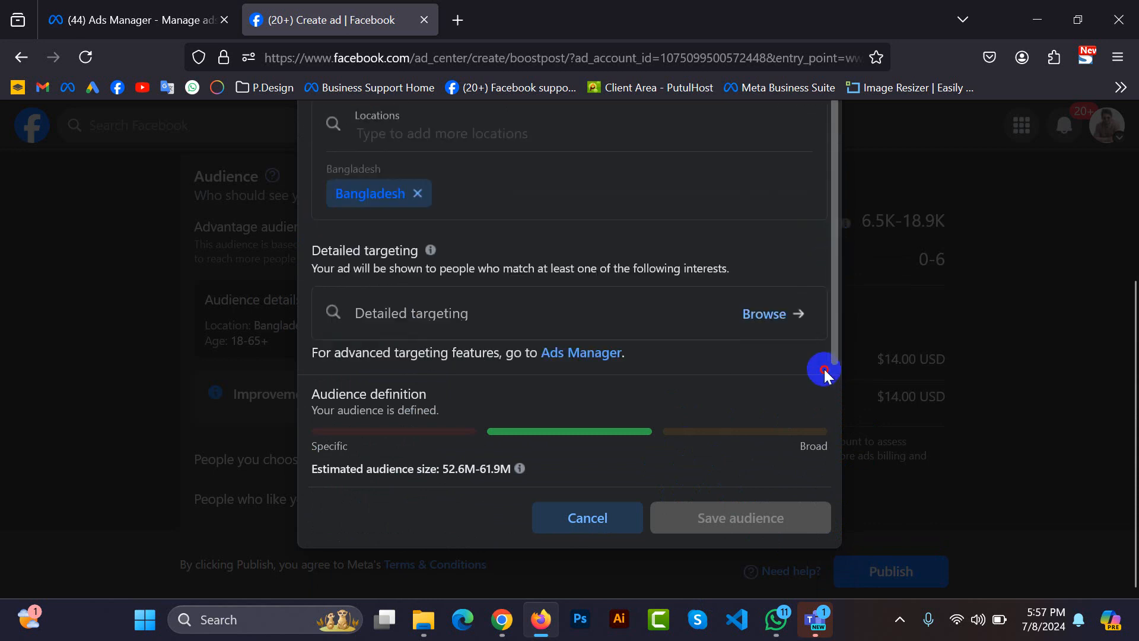
pyautogui.click(779, 305)
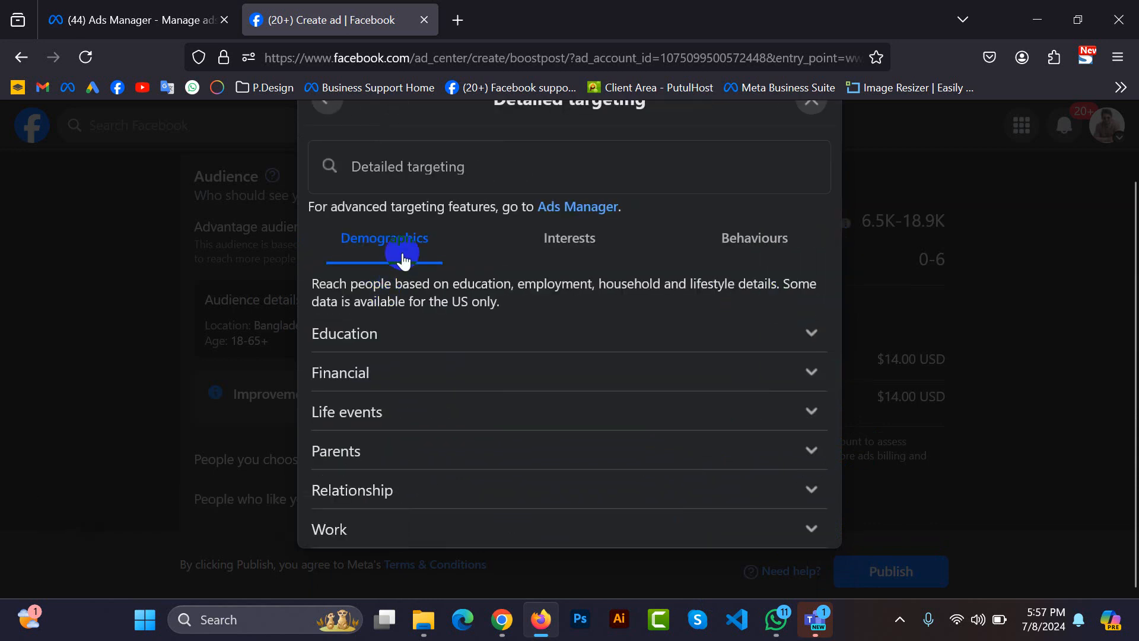
pyautogui.click(768, 266)
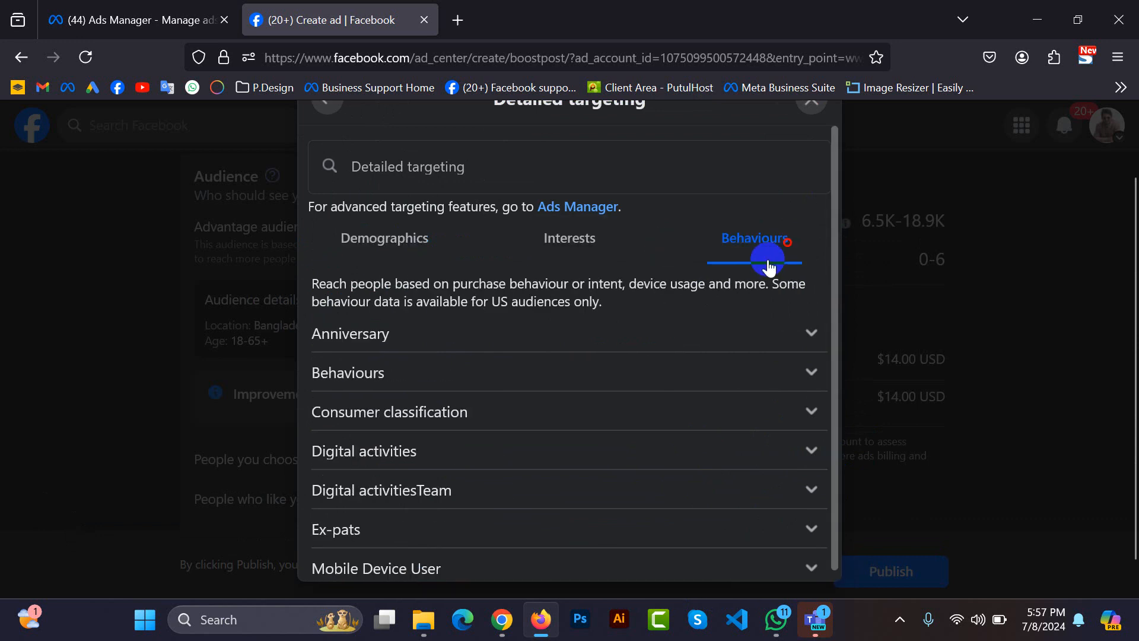
pyautogui.click(810, 333)
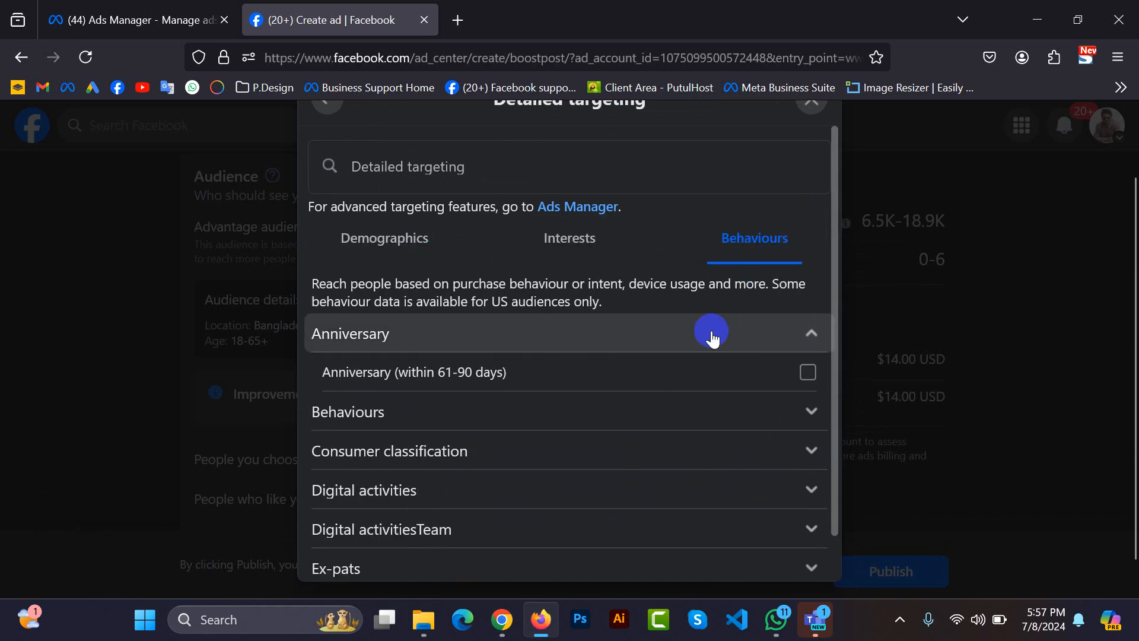
pyautogui.click(501, 377)
pyautogui.click(433, 245)
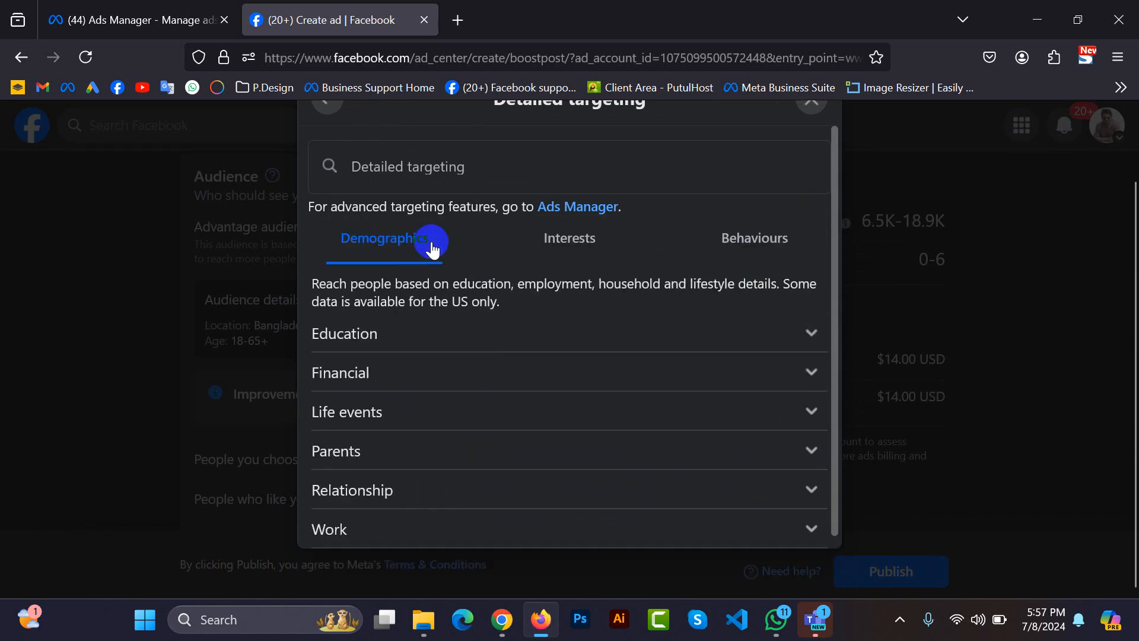
pyautogui.click(336, 109)
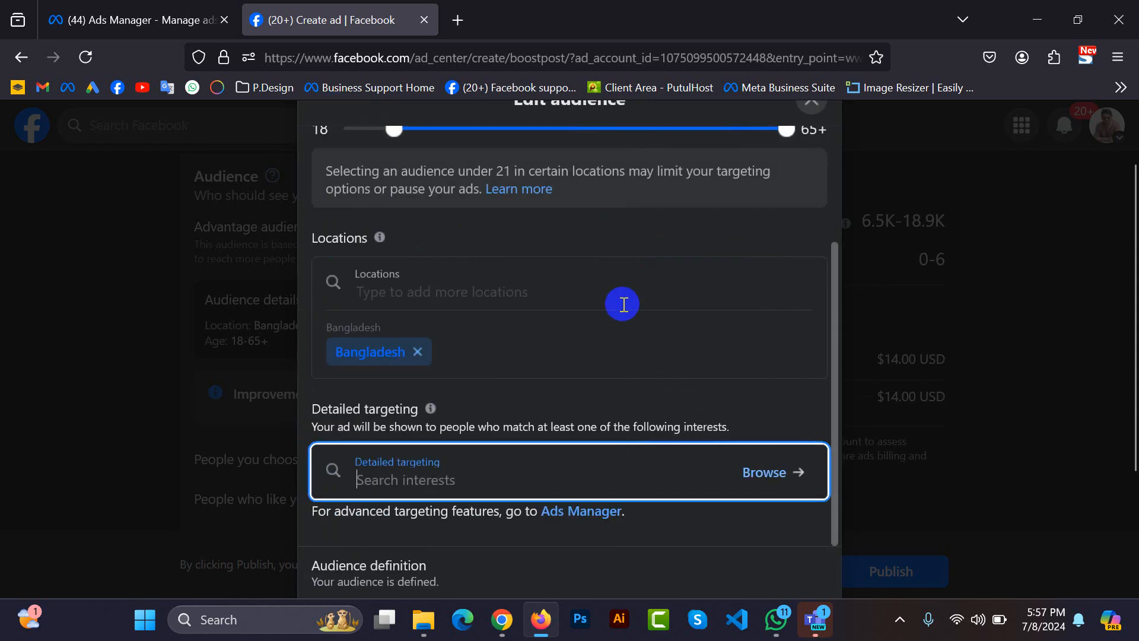
# Review the audience's locations and detailed targeting, and set the maximum age to 40.
pyautogui.scroll(-3, 836, 475)
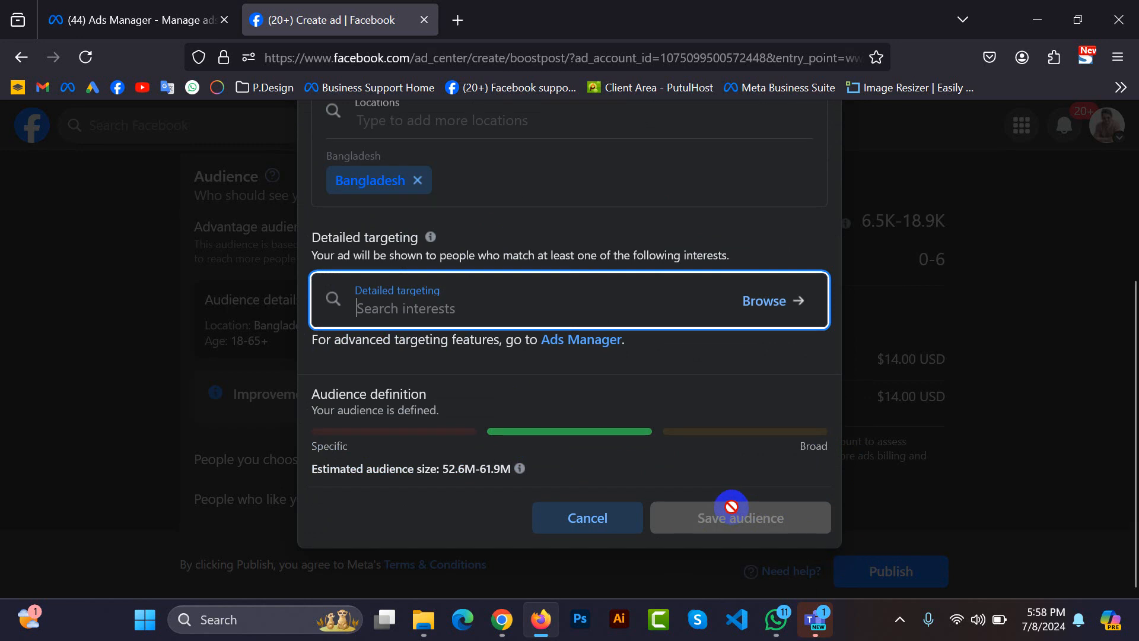
pyautogui.scroll(4, 732, 507)
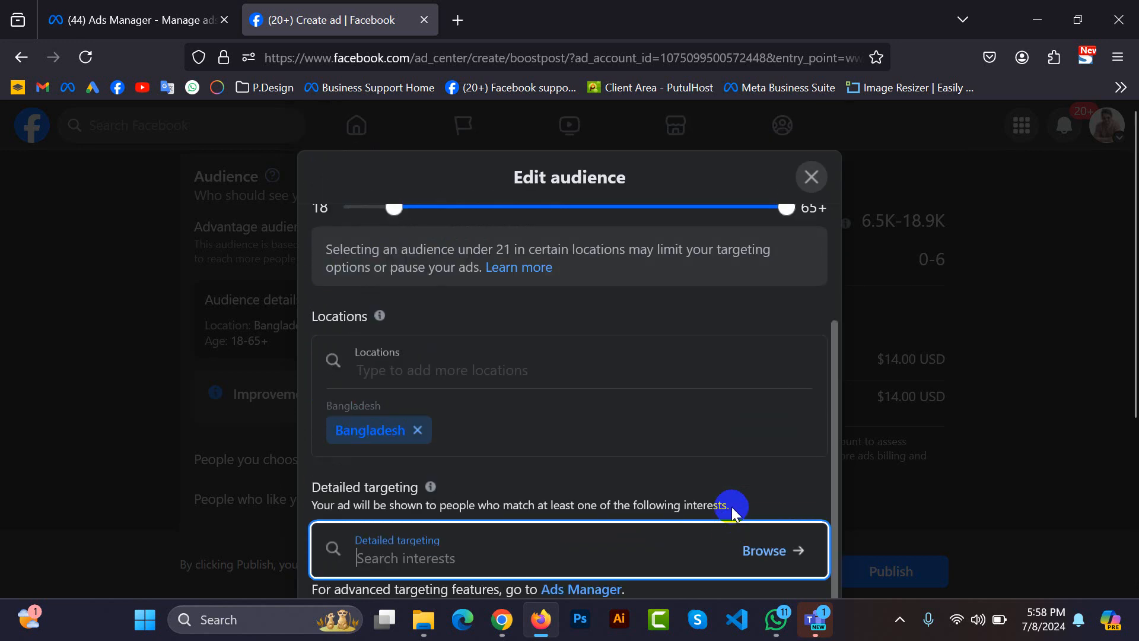
pyautogui.scroll(3, 810, 308)
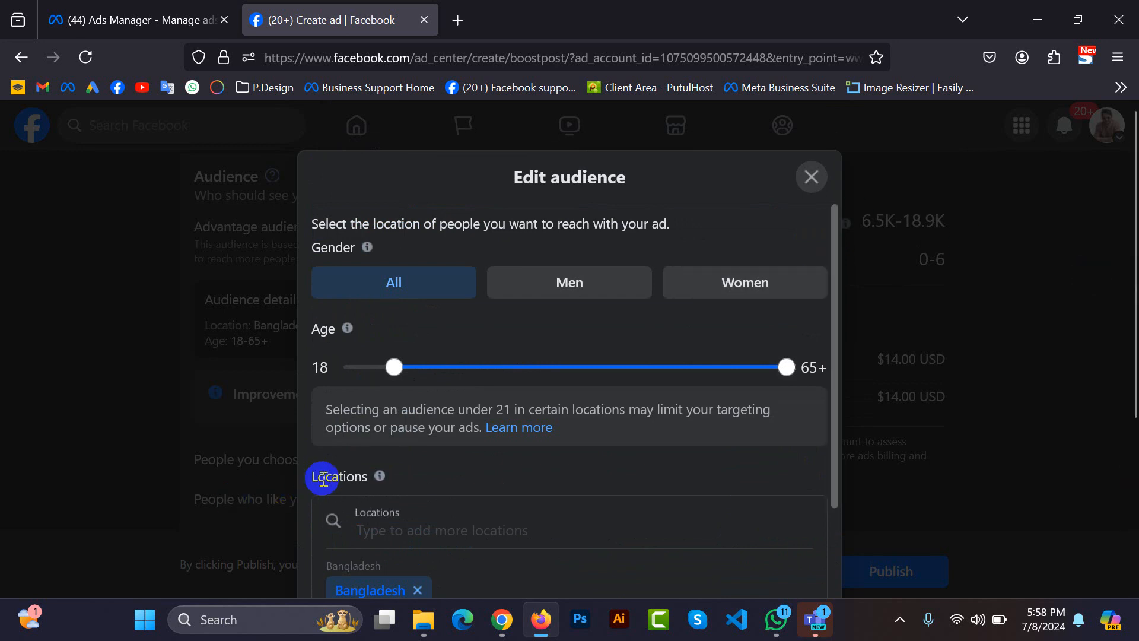
pyautogui.moveTo(308, 476); pyautogui.dragTo(369, 475)
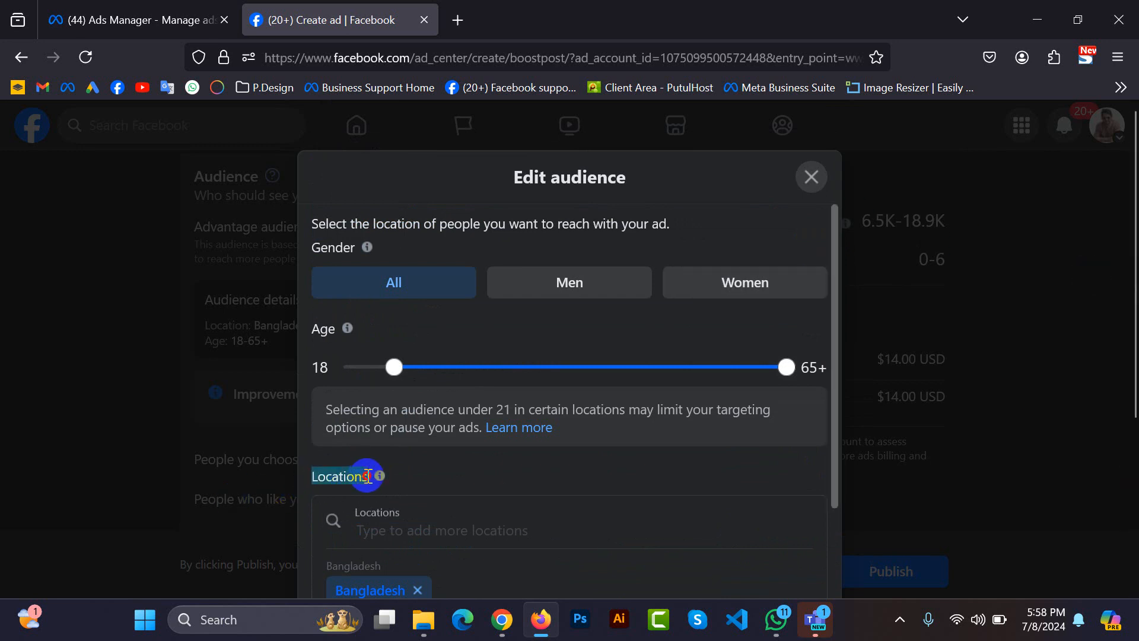
pyautogui.click(368, 477)
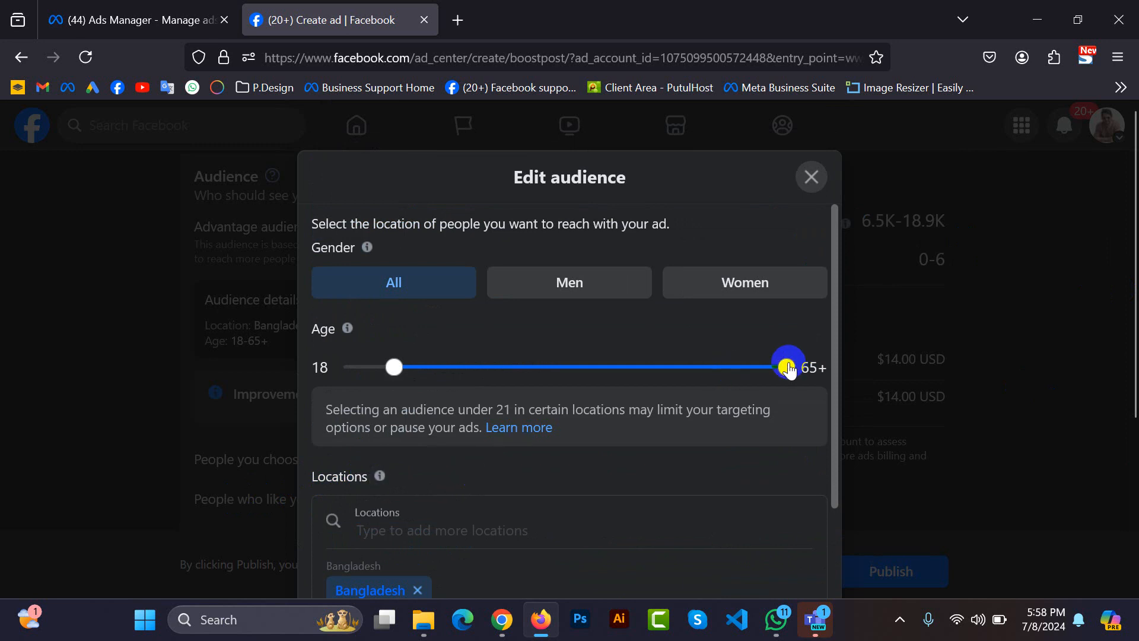
pyautogui.moveTo(787, 366); pyautogui.dragTo(577, 372)
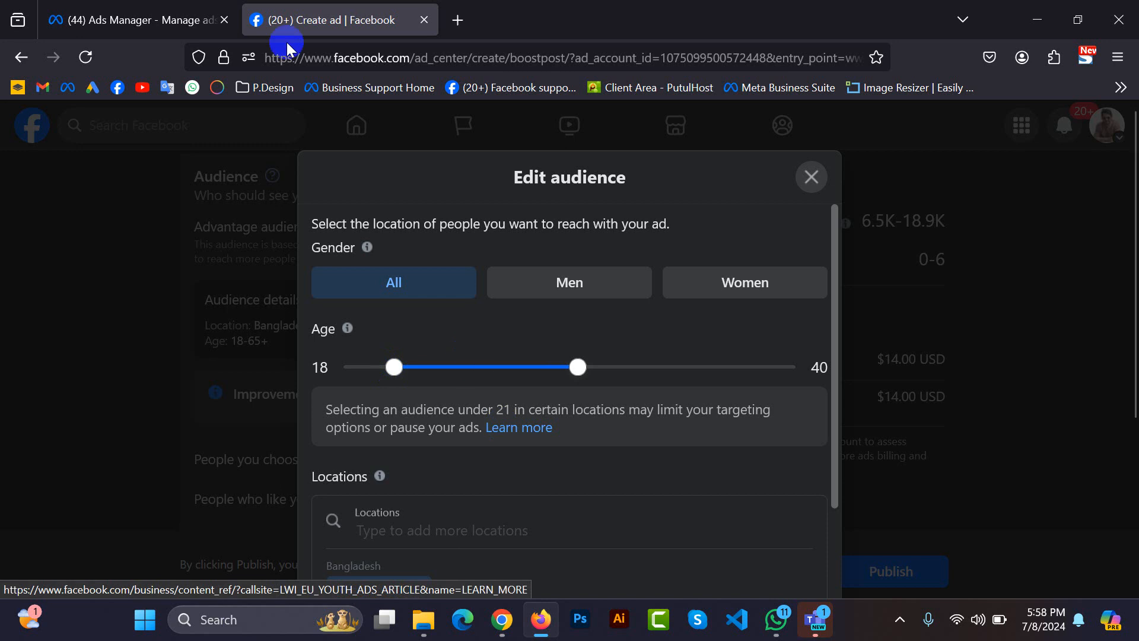
# Compare the boost's audience editor with the campaign objectives offered in Ads Manager, and return to the audience editor.
pyautogui.click(102, 24)
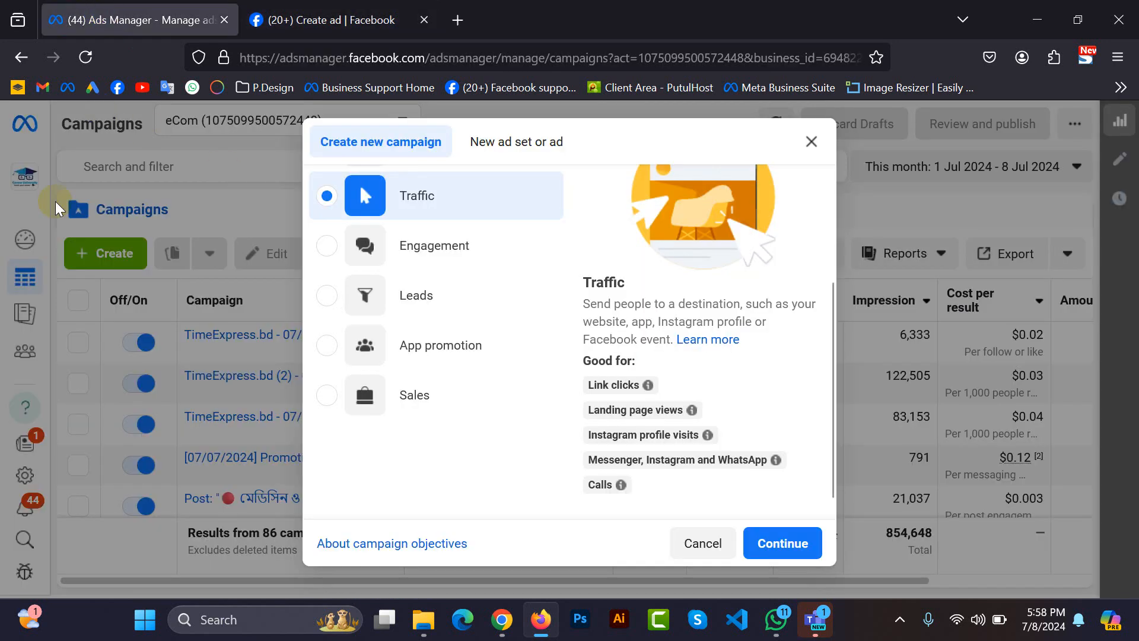
pyautogui.click(332, 23)
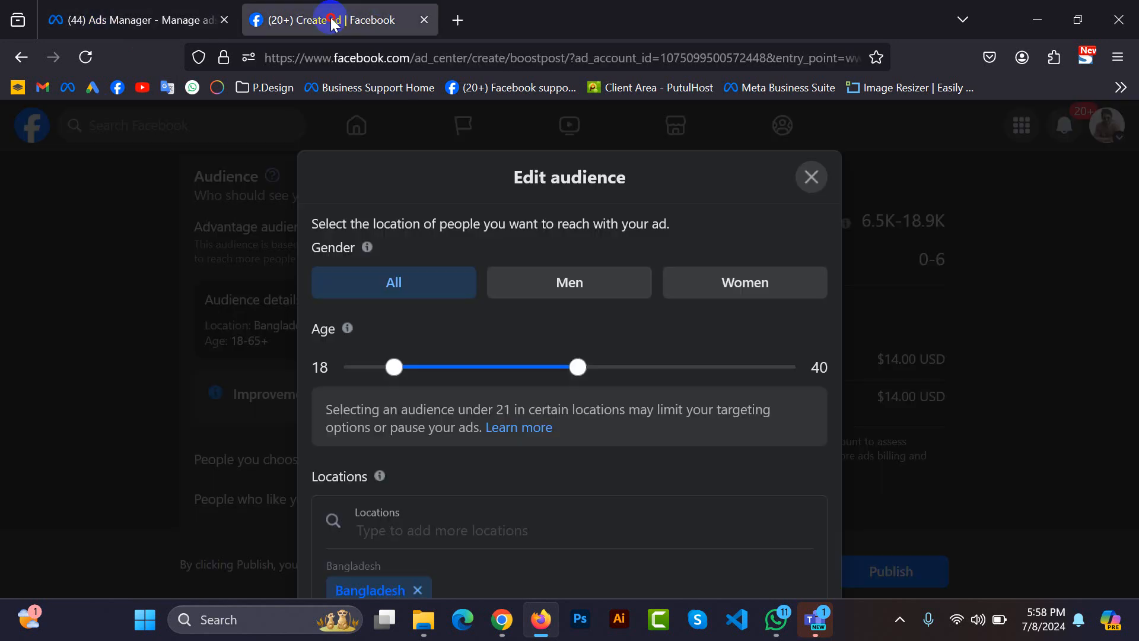
pyautogui.click(152, 21)
pyautogui.scroll(2, 506, 309)
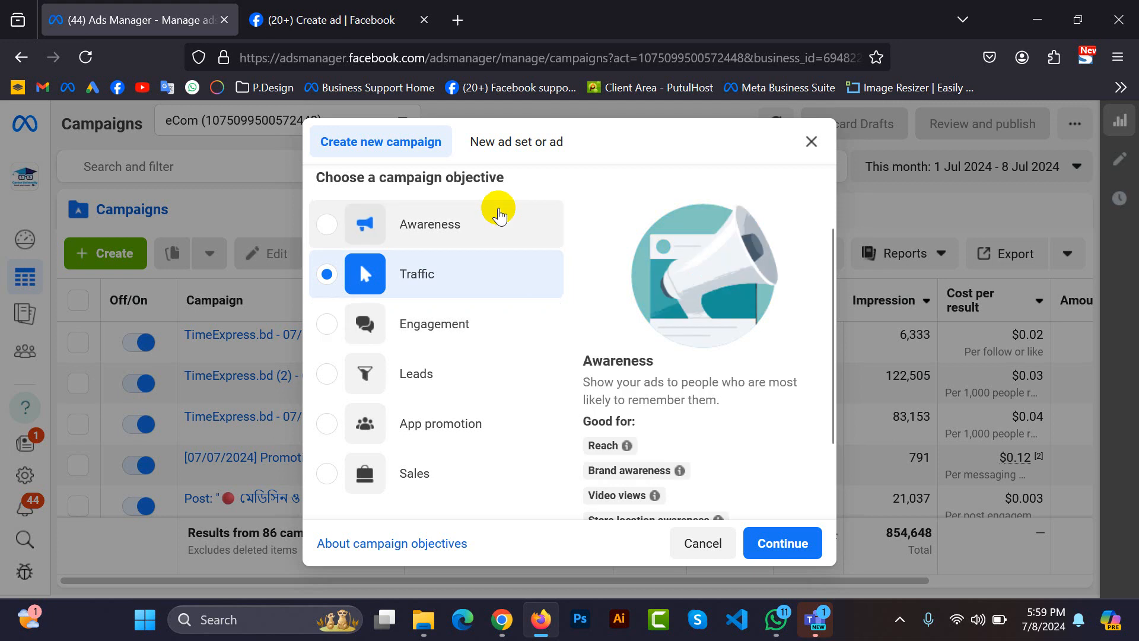
pyautogui.click(290, 13)
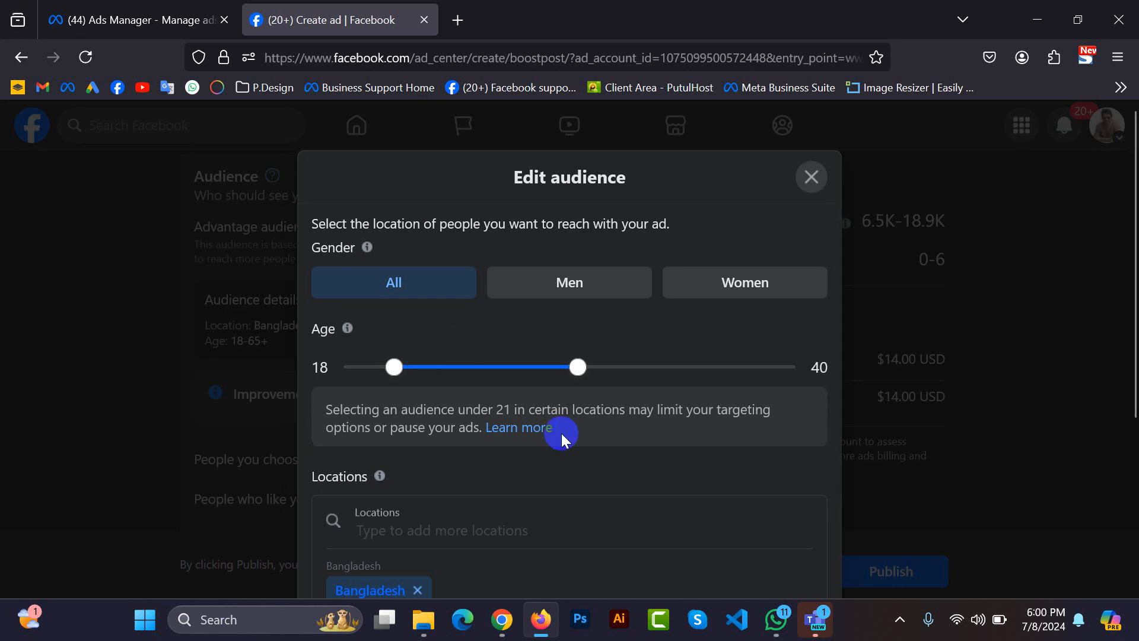
# Save the edited audience and review its details and the other audience choices for the boost.
pyautogui.scroll(-4, 574, 442)
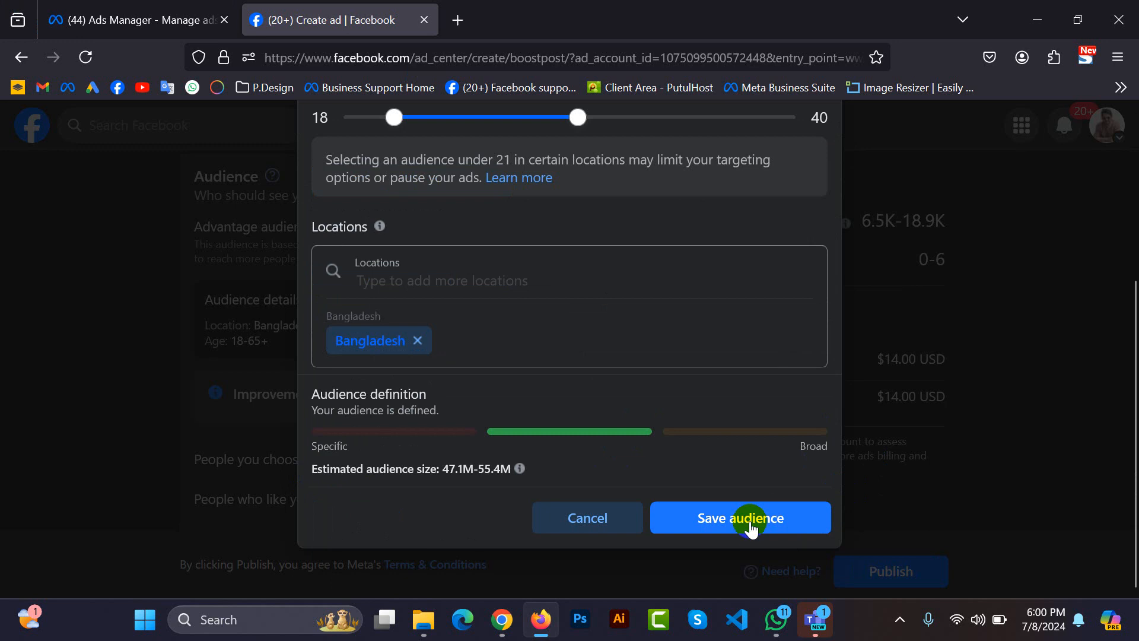
pyautogui.click(744, 522)
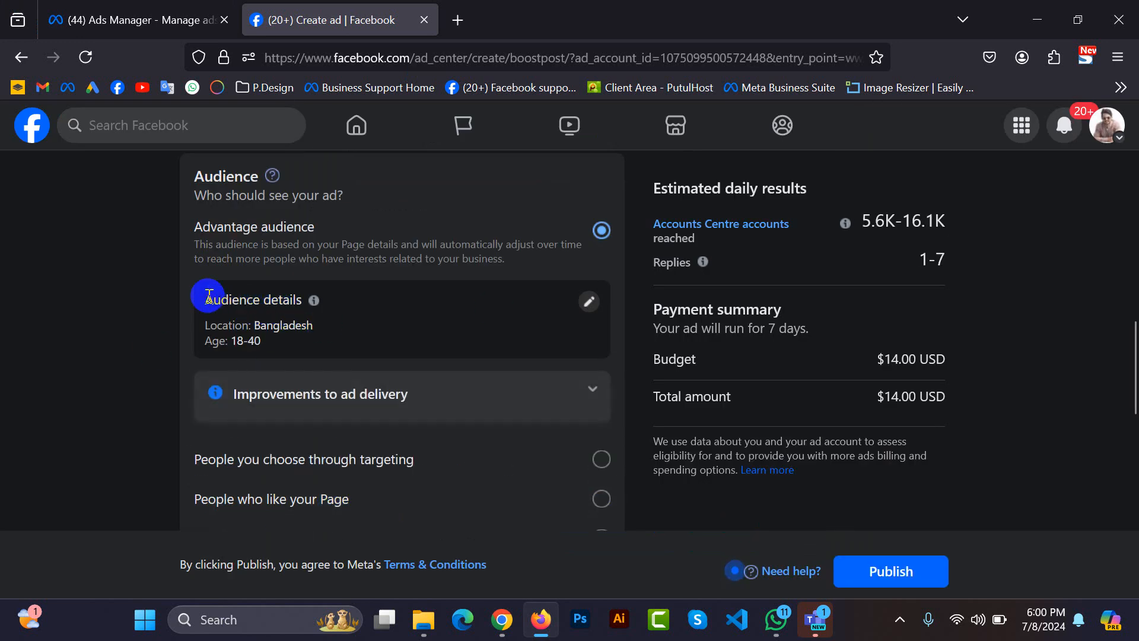
pyautogui.moveTo(205, 299); pyautogui.dragTo(296, 299)
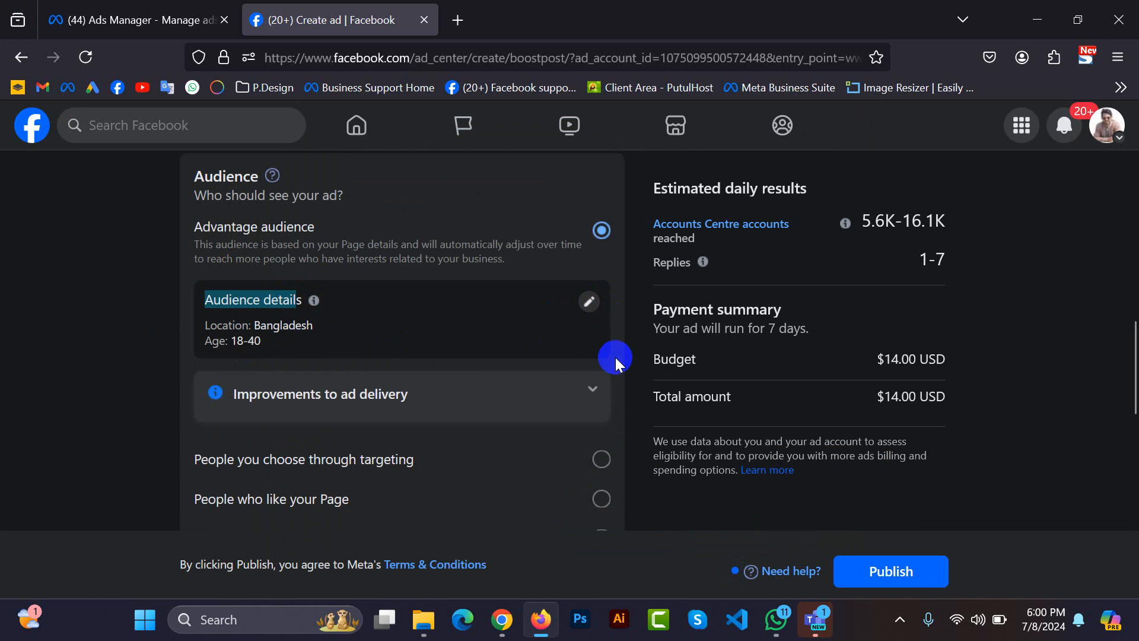
pyautogui.scroll(-2, 614, 357)
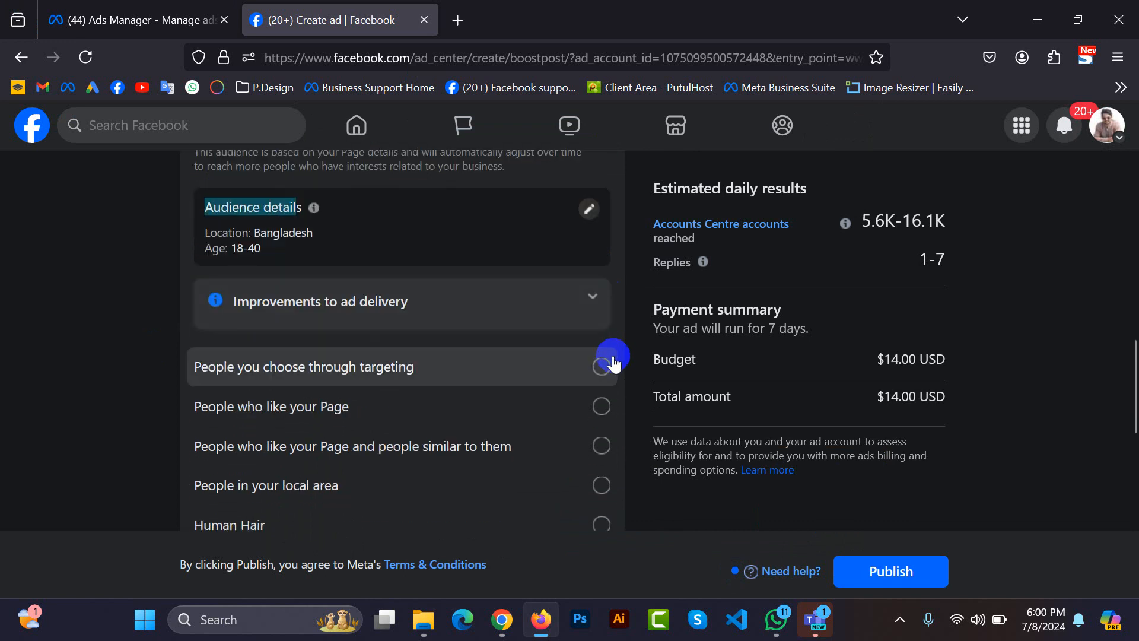
# Review the remaining audience choices, the duration section, and the budget and total amount in the payment summary.
pyautogui.scroll(-8, 615, 362)
pyautogui.scroll(3, 614, 354)
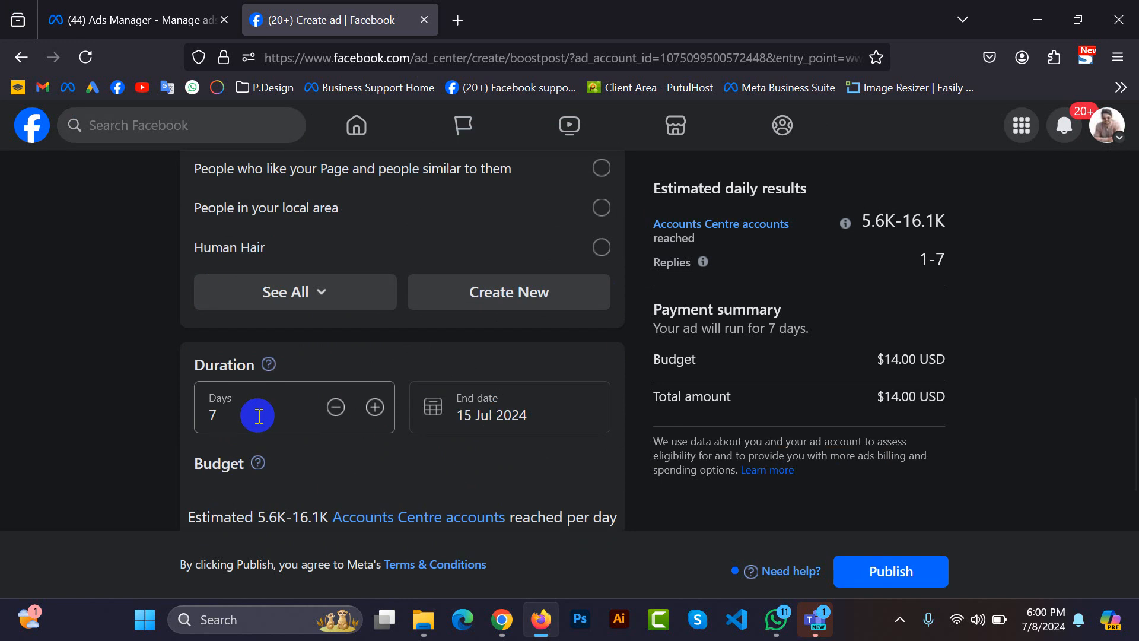
pyautogui.scroll(3, 257, 415)
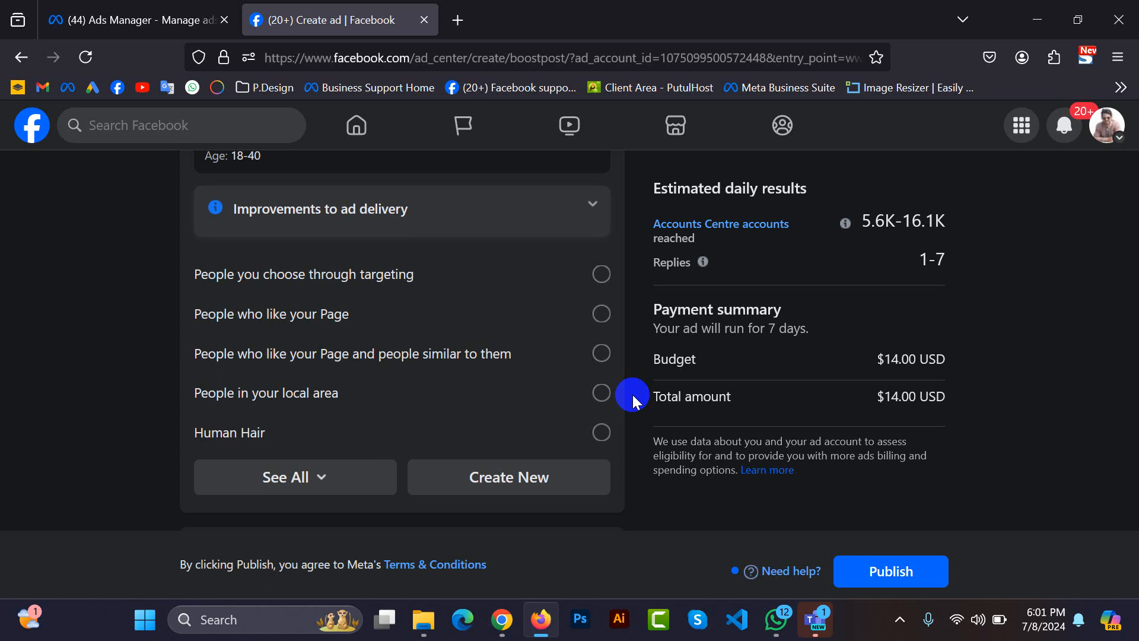
pyautogui.moveTo(650, 396); pyautogui.dragTo(652, 363)
pyautogui.click(949, 395)
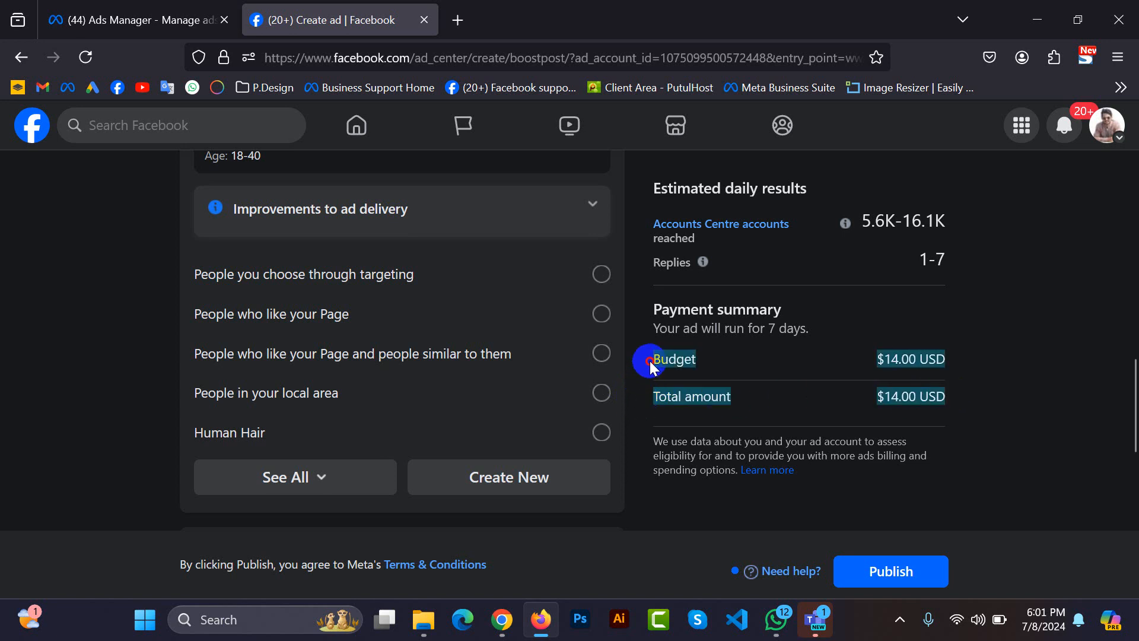
pyautogui.click(692, 390)
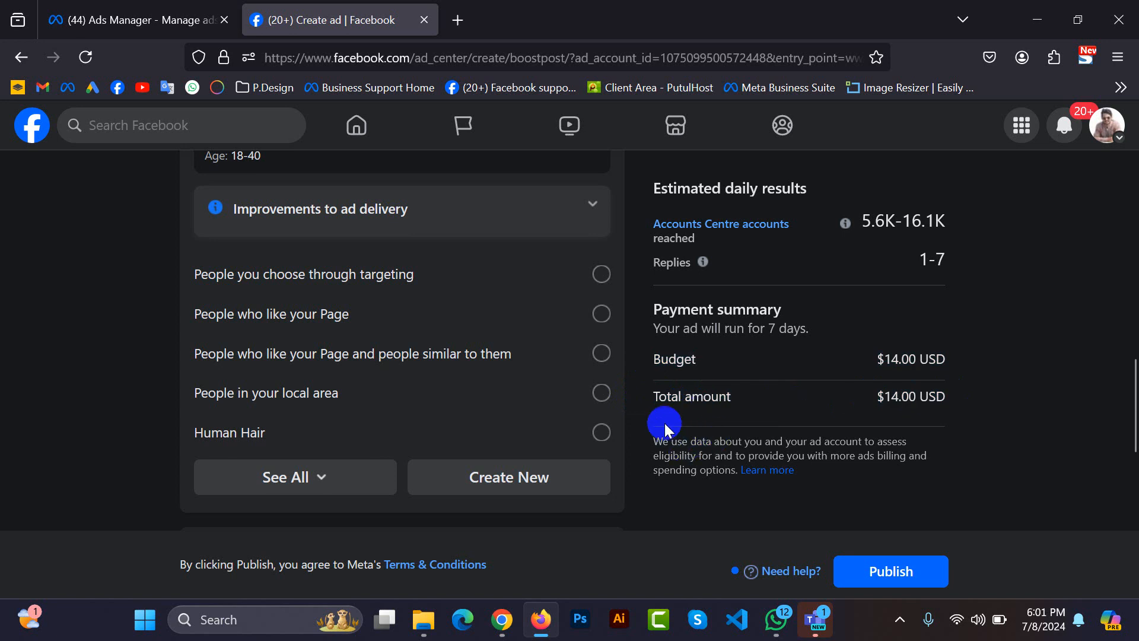
pyautogui.click(655, 396)
pyautogui.keyDown('shift'); pyautogui.click(951, 397); pyautogui.keyUp('shift')
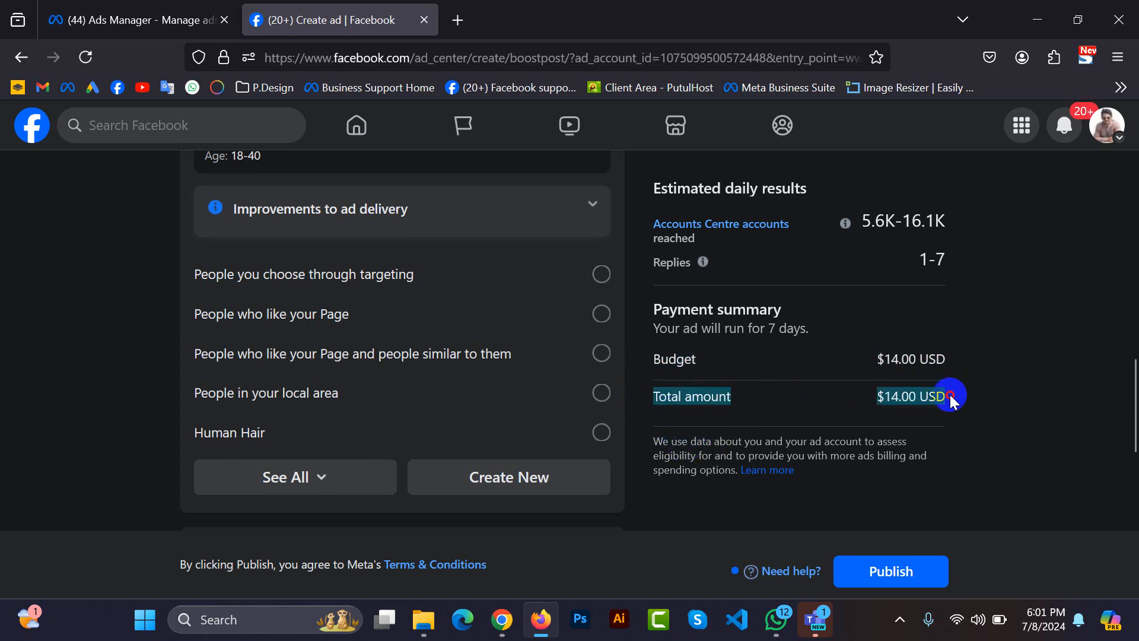
pyautogui.click(950, 395)
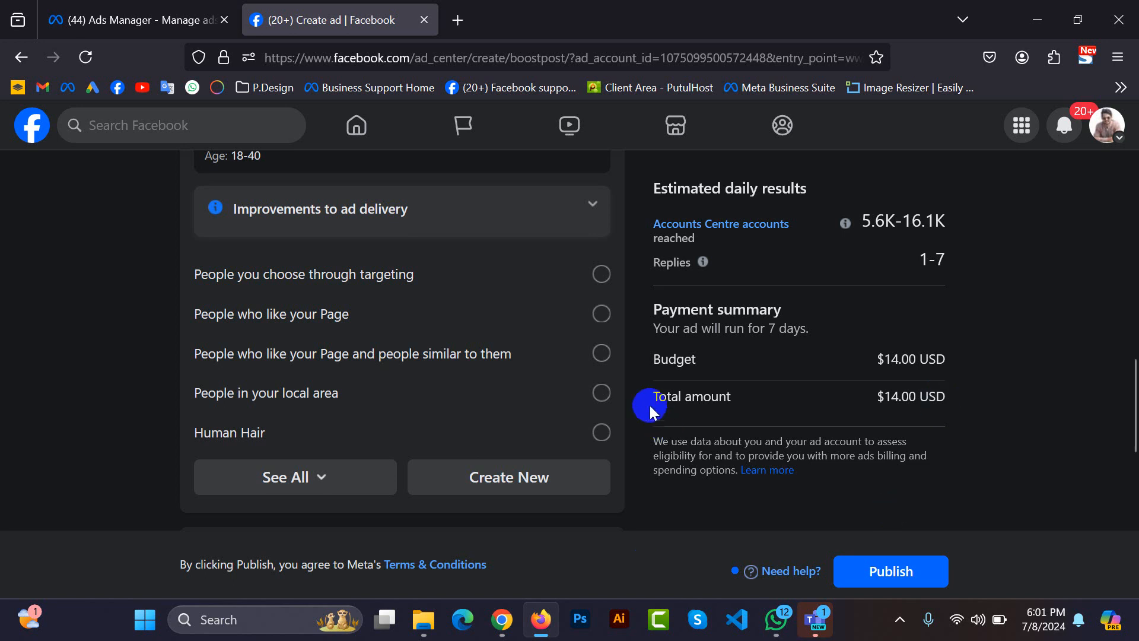
# Set the boost's duration to 4 days.
pyautogui.scroll(-5, 649, 403)
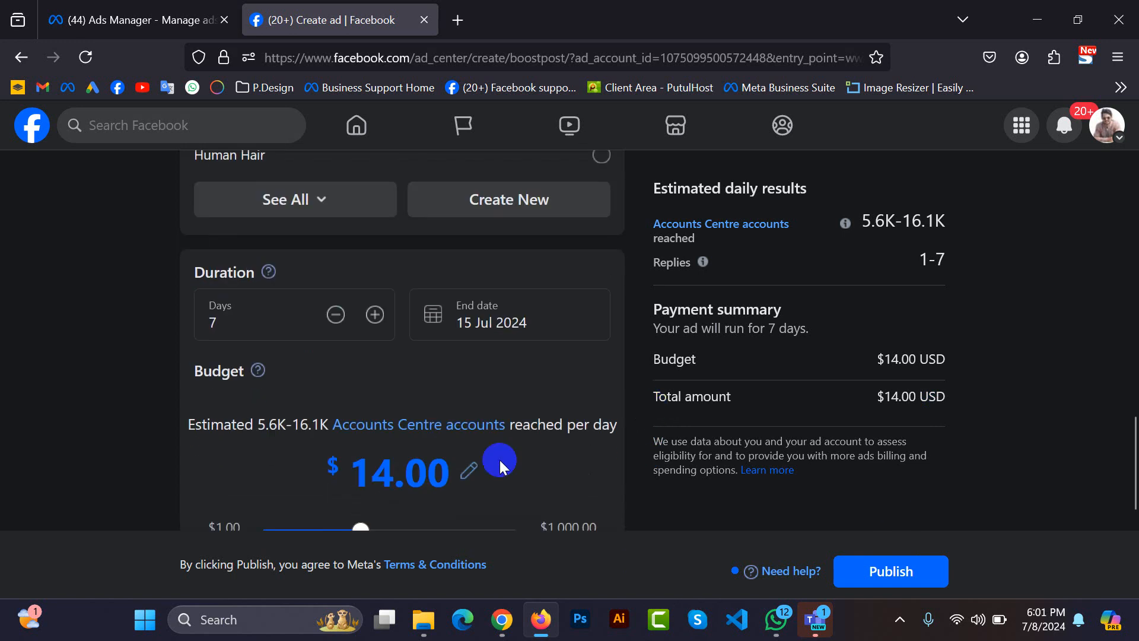
pyautogui.click(233, 311)
pyautogui.doubleClick(234, 325)
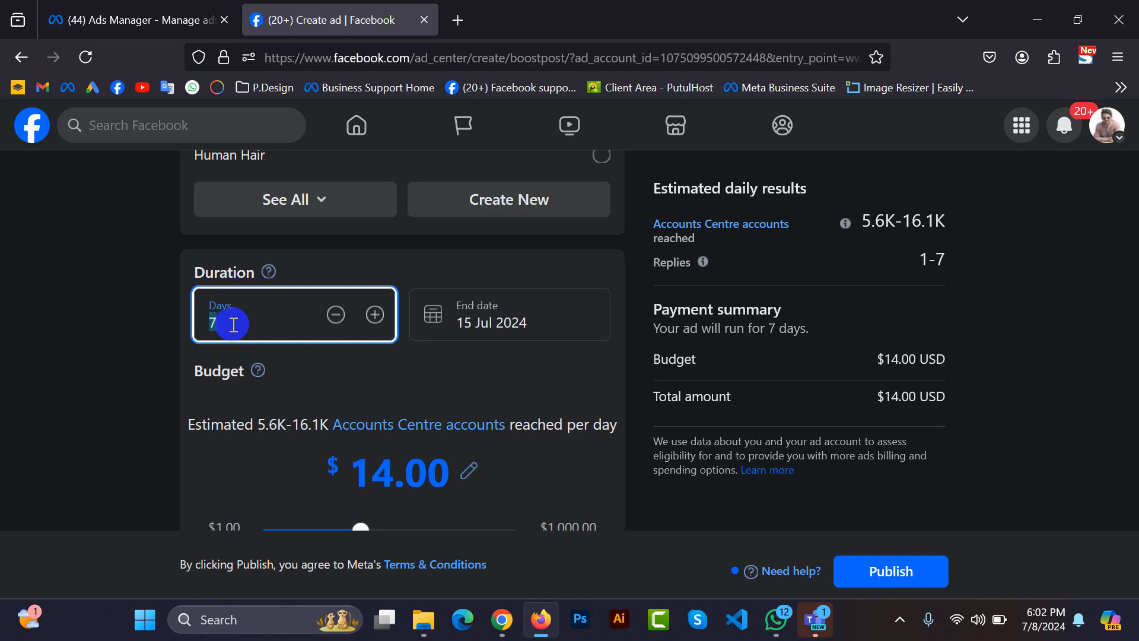
pyautogui.write('4')
# Try the boost's budget at the $1,000.00 maximum and at $2.00.
pyautogui.scroll(-4, 365, 412)
pyautogui.scroll(-1, 364, 412)
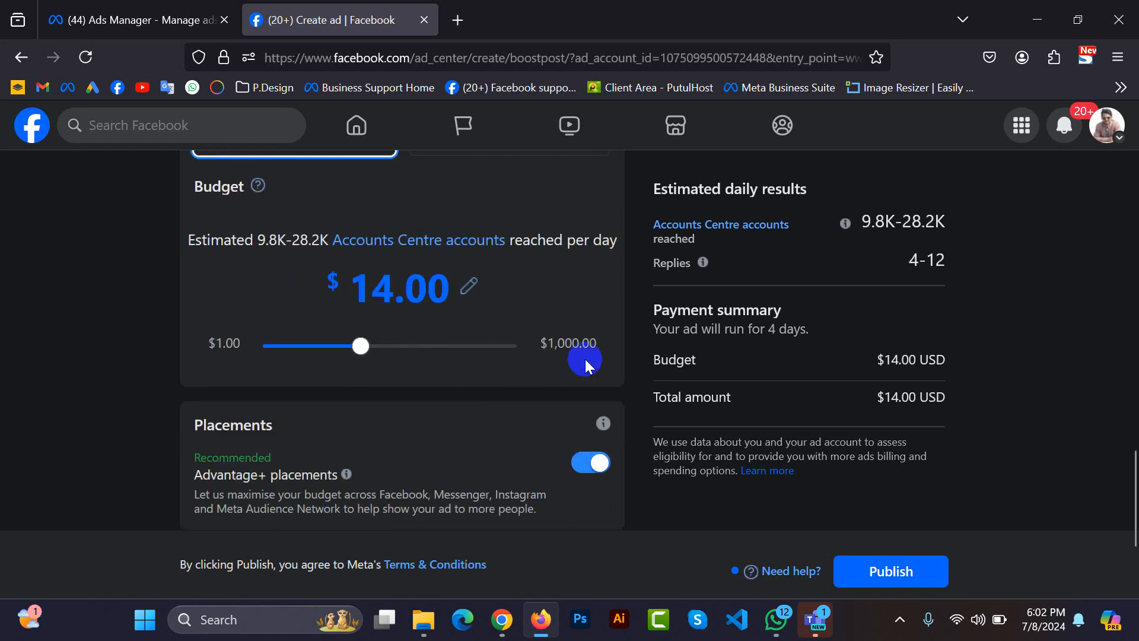
pyautogui.moveTo(362, 348); pyautogui.dragTo(619, 357)
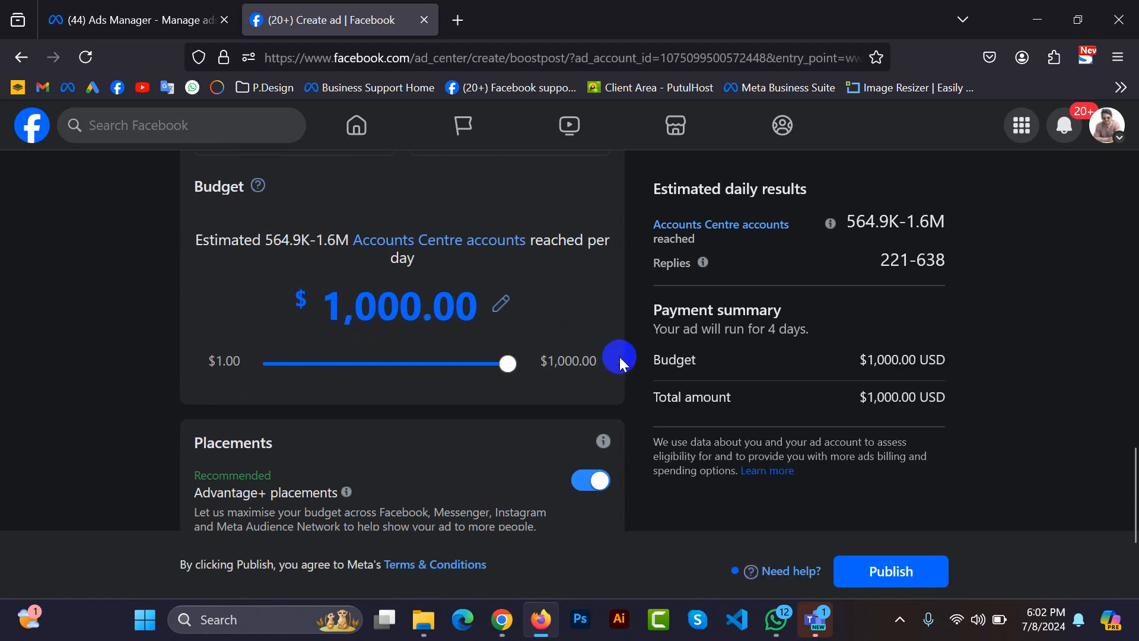
pyautogui.moveTo(508, 363); pyautogui.dragTo(272, 354)
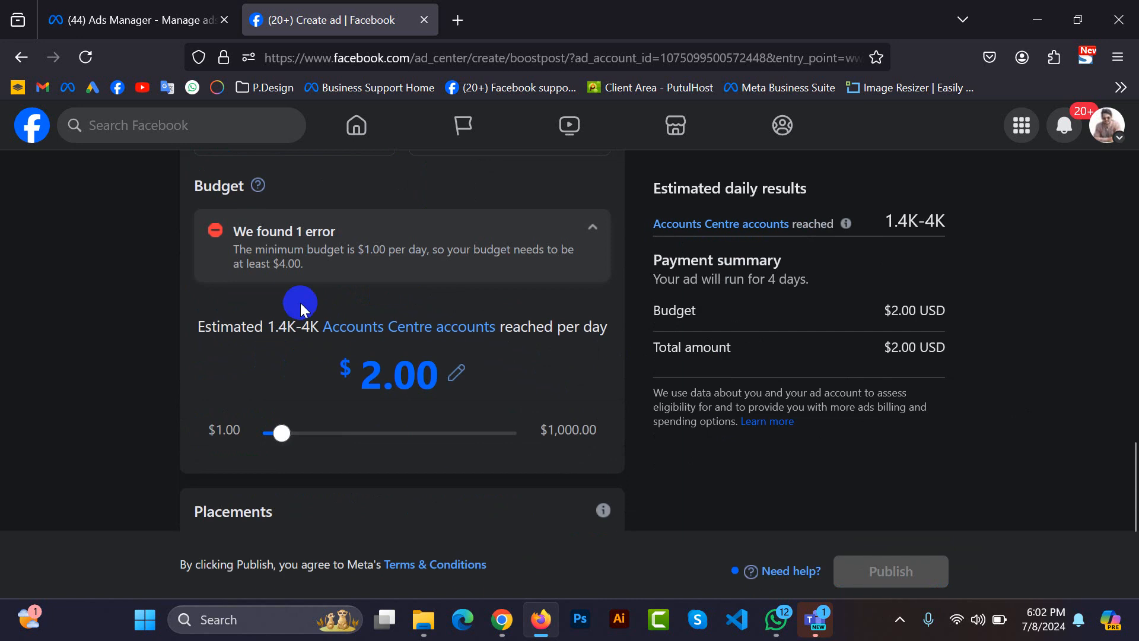
pyautogui.click(365, 377)
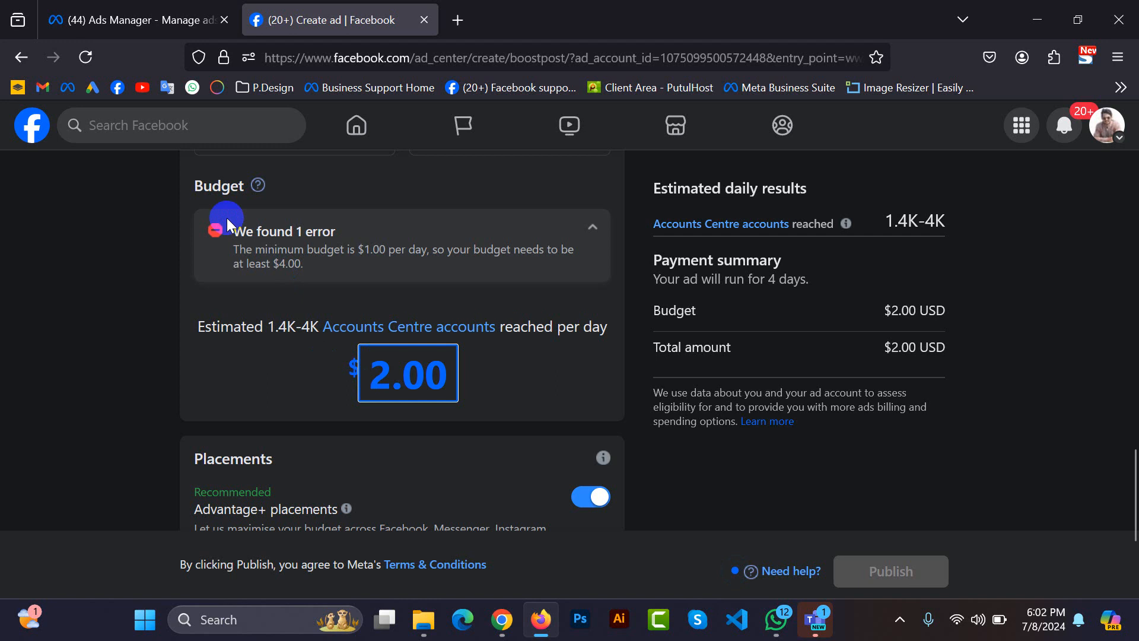
# Check the budget requirement against the boost's duration and set the total budget to $4.00.
pyautogui.scroll(3, 297, 367)
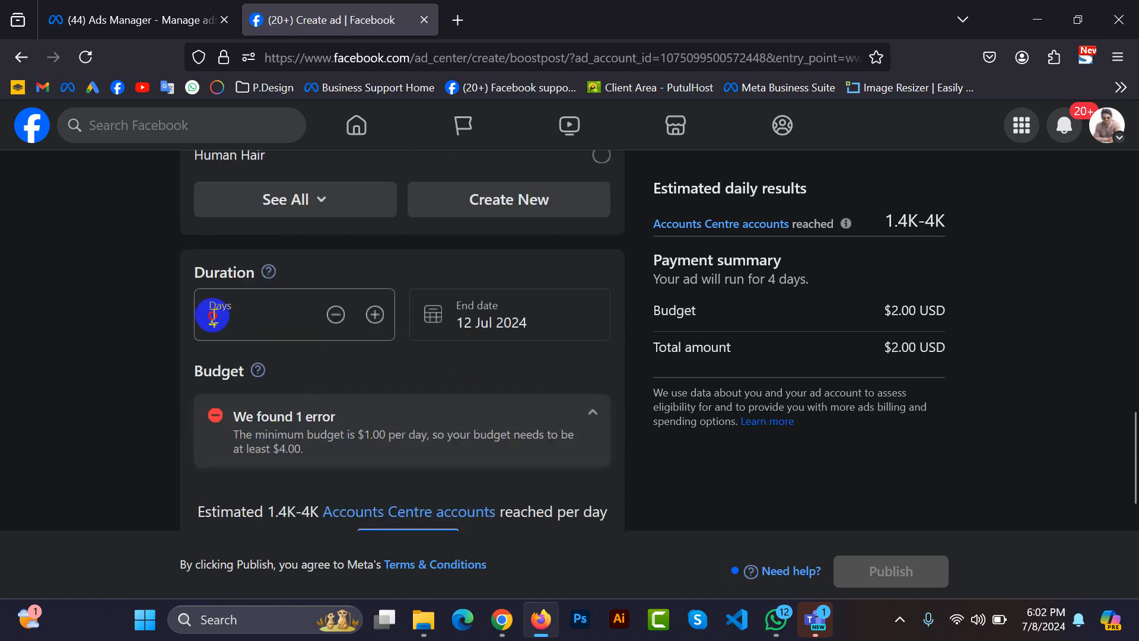
pyautogui.click(212, 314)
pyautogui.scroll(-3, 372, 461)
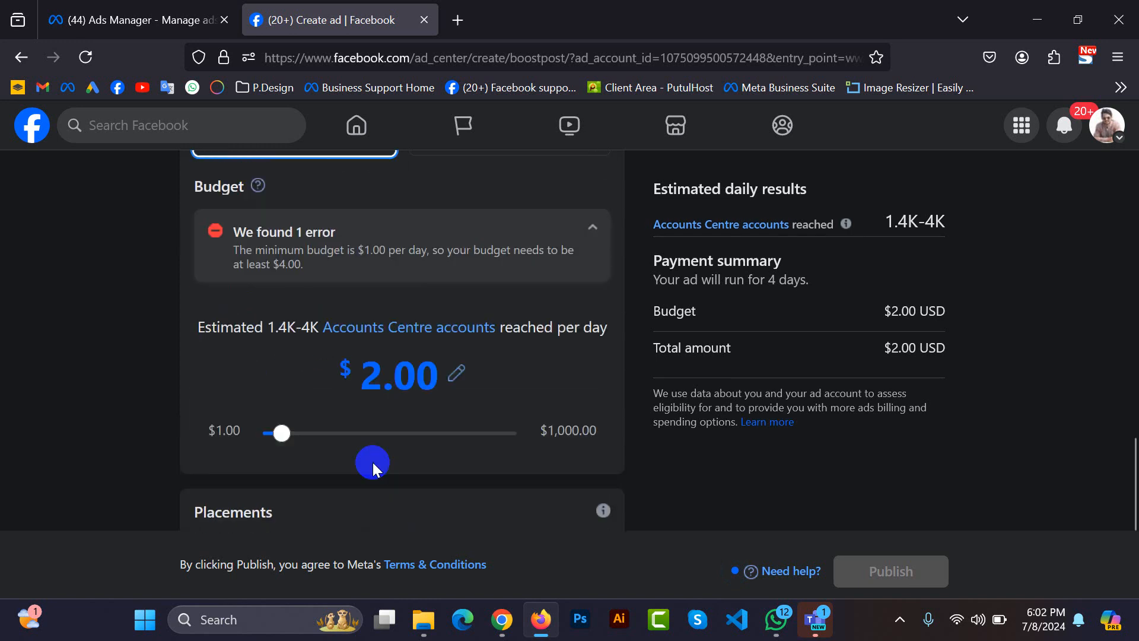
pyautogui.click(374, 372)
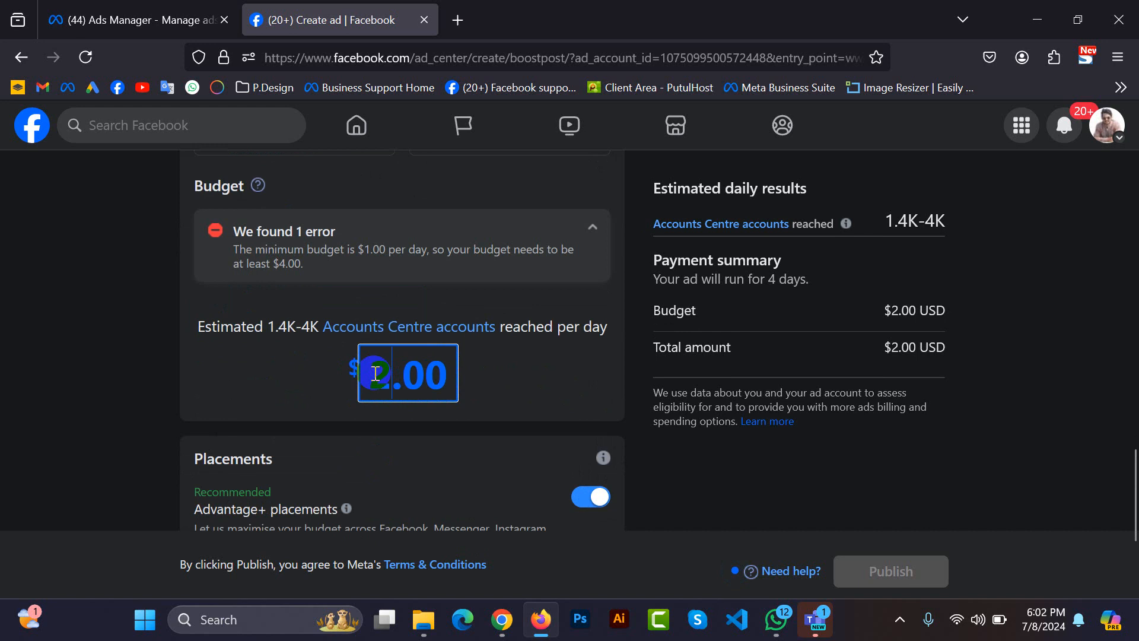
pyautogui.click(269, 330)
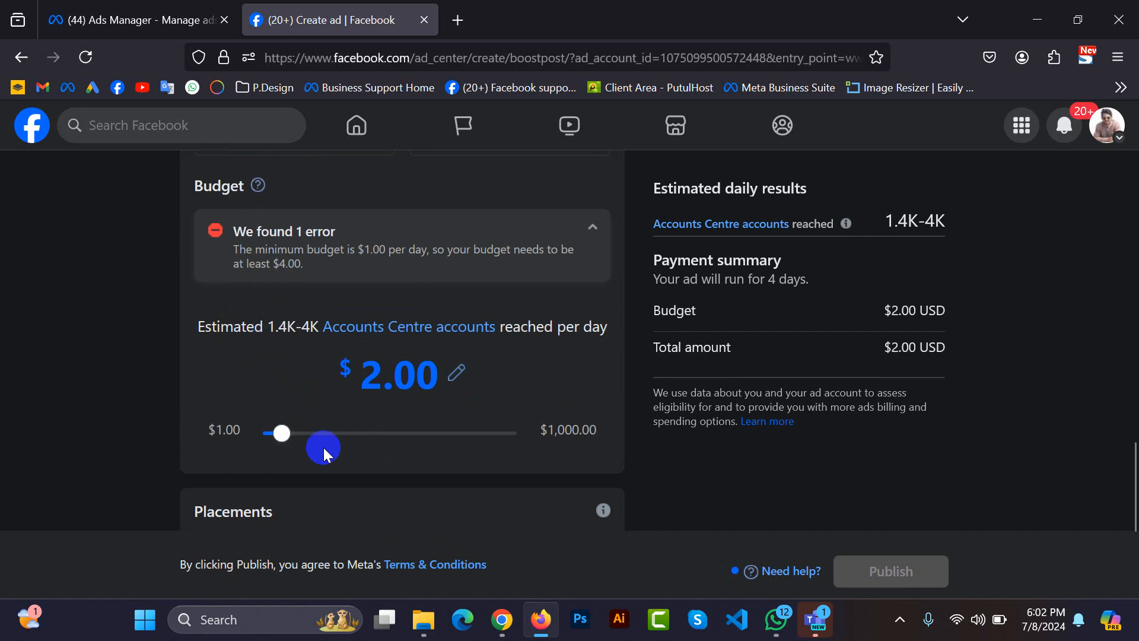
pyautogui.moveTo(282, 433); pyautogui.dragTo(298, 440)
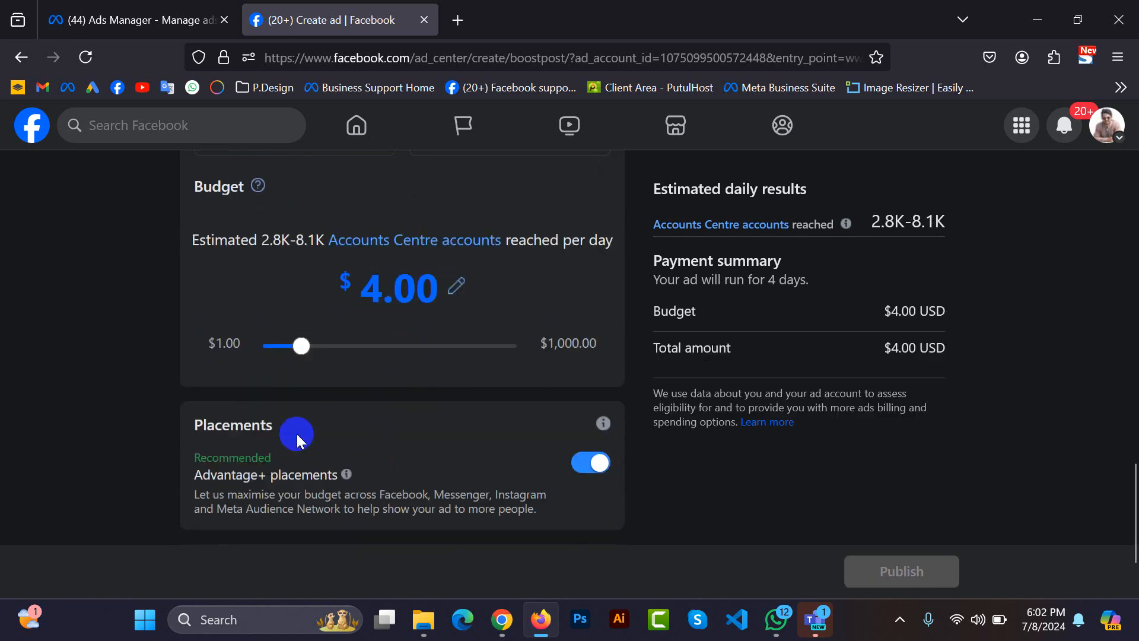
pyautogui.scroll(2, 332, 290)
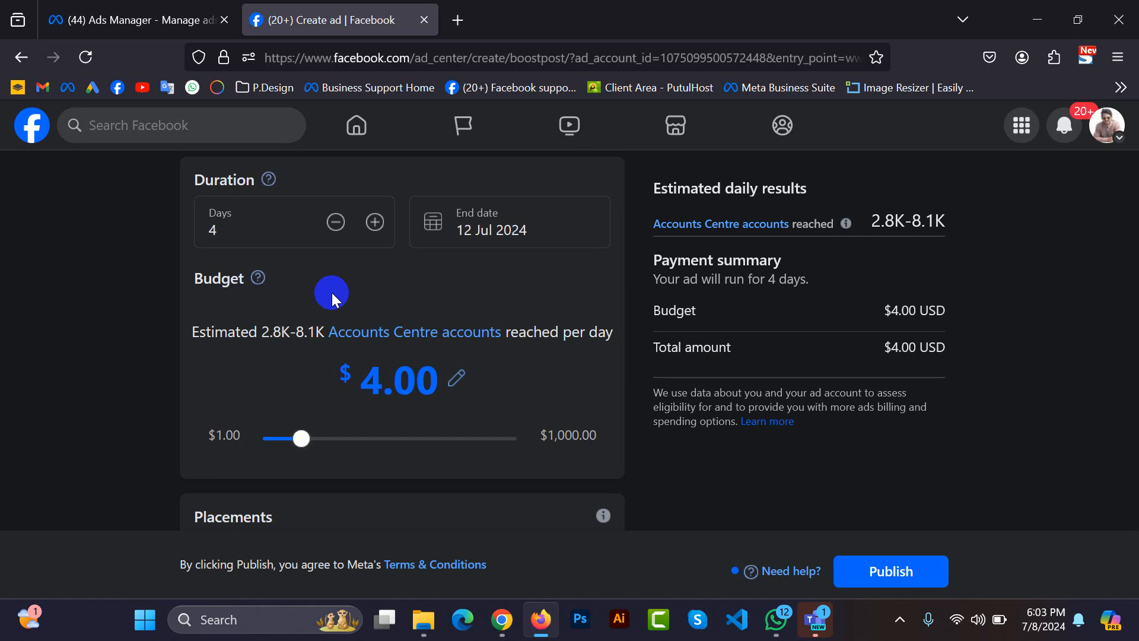
pyautogui.scroll(-2, 332, 293)
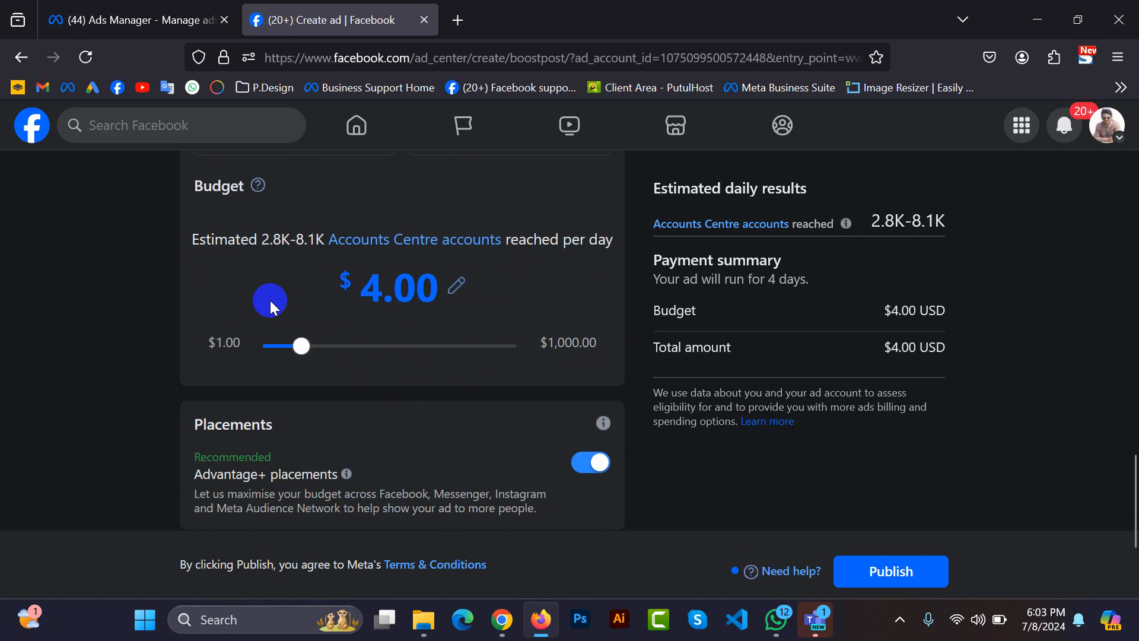
# Turn off Advantage+ placements to review the manual Facebook, Instagram and Messenger placements, and turn it back on.
pyautogui.scroll(-4, 269, 300)
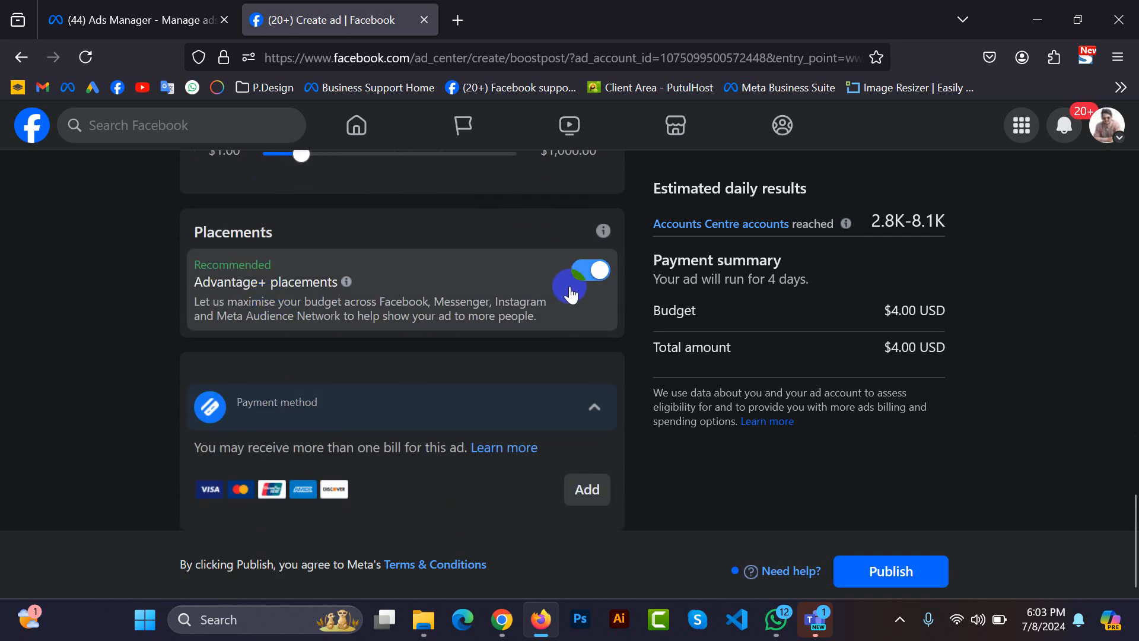
pyautogui.click(600, 276)
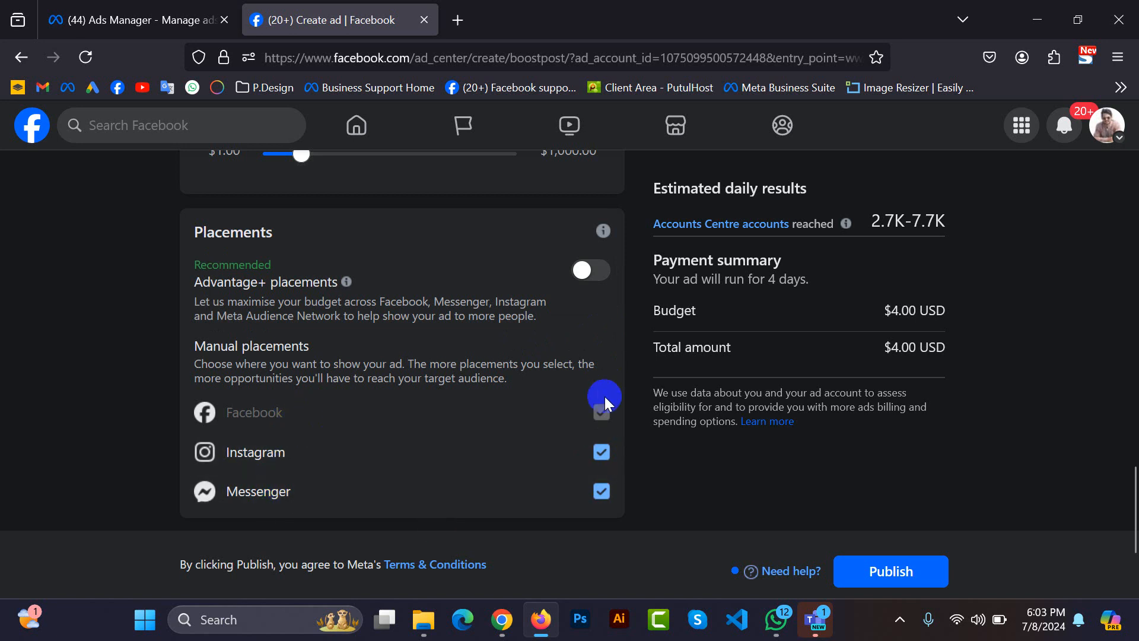
pyautogui.scroll(5, 608, 343)
pyautogui.scroll(-8, 607, 343)
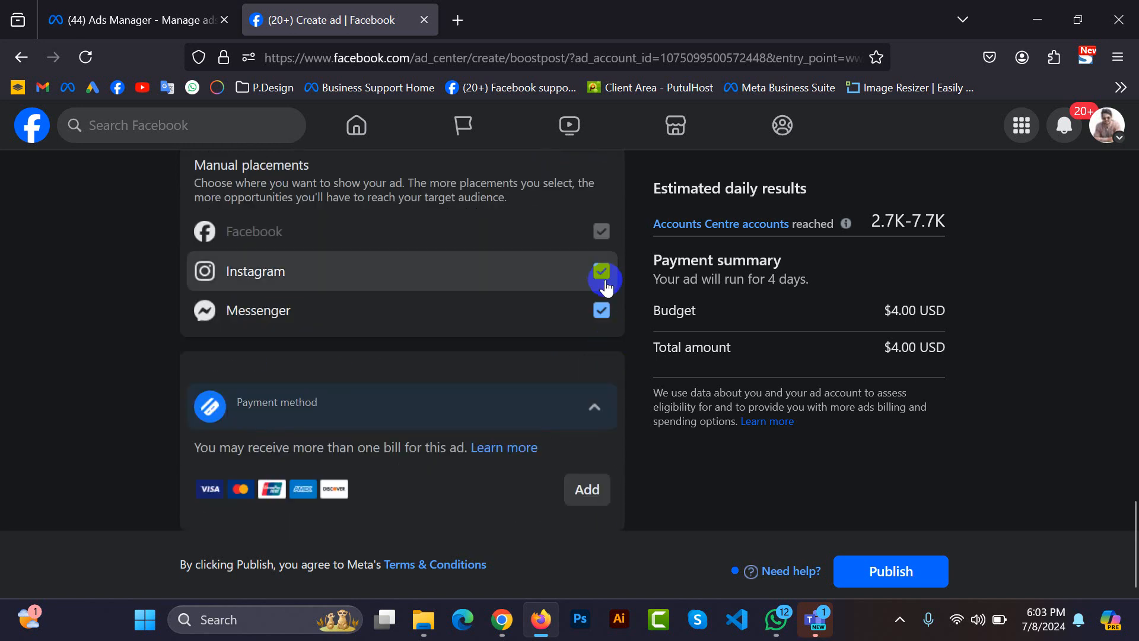
pyautogui.scroll(3, 617, 278)
pyautogui.click(581, 277)
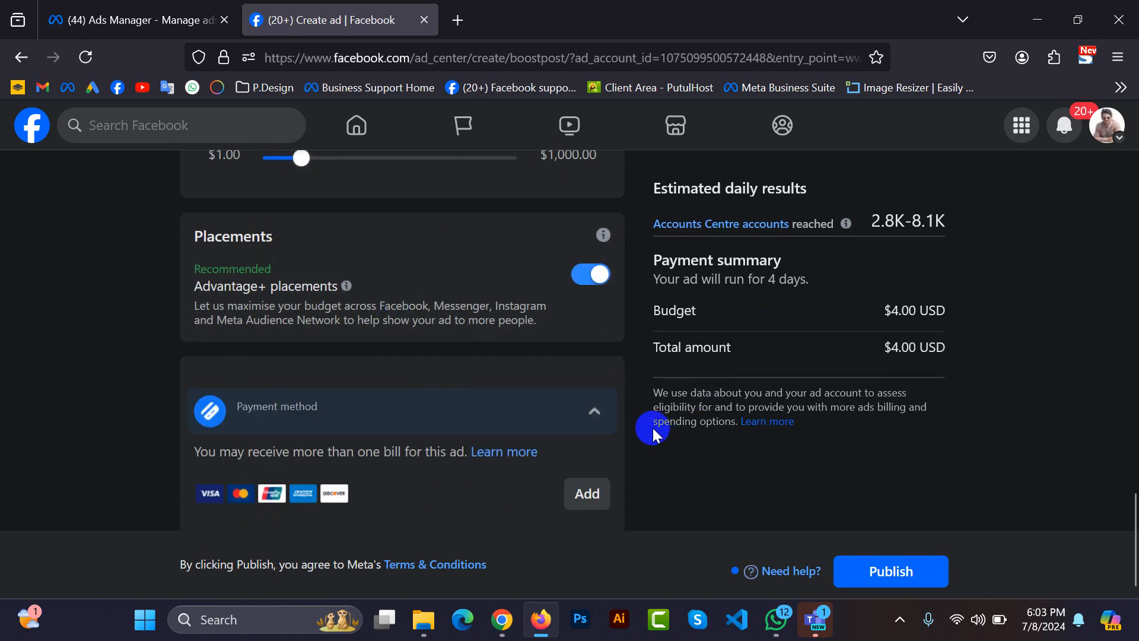
# Review the payment method section and go back over the boost's audience and creative settings.
pyautogui.moveTo(201, 448); pyautogui.dragTo(526, 447)
pyautogui.click(668, 489)
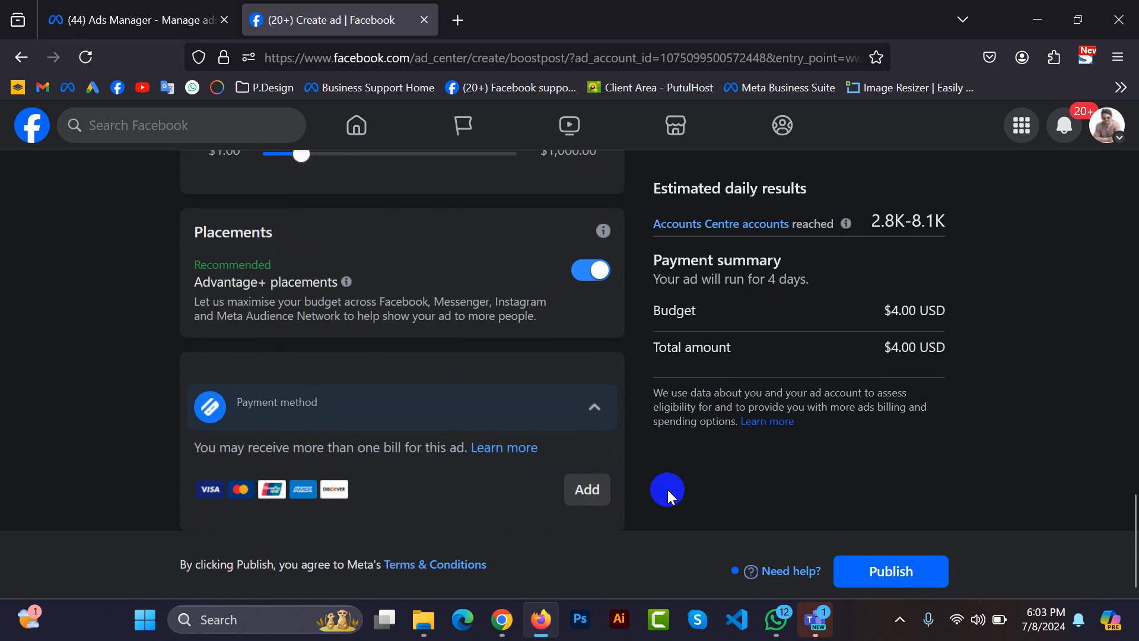
pyautogui.click(894, 581)
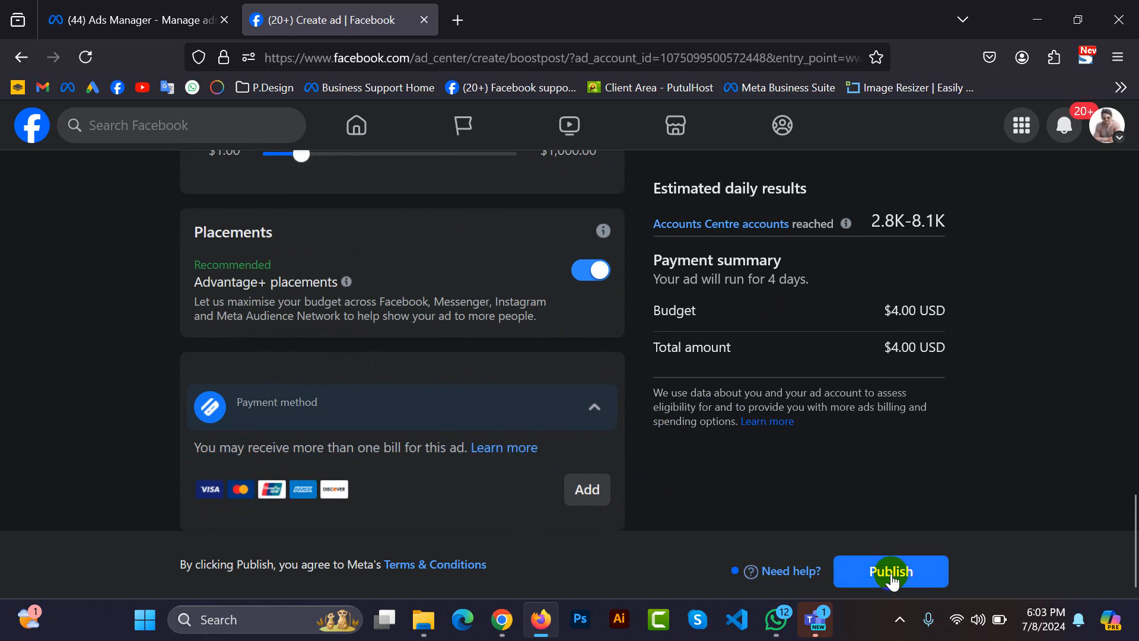
pyautogui.scroll(10, 763, 584)
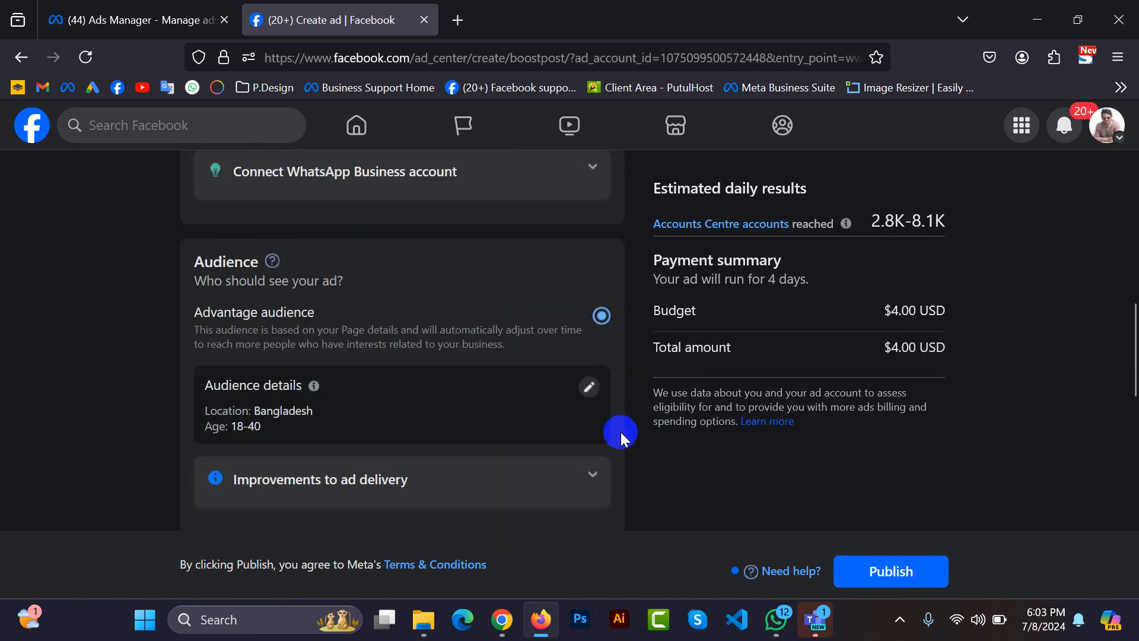
pyautogui.scroll(5, 621, 432)
pyautogui.scroll(5, 637, 432)
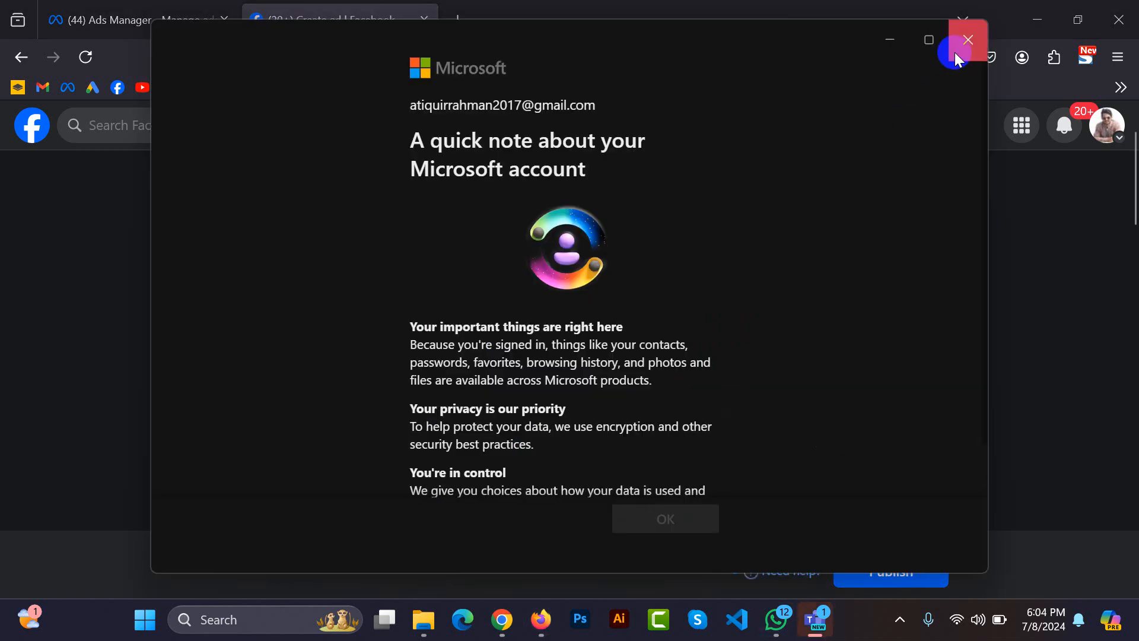
# Close the Microsoft account notice and show the hidden system tray icons.
pyautogui.click(955, 52)
pyautogui.click(900, 619)
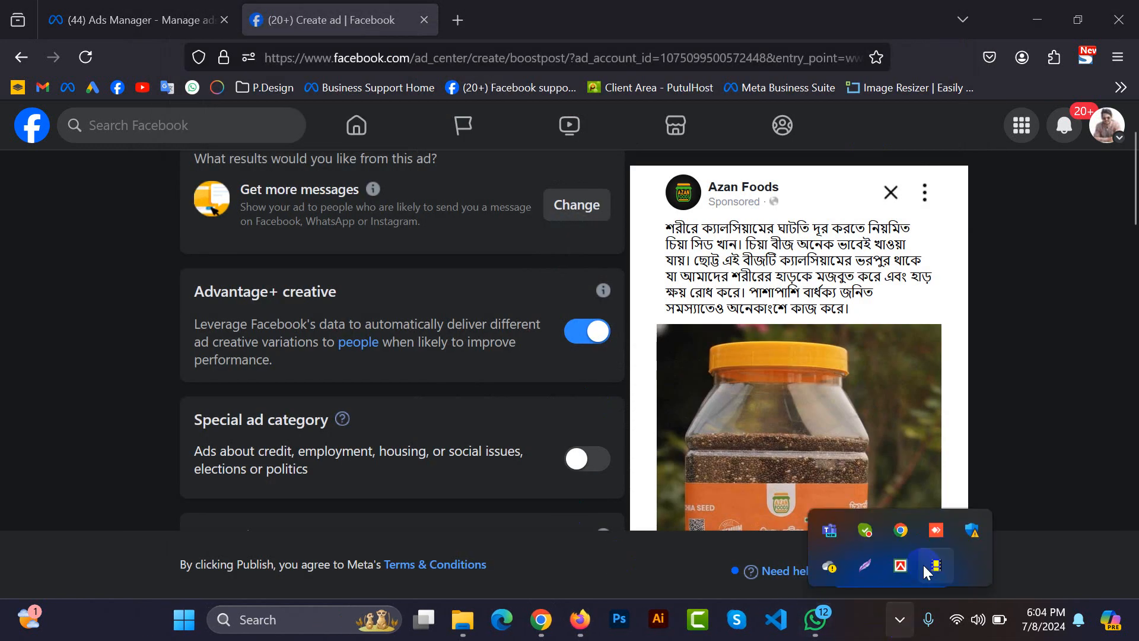